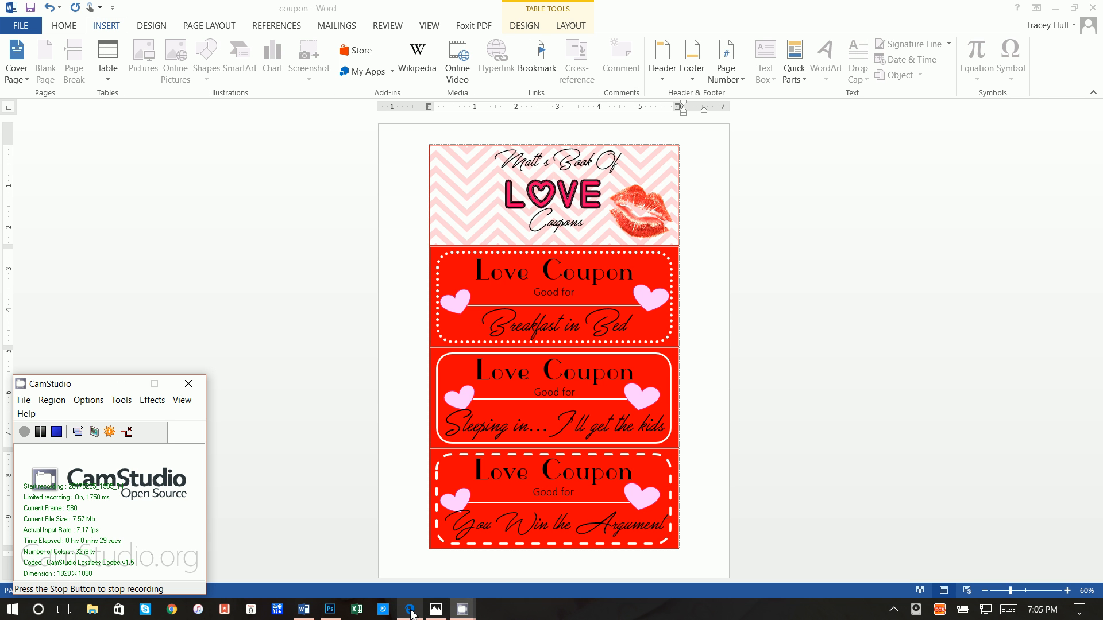
Open booklet.jpg in Photos to show the finished coupon booklet tied with twine
{"action": "left_click", "coordinate": [436, 609]}
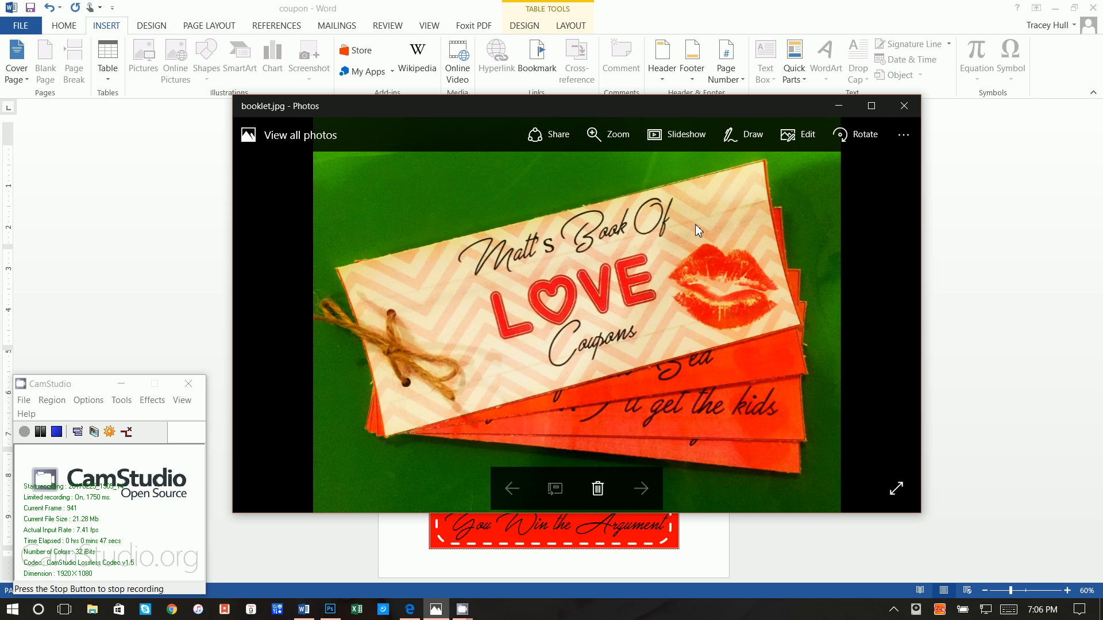
Minimize the booklet photo and bring up the YouTube channel in Edge
{"action": "left_click", "coordinate": [838, 106]}
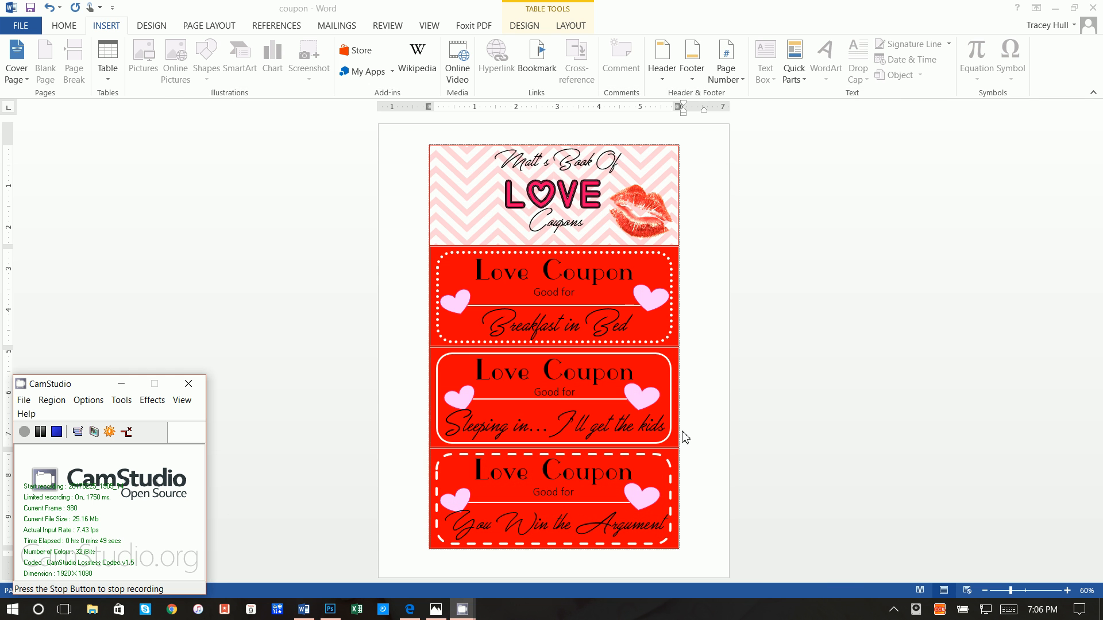
{"action": "left_click", "coordinate": [413, 611]}
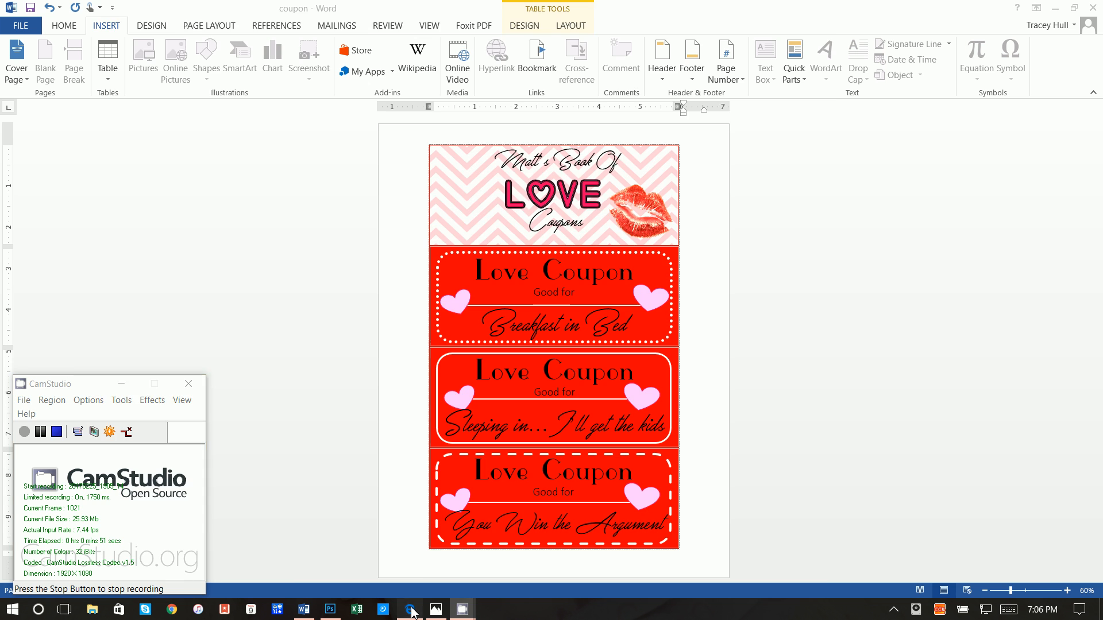
Scroll through the channel's uploaded videos, then minimize Edge to return to Word
{"action": "scroll", "coordinate": [454, 422], "scroll_direction": "down", "scroll_amount": 6}
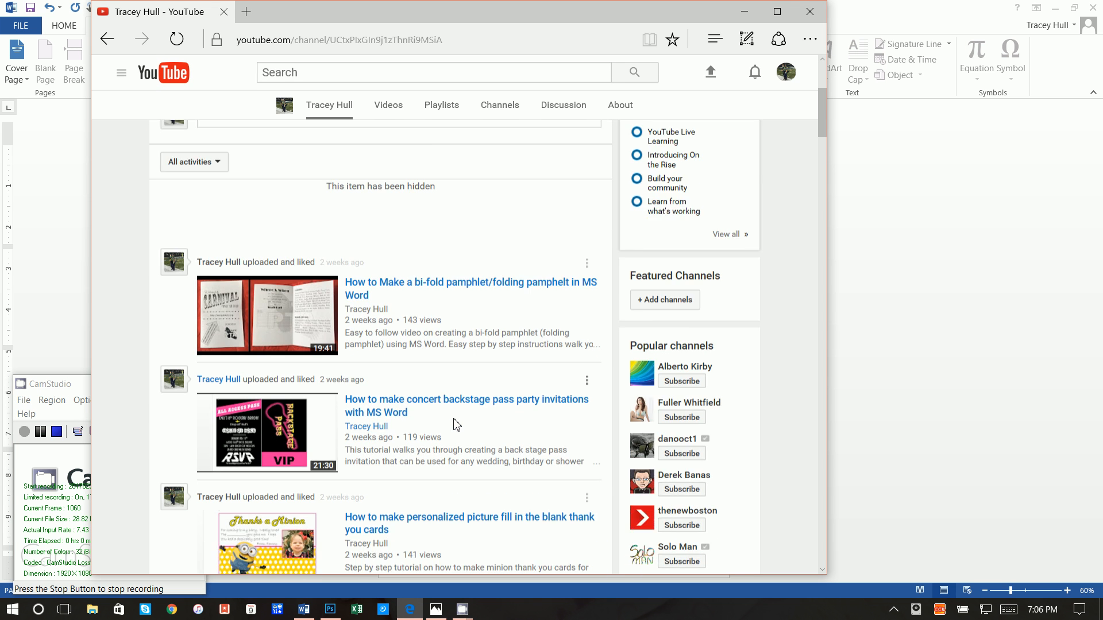
{"action": "scroll", "coordinate": [457, 425], "scroll_direction": "down", "scroll_amount": 1}
{"action": "scroll", "coordinate": [454, 424], "scroll_direction": "down", "scroll_amount": 8}
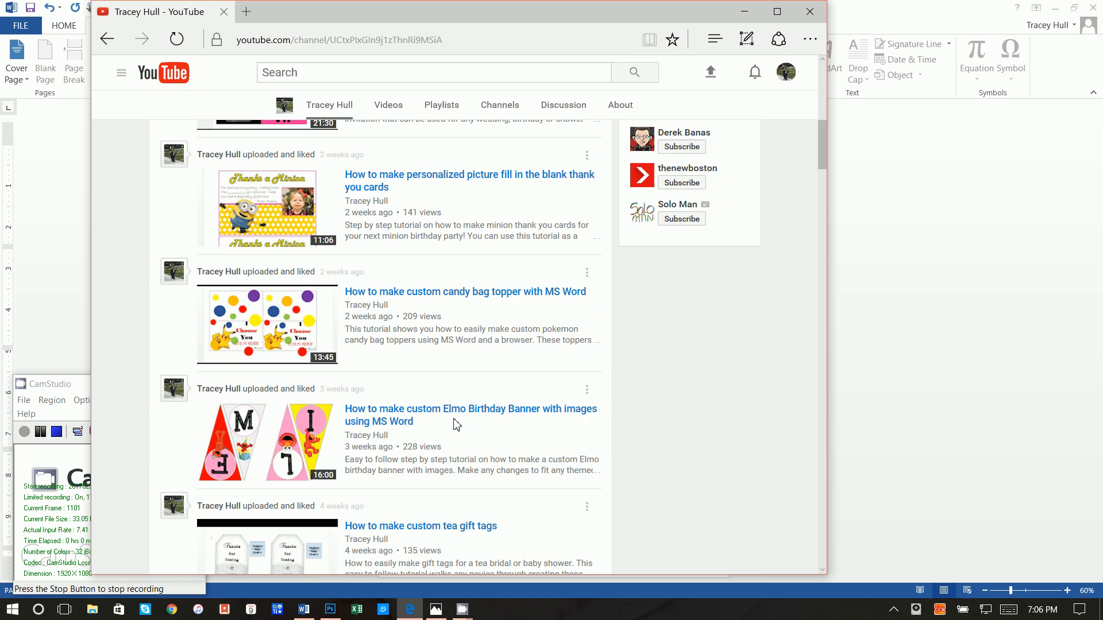
{"action": "scroll", "coordinate": [456, 426], "scroll_direction": "down", "scroll_amount": 1}
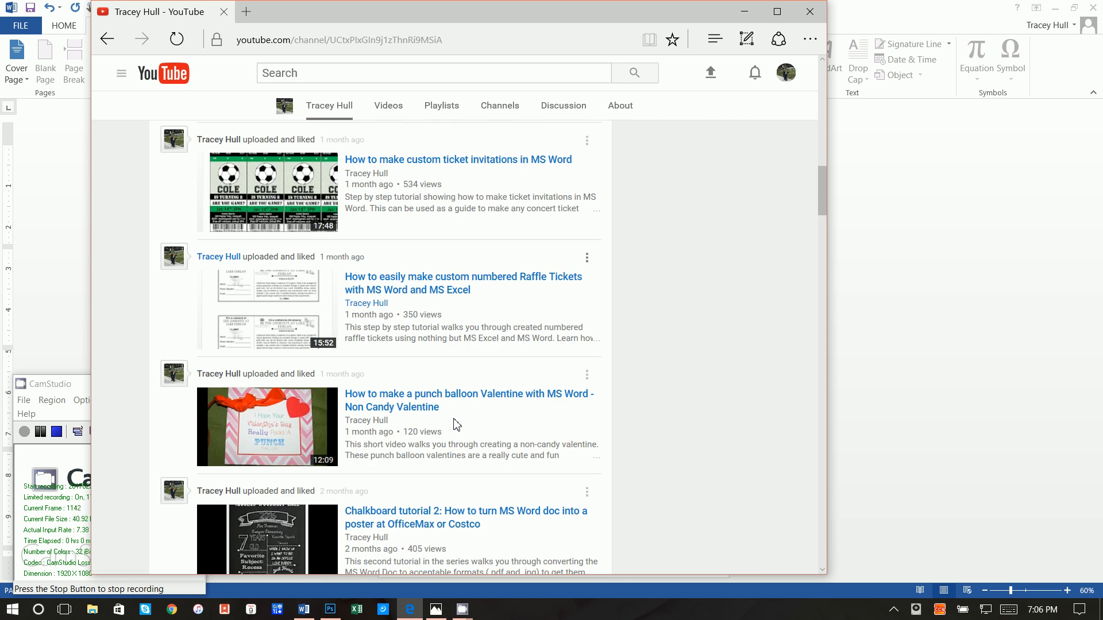
{"action": "scroll", "coordinate": [385, 230], "scroll_direction": "down", "scroll_amount": 2}
{"action": "scroll", "coordinate": [389, 253], "scroll_direction": "down", "scroll_amount": 4}
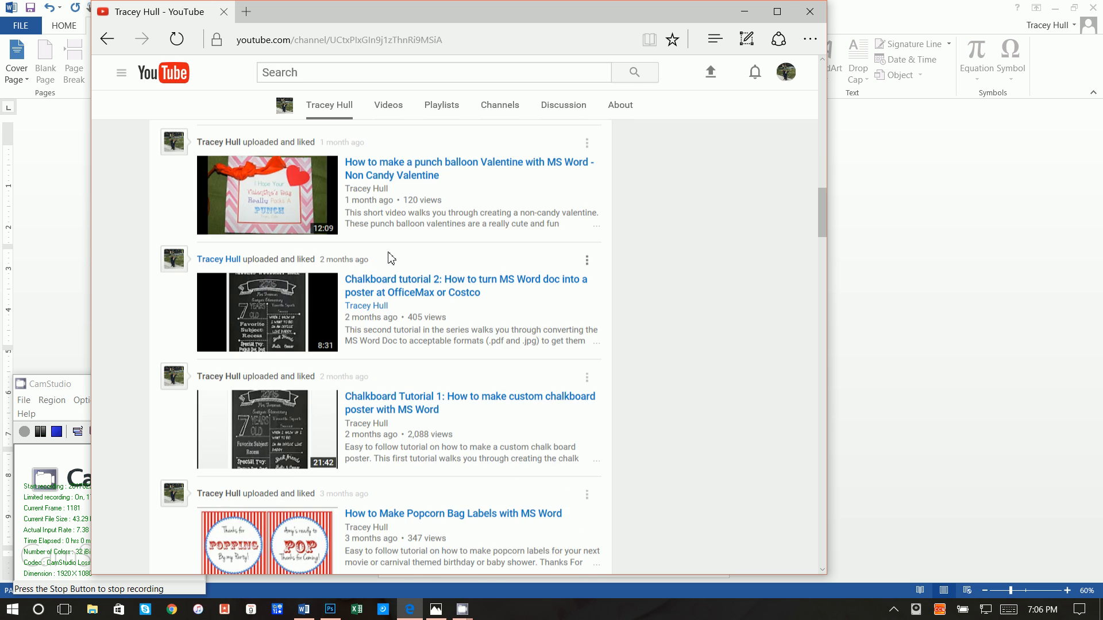
{"action": "scroll", "coordinate": [290, 292], "scroll_direction": "down", "scroll_amount": 15}
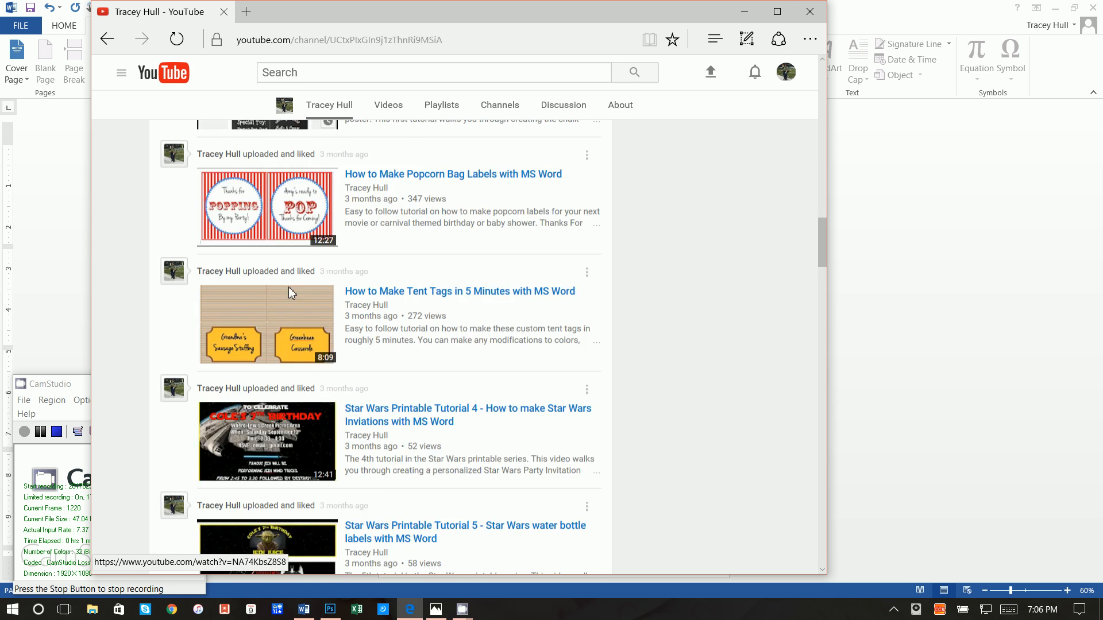
{"action": "scroll", "coordinate": [309, 344], "scroll_direction": "down", "scroll_amount": 8}
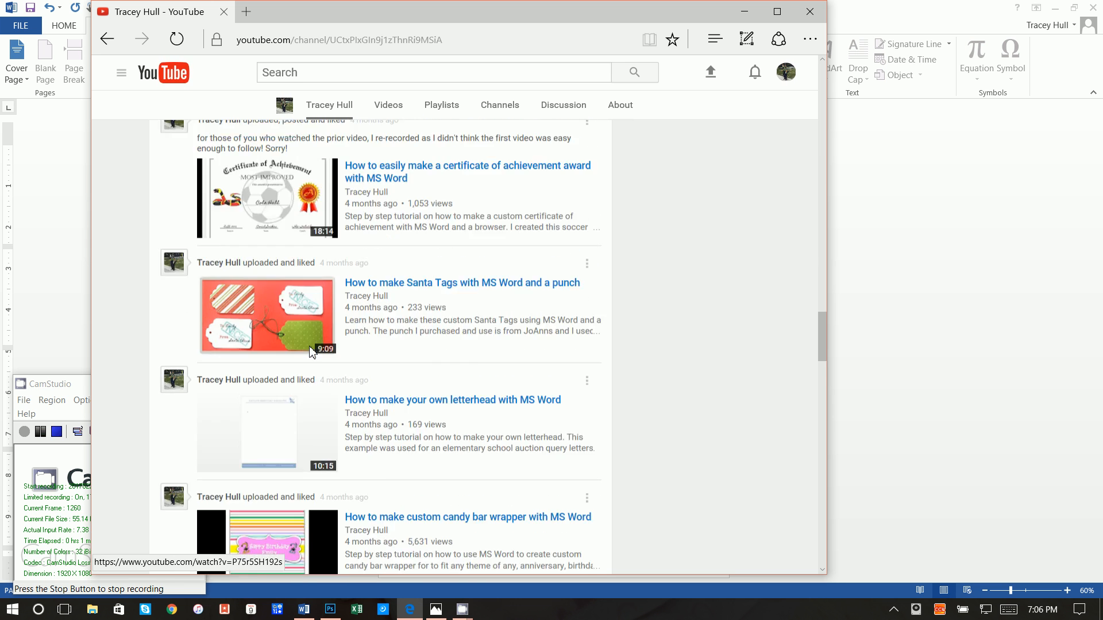
{"action": "scroll", "coordinate": [402, 360], "scroll_direction": "down", "scroll_amount": 3}
{"action": "scroll", "coordinate": [404, 357], "scroll_direction": "down", "scroll_amount": 3}
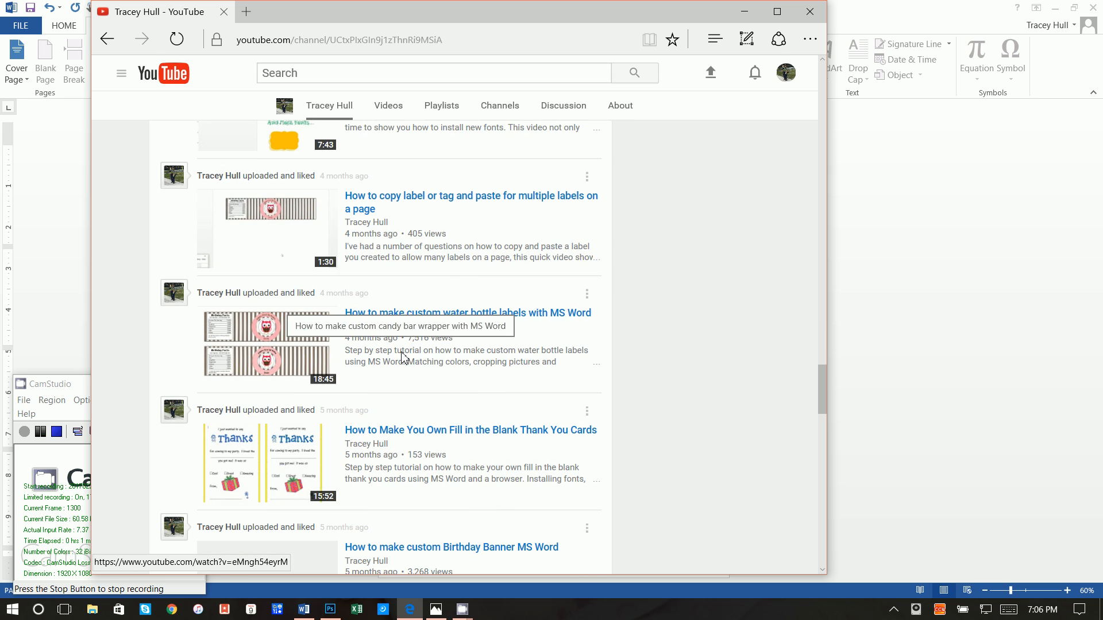
{"action": "scroll", "coordinate": [403, 322], "scroll_direction": "up", "scroll_amount": 2}
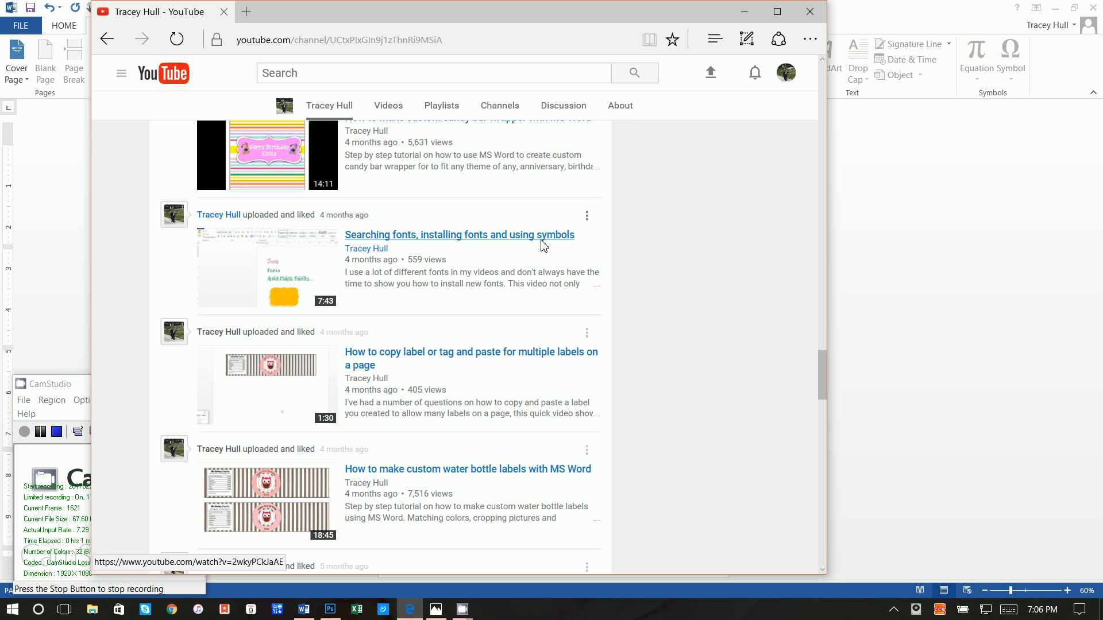
{"action": "left_click", "coordinate": [744, 12]}
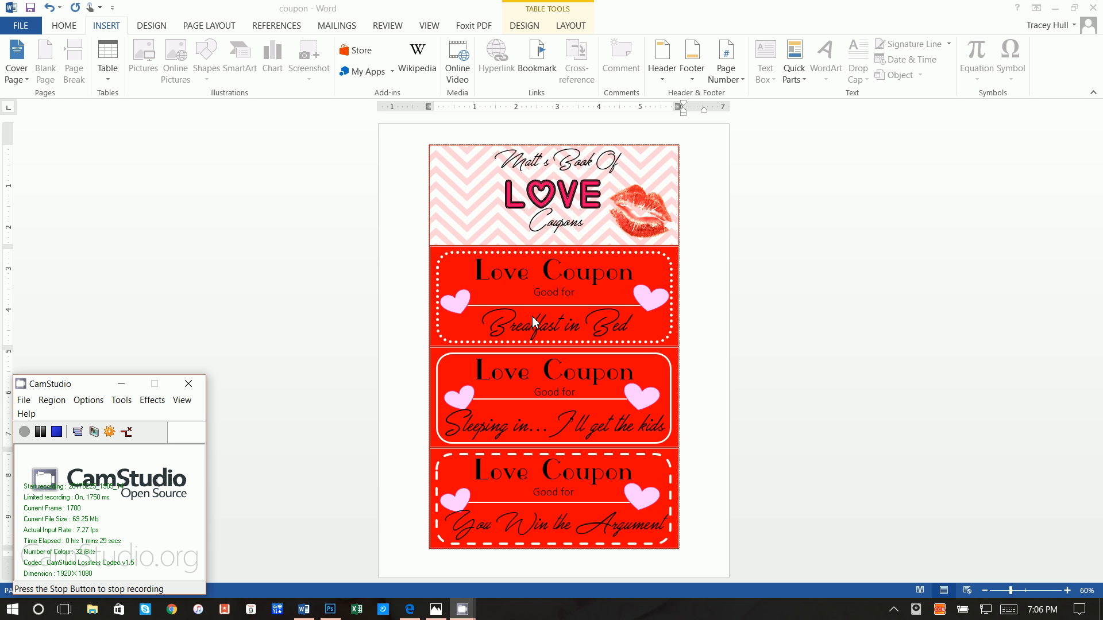
Create a new blank Word document from the File menu
{"action": "left_click", "coordinate": [24, 25]}
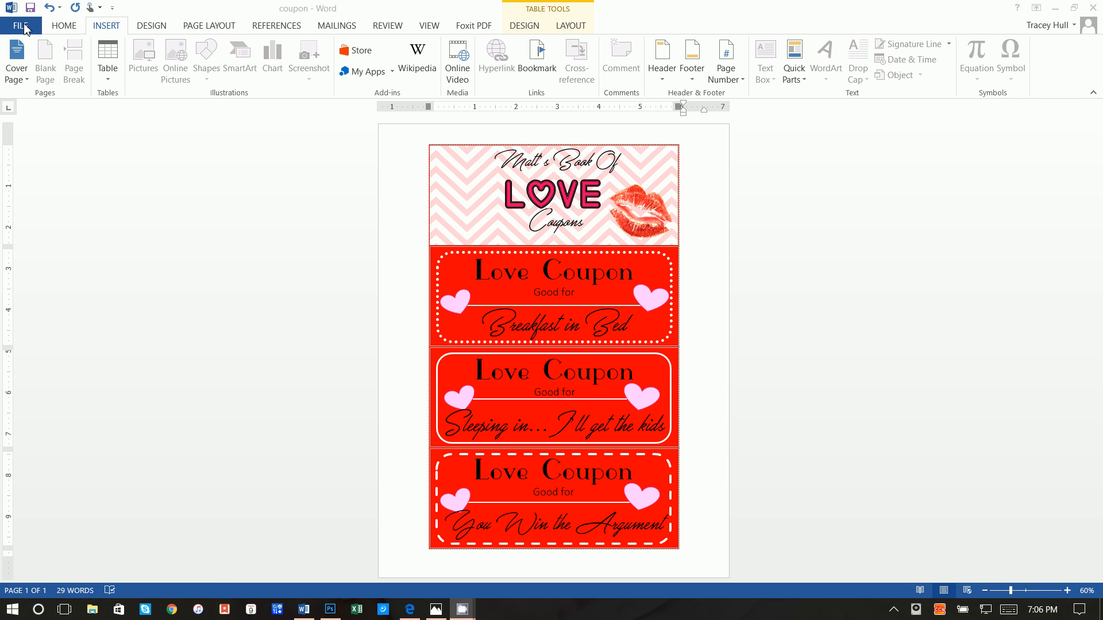
{"action": "left_click", "coordinate": [24, 25]}
{"action": "left_click", "coordinate": [23, 80]}
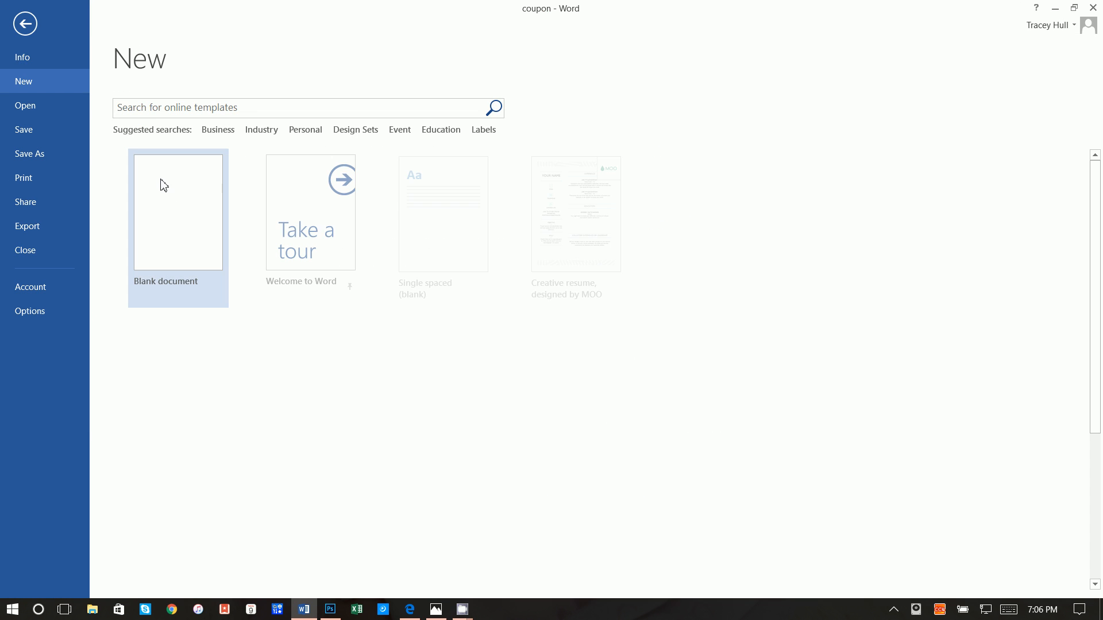
{"action": "left_click", "coordinate": [164, 185]}
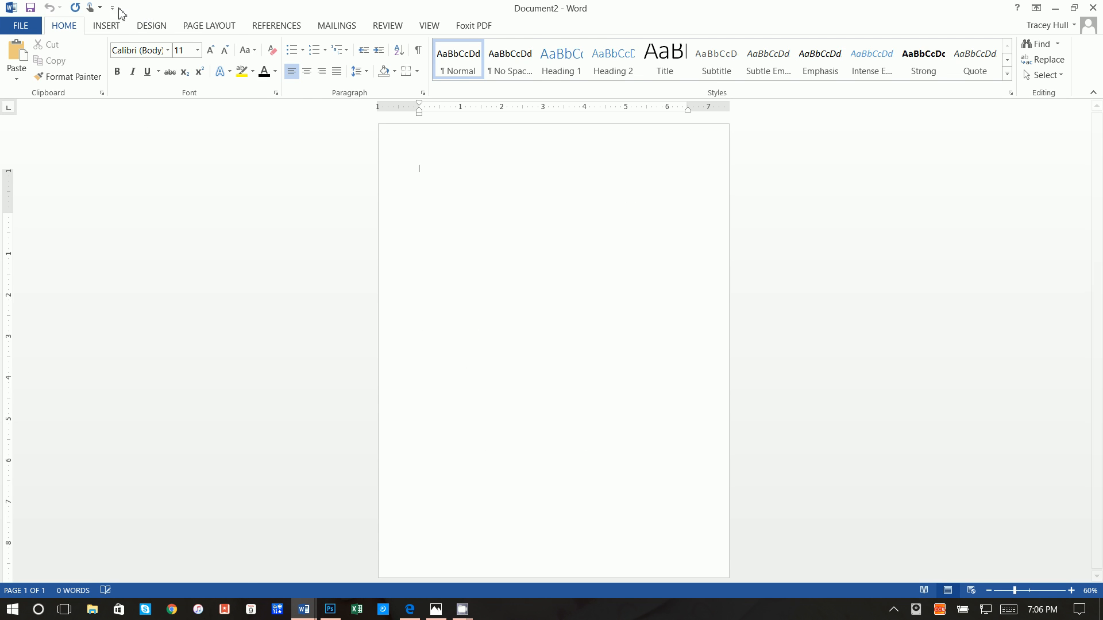
Apply Narrow 0.5-inch page margins
{"action": "left_click", "coordinate": [195, 27]}
{"action": "left_click", "coordinate": [28, 74]}
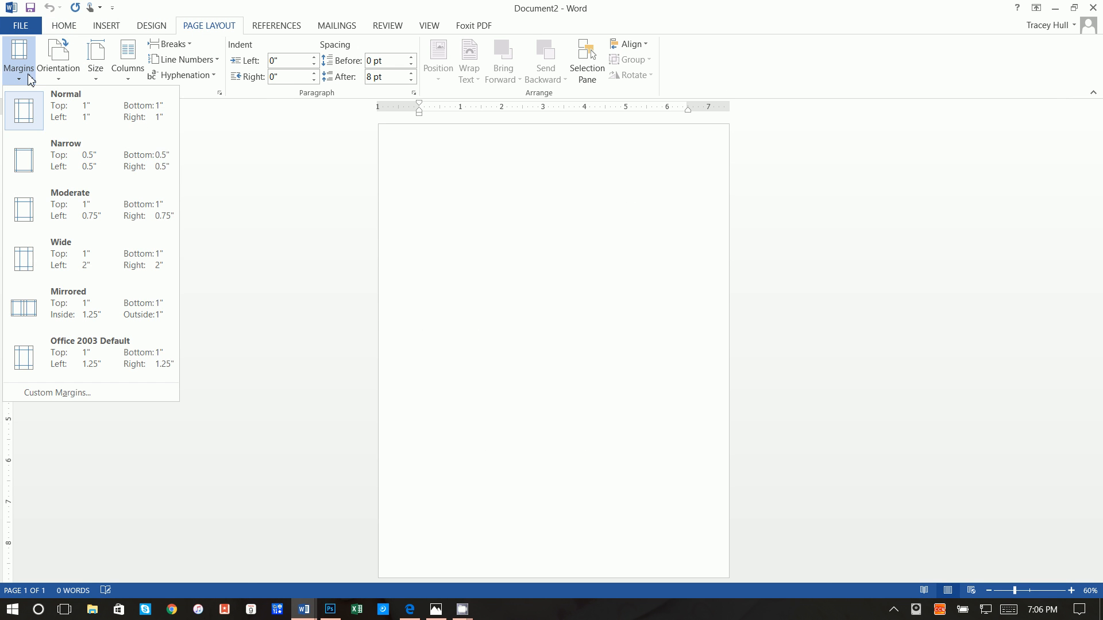
{"action": "left_click", "coordinate": [30, 154]}
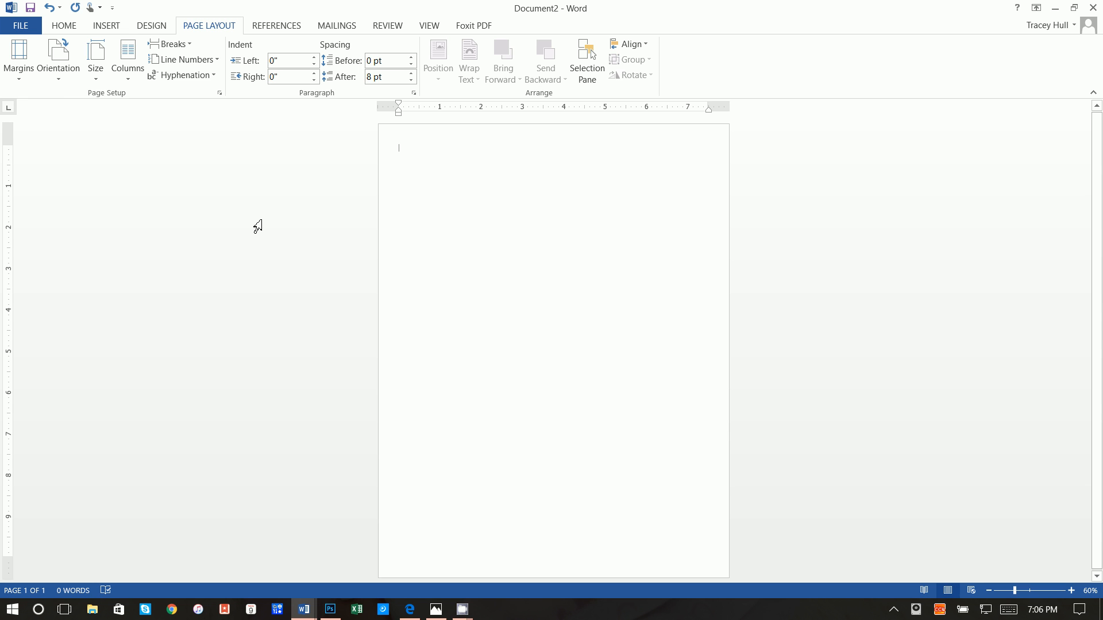
Insert a one-column, four-row table at the top of the page
{"action": "left_click", "coordinate": [108, 27]}
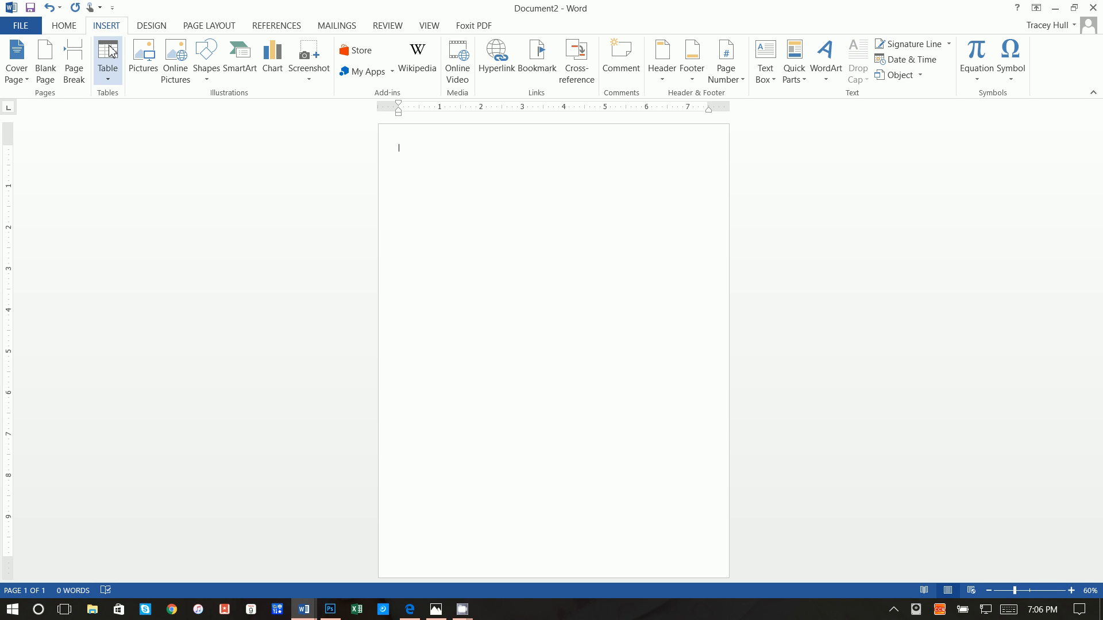
{"action": "left_click", "coordinate": [110, 53]}
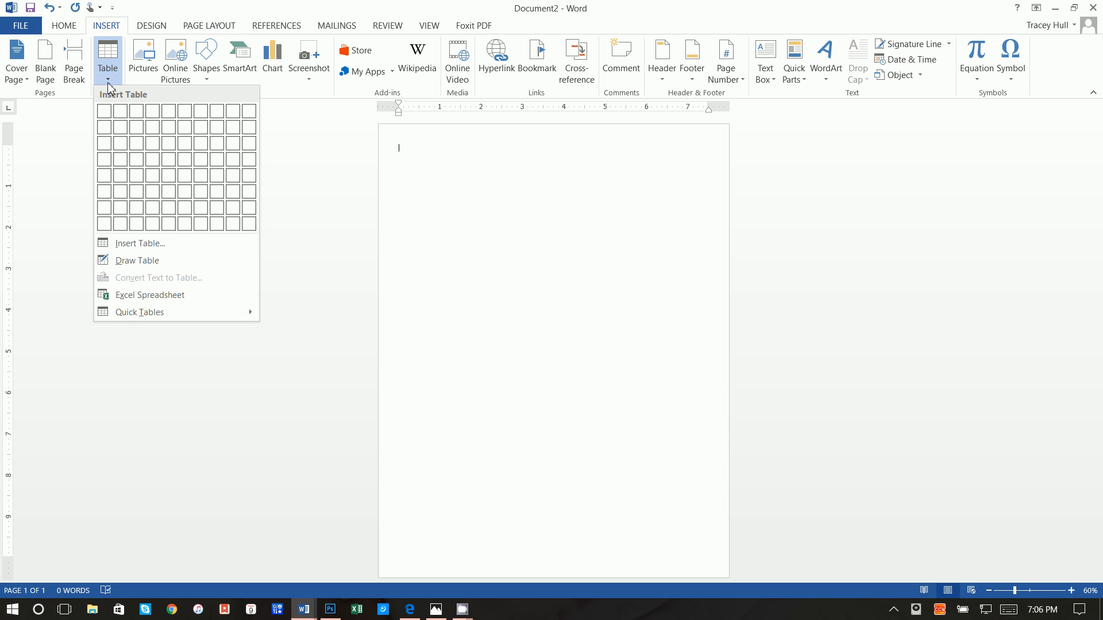
{"action": "left_click", "coordinate": [104, 162]}
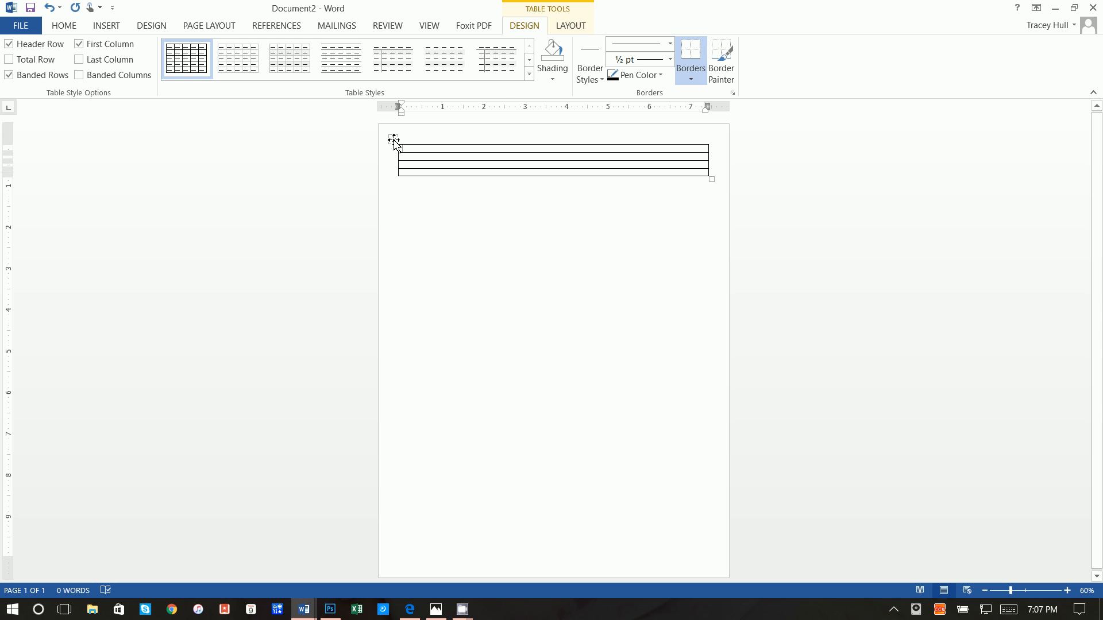
In Table Properties, give the rows a fixed height (2.) and set the column width to 6 inches
{"action": "right_click", "coordinate": [394, 141]}
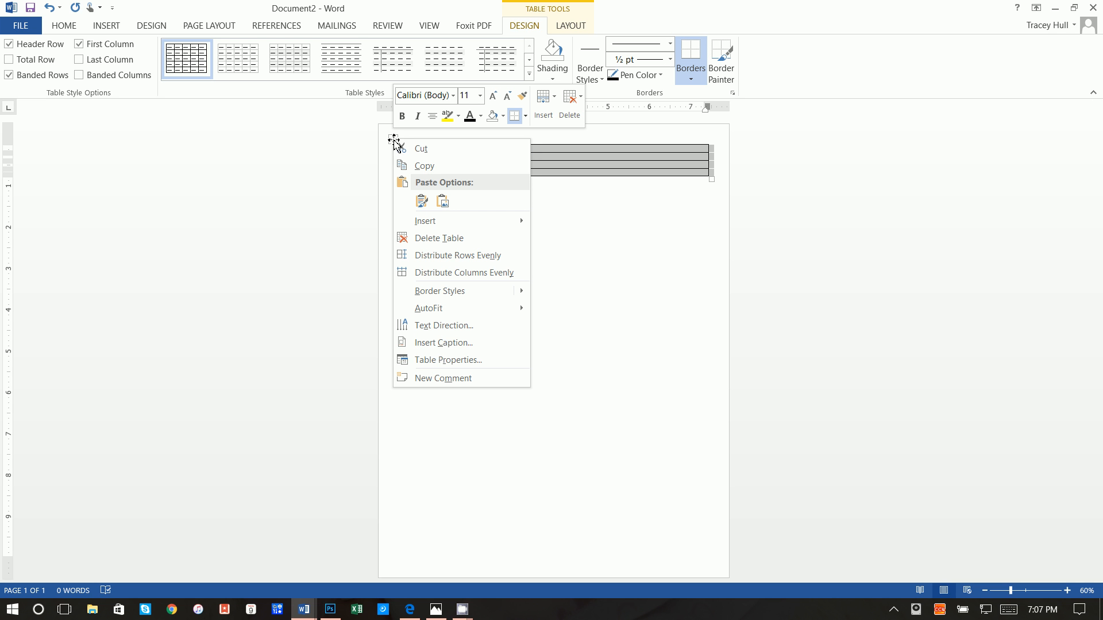
{"action": "left_click", "coordinate": [478, 360]}
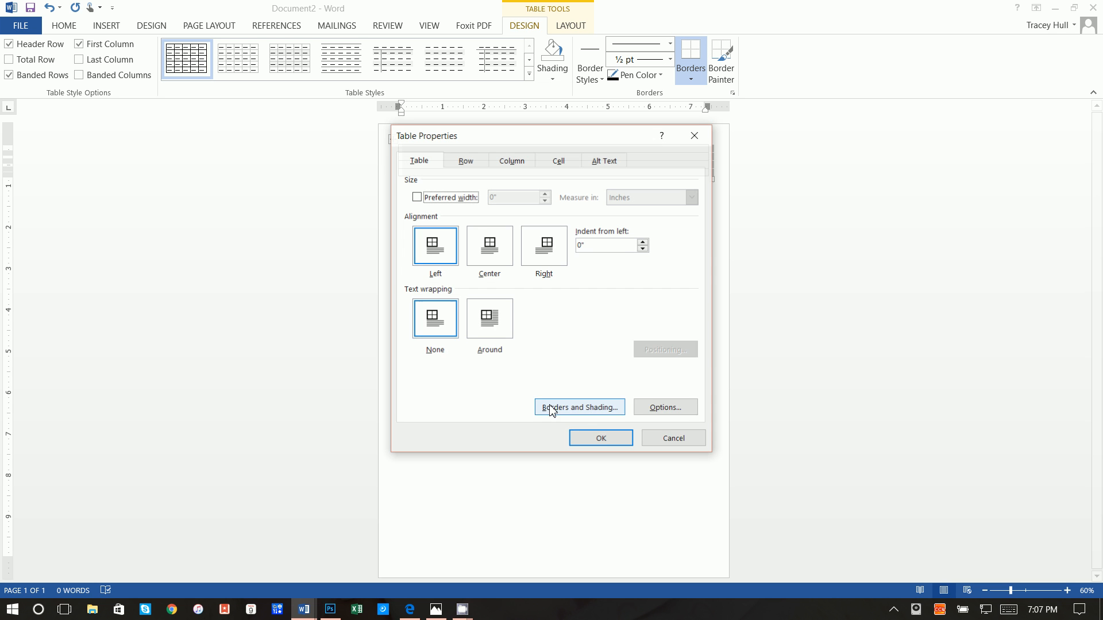
{"action": "left_click", "coordinate": [467, 161]}
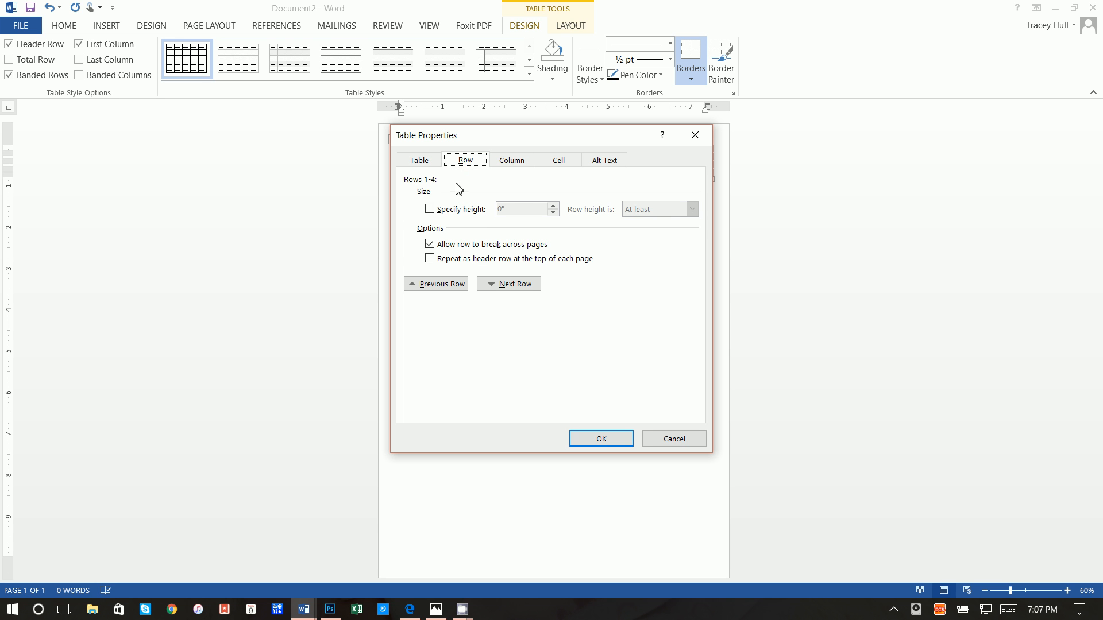
{"action": "left_click", "coordinate": [431, 210]}
{"action": "key", "text": "Tab"}
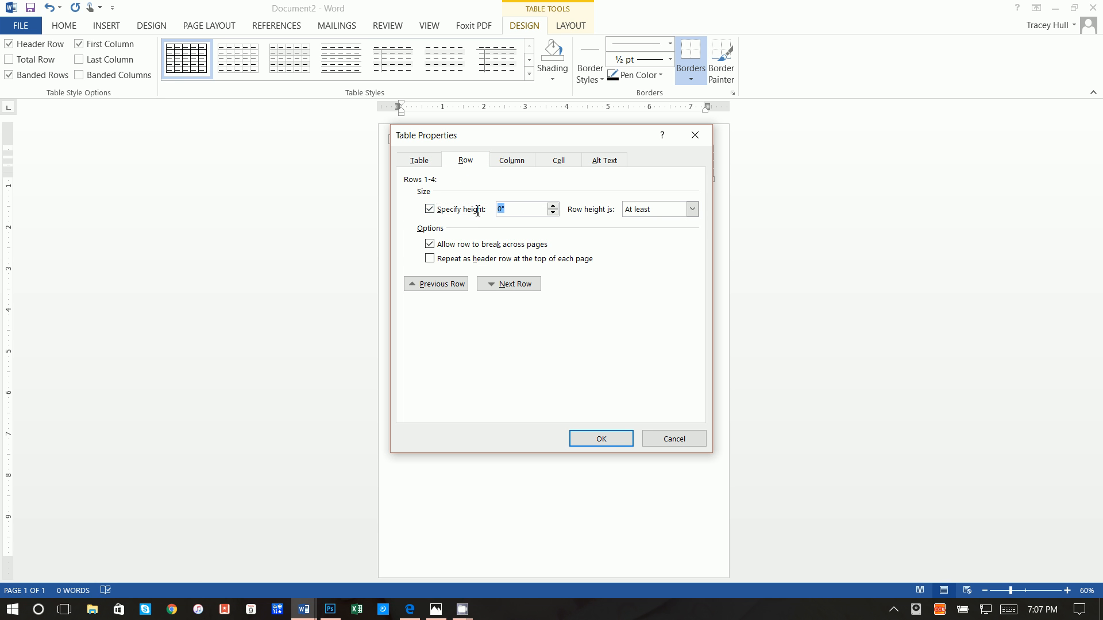
{"action": "type", "text": "2.4"}
{"action": "left_click", "coordinate": [510, 164]}
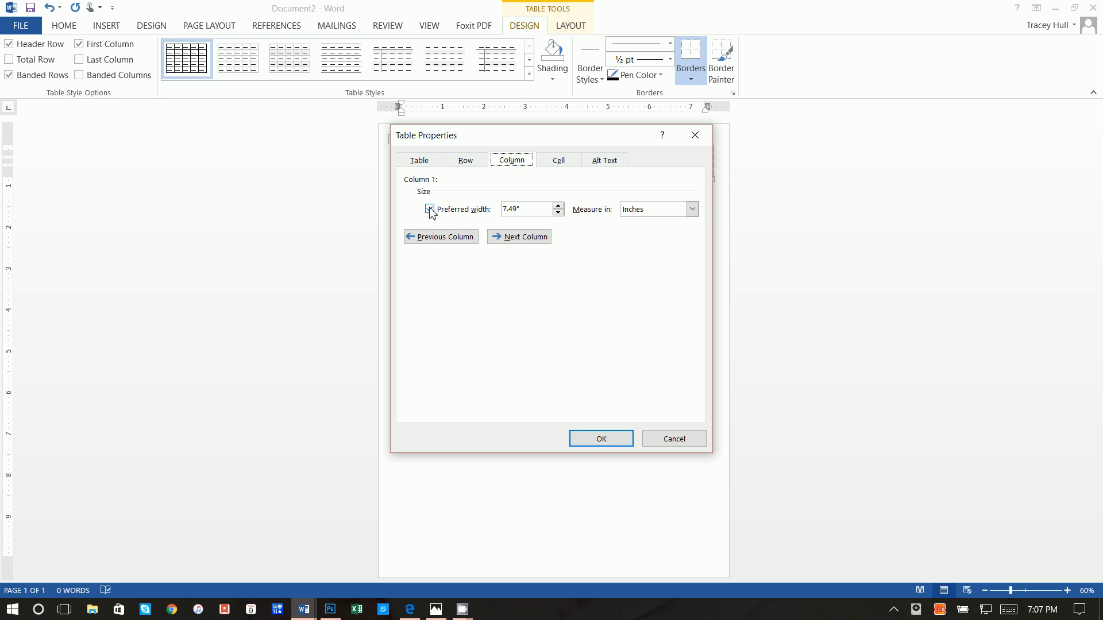
{"action": "left_click_drag", "start_coordinate": [529, 209], "coordinate": [441, 214]}
{"action": "type", "text": "6"}
{"action": "left_click", "coordinate": [616, 443]}
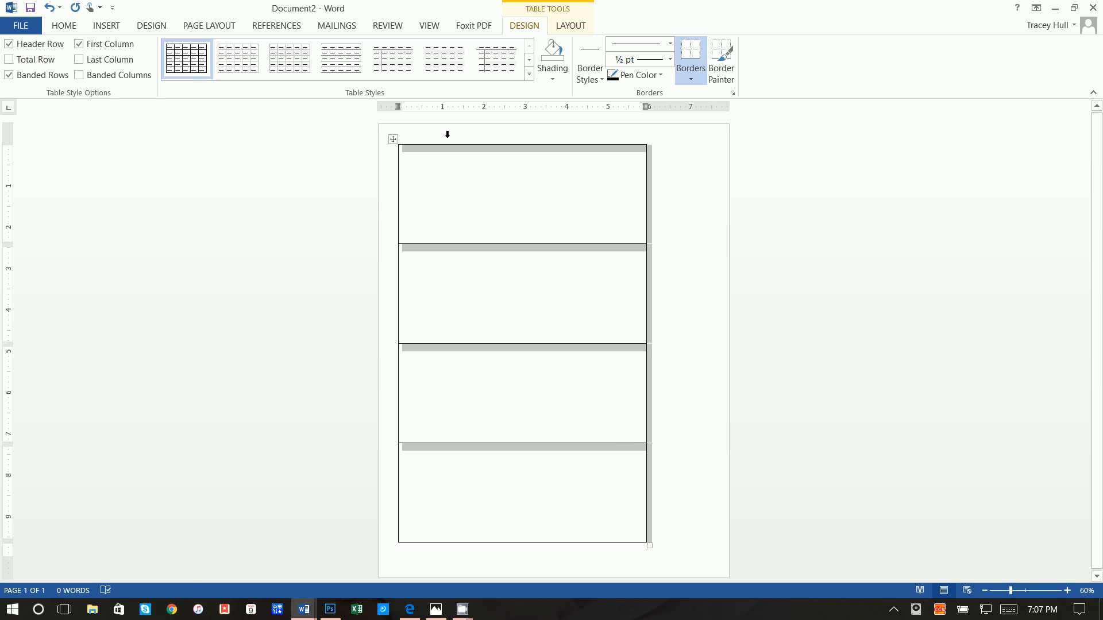
Nudge the table into place and allow 0.03" spacing between its cells
{"action": "left_click_drag", "start_coordinate": [393, 139], "coordinate": [425, 139]}
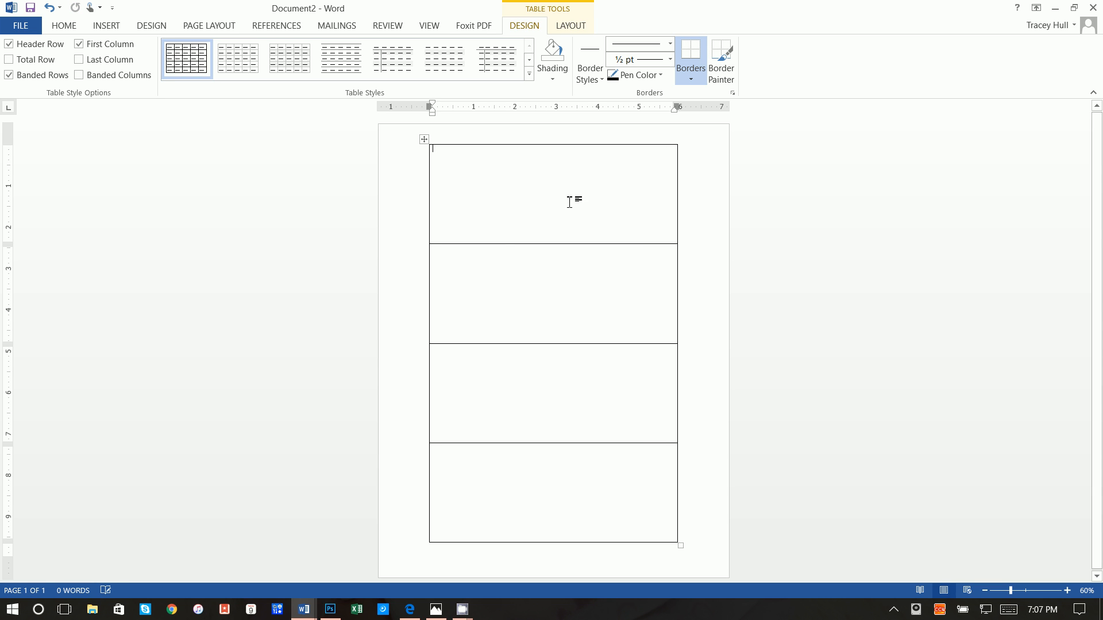
{"action": "right_click", "coordinate": [426, 142]}
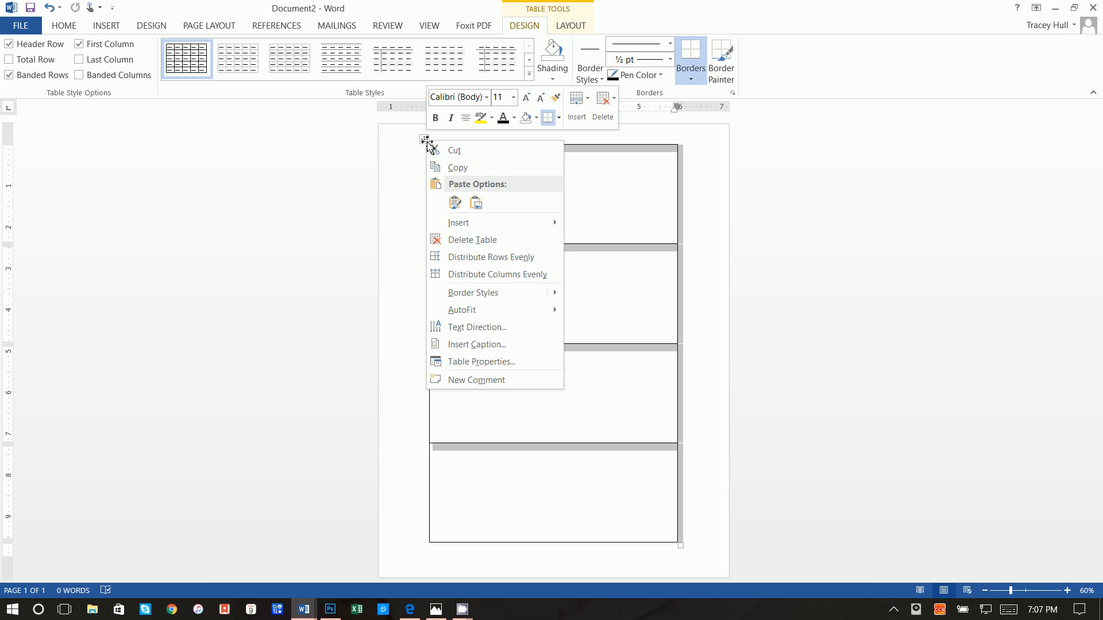
{"action": "left_click", "coordinate": [510, 363]}
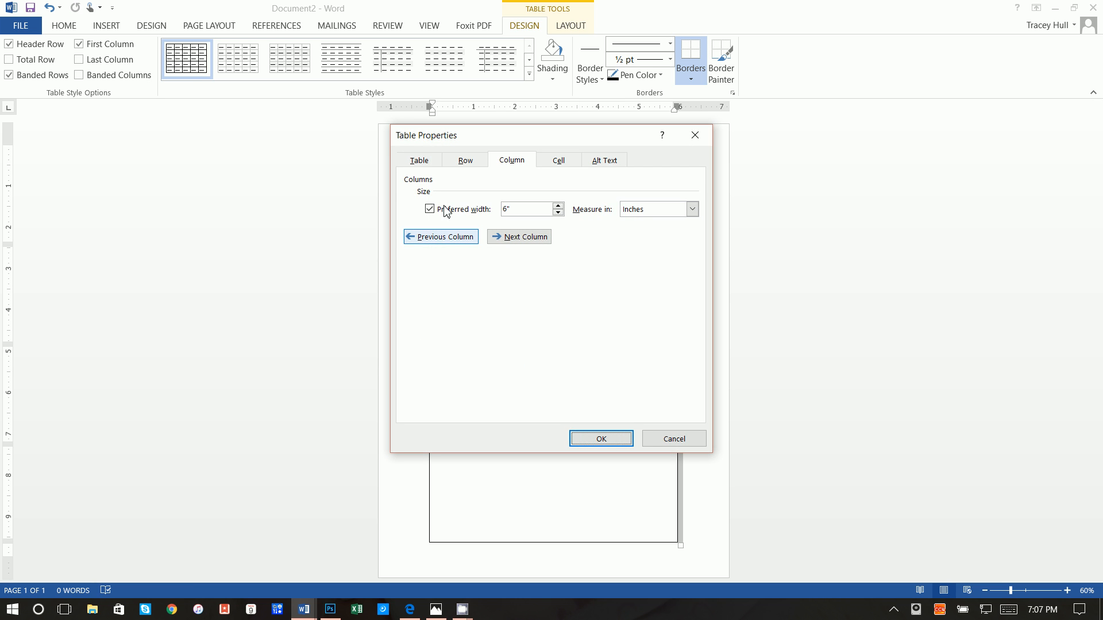
{"action": "left_click", "coordinate": [423, 167]}
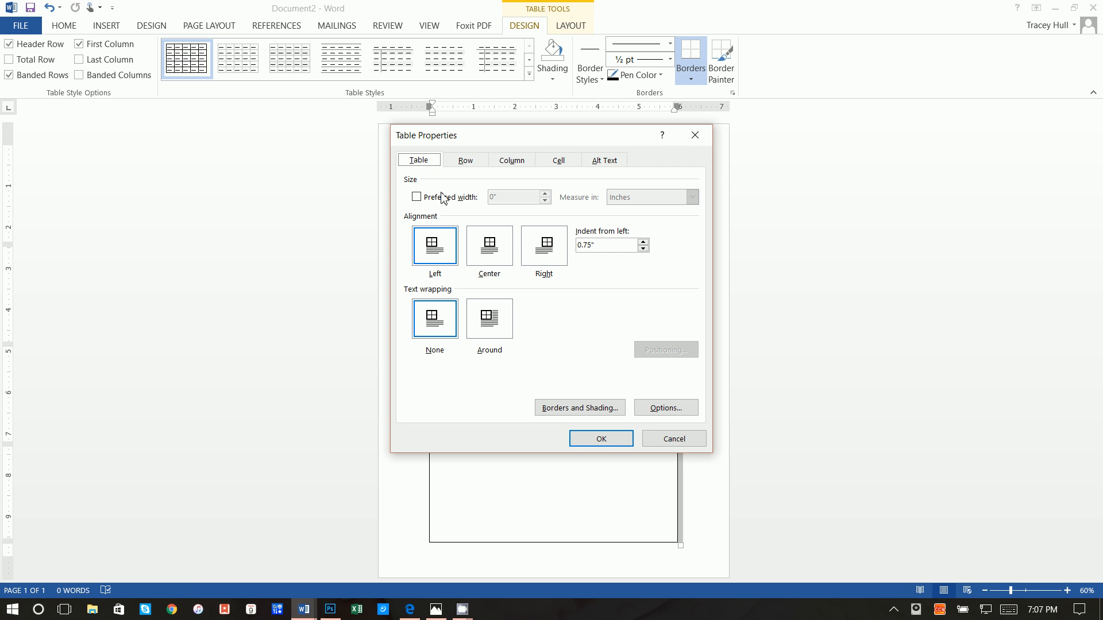
{"action": "left_click", "coordinate": [646, 405]}
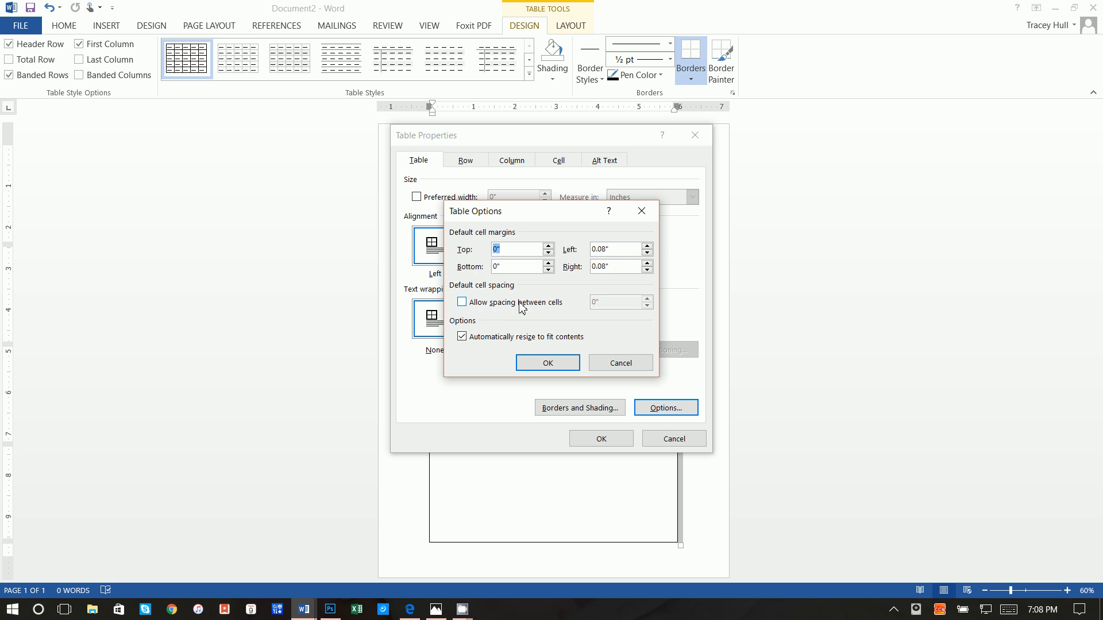
{"action": "left_click", "coordinate": [463, 302]}
{"action": "left_click", "coordinate": [648, 299]}
{"action": "left_click", "coordinate": [647, 299]}
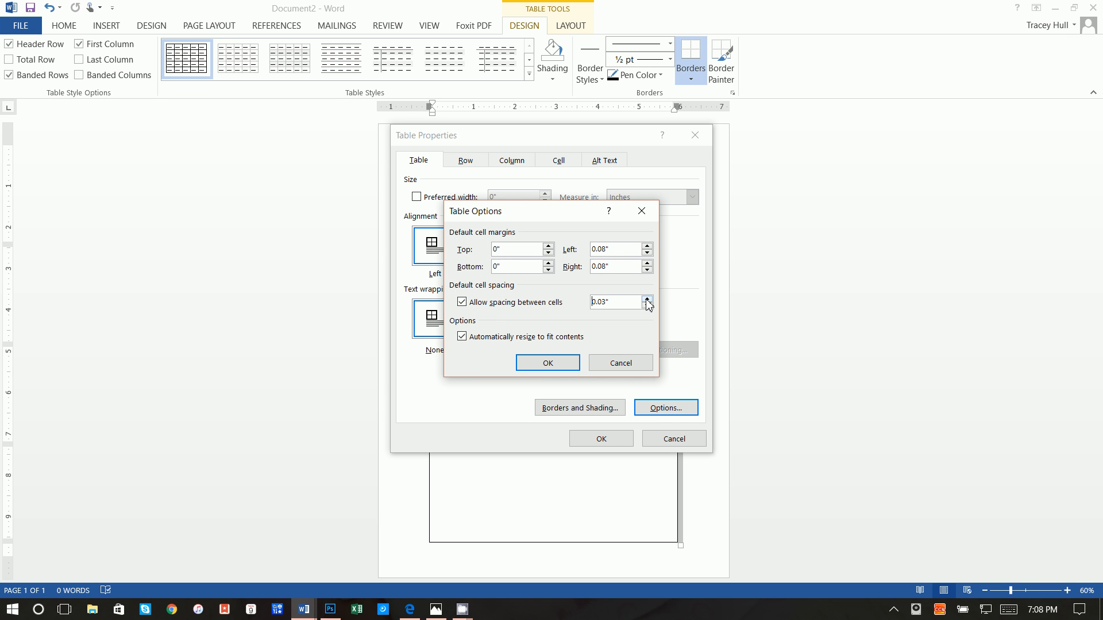
{"action": "left_click", "coordinate": [547, 362]}
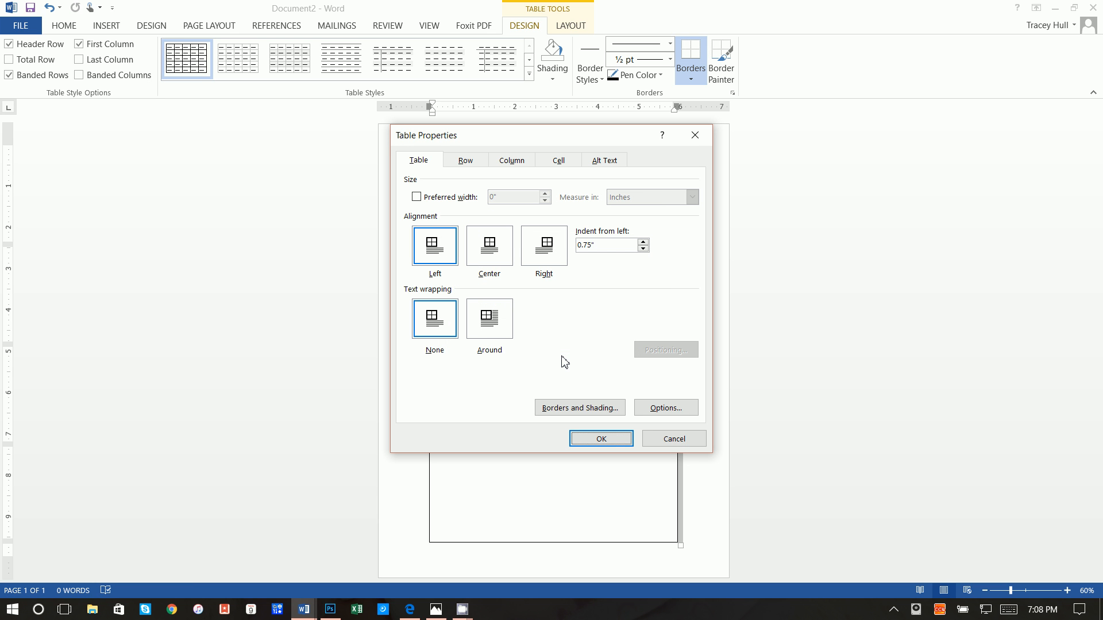
{"action": "left_click", "coordinate": [599, 440]}
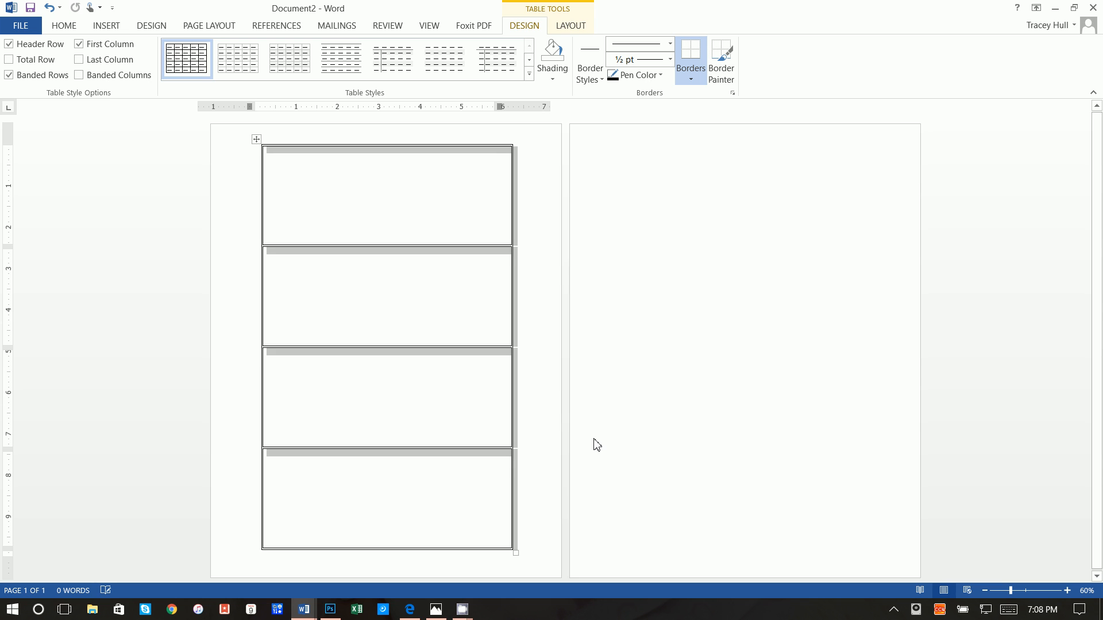
{"action": "left_click", "coordinate": [452, 309]}
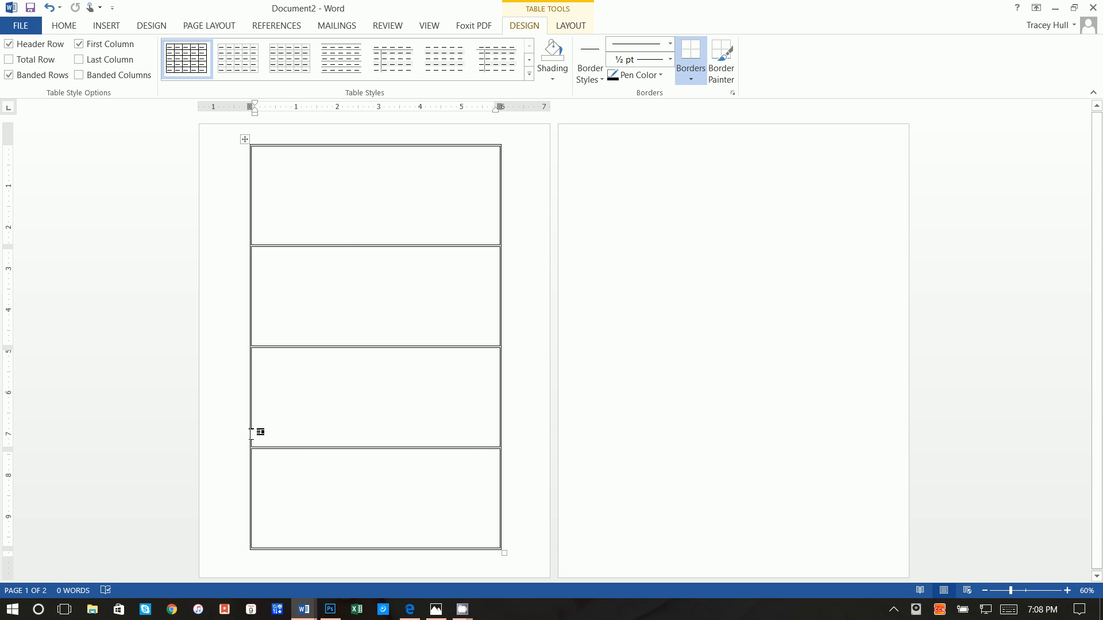
{"action": "right_click", "coordinate": [244, 141]}
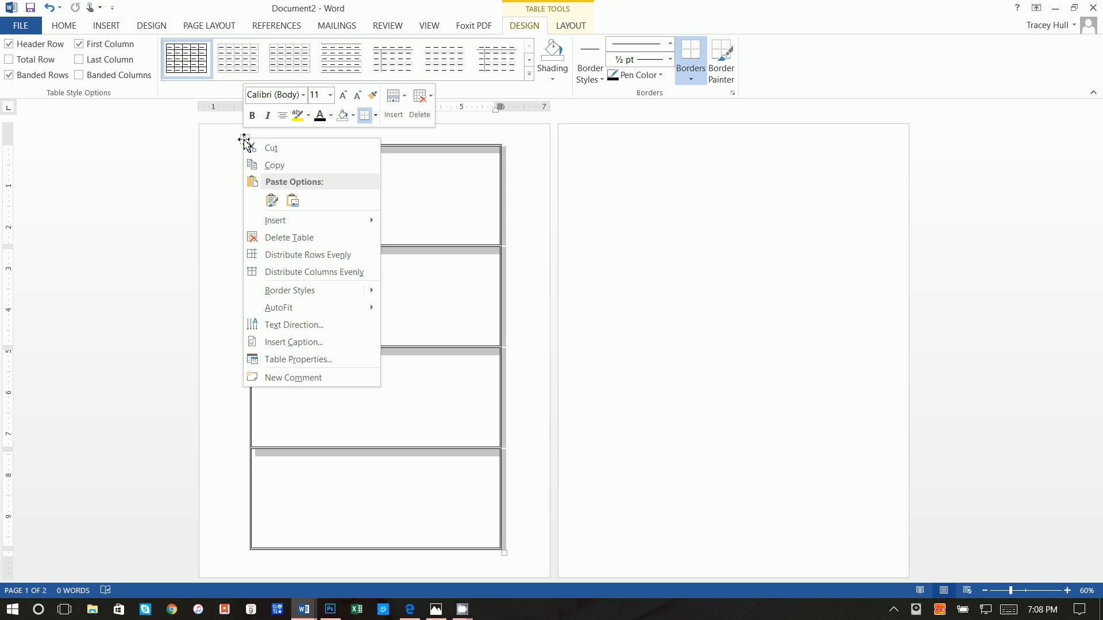
In Borders and Shading, switch off the table's left, bottom, right and top outer borders
{"action": "left_click", "coordinate": [314, 361]}
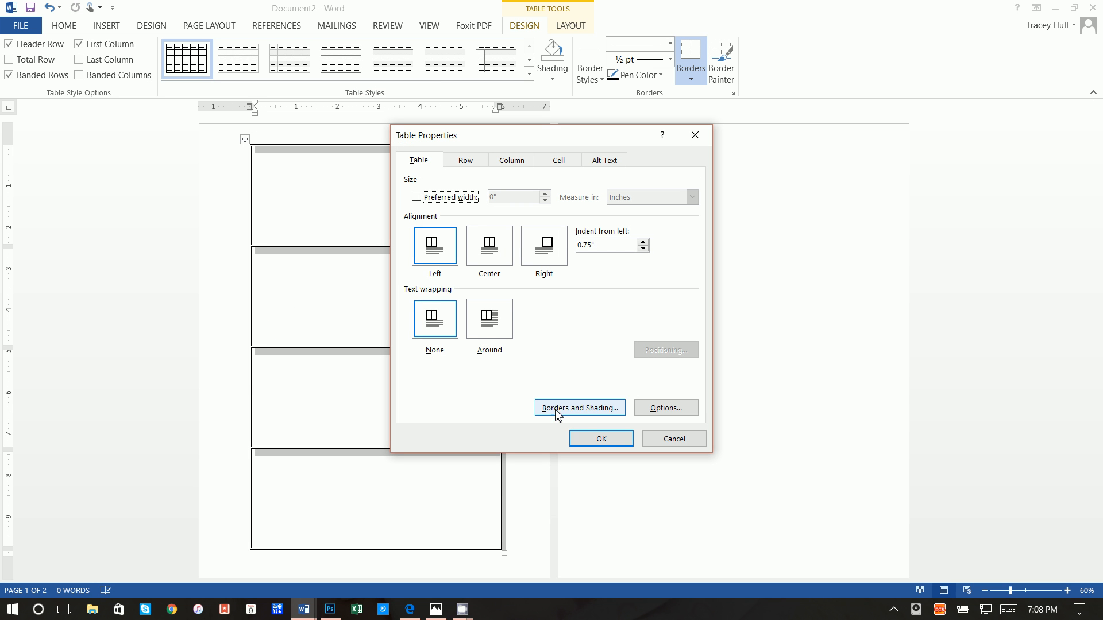
{"action": "left_click", "coordinate": [582, 412]}
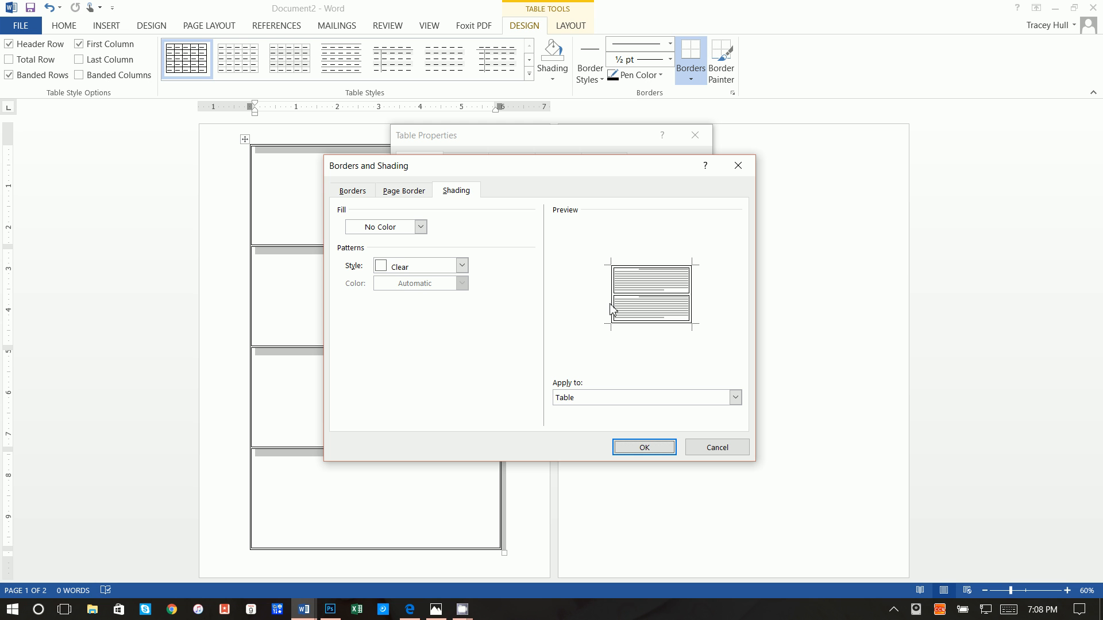
{"action": "left_click", "coordinate": [351, 191]}
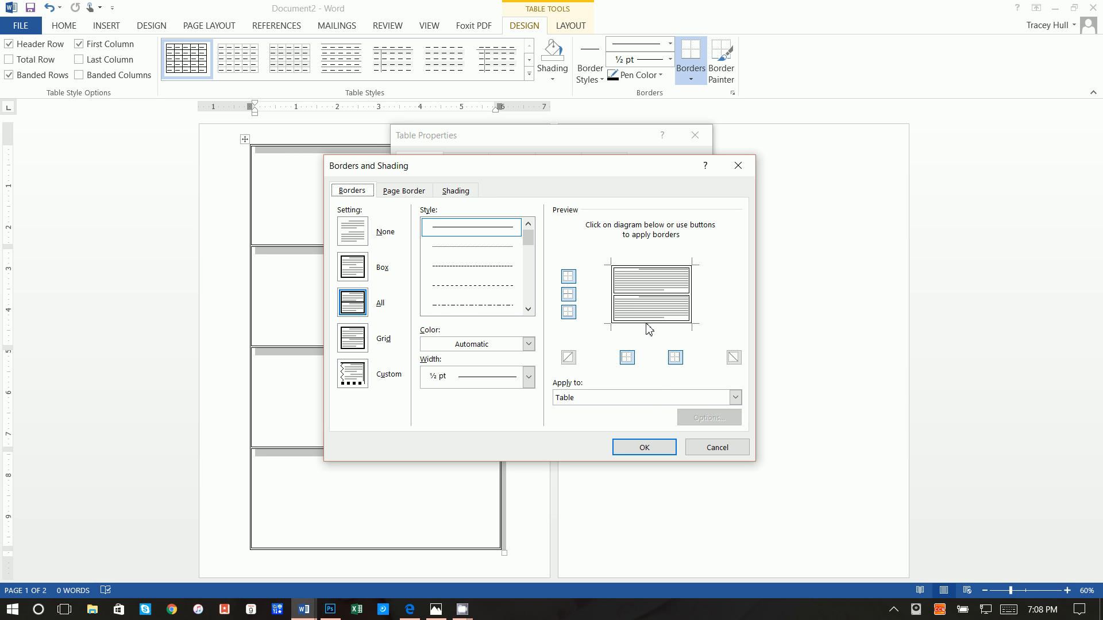
{"action": "left_click", "coordinate": [610, 294]}
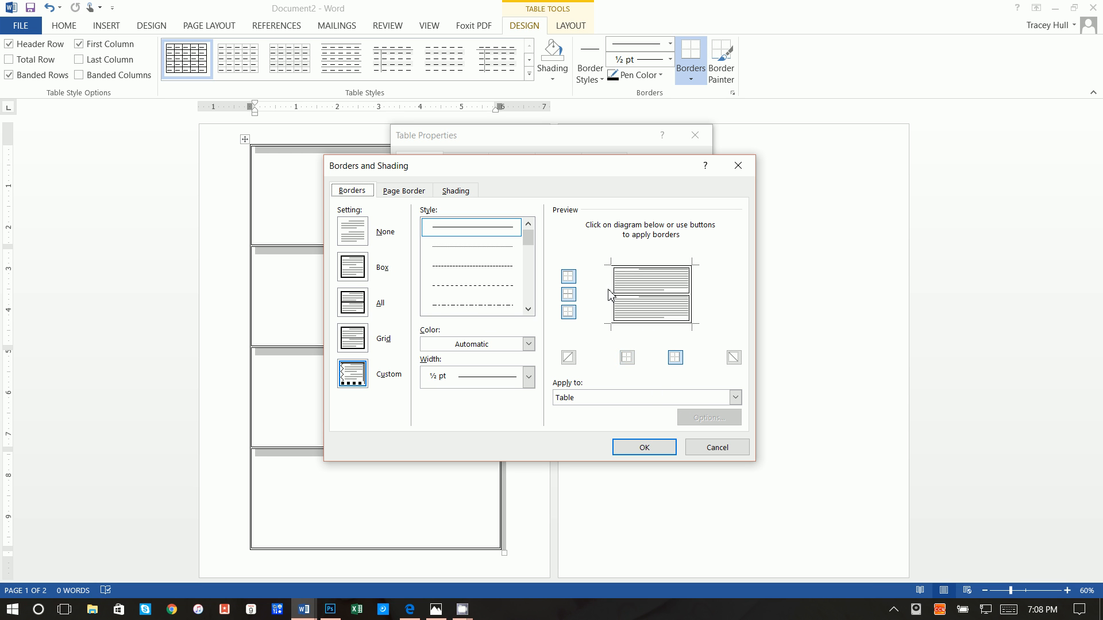
{"action": "left_click", "coordinate": [617, 325]}
{"action": "left_click", "coordinate": [694, 315]}
{"action": "left_click", "coordinate": [678, 267]}
Re-toggle the right, top and bottom outer borders so all stay off, and confirm
{"action": "left_click", "coordinate": [693, 303]}
{"action": "left_click", "coordinate": [668, 266]}
{"action": "left_click", "coordinate": [624, 328]}
{"action": "left_click", "coordinate": [695, 310]}
{"action": "left_click", "coordinate": [681, 266]}
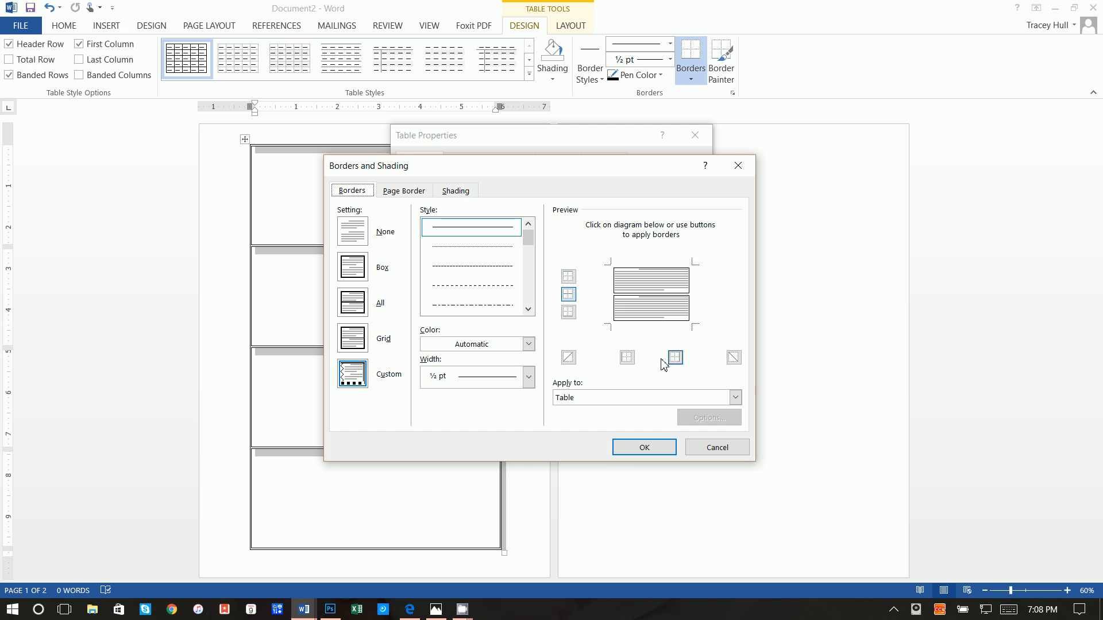
{"action": "left_click", "coordinate": [644, 447]}
{"action": "left_click", "coordinate": [601, 438]}
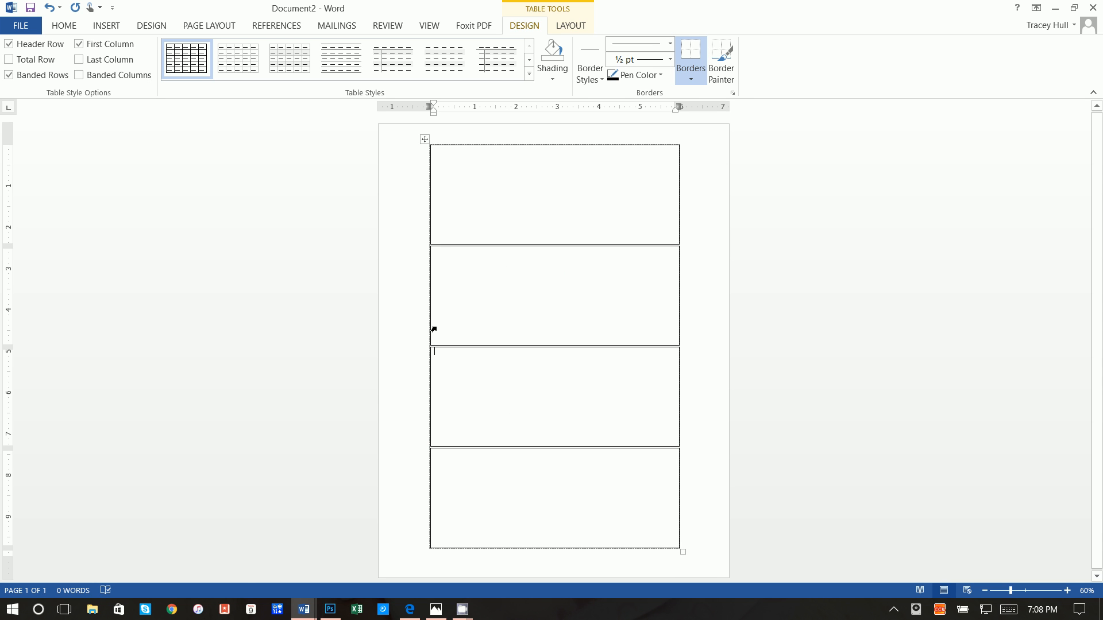
Set the table border colour to gray and apply borders to each Cell
{"action": "right_click", "coordinate": [427, 145]}
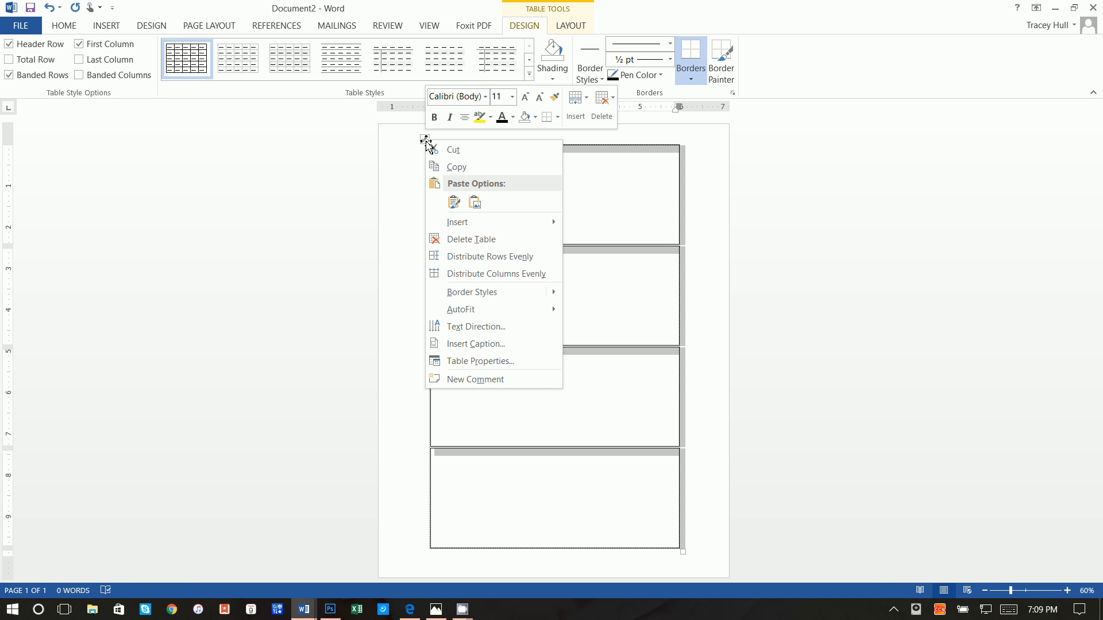
{"action": "left_click", "coordinate": [486, 362]}
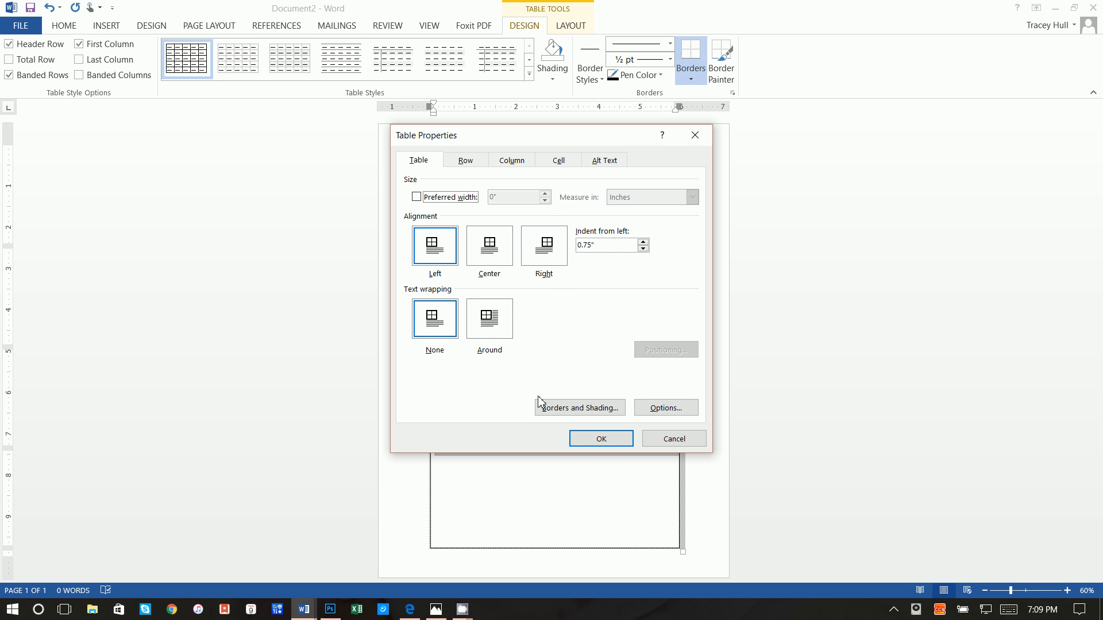
{"action": "left_click", "coordinate": [551, 410]}
{"action": "left_click", "coordinate": [528, 344]}
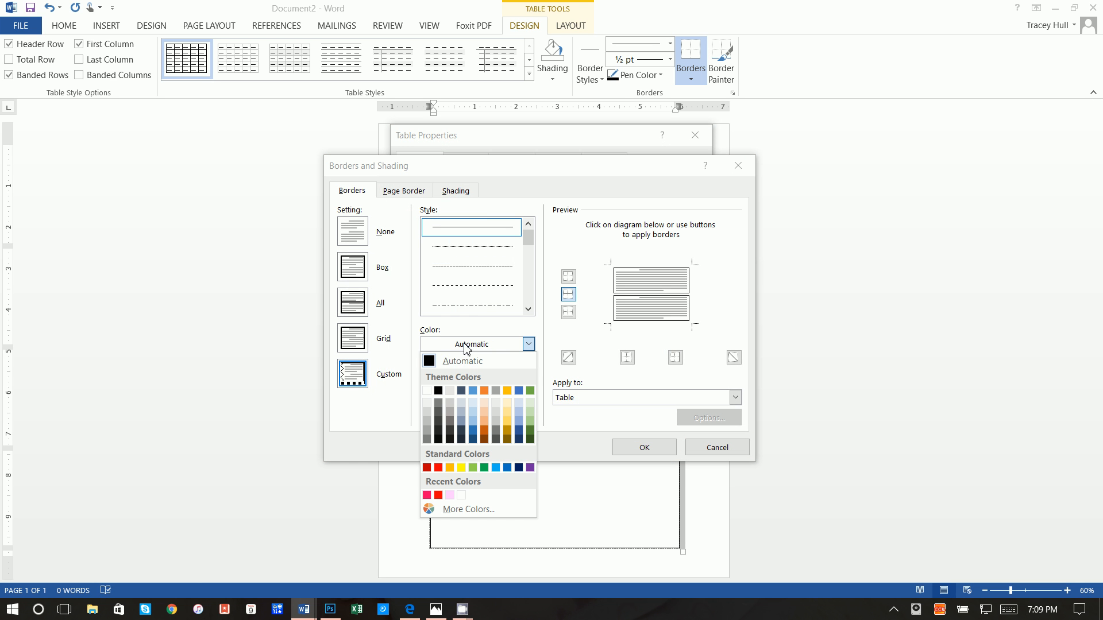
{"action": "left_click", "coordinate": [427, 431]}
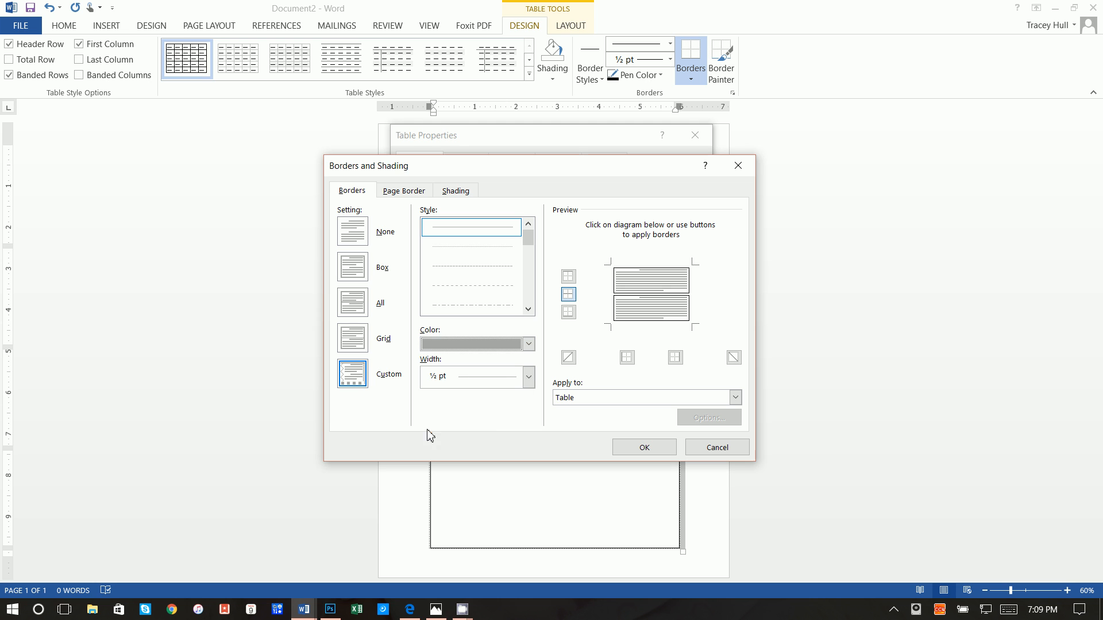
{"action": "left_click", "coordinate": [598, 398]}
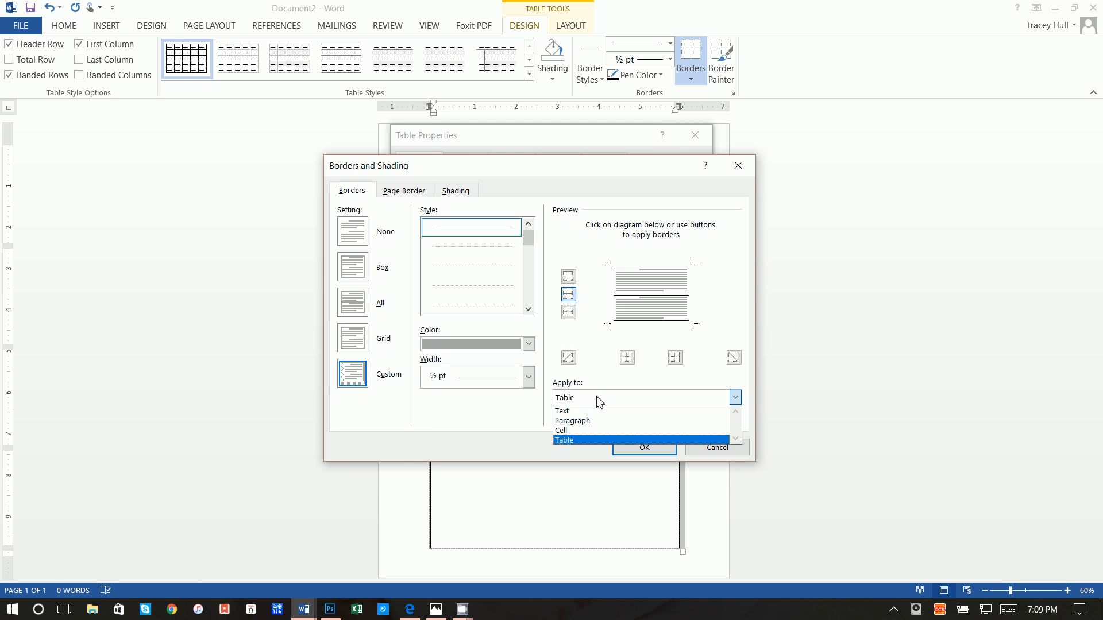
{"action": "left_click", "coordinate": [600, 425]}
Turn on top, bottom, left and right cell borders and confirm the gray borders
{"action": "left_click", "coordinate": [644, 296]}
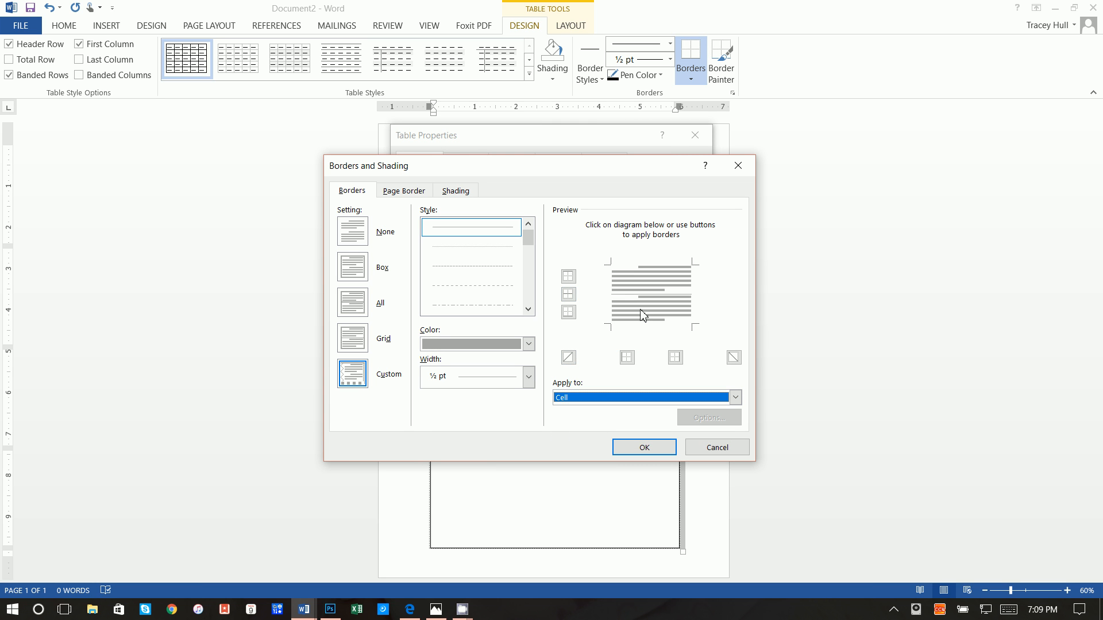
{"action": "left_click", "coordinate": [644, 322]}
{"action": "left_click", "coordinate": [689, 310]}
{"action": "left_click", "coordinate": [672, 268]}
{"action": "left_click", "coordinate": [612, 296]}
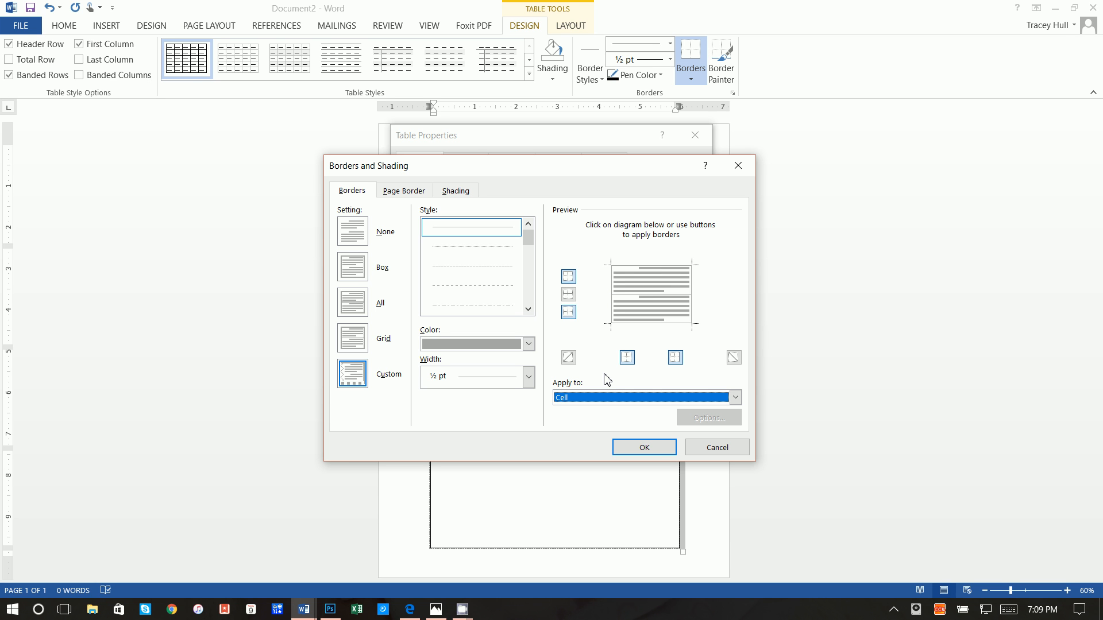
{"action": "left_click", "coordinate": [628, 361]}
{"action": "left_click", "coordinate": [675, 359]}
{"action": "left_click", "coordinate": [628, 361]}
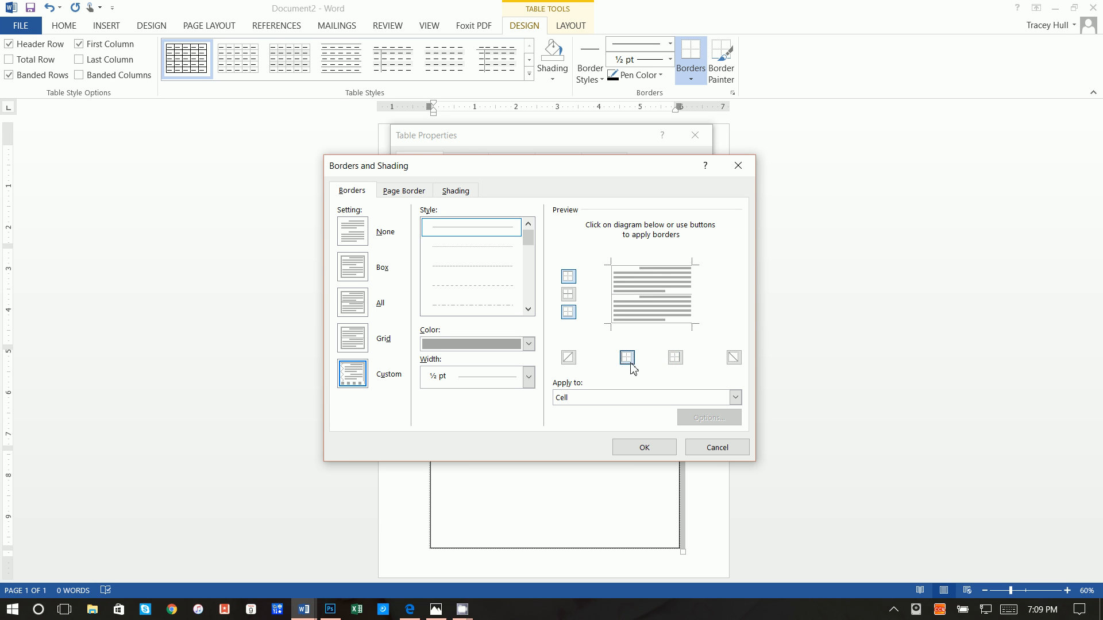
{"action": "left_click", "coordinate": [678, 361]}
{"action": "left_click", "coordinate": [570, 297]}
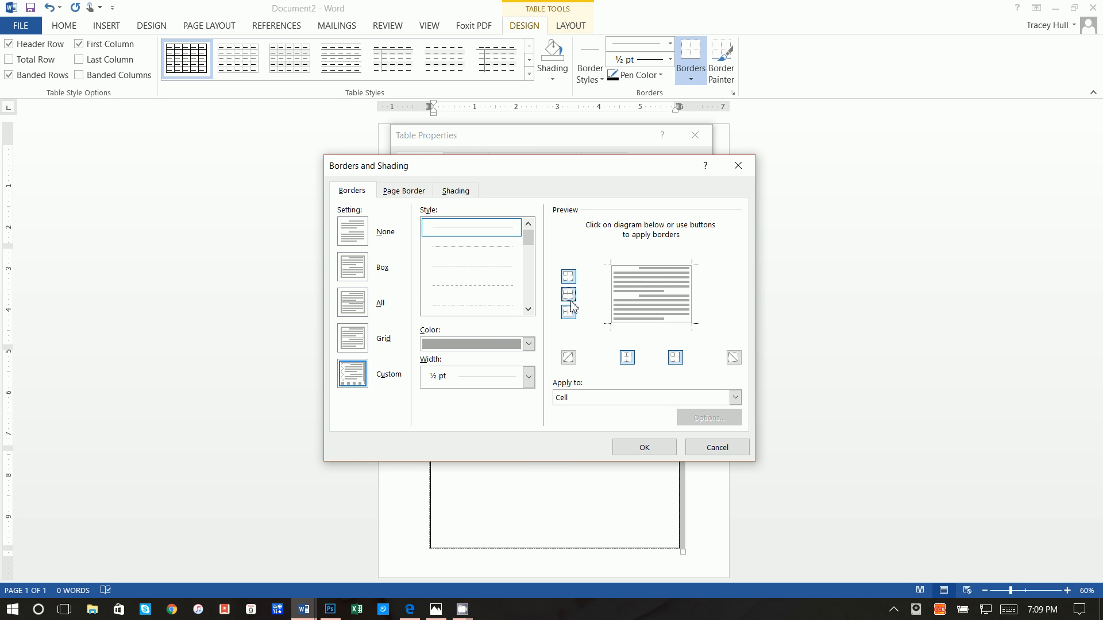
{"action": "left_click", "coordinate": [649, 303]}
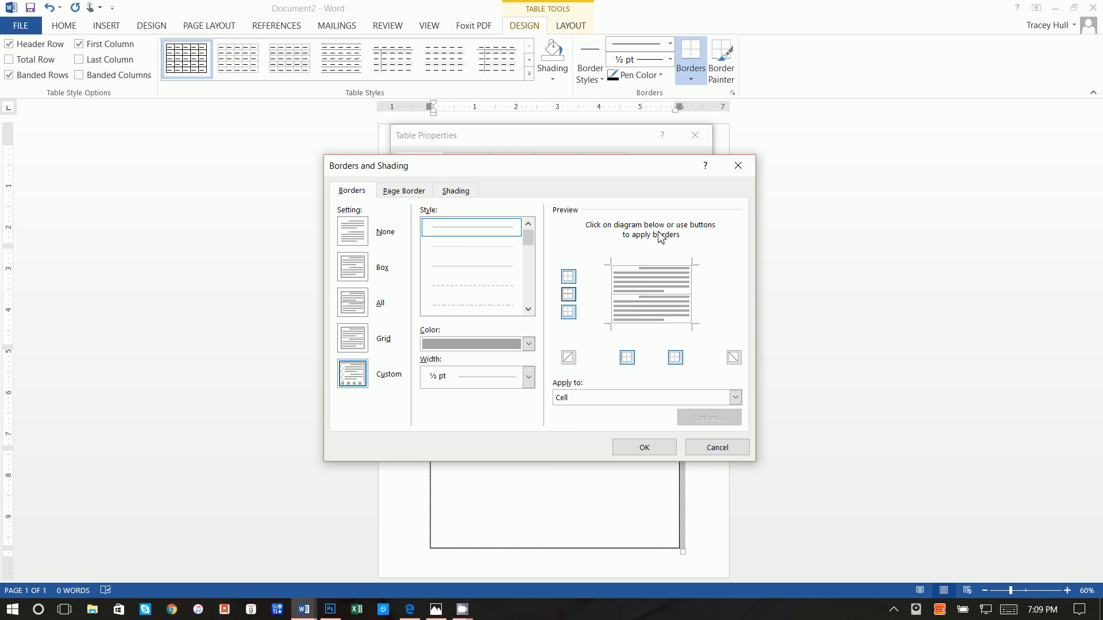
{"action": "left_click", "coordinate": [661, 449]}
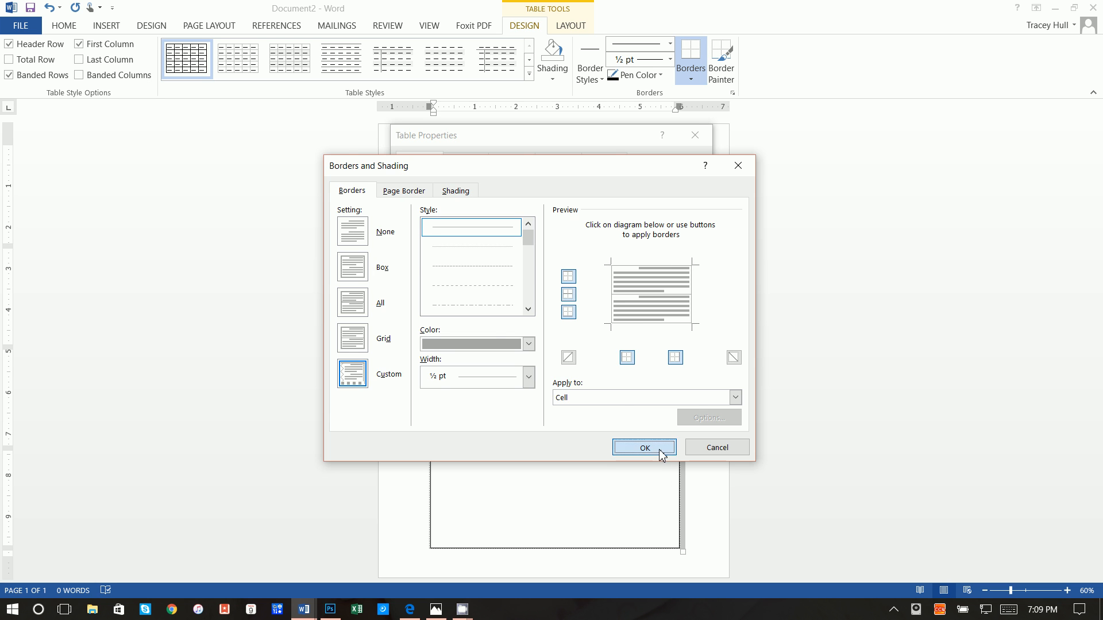
{"action": "left_click", "coordinate": [615, 440]}
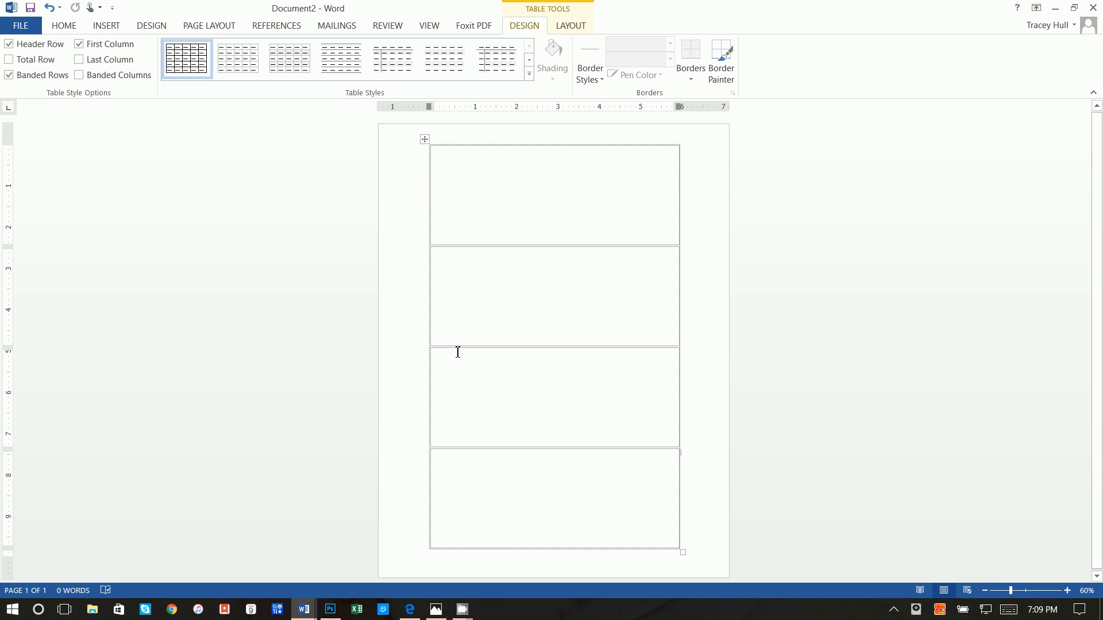
Give the four cells solid red fill shading applied to Cell through Table Properties
{"action": "right_click", "coordinate": [425, 147]}
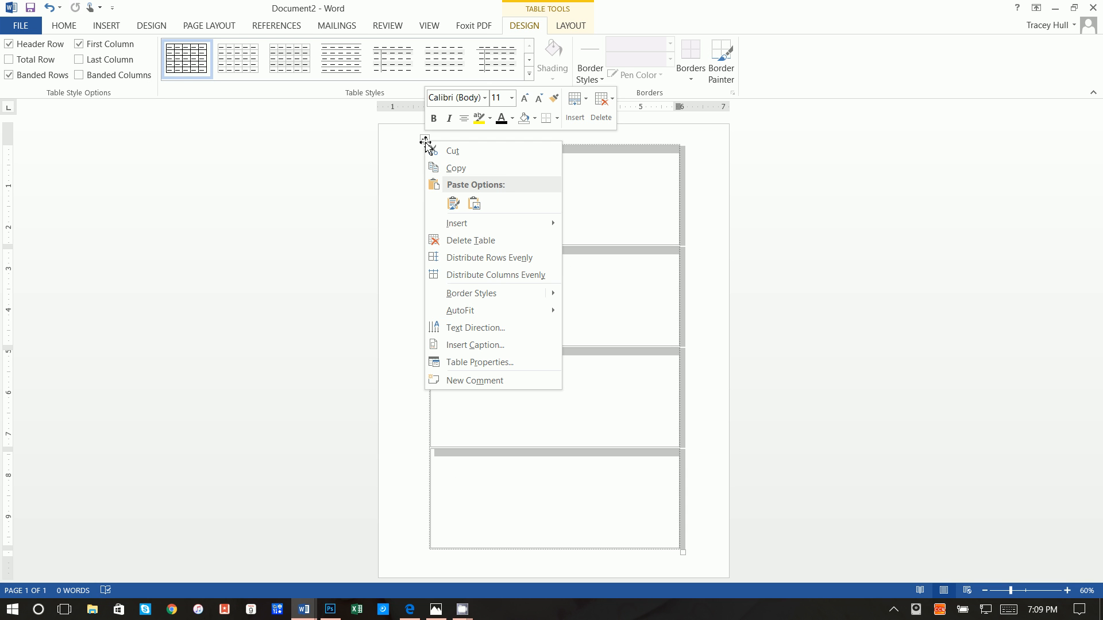
{"action": "left_click", "coordinate": [481, 363]}
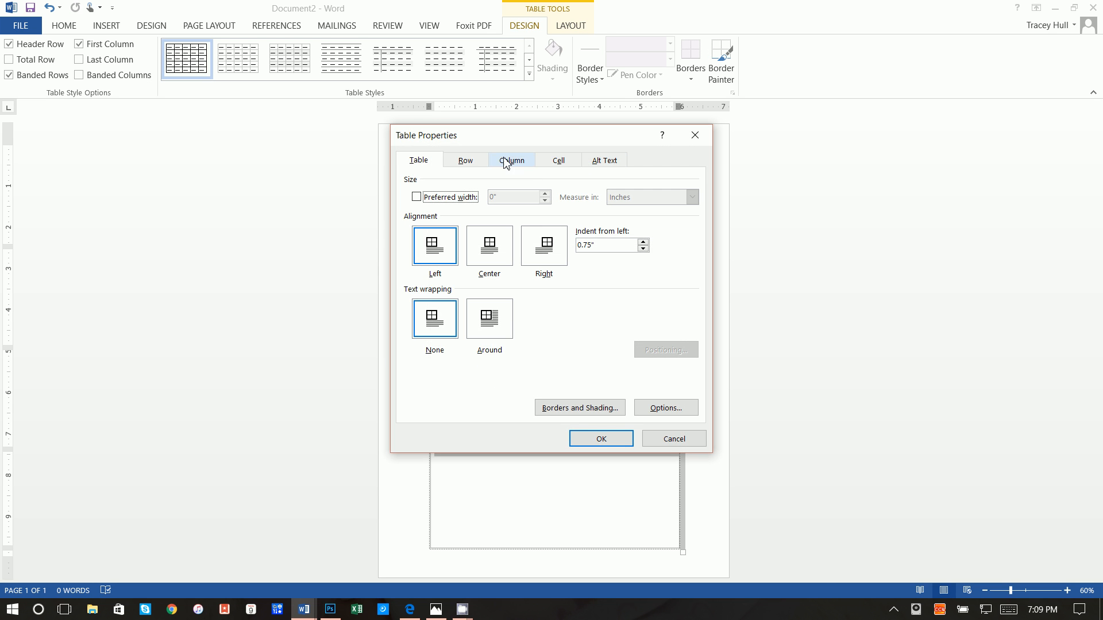
{"action": "left_click", "coordinate": [581, 408]}
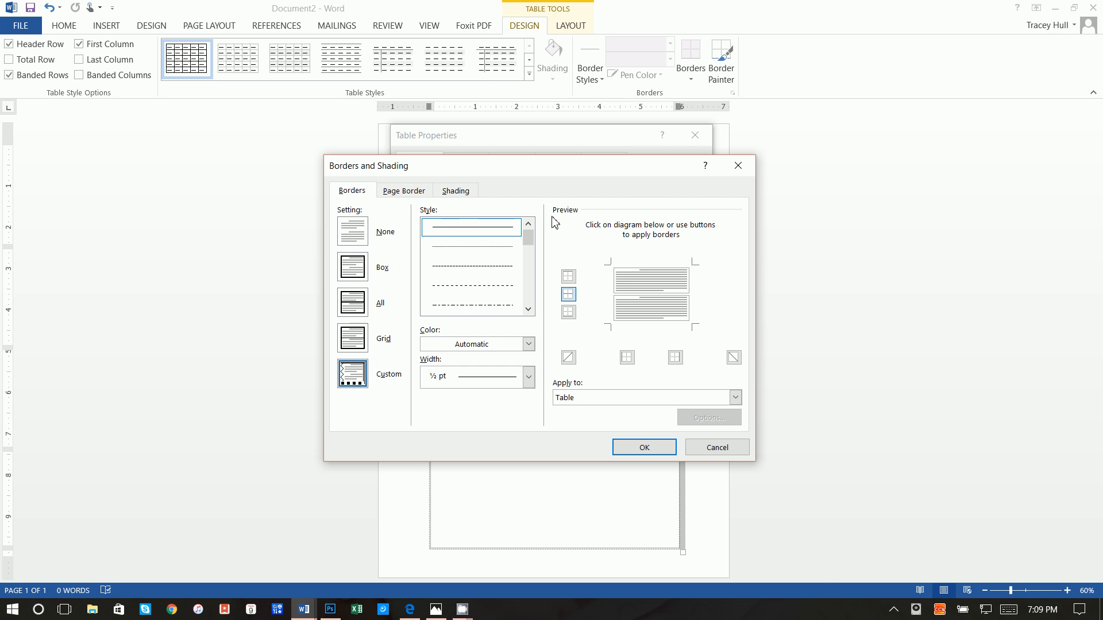
{"action": "left_click", "coordinate": [466, 193]}
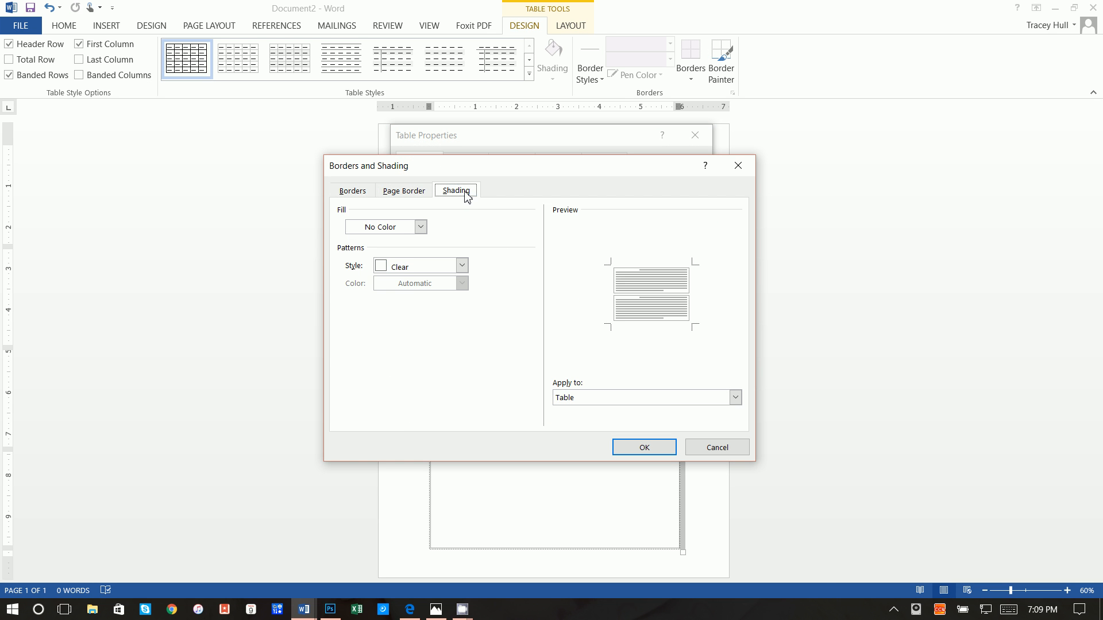
{"action": "left_click", "coordinate": [397, 230]}
{"action": "left_click", "coordinate": [366, 331]}
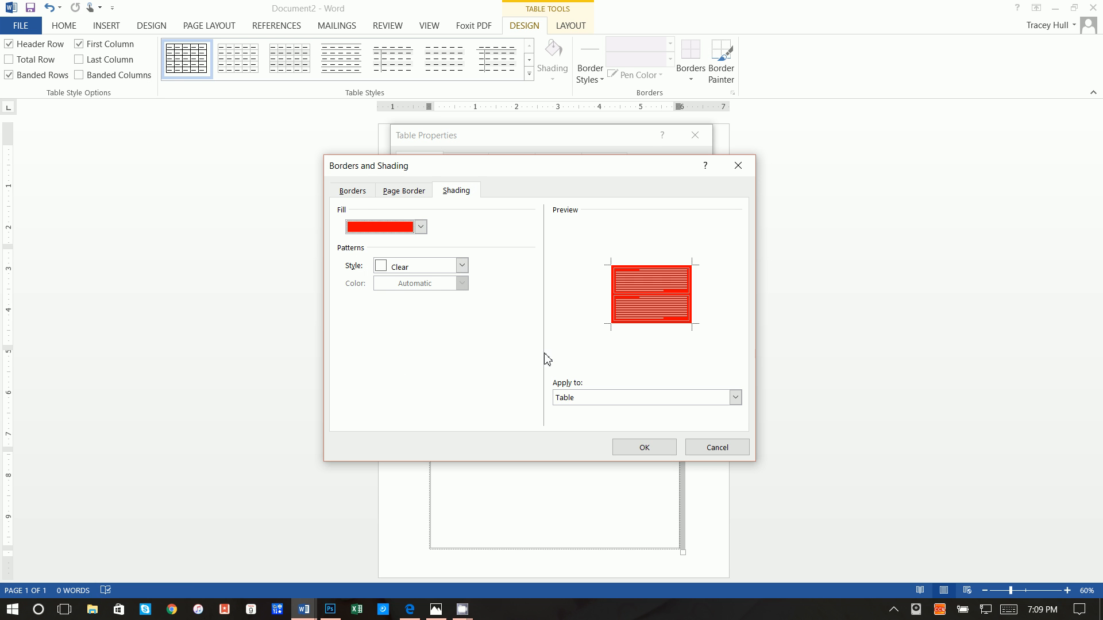
{"action": "left_click", "coordinate": [582, 398]}
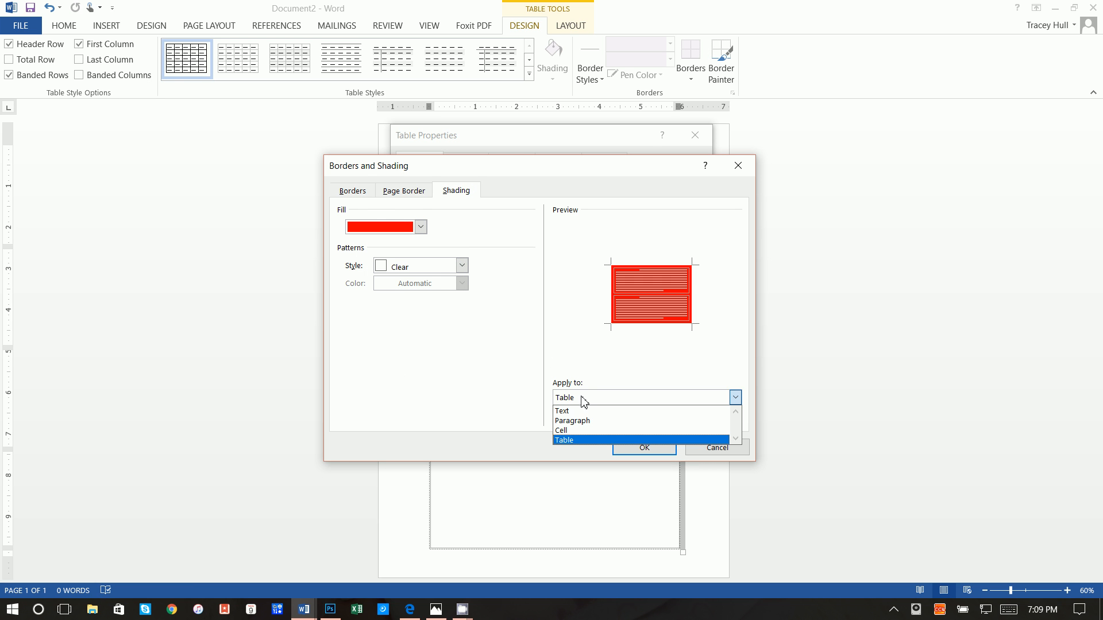
{"action": "left_click", "coordinate": [583, 430]}
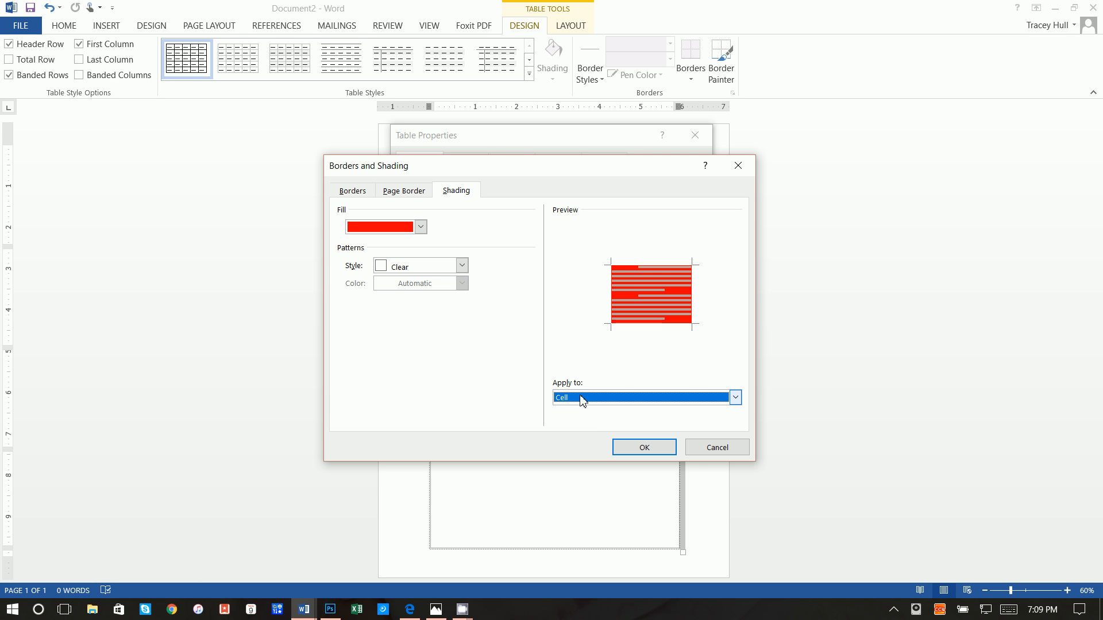
{"action": "left_click", "coordinate": [664, 447]}
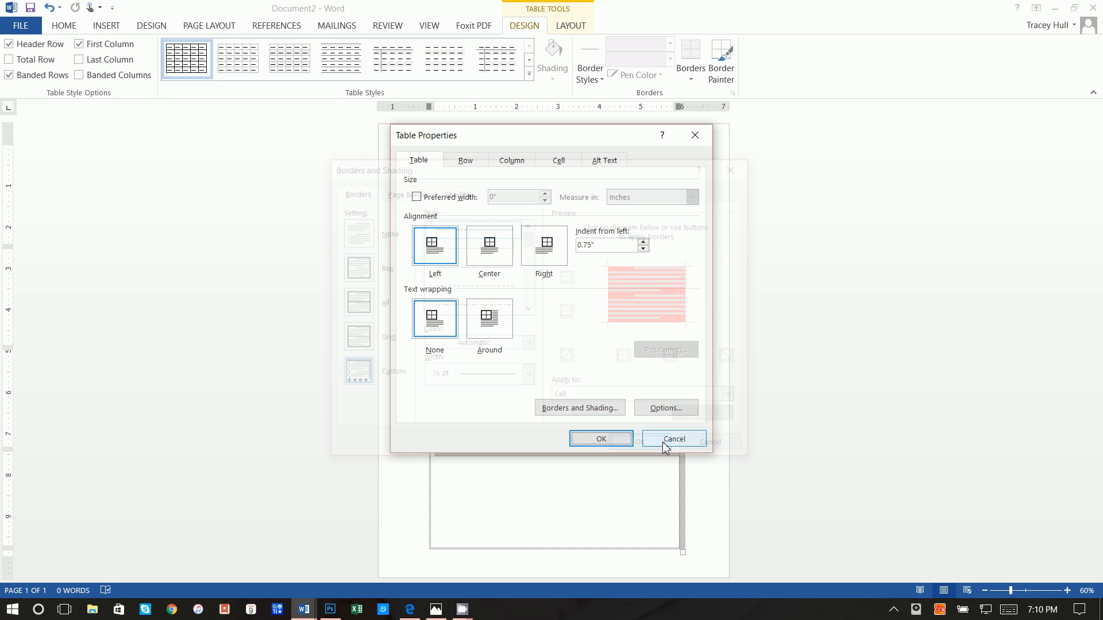
{"action": "left_click", "coordinate": [603, 440]}
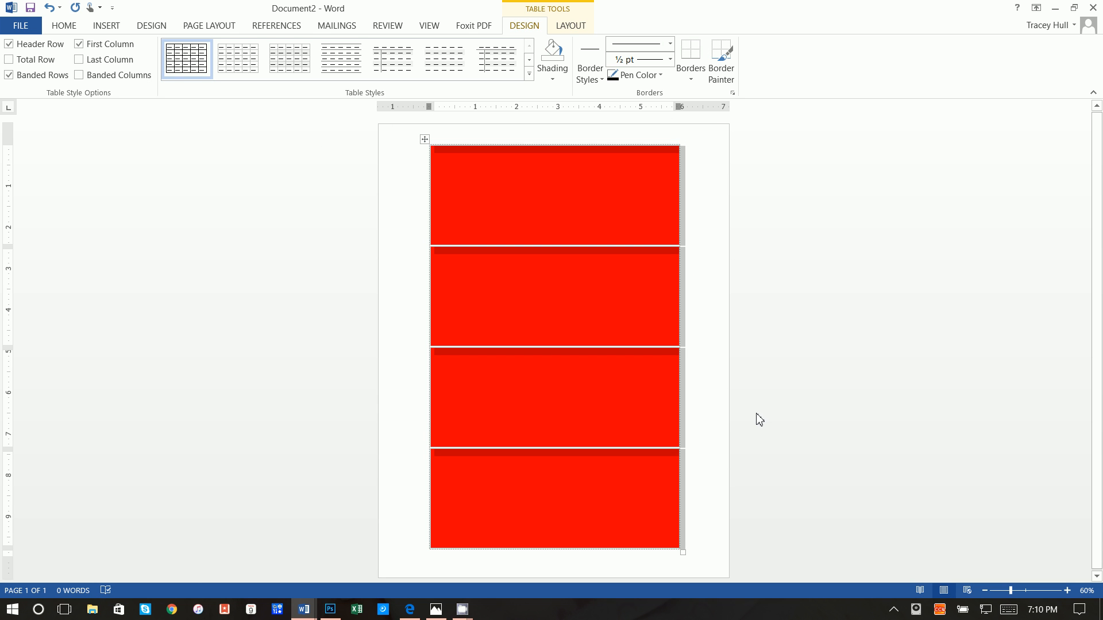
Deselect the red table, minimize Edge, and switch to the 'coupon - Word' document
{"action": "left_click", "coordinate": [732, 371]}
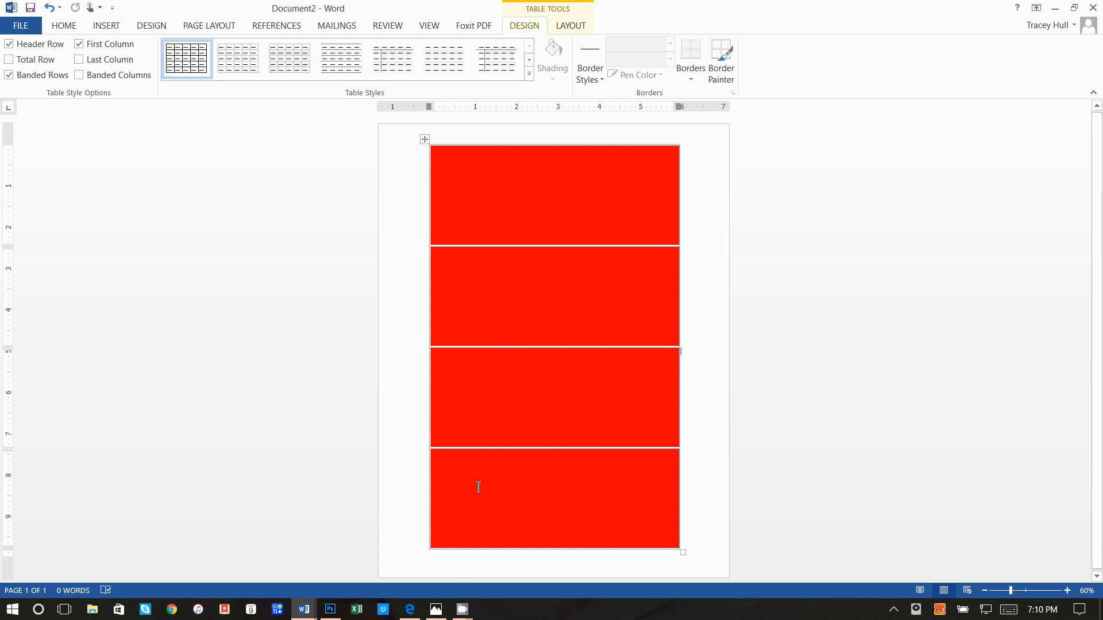
{"action": "left_click", "coordinate": [416, 613]}
{"action": "left_click", "coordinate": [416, 613]}
{"action": "mouse_move", "coordinate": [303, 610]}
{"action": "left_click", "coordinate": [285, 582]}
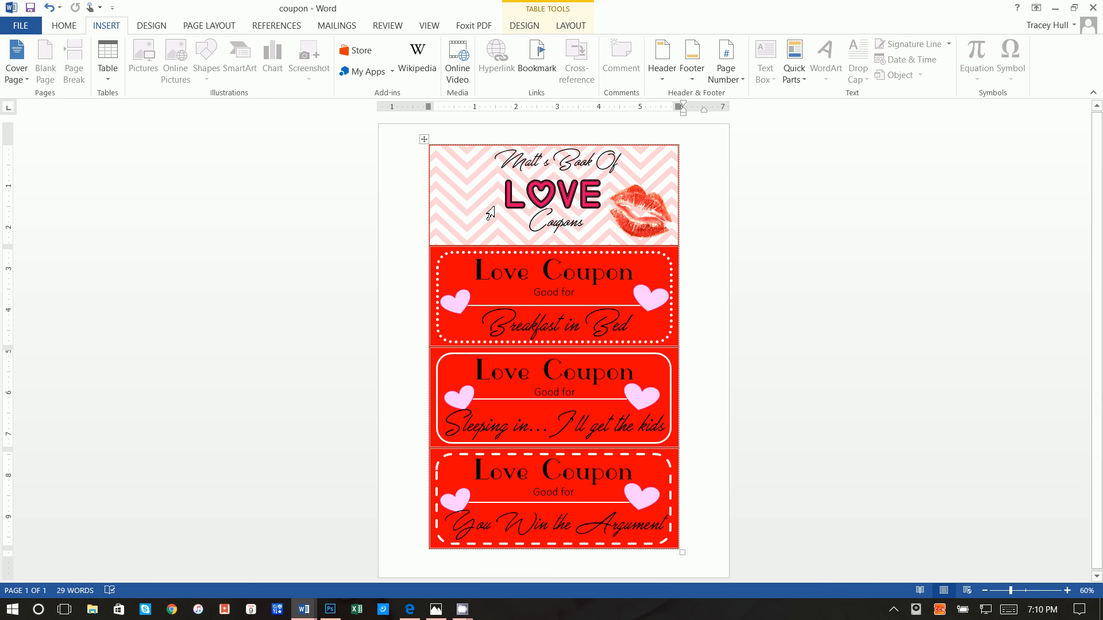
Search Google Images for 'red and white chevron' in a new Edge tab
{"action": "left_click", "coordinate": [410, 610]}
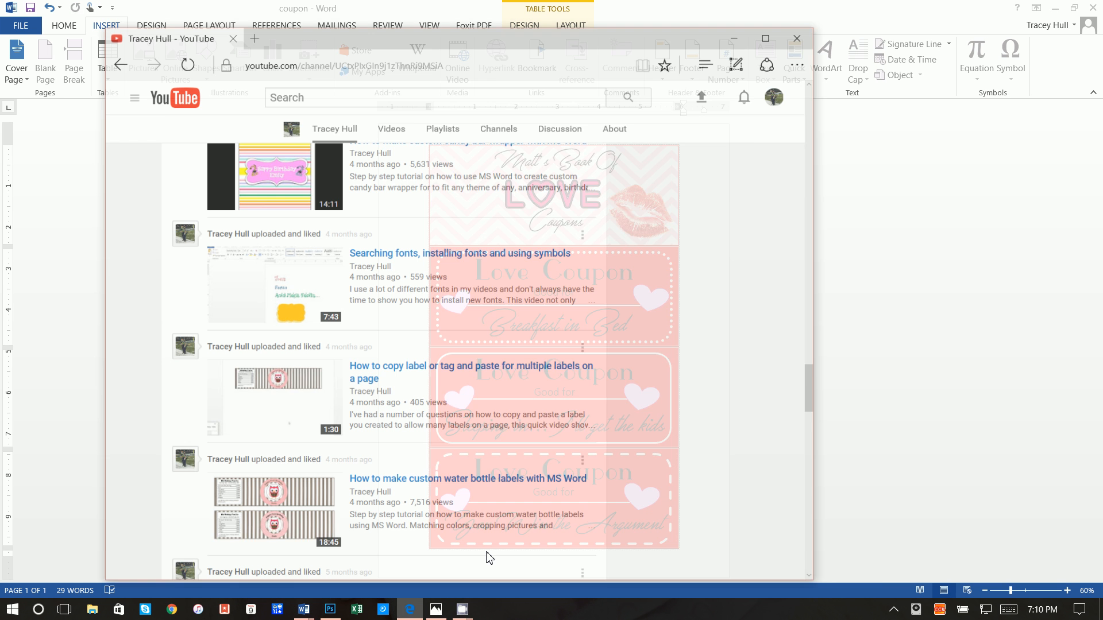
{"action": "left_click", "coordinate": [246, 11]}
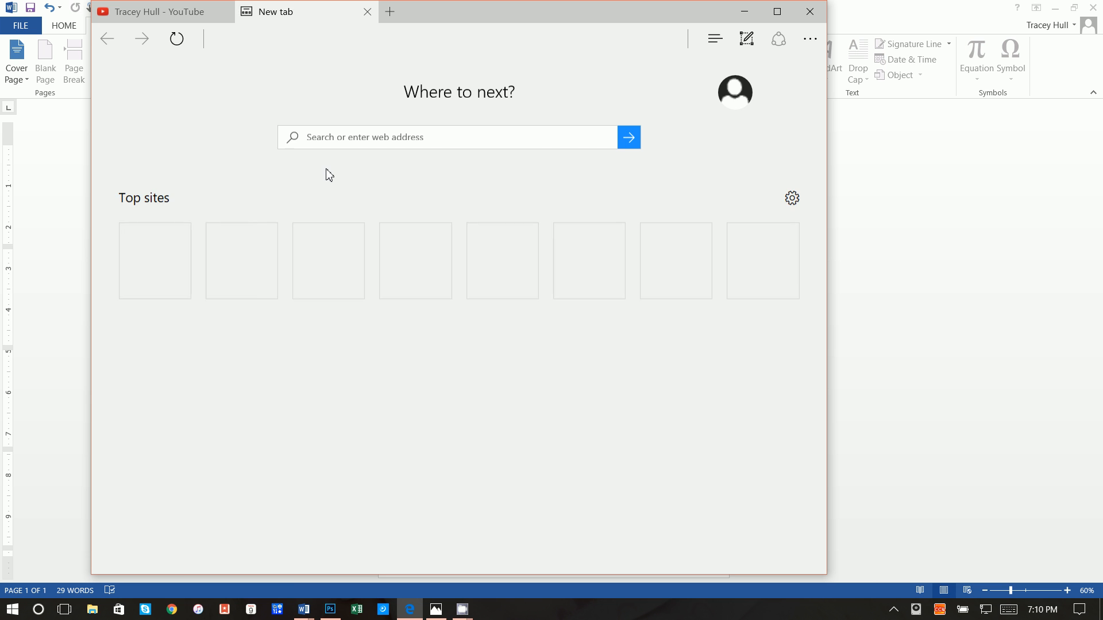
{"action": "type", "text": "google.com/"}
{"action": "key", "text": "Return"}
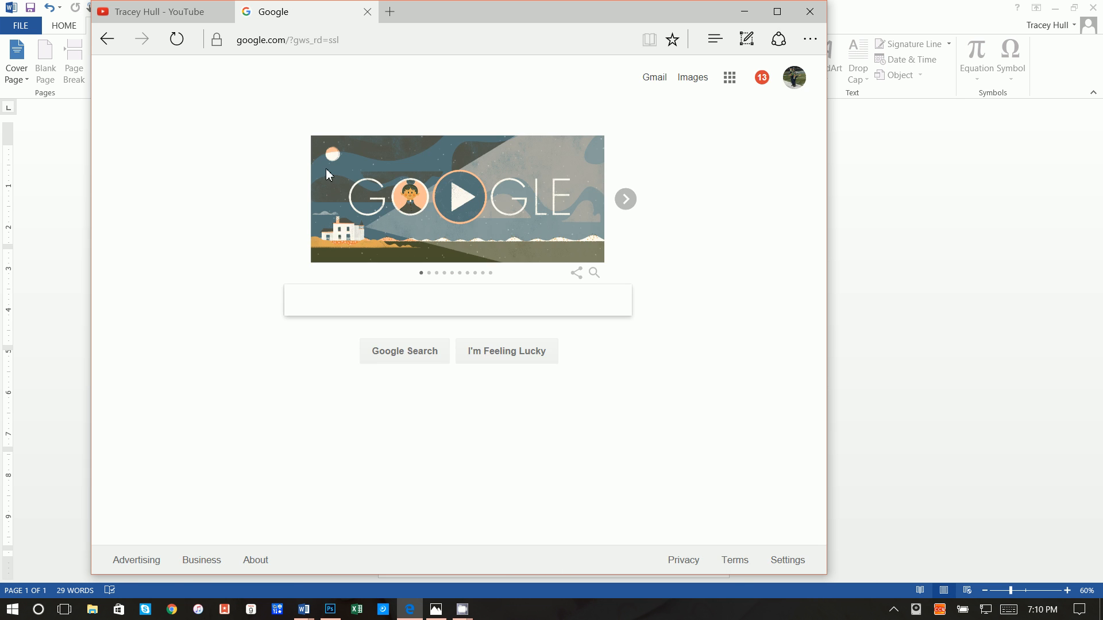
{"action": "type", "text": "re"}
{"action": "key", "text": "Down"}
{"action": "key", "text": "Return"}
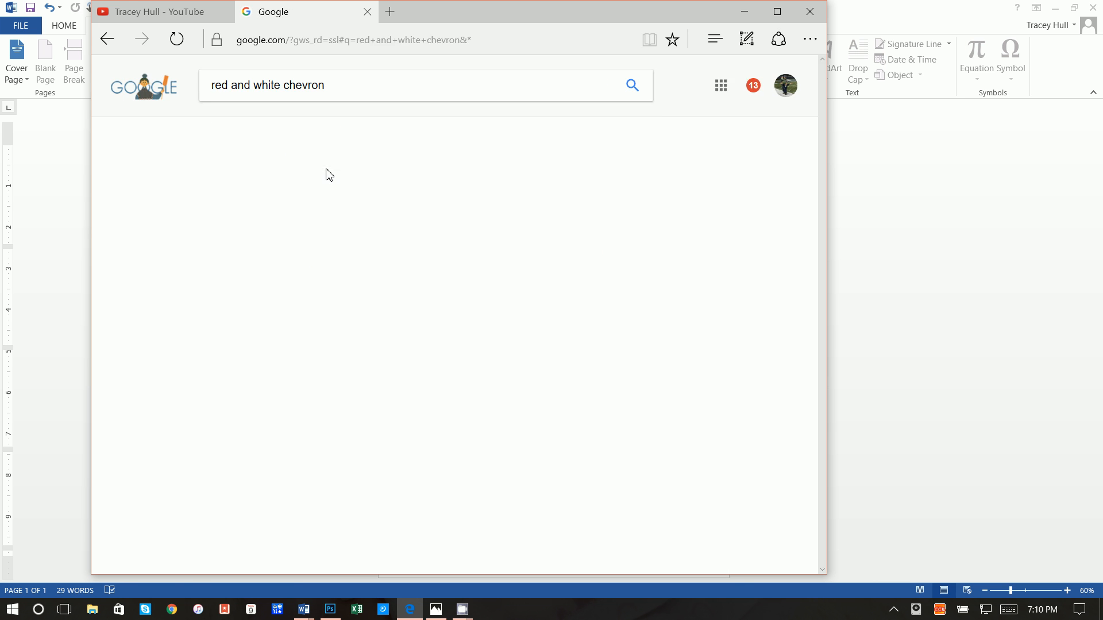
{"action": "left_click", "coordinate": [324, 131]}
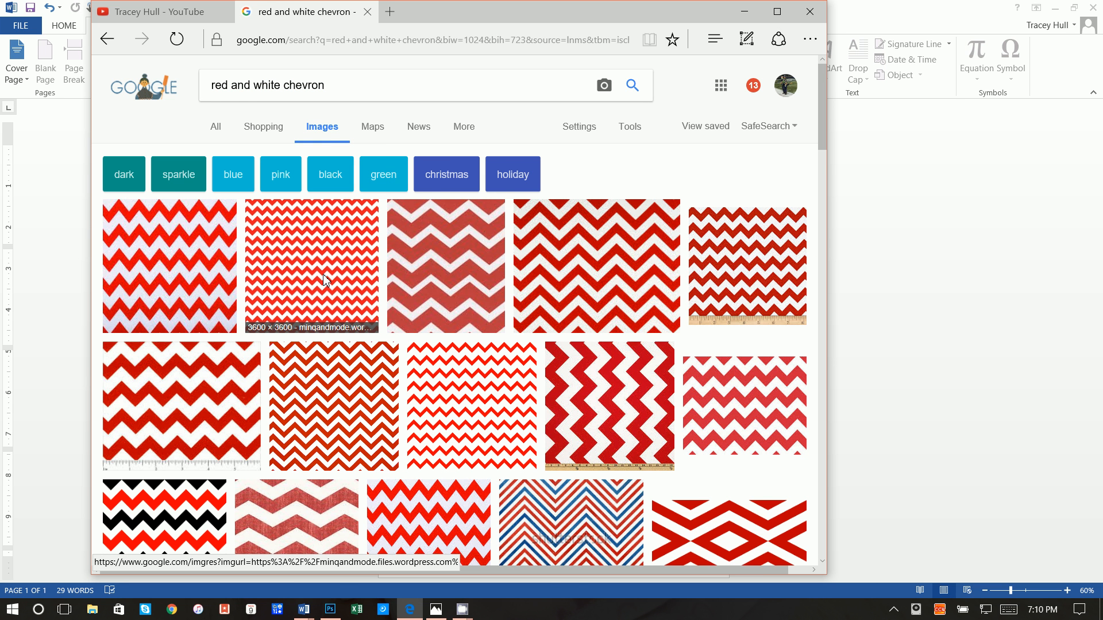
Save a chevron pattern picture as red-and-white-chevron in the coupon folder
{"action": "left_click", "coordinate": [325, 281]}
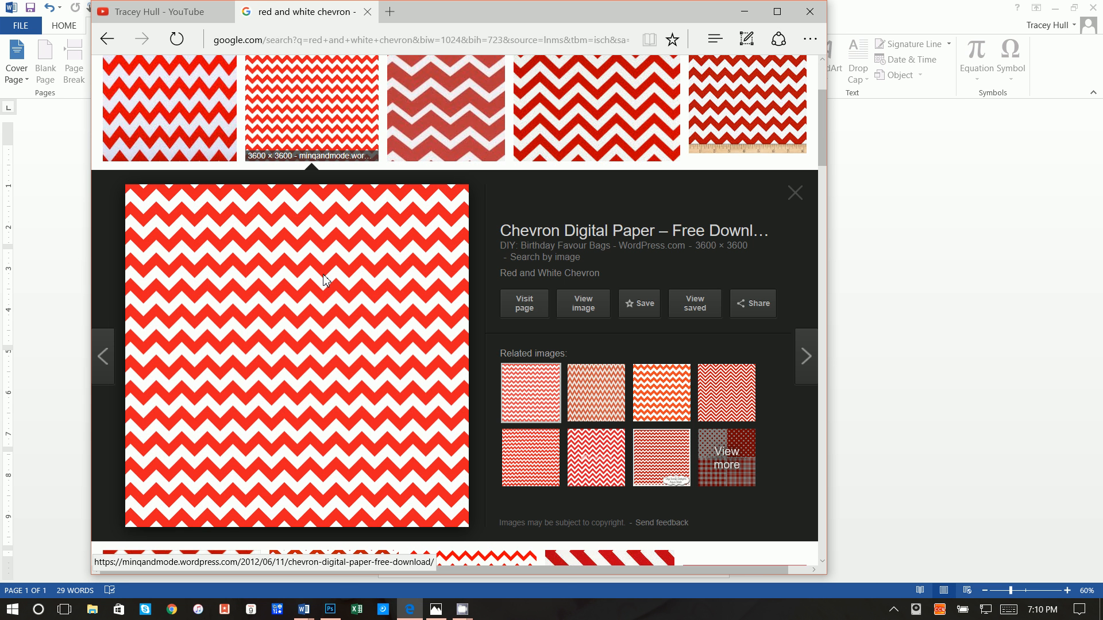
{"action": "right_click", "coordinate": [325, 280]}
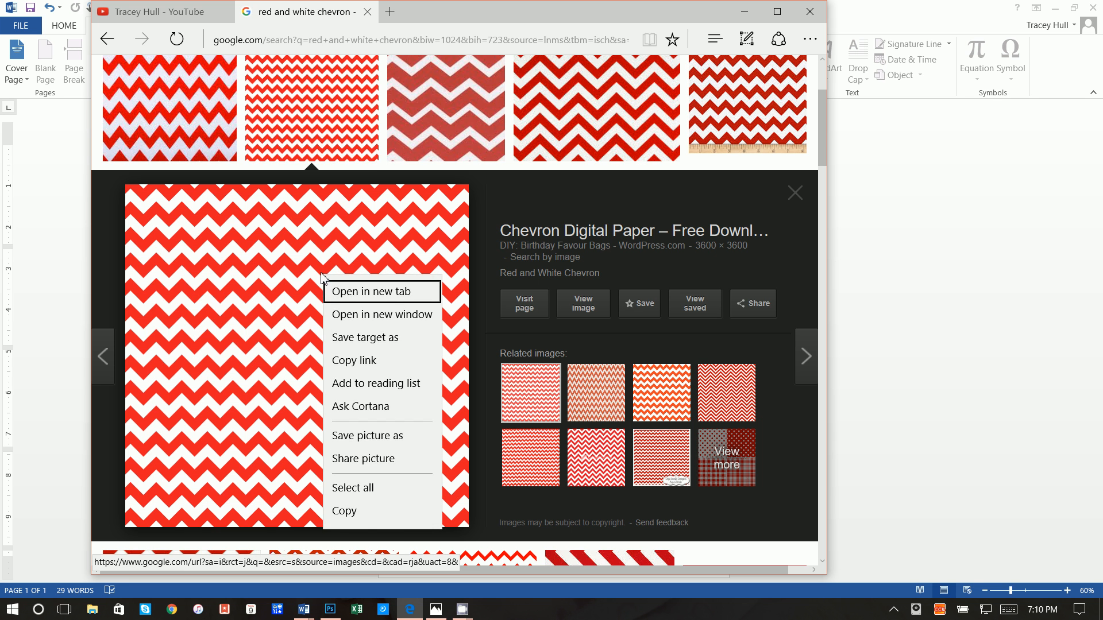
{"action": "left_click", "coordinate": [354, 440]}
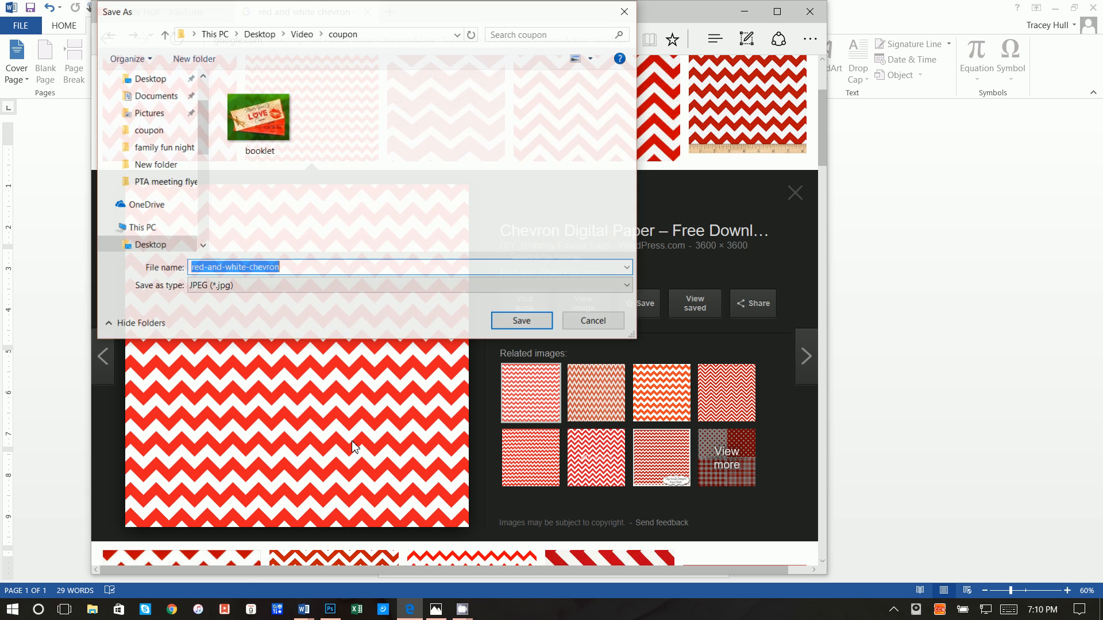
{"action": "left_click", "coordinate": [522, 321]}
{"action": "left_click", "coordinate": [745, 12]}
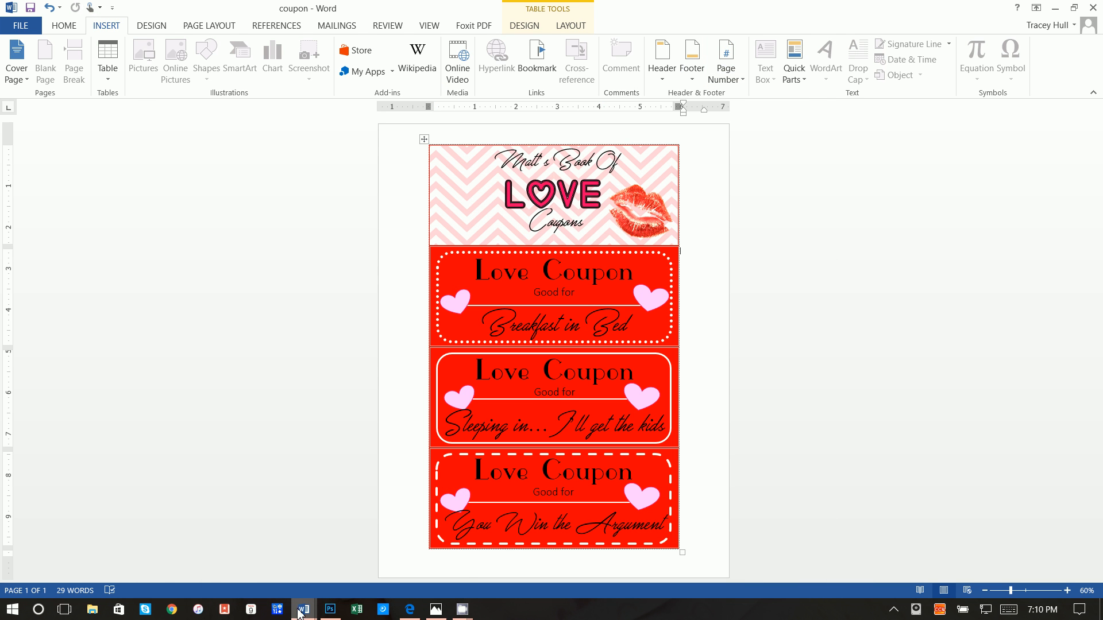
Insert the red-and-white-chevron picture into the top cell of Document2's red table
{"action": "mouse_move", "coordinate": [303, 609]}
{"action": "left_click", "coordinate": [333, 568]}
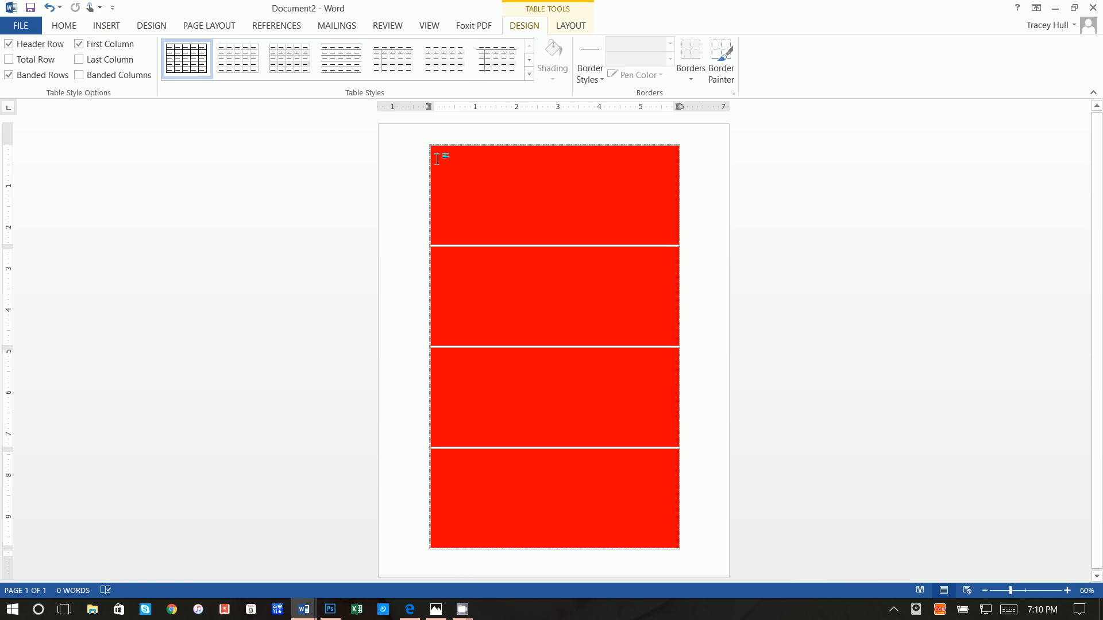
{"action": "left_click", "coordinate": [445, 164]}
{"action": "left_click", "coordinate": [106, 26]}
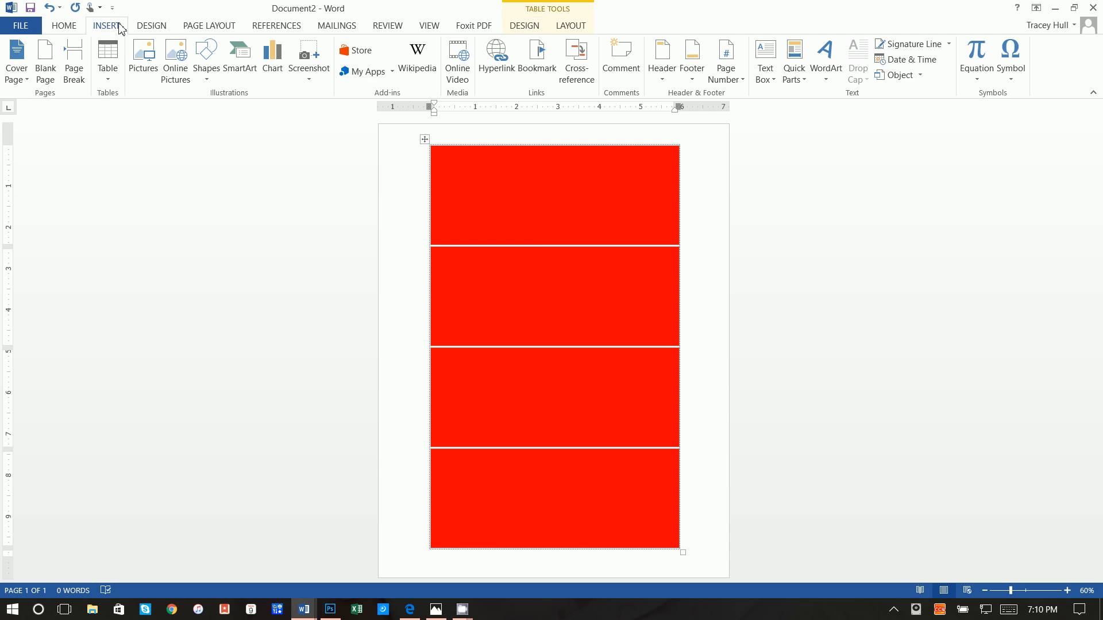
{"action": "left_click", "coordinate": [143, 57]}
{"action": "left_click", "coordinate": [271, 165]}
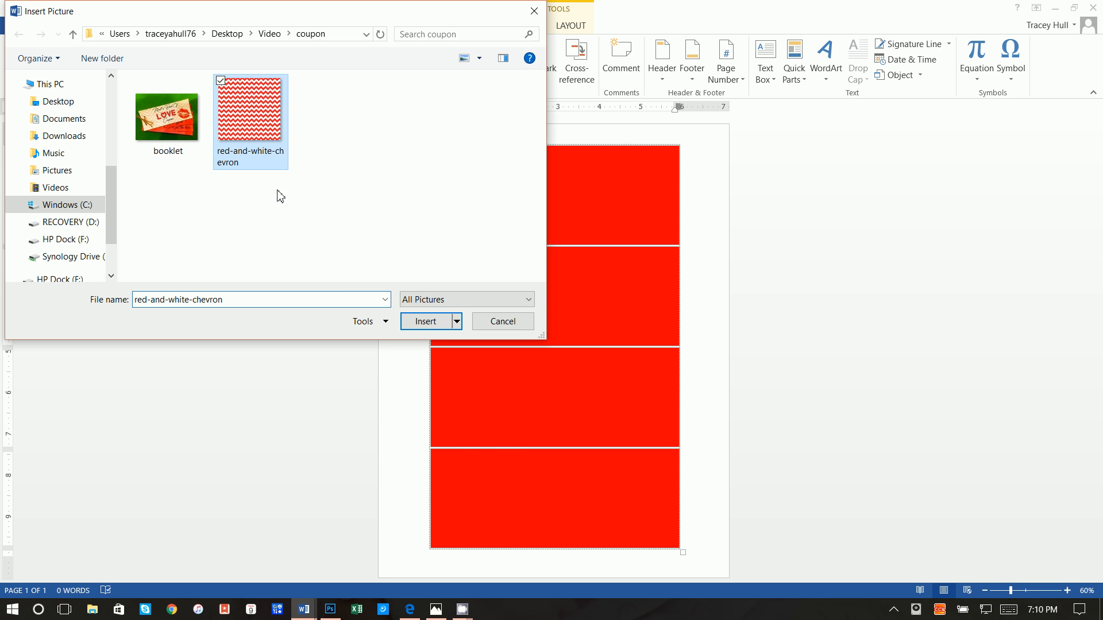
{"action": "left_click", "coordinate": [424, 322]}
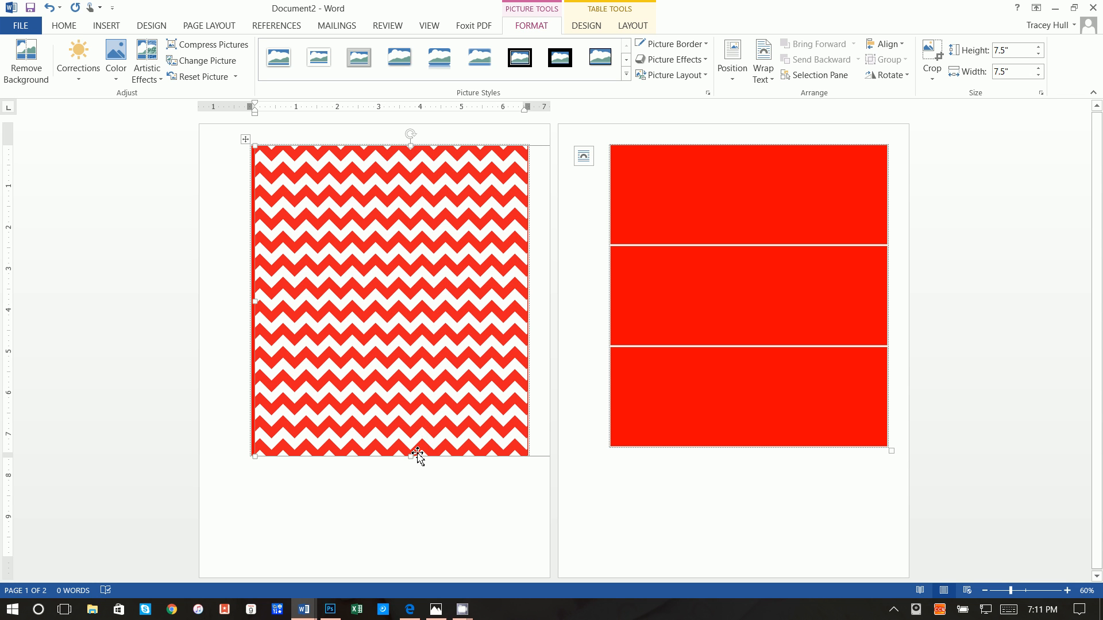
{"action": "right_click", "coordinate": [407, 257]}
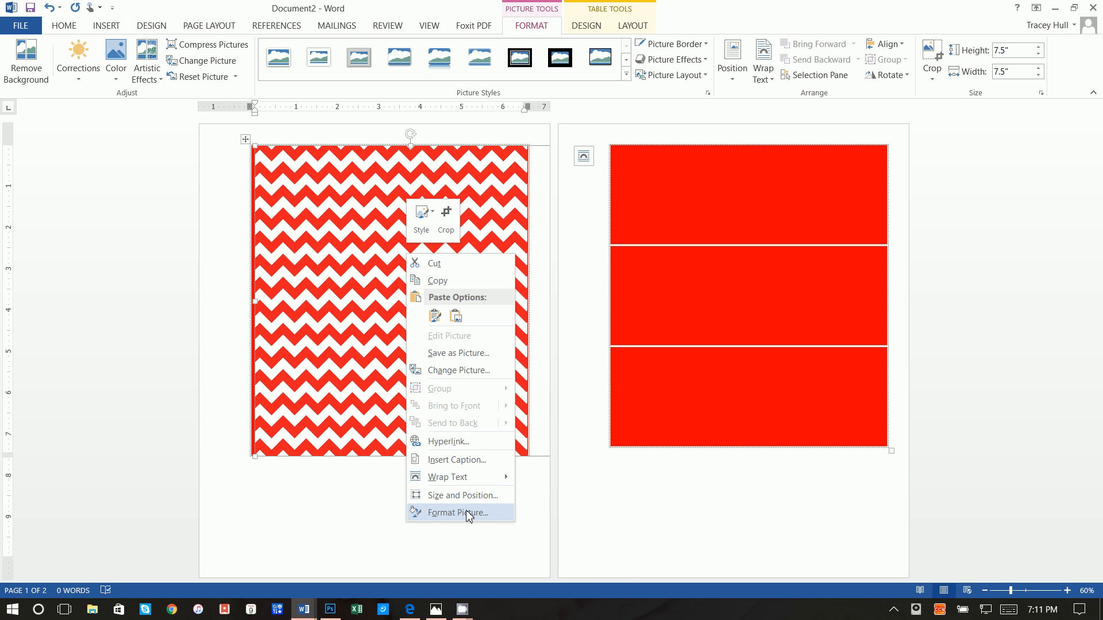
Set the chevron picture to float in front of text over the red table
{"action": "mouse_move", "coordinate": [470, 482]}
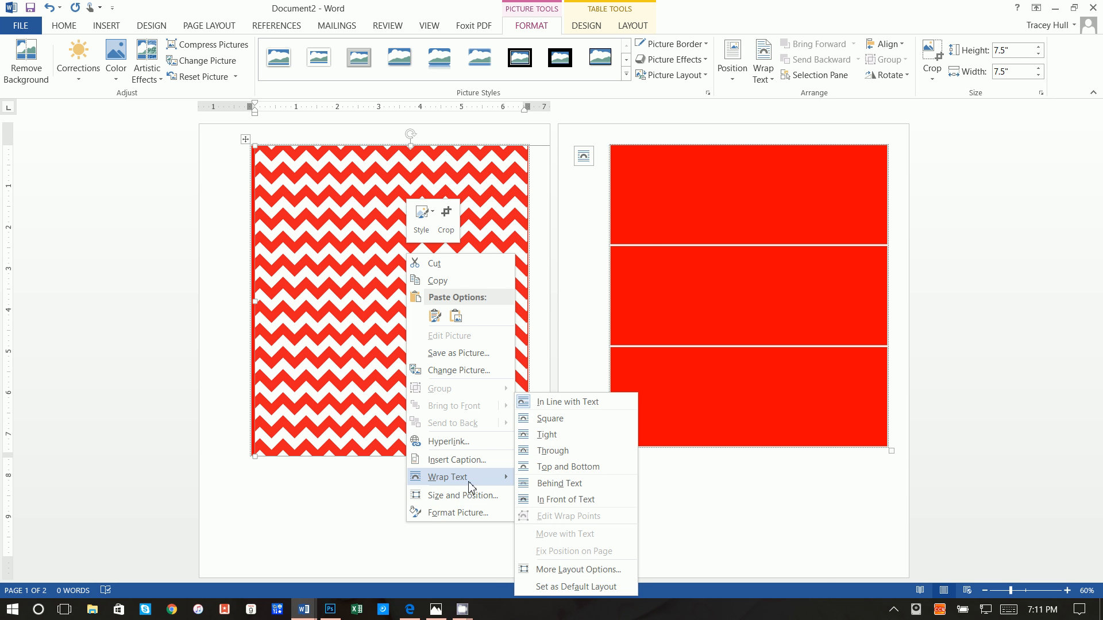
{"action": "left_click", "coordinate": [543, 499]}
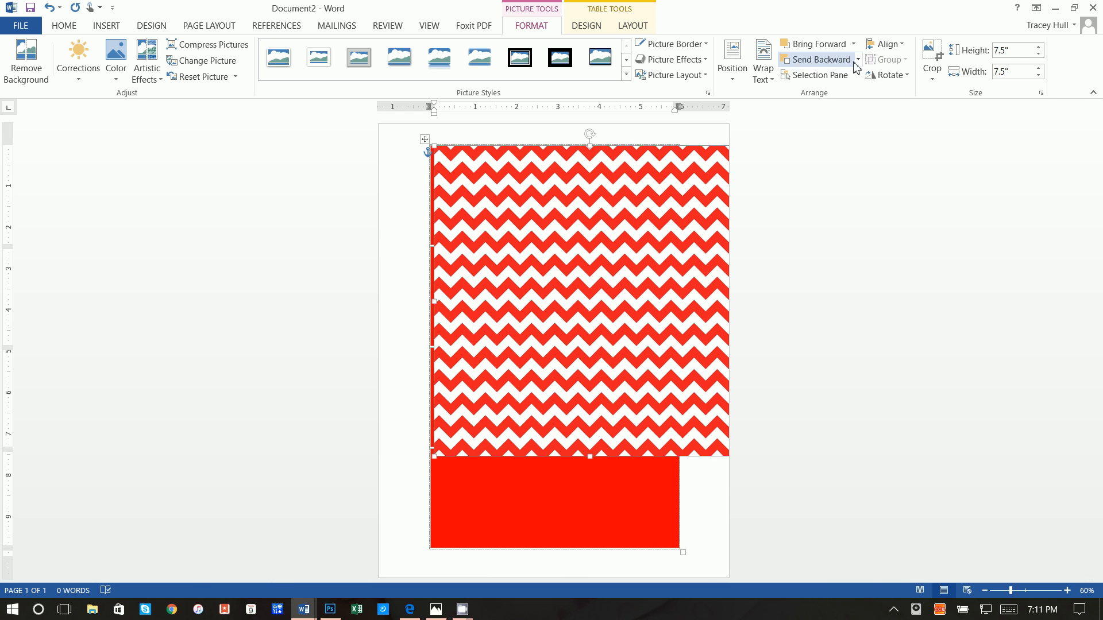
{"action": "left_click", "coordinate": [922, 55]}
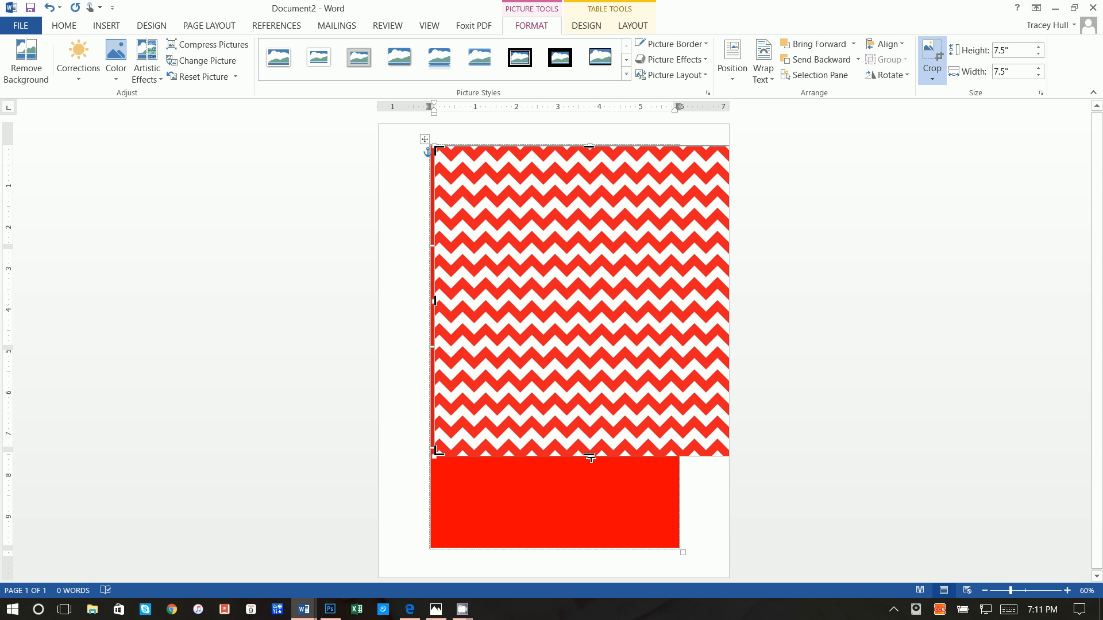
Crop the chevron picture to a strip and narrow it to line up with the table
{"action": "left_click_drag", "start_coordinate": [590, 457], "coordinate": [585, 247]}
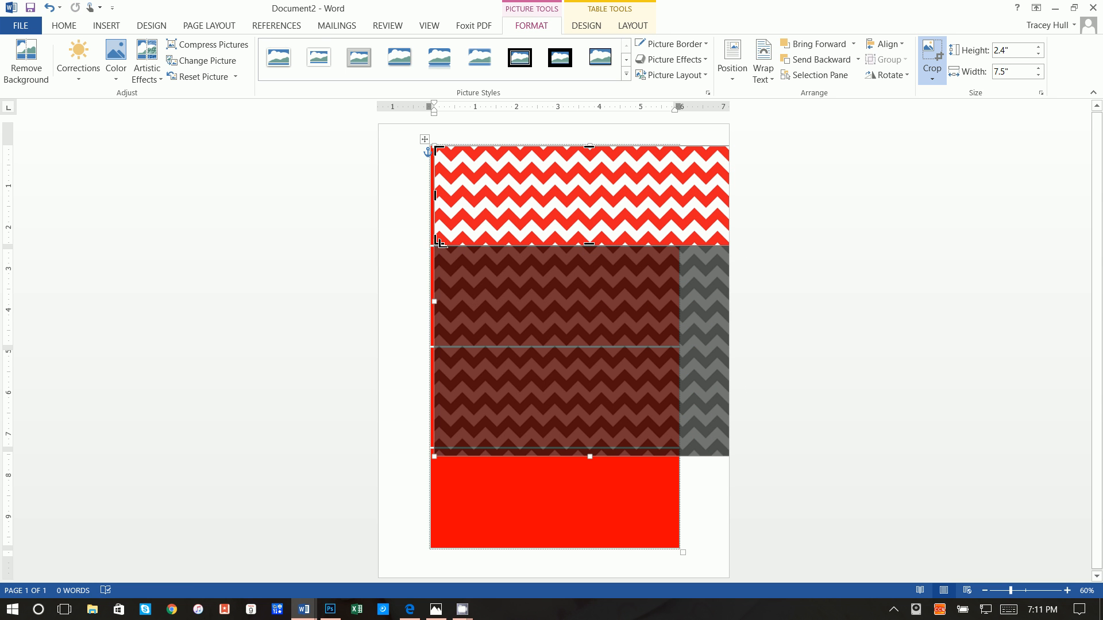
{"action": "left_click", "coordinate": [417, 255]}
{"action": "left_click", "coordinate": [480, 187]}
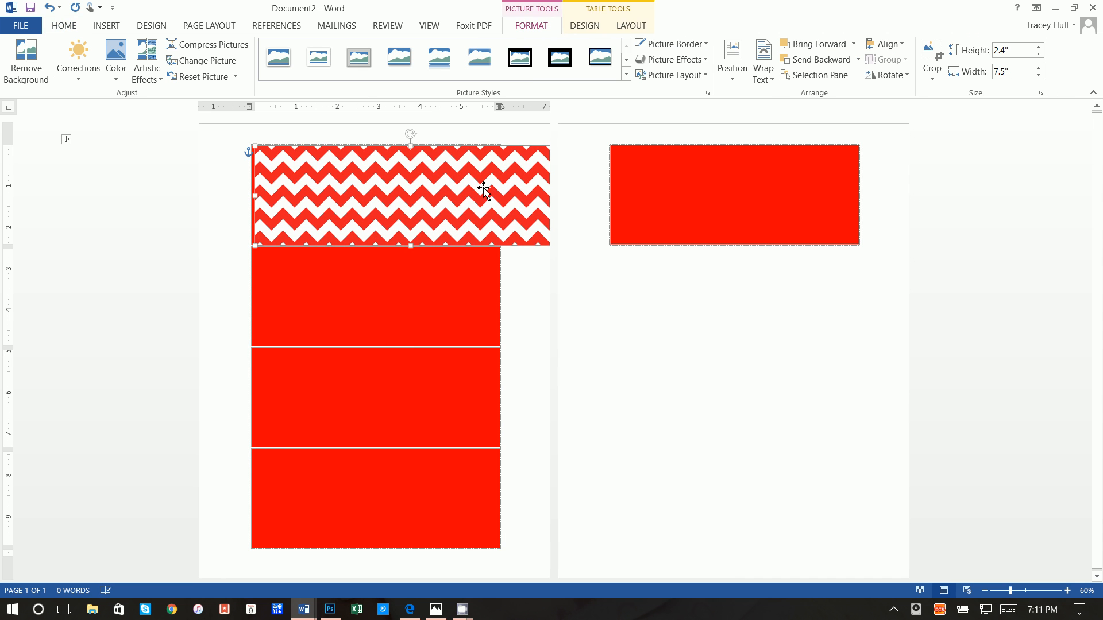
{"action": "left_click_drag", "start_coordinate": [484, 190], "coordinate": [457, 181]}
{"action": "left_click_drag", "start_coordinate": [542, 196], "coordinate": [499, 195]}
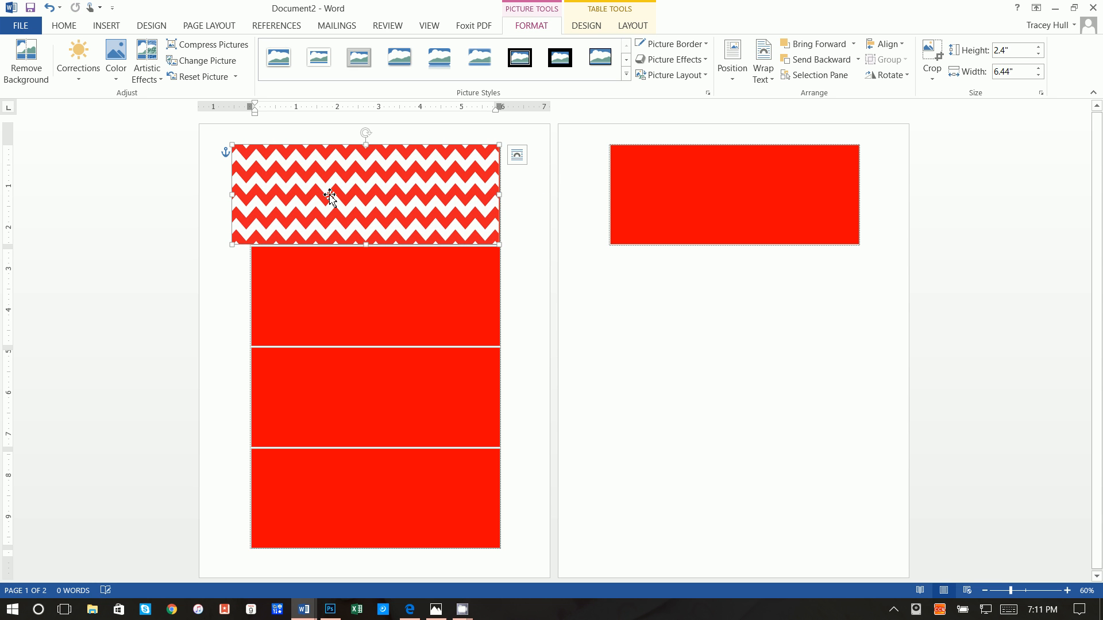
{"action": "left_click_drag", "start_coordinate": [232, 195], "coordinate": [255, 197]}
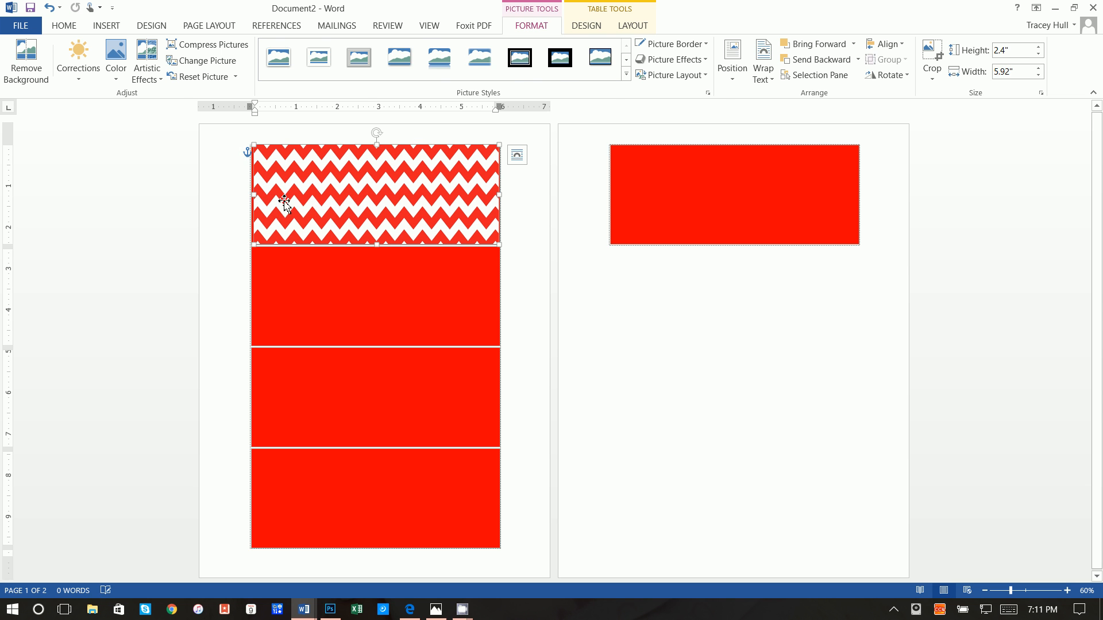
Delete the stray table row on page two and fit the picture's right edge to the cell
{"action": "right_click", "coordinate": [679, 190]}
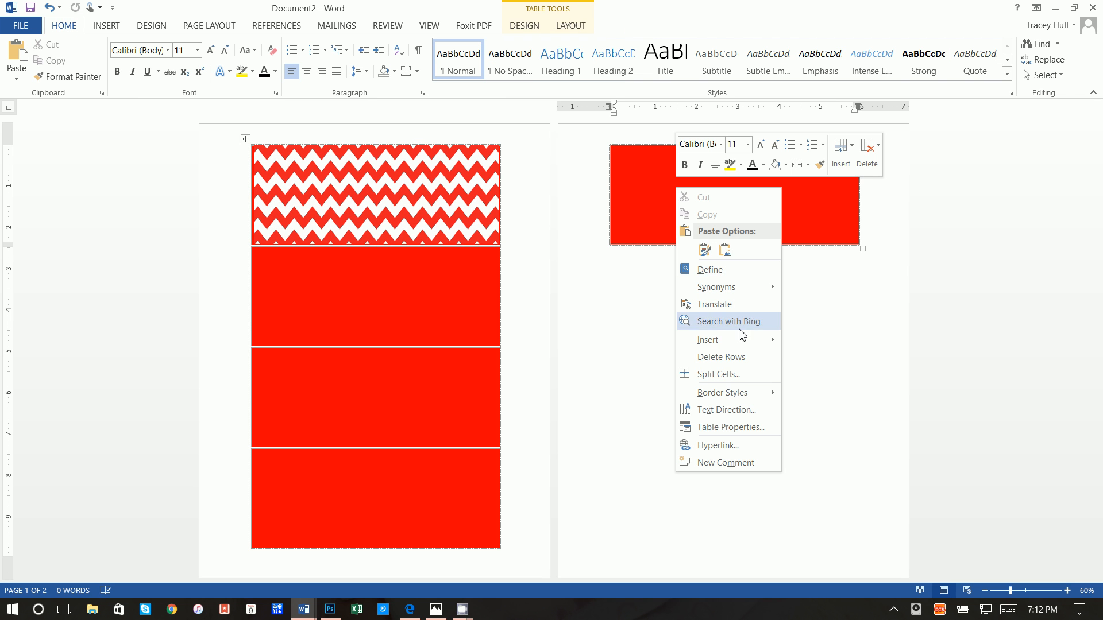
{"action": "left_click", "coordinate": [737, 357]}
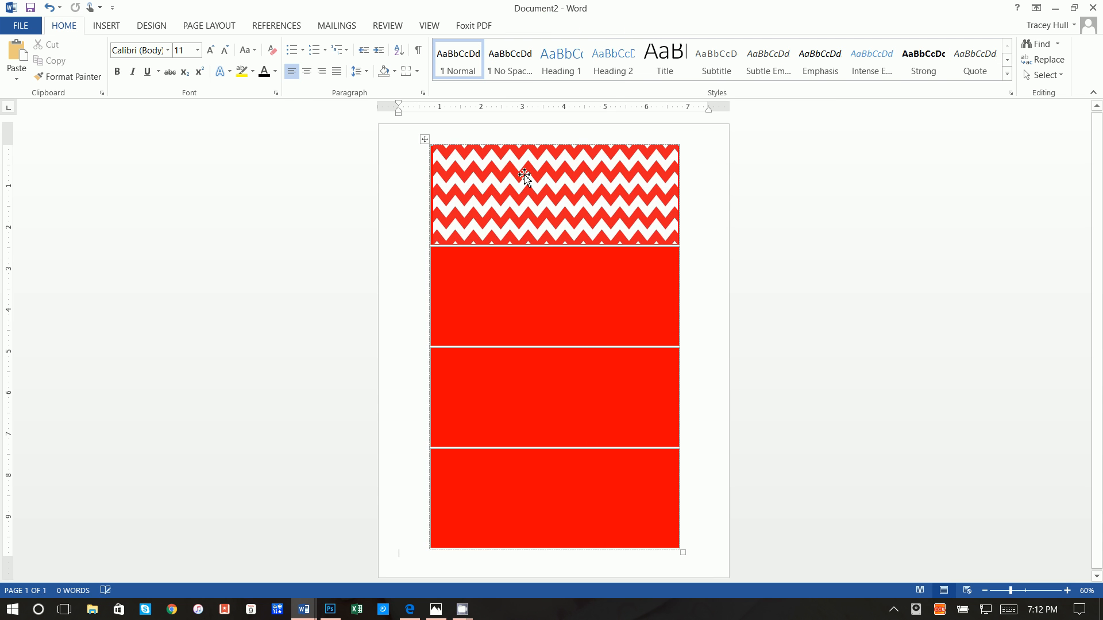
{"action": "left_click", "coordinate": [452, 186]}
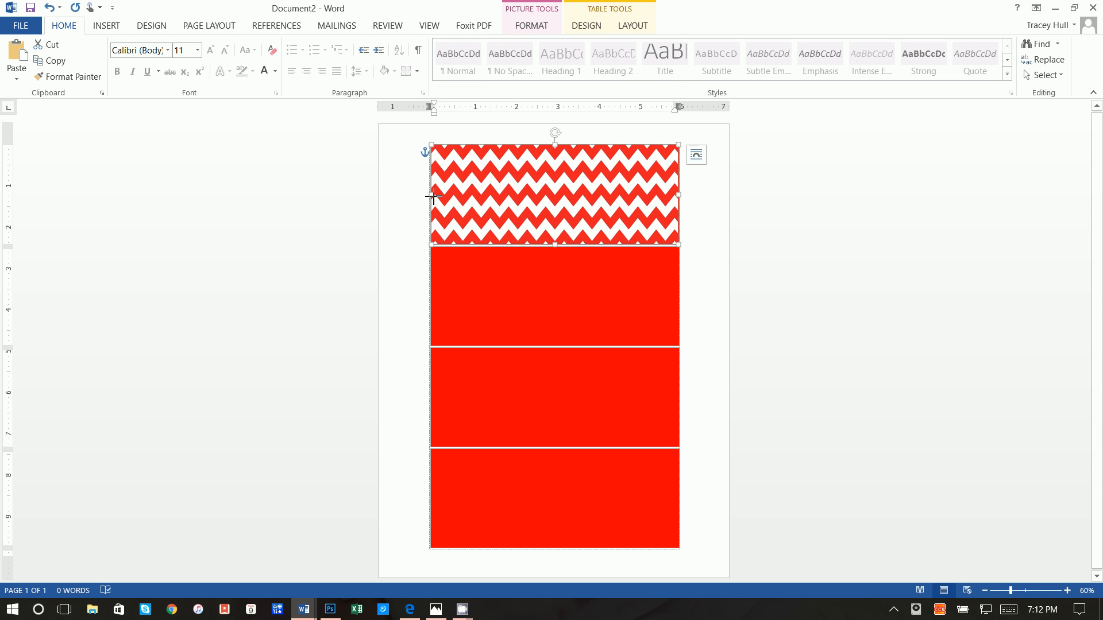
{"action": "left_click", "coordinate": [687, 216]}
{"action": "left_click", "coordinate": [666, 211]}
{"action": "left_click_drag", "start_coordinate": [679, 195], "coordinate": [680, 195]}
{"action": "left_click", "coordinate": [698, 208]}
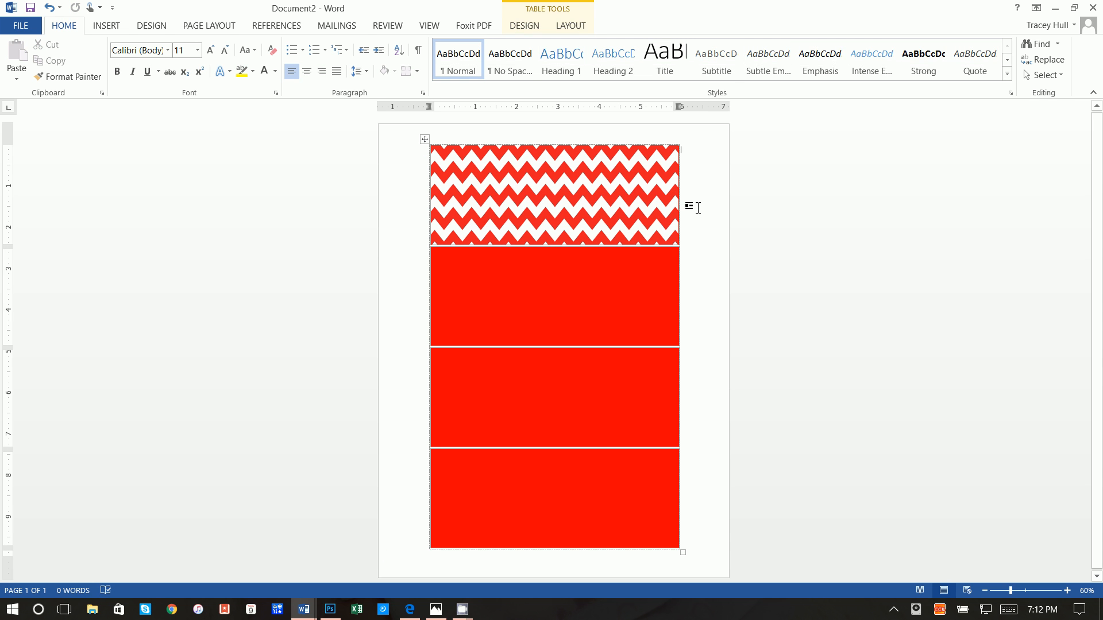
{"action": "left_click", "coordinate": [649, 208]}
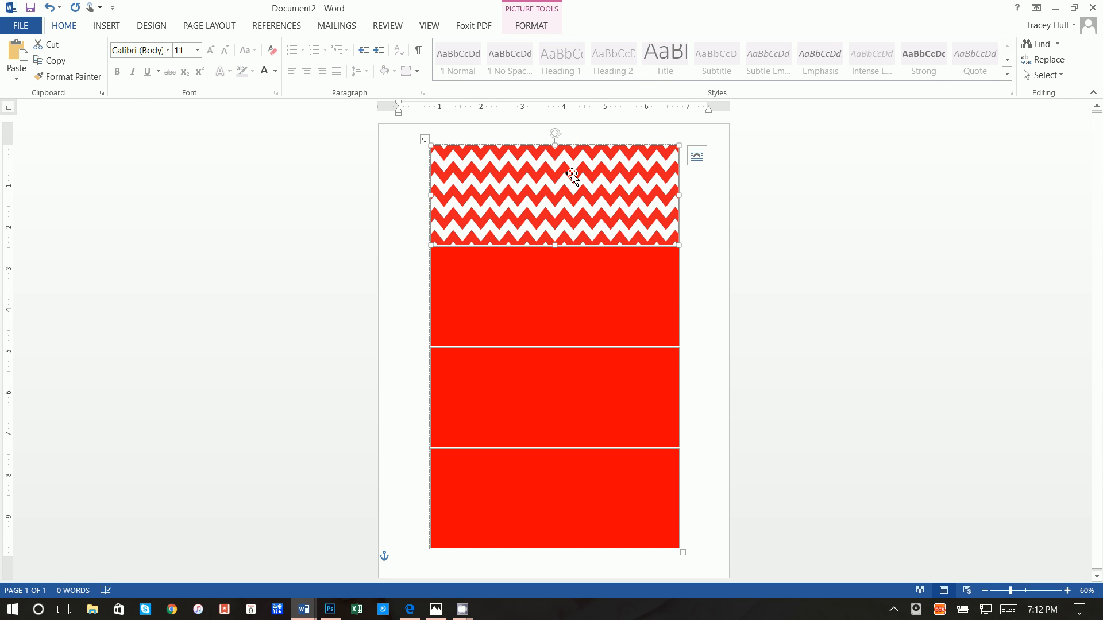
{"action": "left_click", "coordinate": [541, 28]}
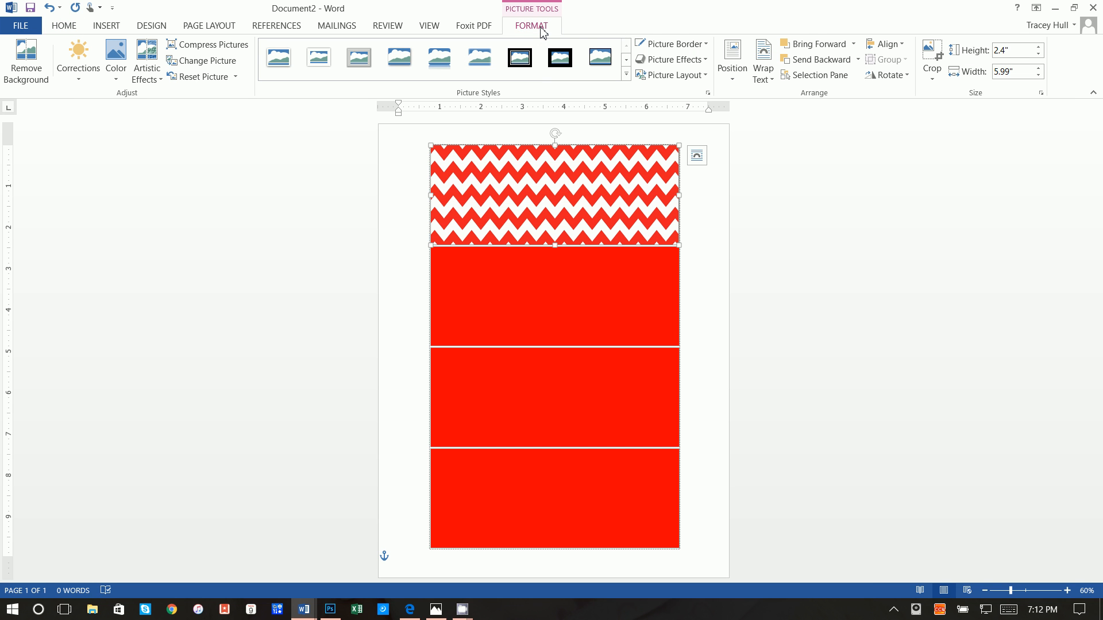
Apply Brightness +40% Contrast +40% and 33% saturation to the chevron picture
{"action": "left_click", "coordinate": [118, 57]}
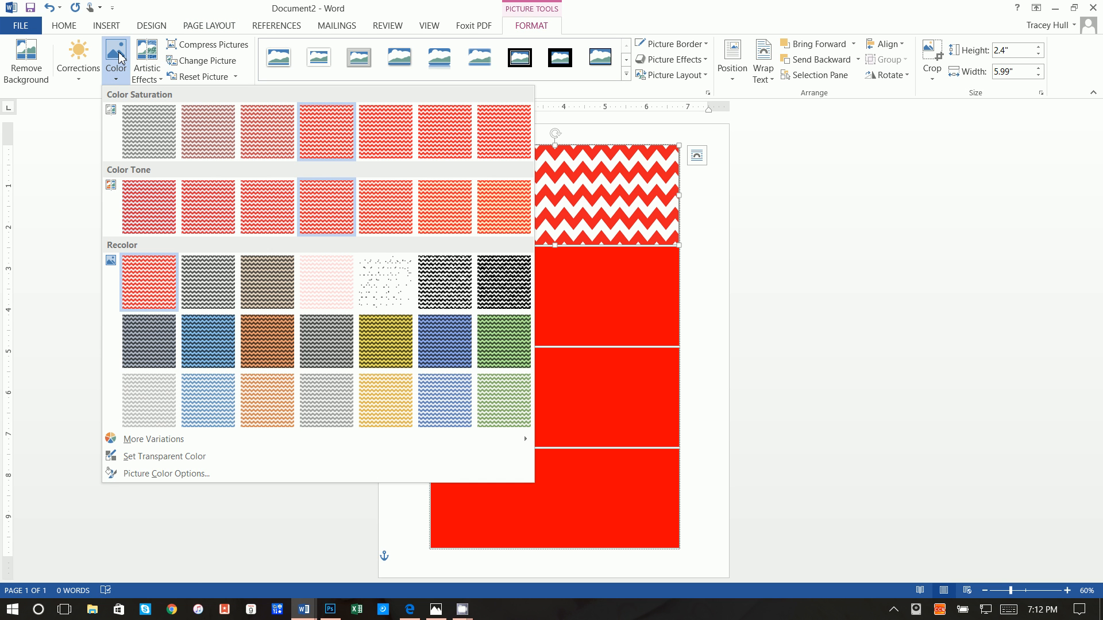
{"action": "left_click", "coordinate": [79, 61]}
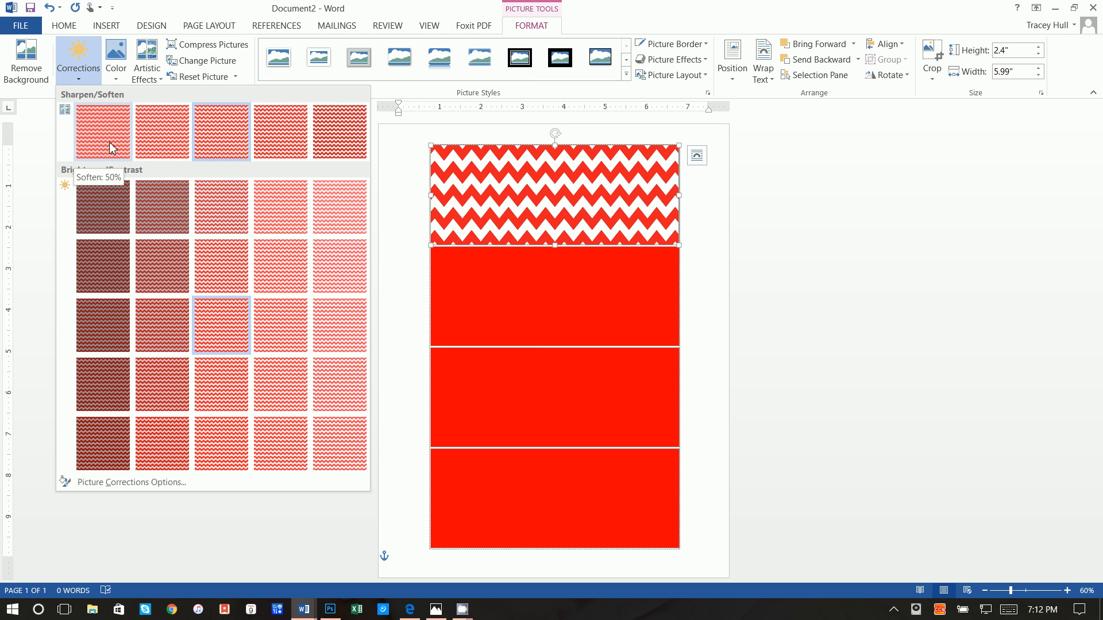
{"action": "left_click", "coordinate": [340, 445]}
{"action": "left_click", "coordinate": [116, 58]}
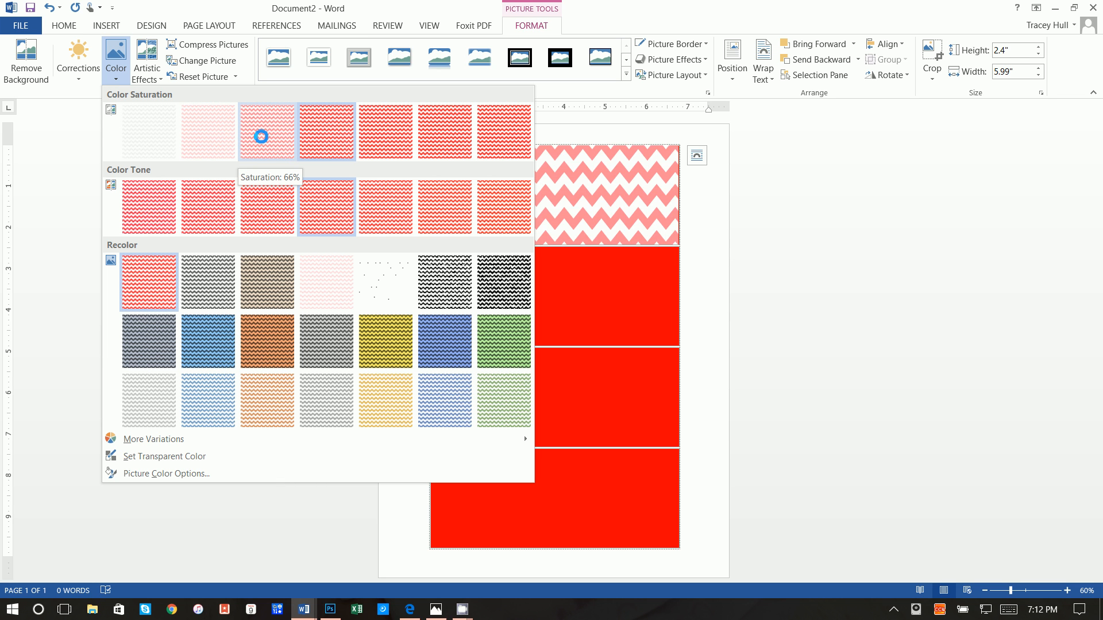
{"action": "left_click", "coordinate": [223, 142]}
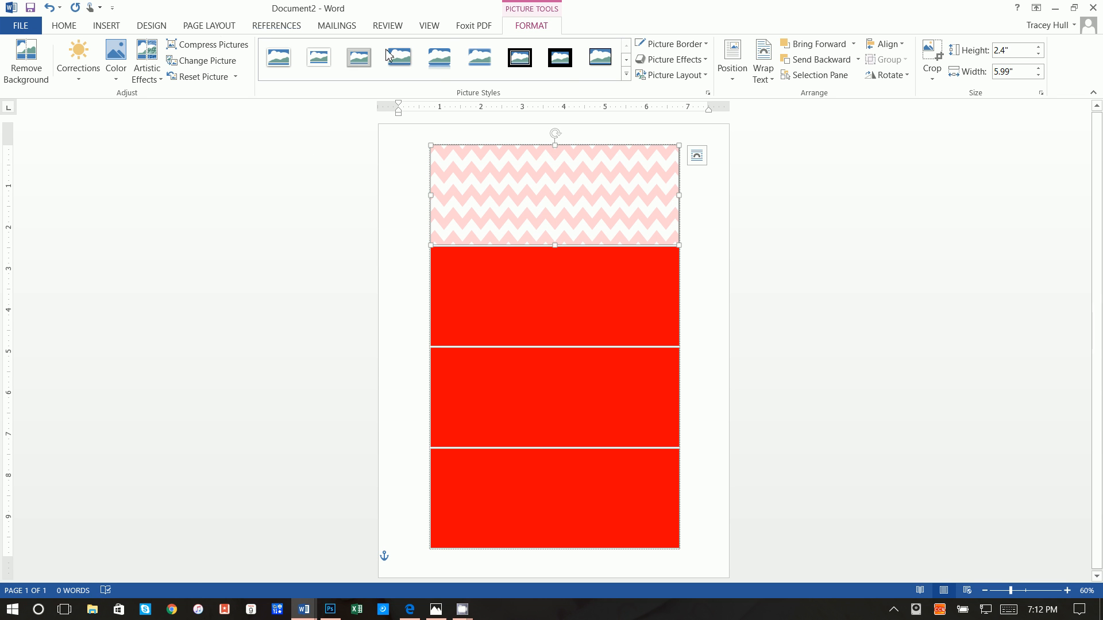
{"action": "left_click", "coordinate": [111, 29]}
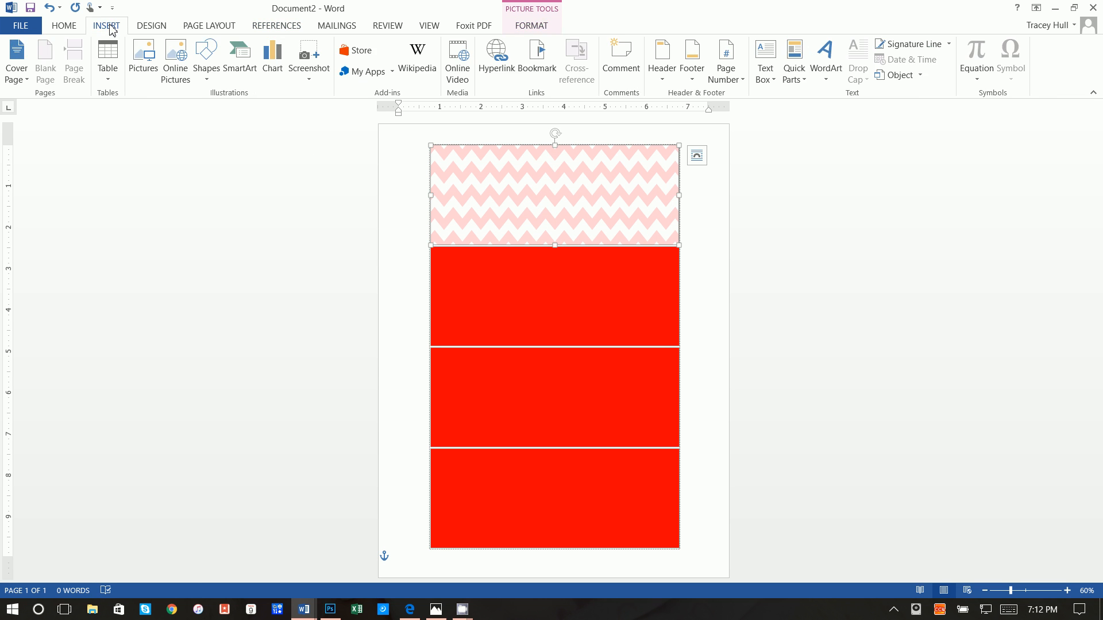
Draw a text box over the chevron strip with no fill and no outline
{"action": "left_click", "coordinate": [761, 60]}
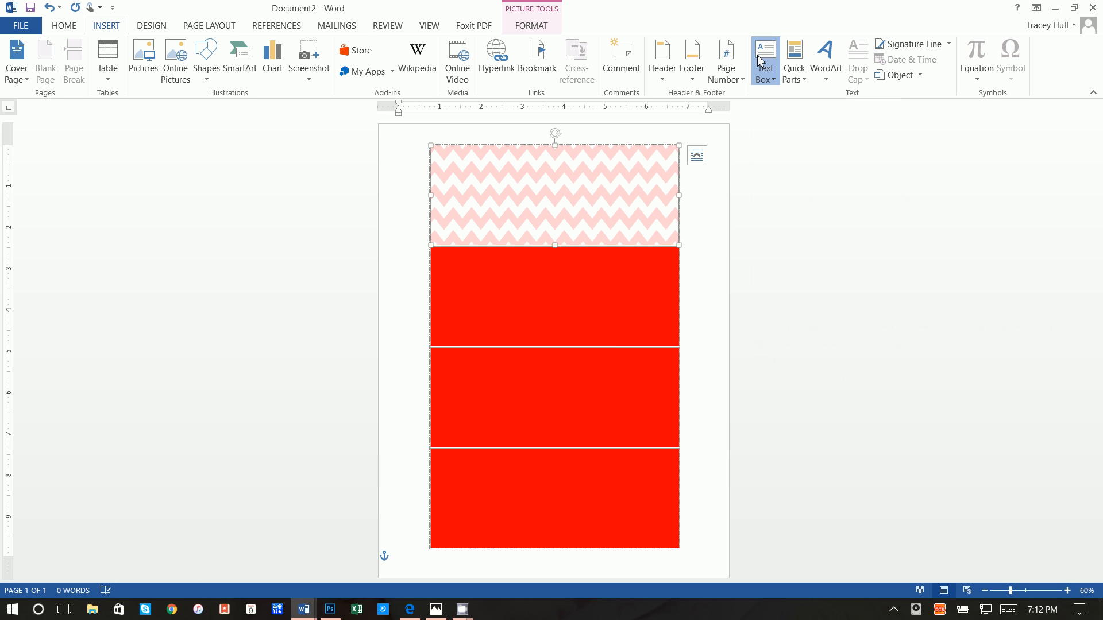
{"action": "left_click", "coordinate": [792, 385]}
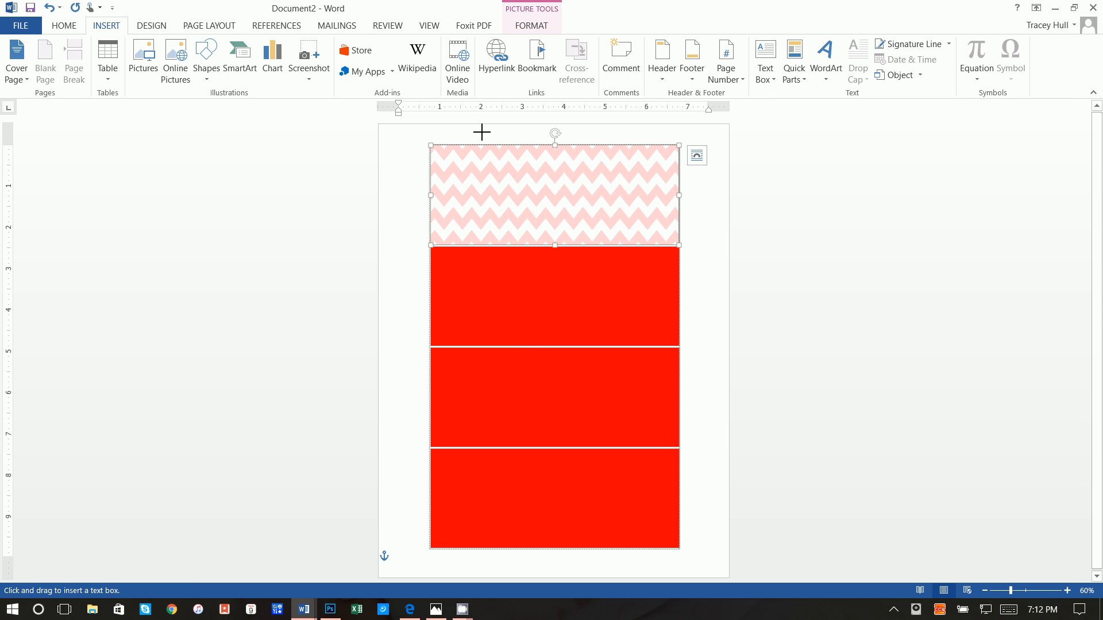
{"action": "left_click_drag", "start_coordinate": [443, 147], "coordinate": [679, 244]}
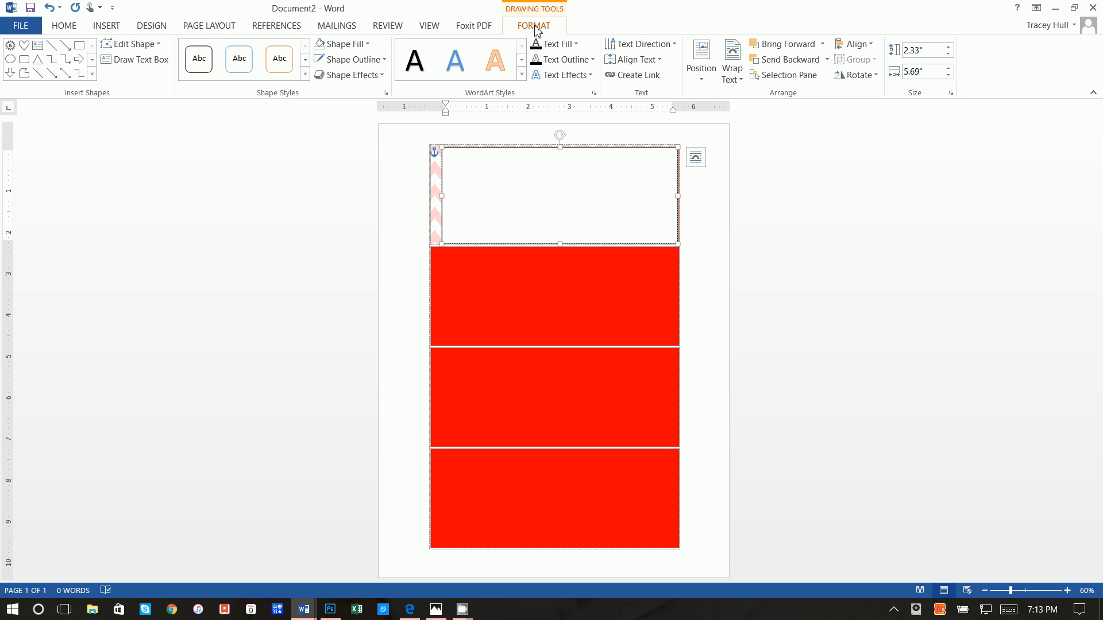
{"action": "left_click", "coordinate": [356, 49]}
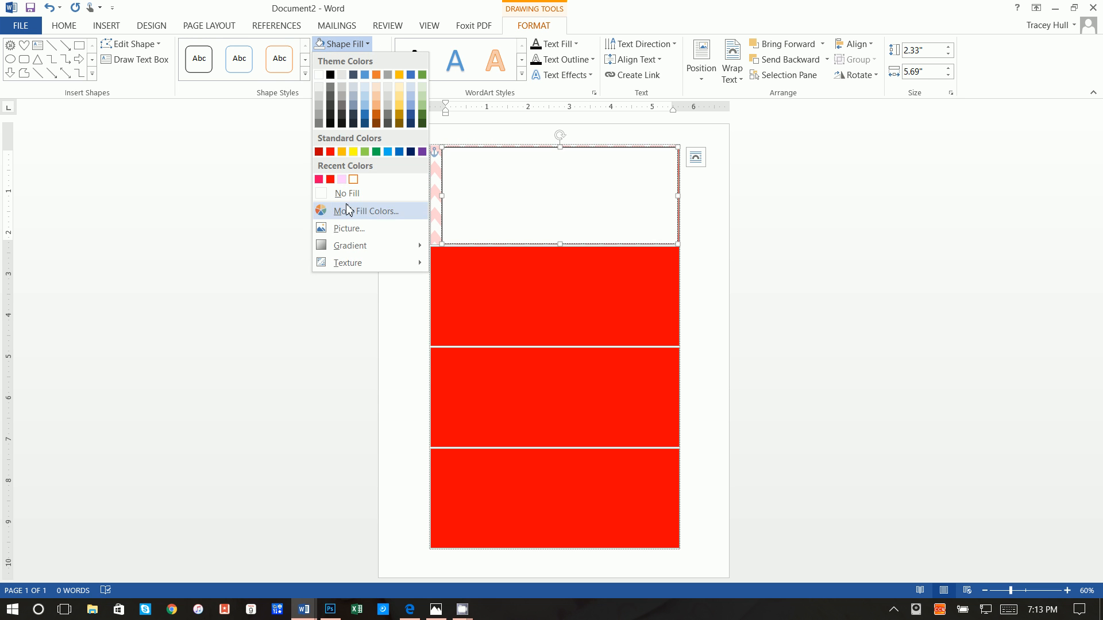
{"action": "left_click", "coordinate": [346, 192]}
{"action": "left_click", "coordinate": [336, 60]}
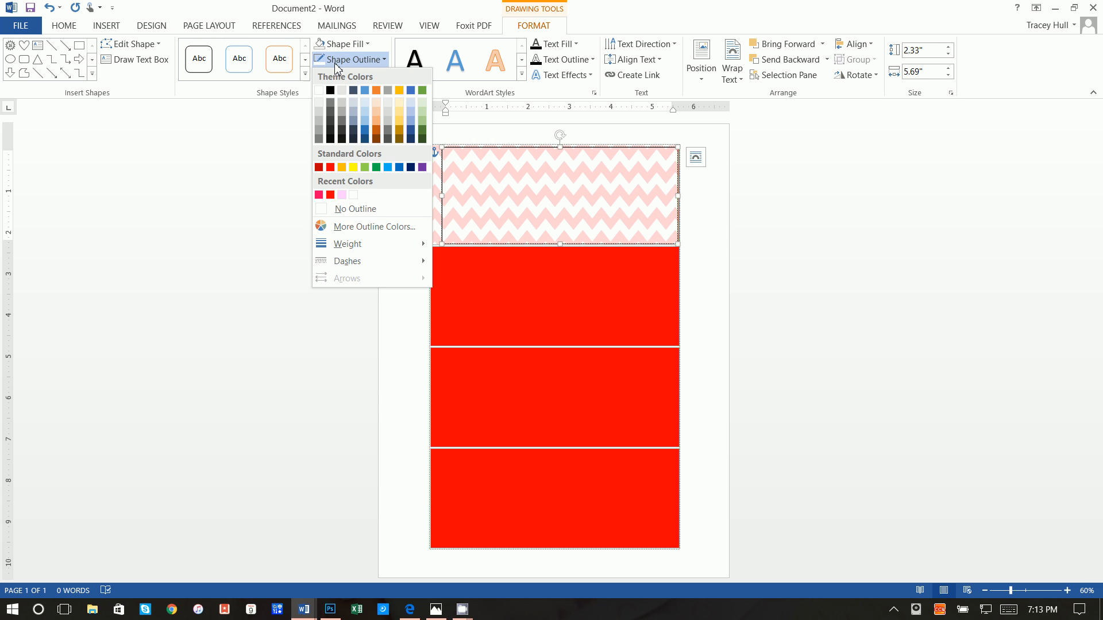
{"action": "left_click", "coordinate": [339, 210]}
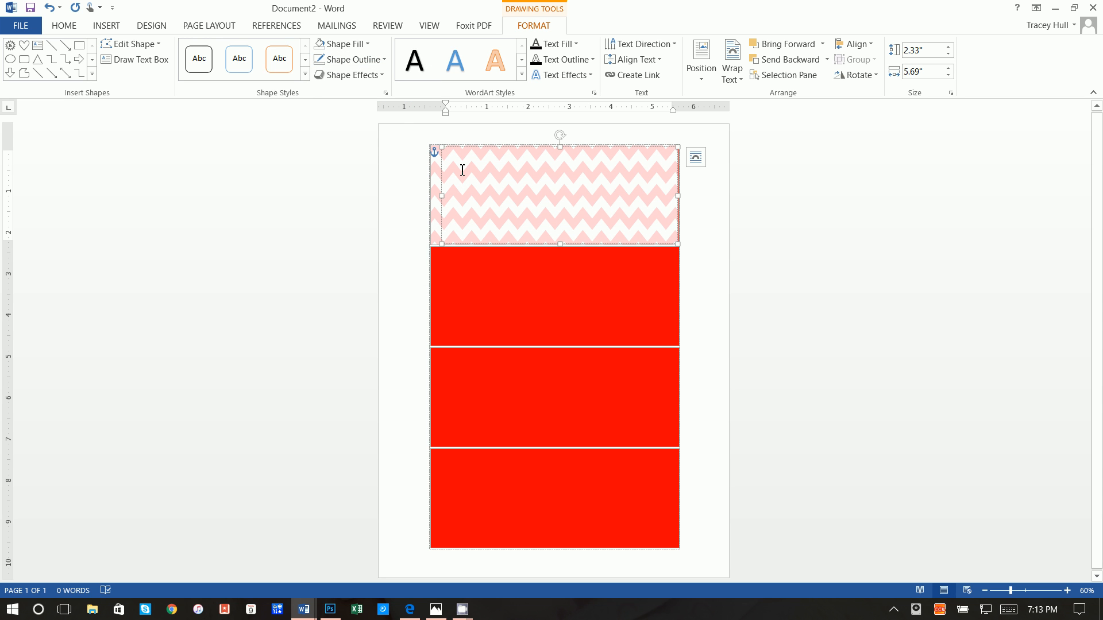
Type the title, the recipient's name followed by 'Book Of', and select all of it
{"action": "type", "text": "Mar"}
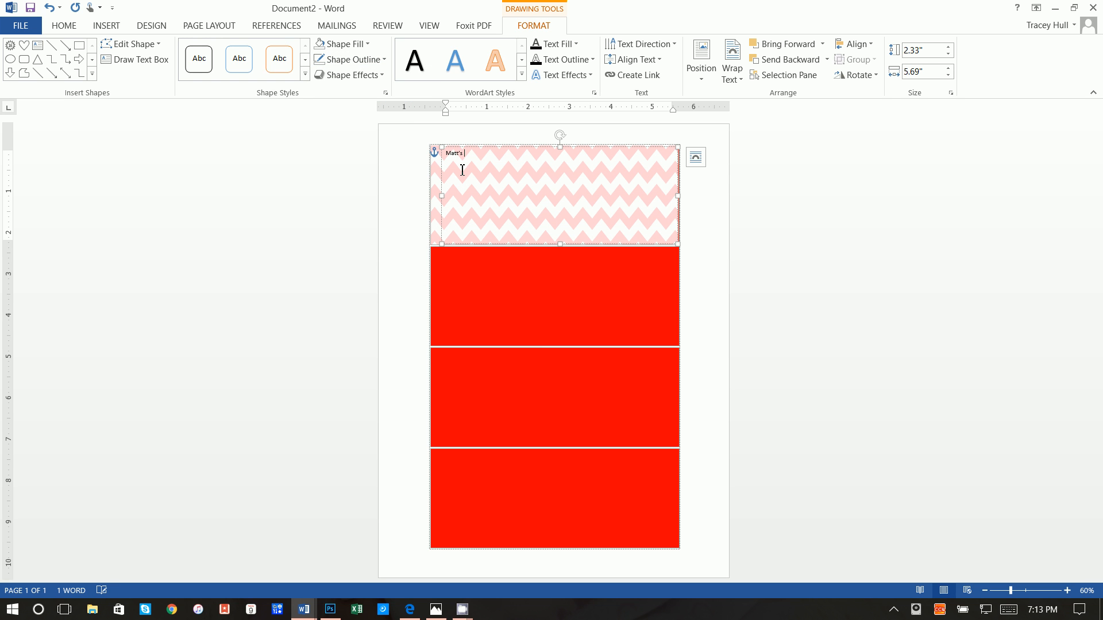
{"action": "type", "text": "t's Book Of"}
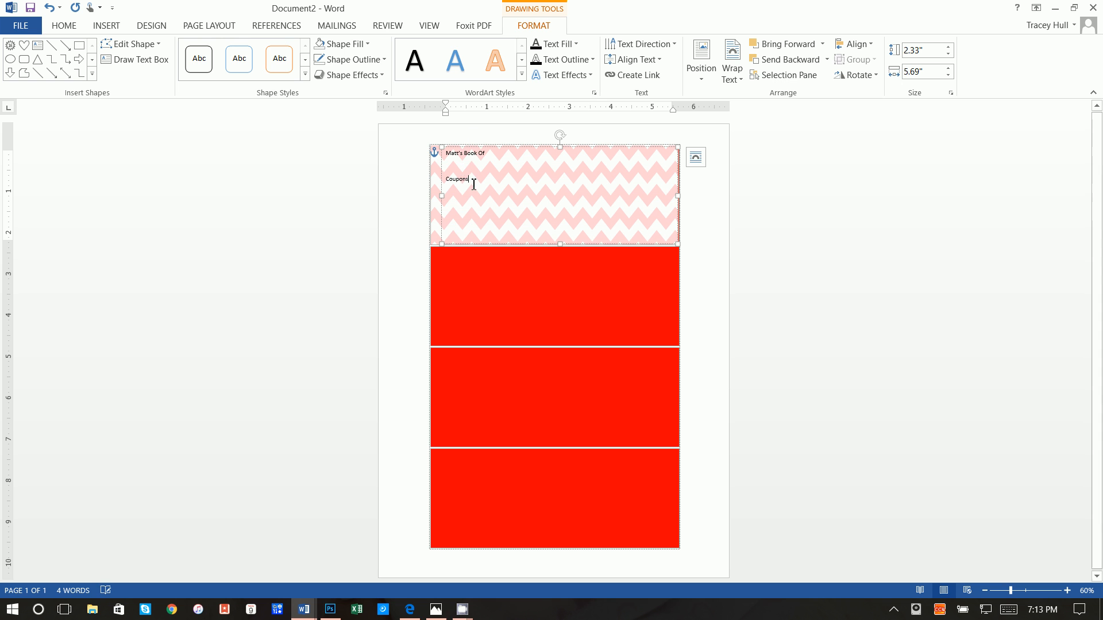
{"action": "key", "text": "ctrl+a"}
{"action": "left_click", "coordinate": [64, 25]}
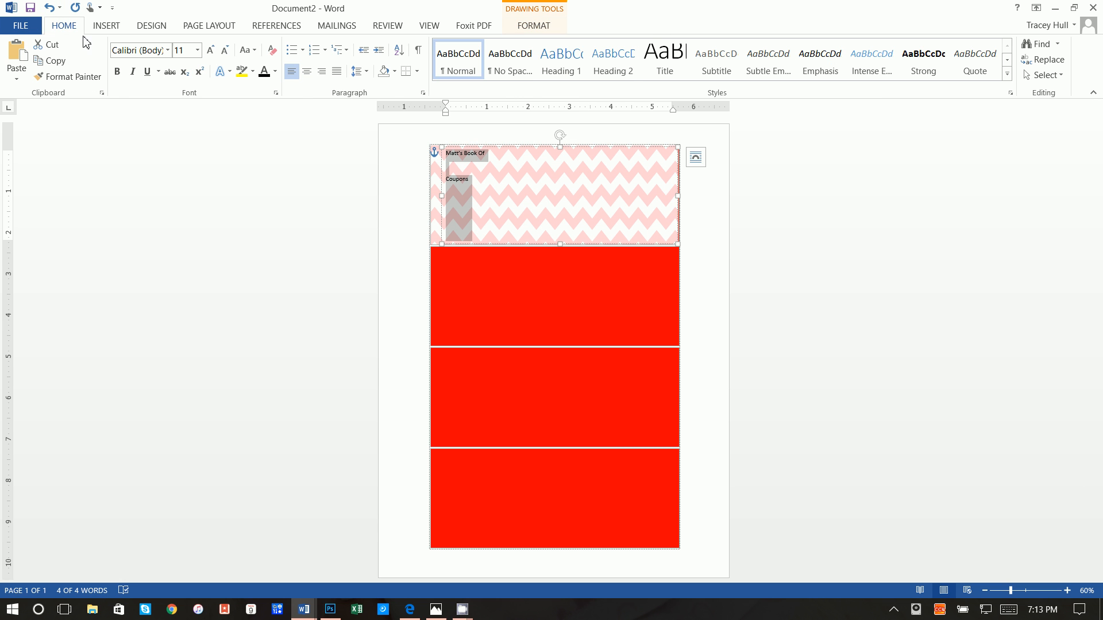
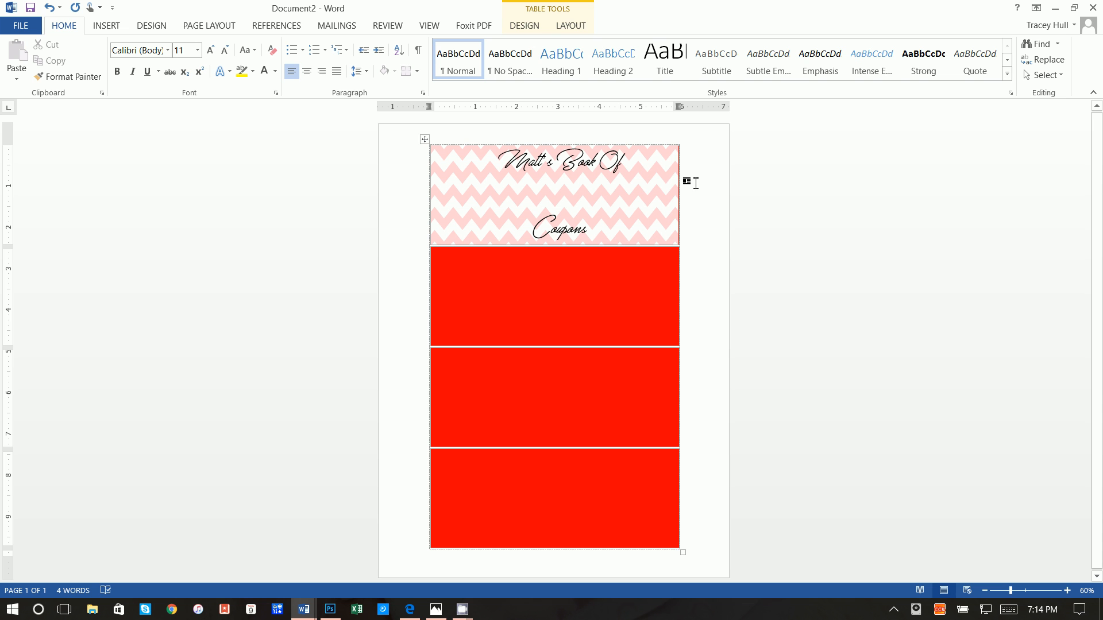
Set the Coupons line of the title to 30 pt and nudge the title box slightly into place
{"action": "left_click", "coordinate": [576, 199]}
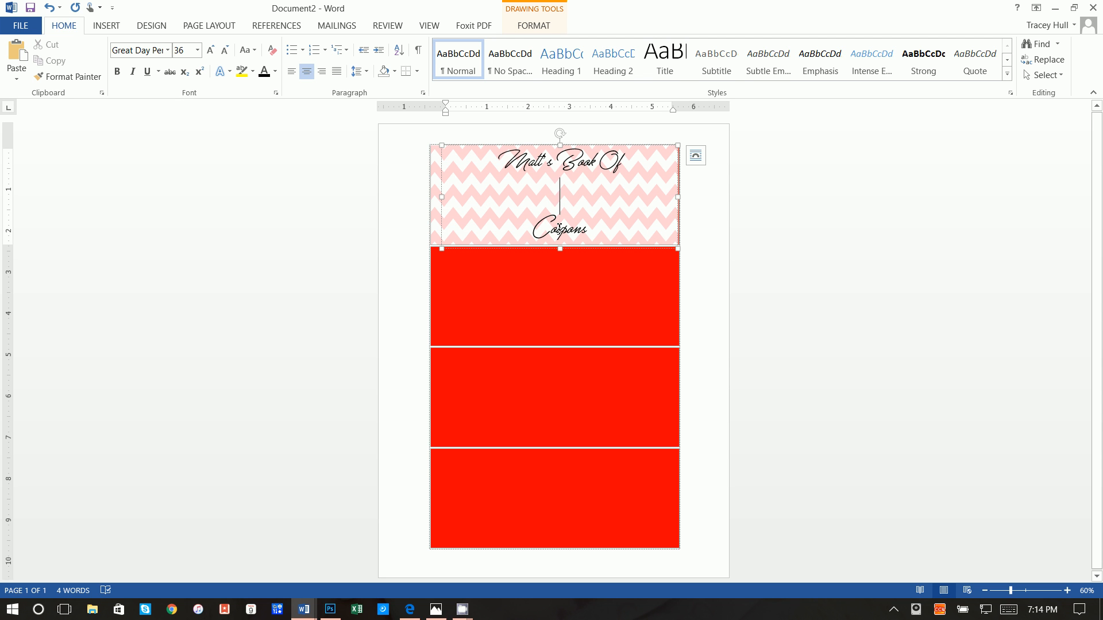
{"action": "left_click", "coordinate": [197, 50]}
{"action": "left_click", "coordinate": [180, 232]}
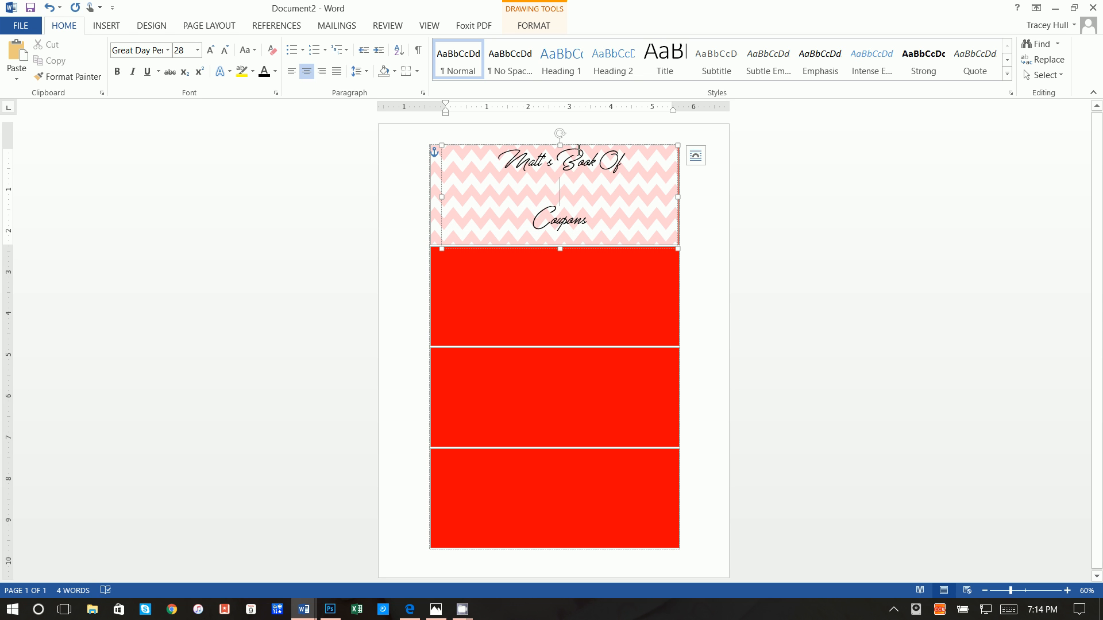
{"action": "left_click_drag", "start_coordinate": [578, 151], "coordinate": [577, 154]}
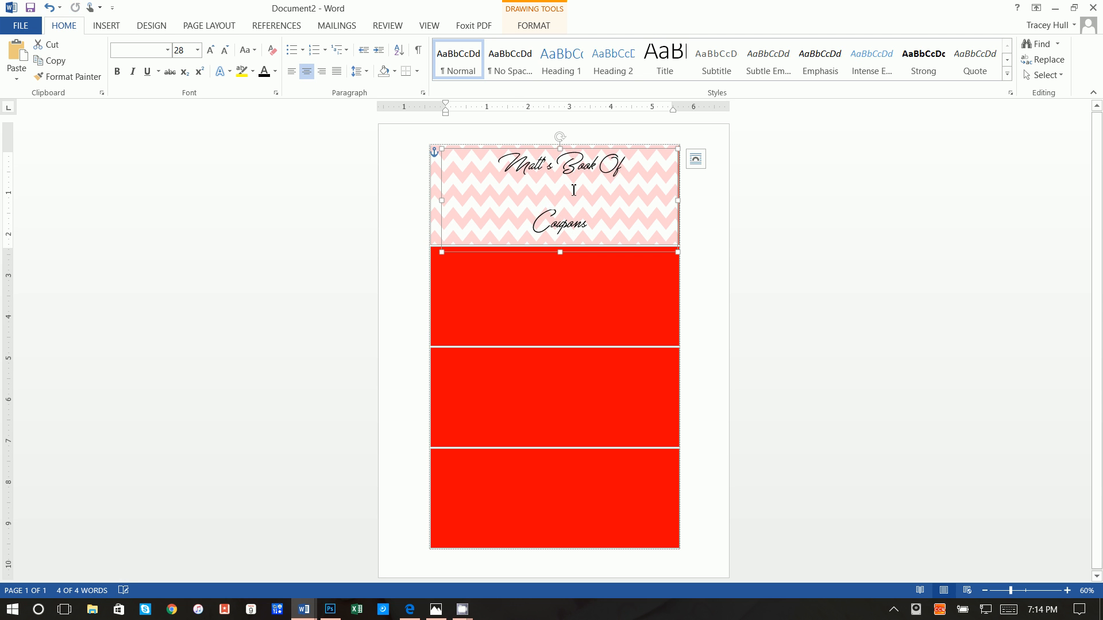
{"action": "left_click", "coordinate": [194, 49]}
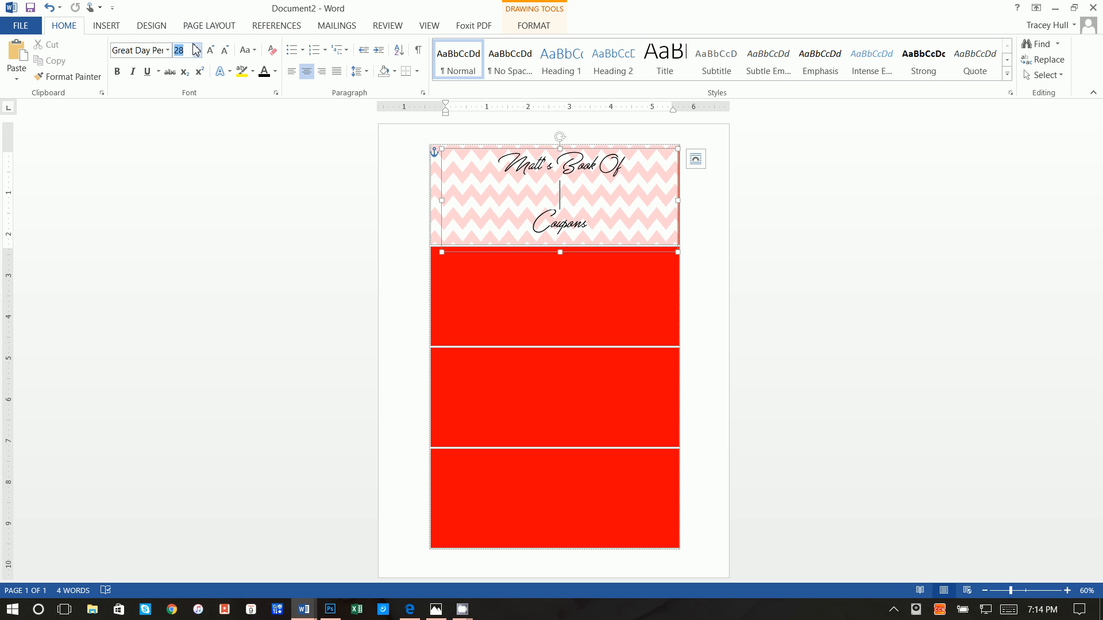
{"action": "type", "text": "30"}
{"action": "key", "text": "Return"}
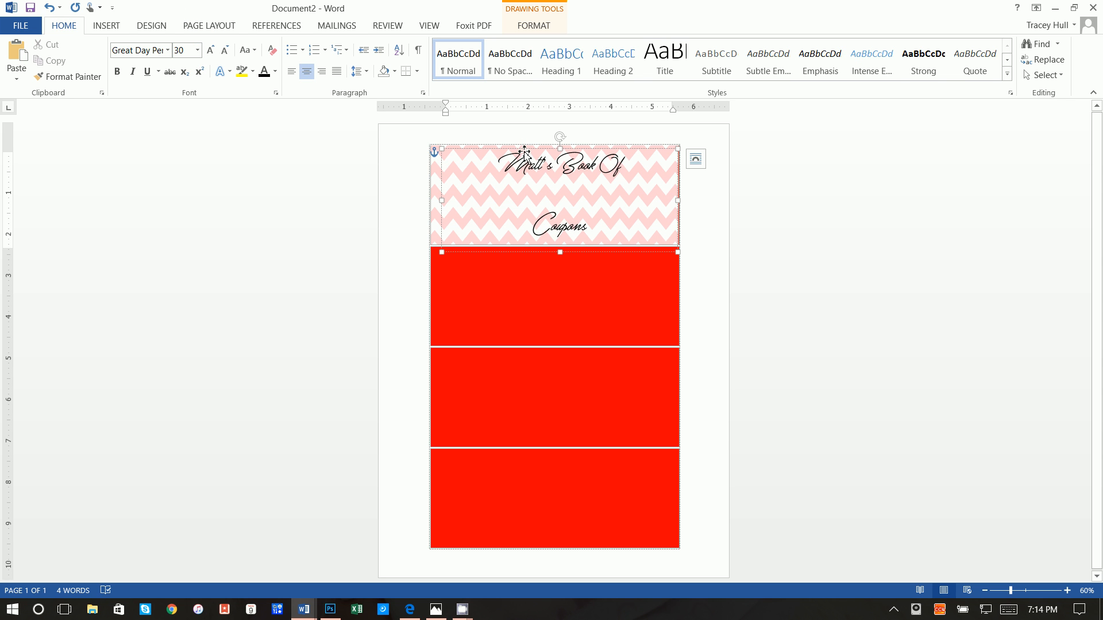
{"action": "left_click_drag", "start_coordinate": [523, 150], "coordinate": [524, 149]}
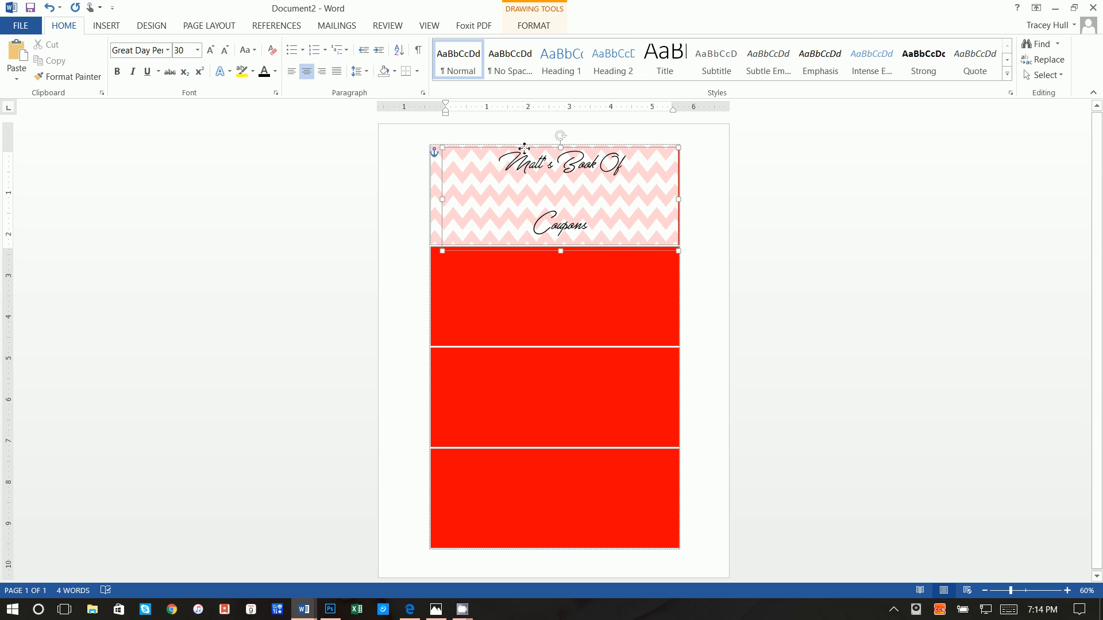
{"action": "left_click", "coordinate": [520, 121]}
Draw a text box inside the first red coupon cell holding the word LOVE
{"action": "left_click", "coordinate": [773, 184]}
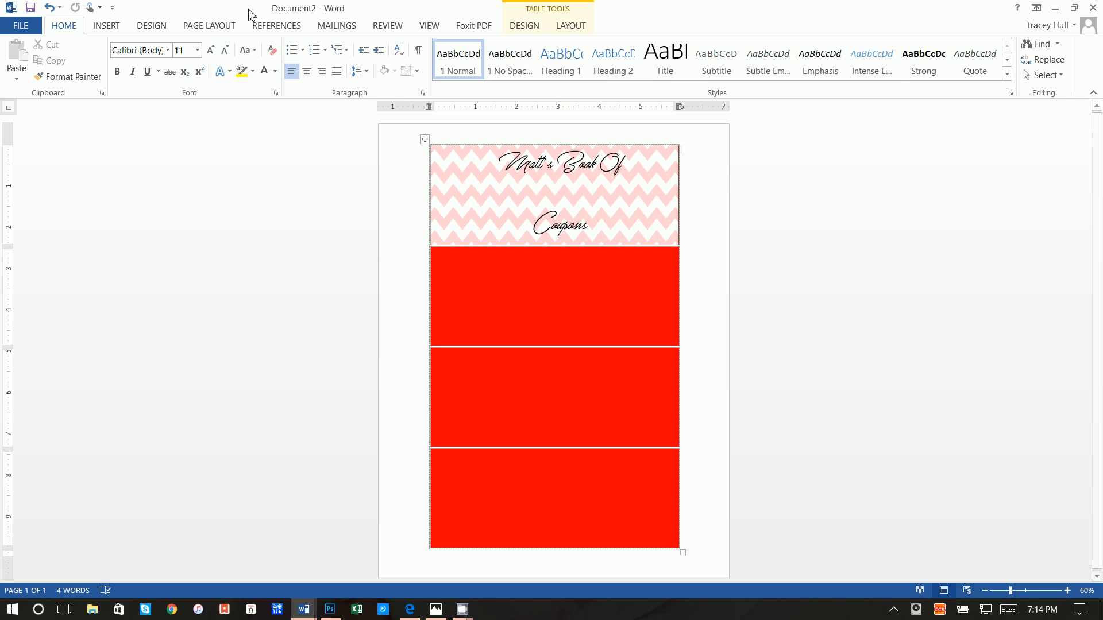
{"action": "left_click", "coordinate": [119, 24]}
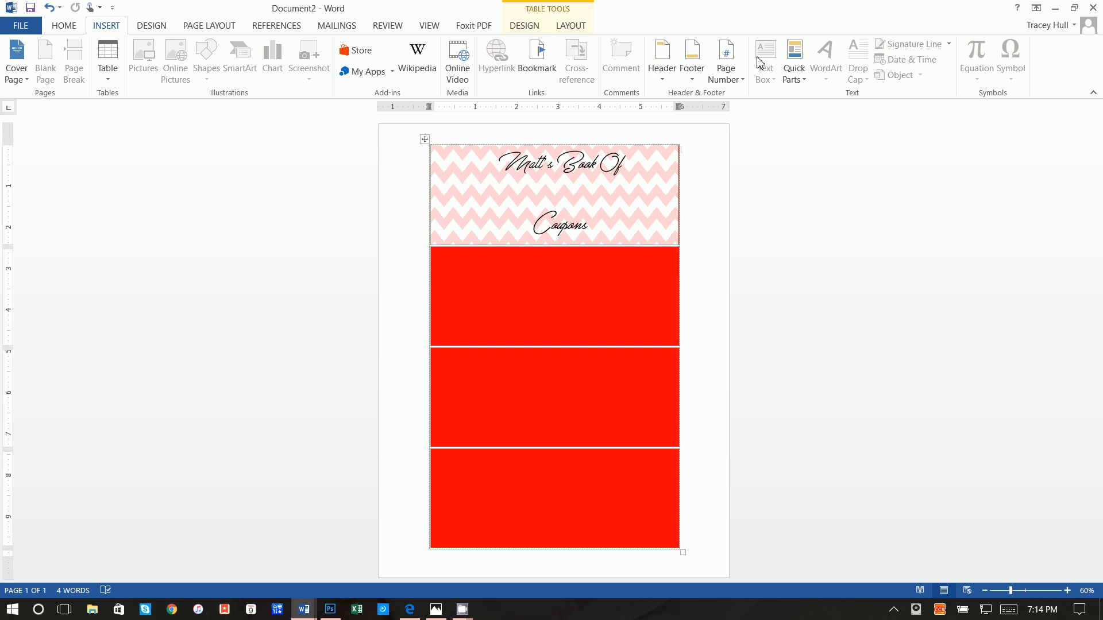
{"action": "left_click", "coordinate": [501, 284]}
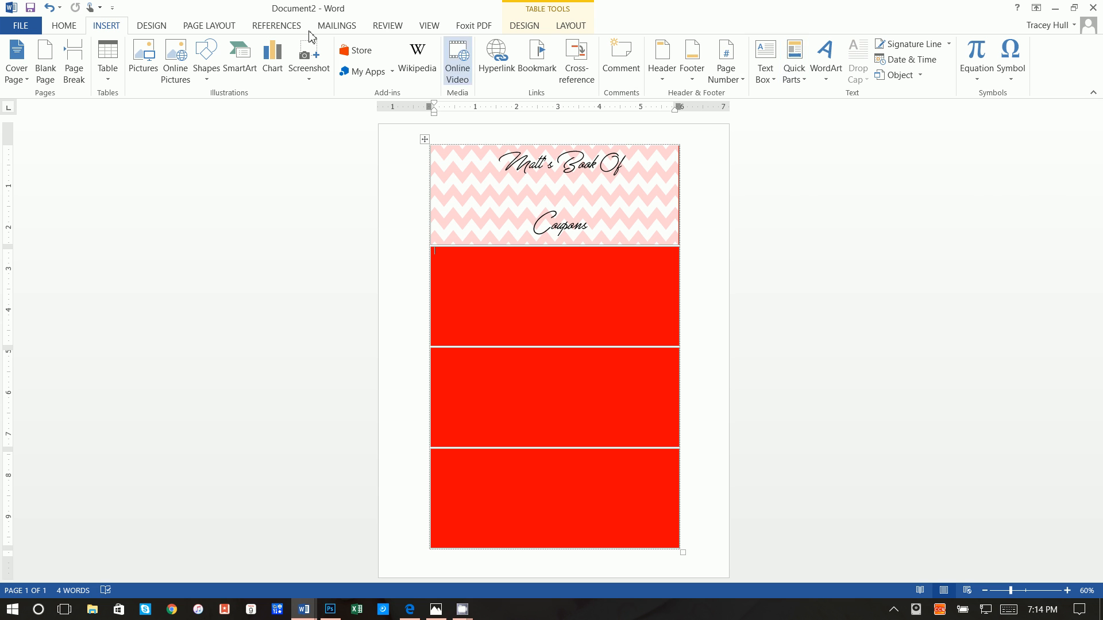
{"action": "left_click", "coordinate": [561, 267]}
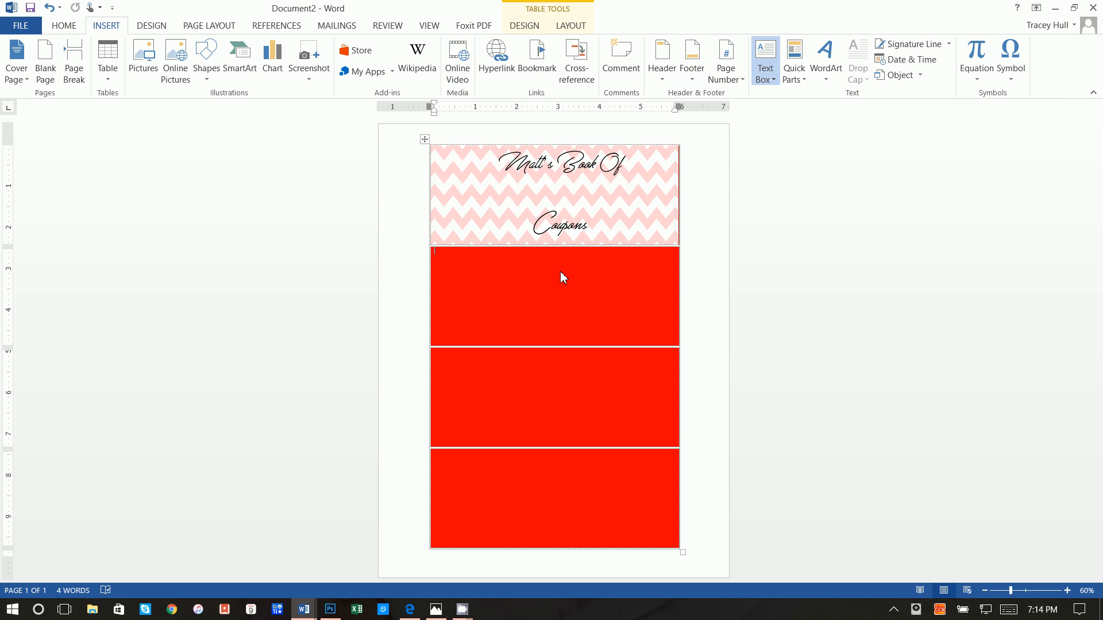
{"action": "left_click", "coordinate": [469, 184]}
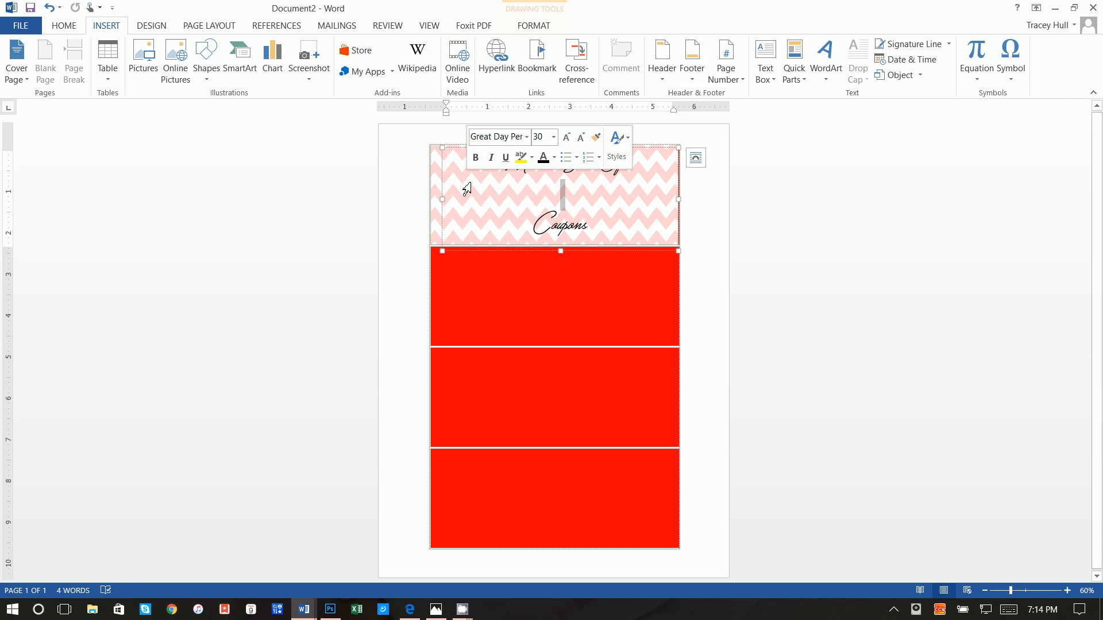
{"action": "left_click", "coordinate": [456, 149]}
{"action": "left_click", "coordinate": [765, 63]}
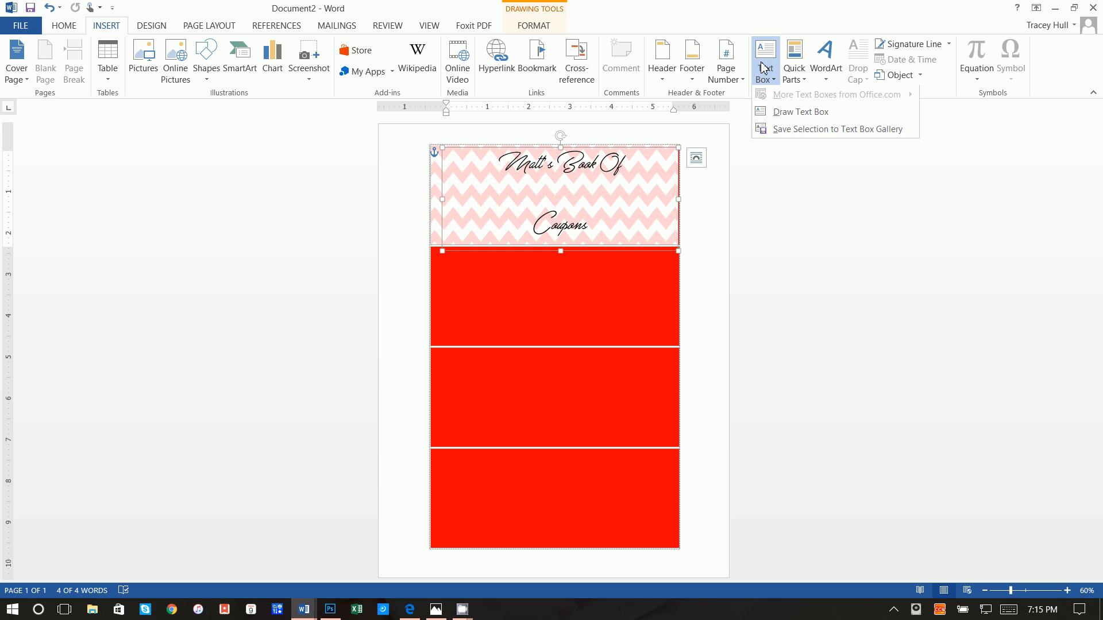
{"action": "left_click", "coordinate": [800, 113]}
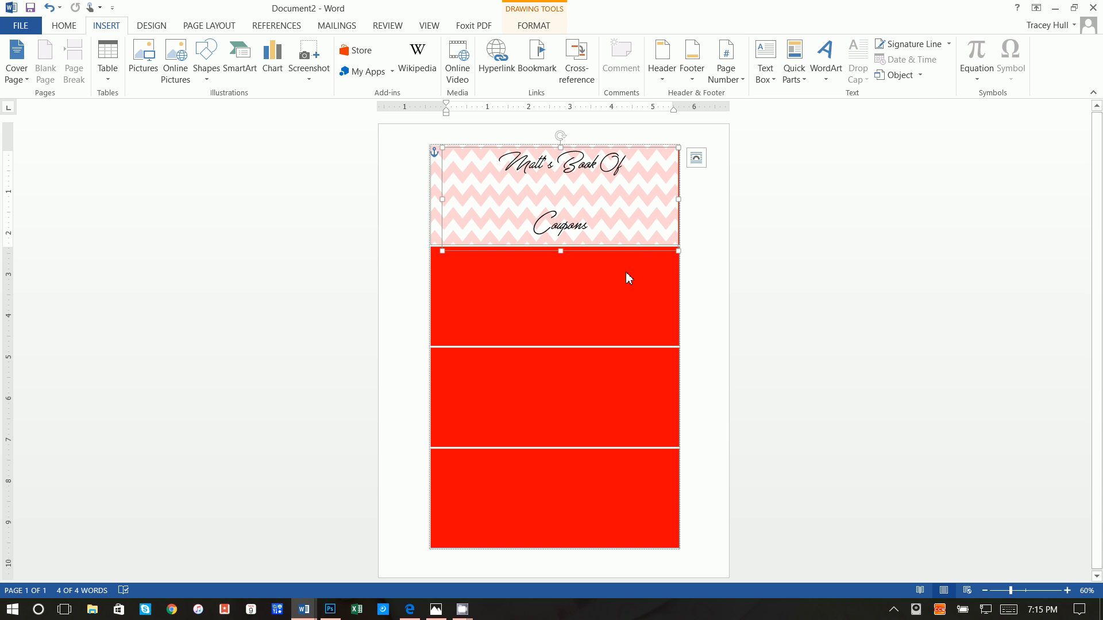
{"action": "left_click", "coordinate": [458, 287]}
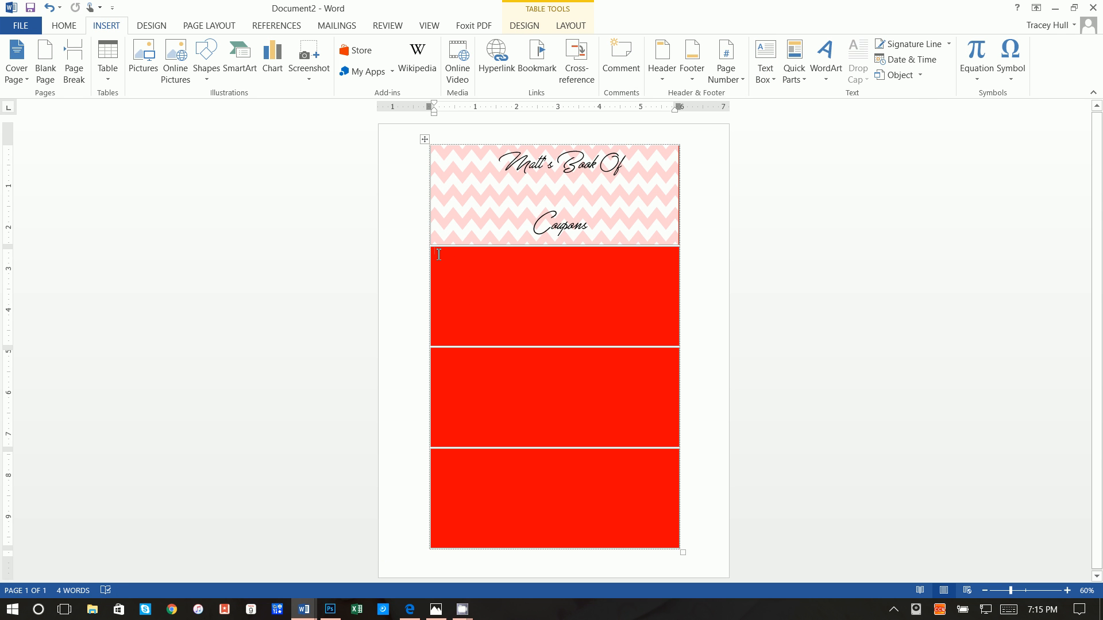
{"action": "left_click", "coordinate": [765, 63]}
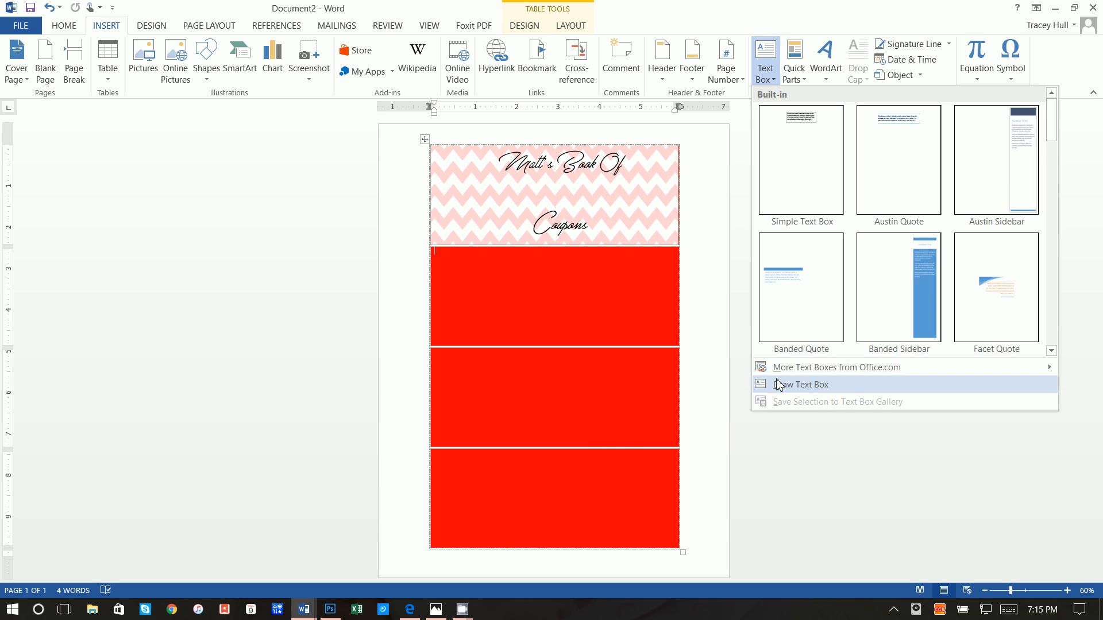
{"action": "left_click", "coordinate": [779, 384]}
{"action": "left_click_drag", "start_coordinate": [462, 256], "coordinate": [591, 316]}
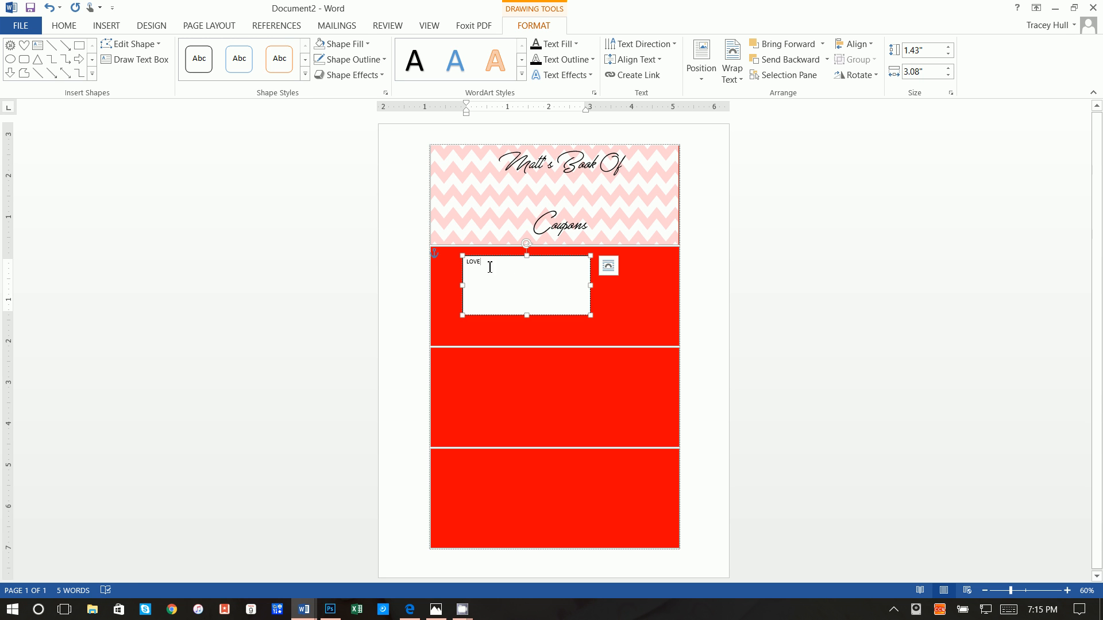
{"action": "left_click_drag", "start_coordinate": [489, 262], "coordinate": [398, 258]}
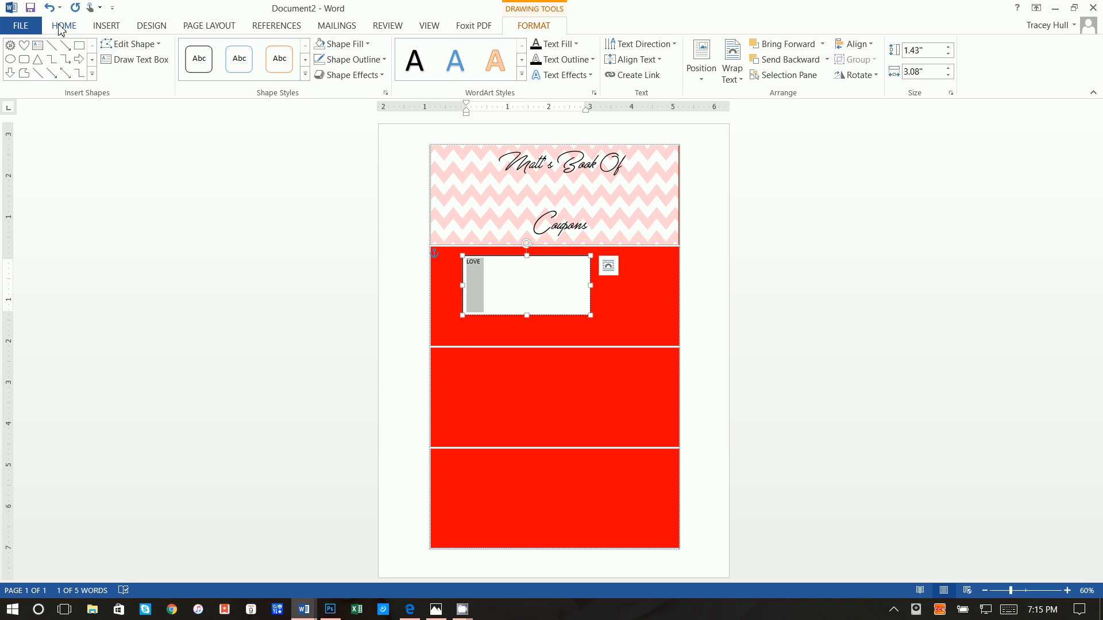
Format LOVE in MF Love Song at 72 pt
{"action": "left_click", "coordinate": [63, 26]}
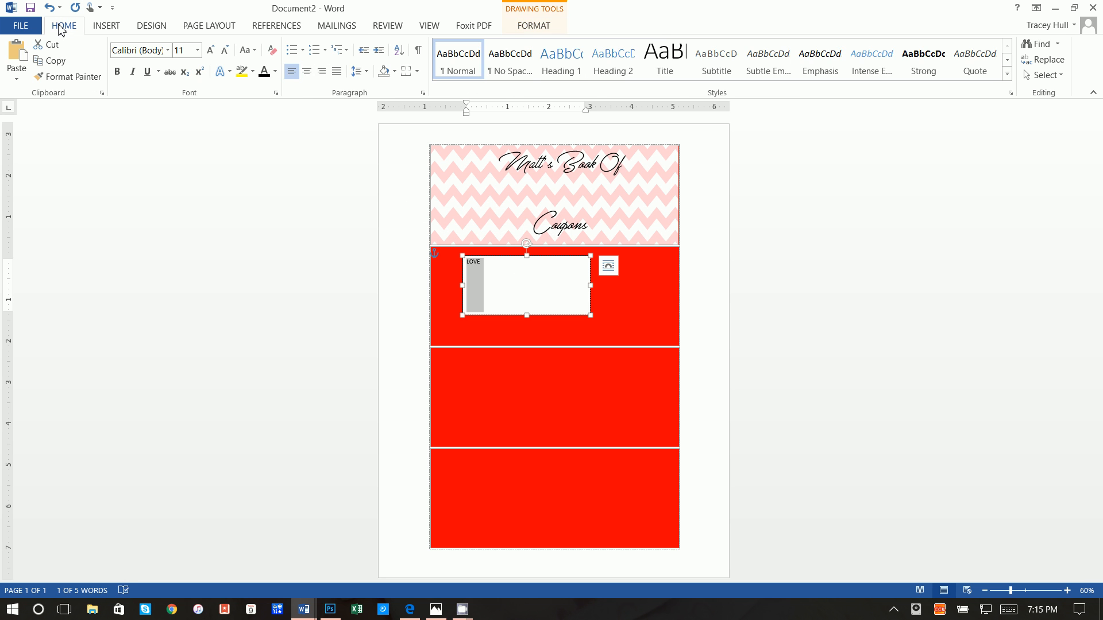
{"action": "left_click", "coordinate": [167, 51]}
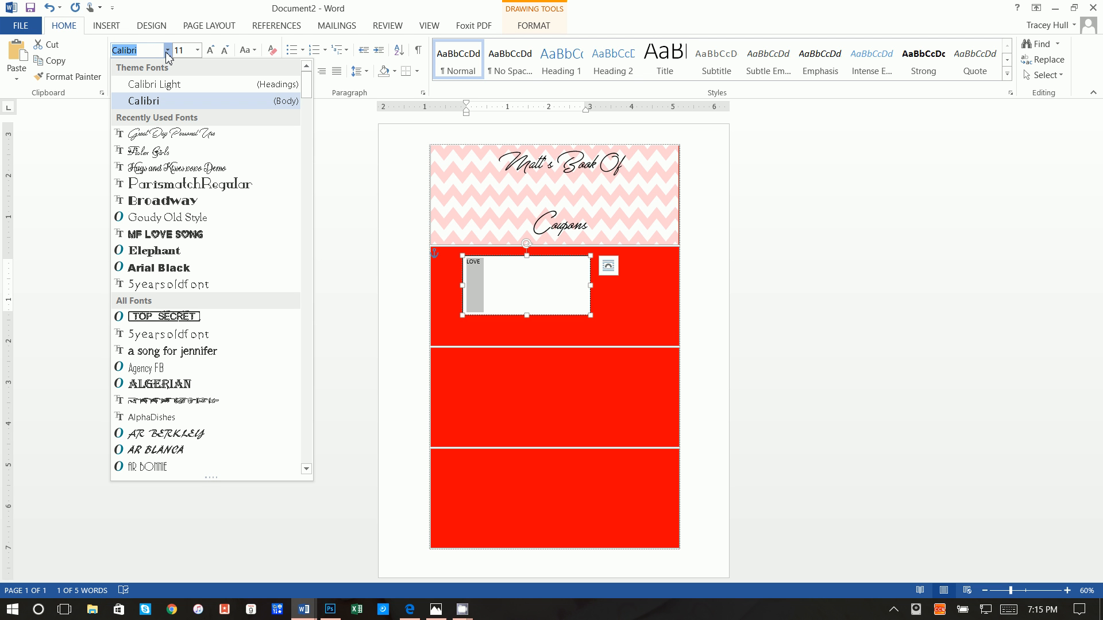
{"action": "left_click", "coordinate": [210, 235]}
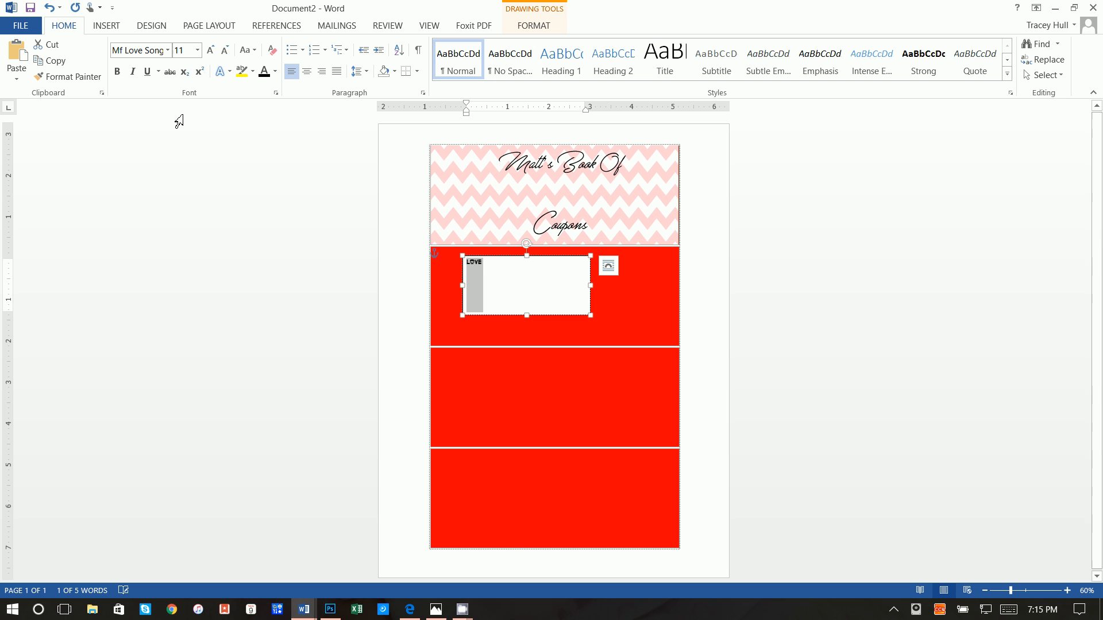
{"action": "left_click", "coordinate": [189, 50]}
{"action": "key", "text": "Return"}
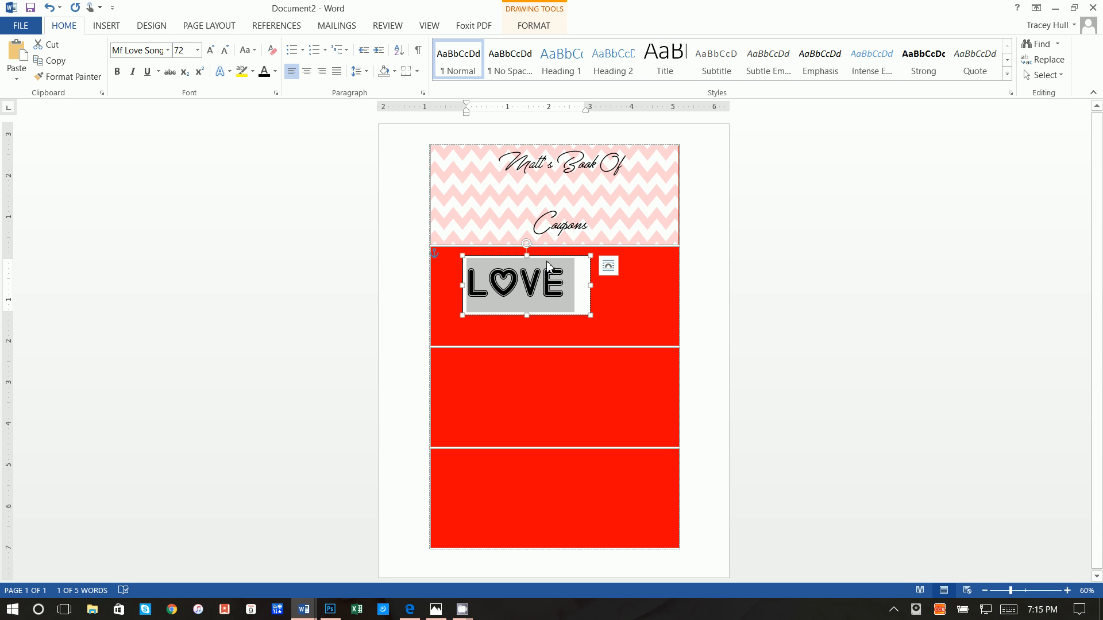
Move the LOVE text box up onto the pink chevron header
{"action": "mouse_move", "coordinate": [550, 264]}
{"action": "left_mouse_down"}
{"action": "mouse_move", "coordinate": [564, 247]}
{"action": "mouse_move", "coordinate": [560, 255]}
{"action": "left_mouse_up"}
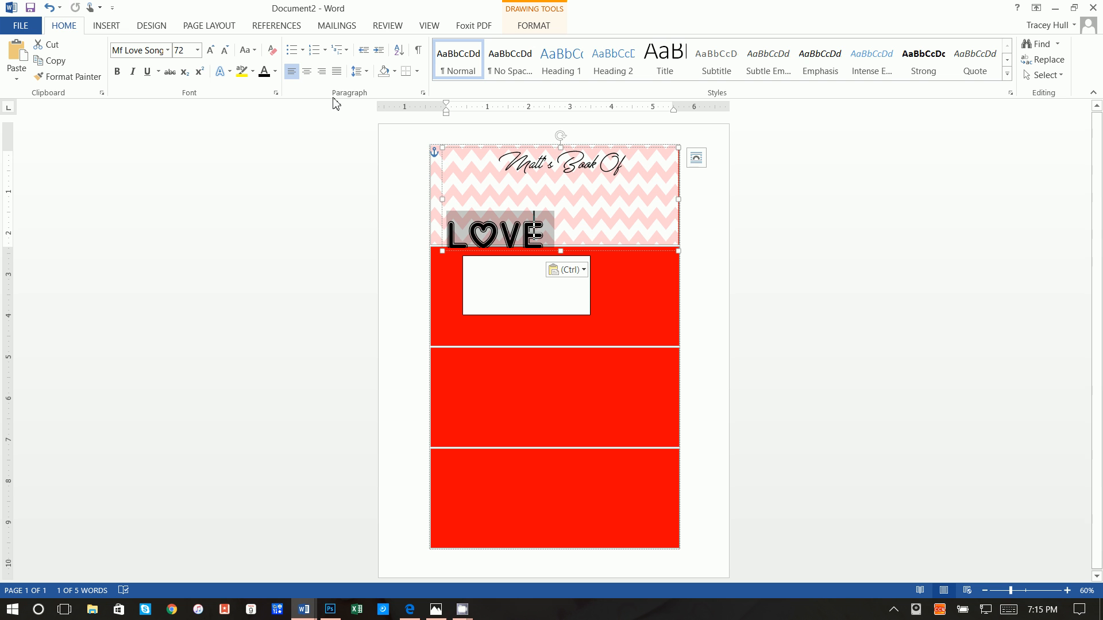
{"action": "key", "text": "ctrl+z"}
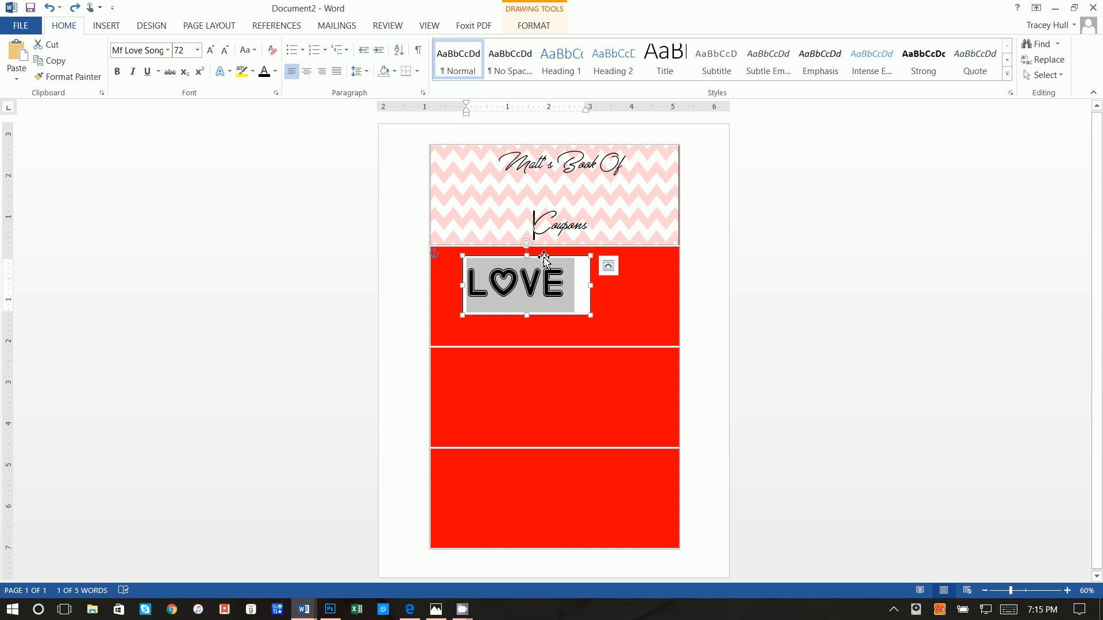
{"action": "left_click_drag", "start_coordinate": [545, 260], "coordinate": [589, 168]}
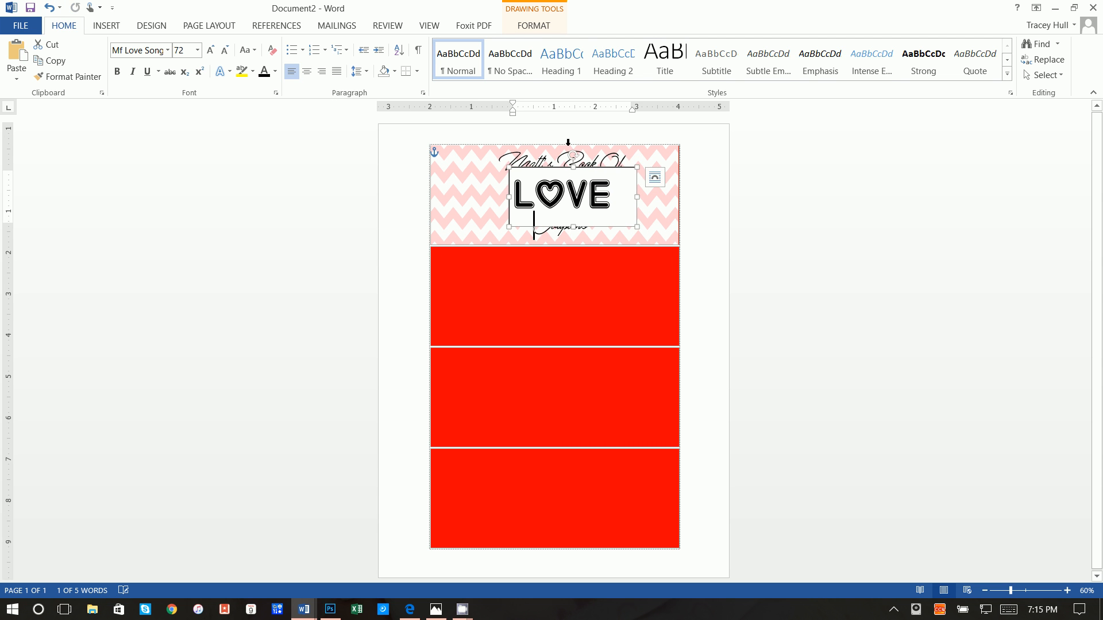
Remove the fill and the outline from the LOVE text box
{"action": "left_click", "coordinate": [534, 25]}
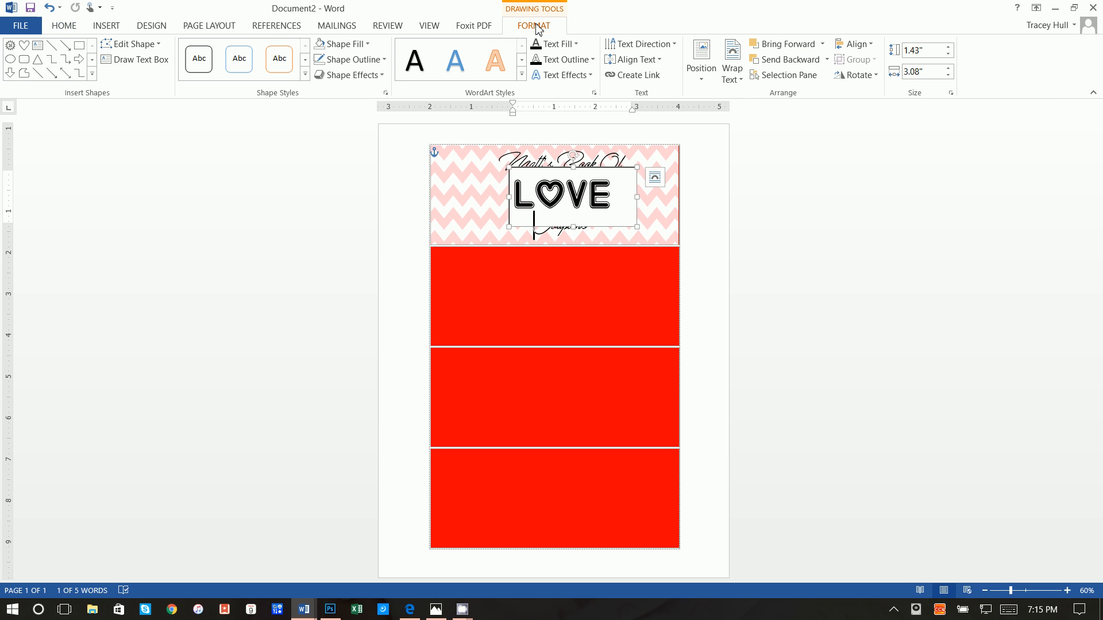
{"action": "left_click", "coordinate": [348, 44]}
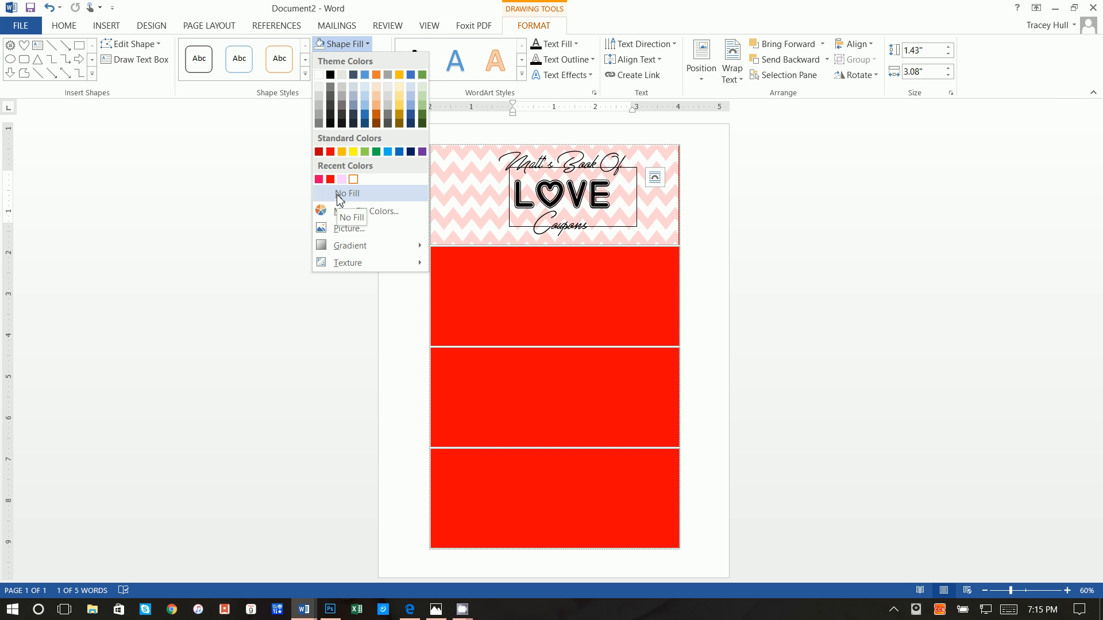
{"action": "left_click", "coordinate": [341, 197]}
{"action": "left_click", "coordinate": [350, 59]}
{"action": "left_click", "coordinate": [342, 211]}
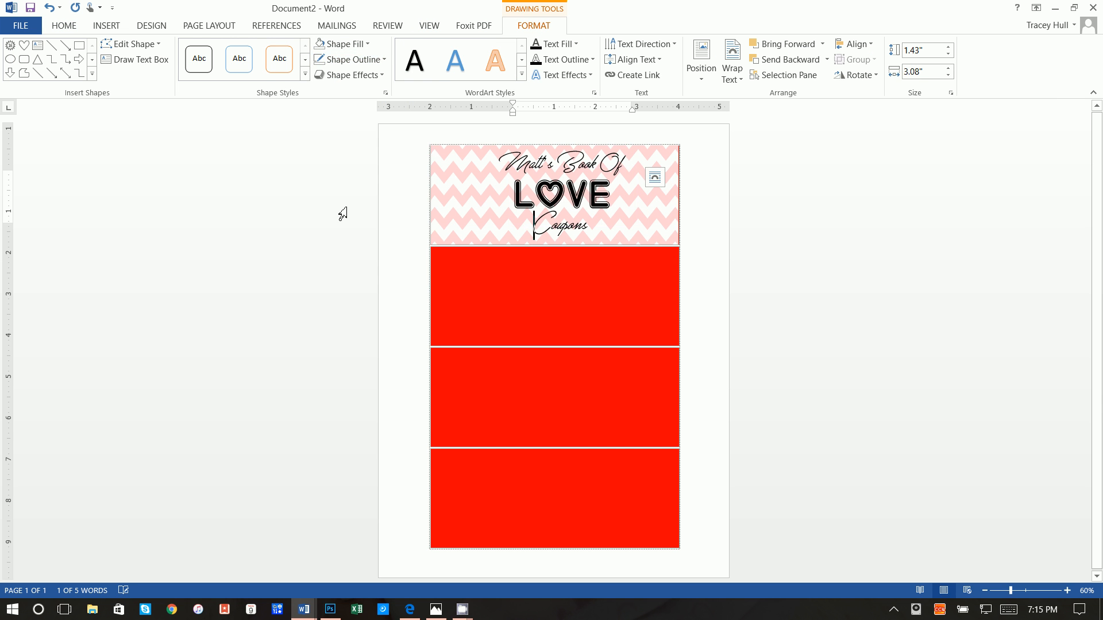
Select the LOVE text and bring up the font colour choices
{"action": "left_click", "coordinate": [578, 200]}
{"action": "left_click_drag", "start_coordinate": [612, 194], "coordinate": [509, 196]}
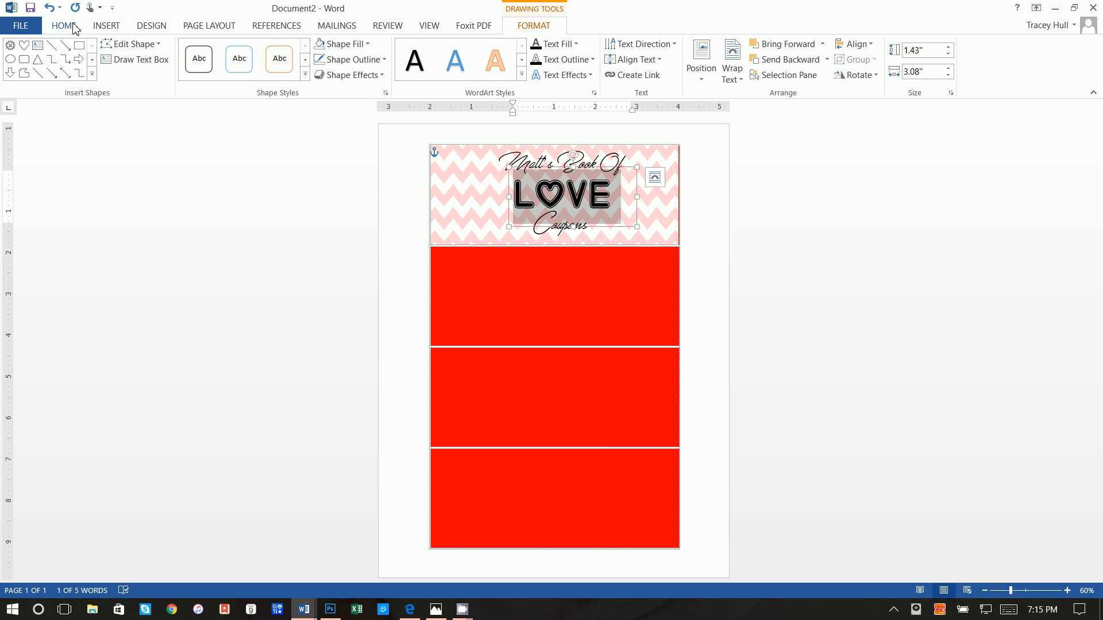
{"action": "left_click", "coordinate": [68, 28]}
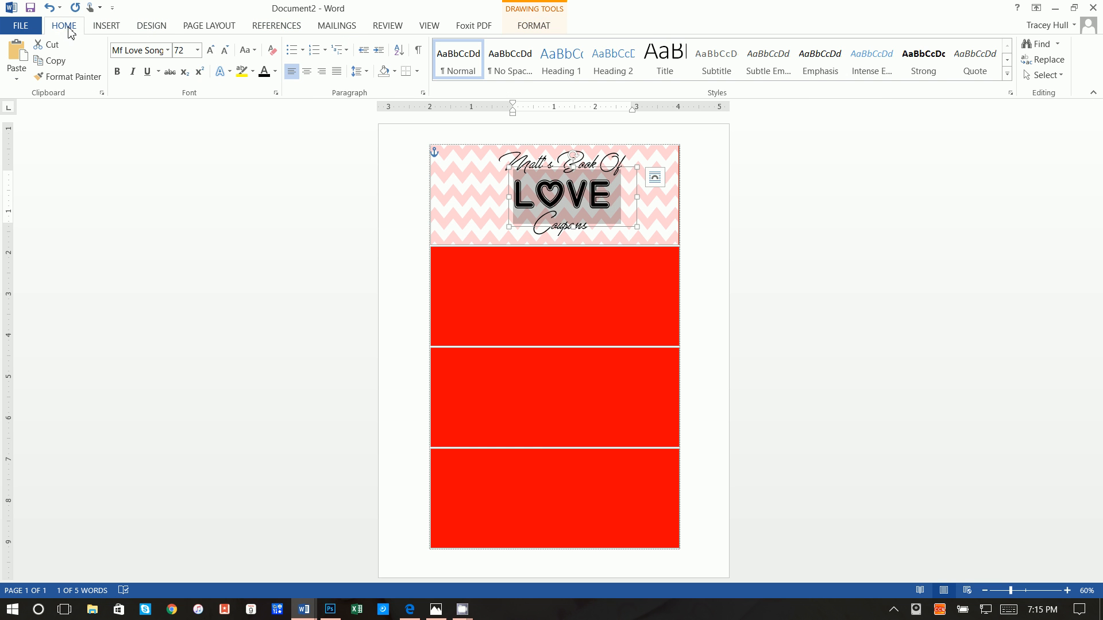
{"action": "left_click", "coordinate": [275, 73]}
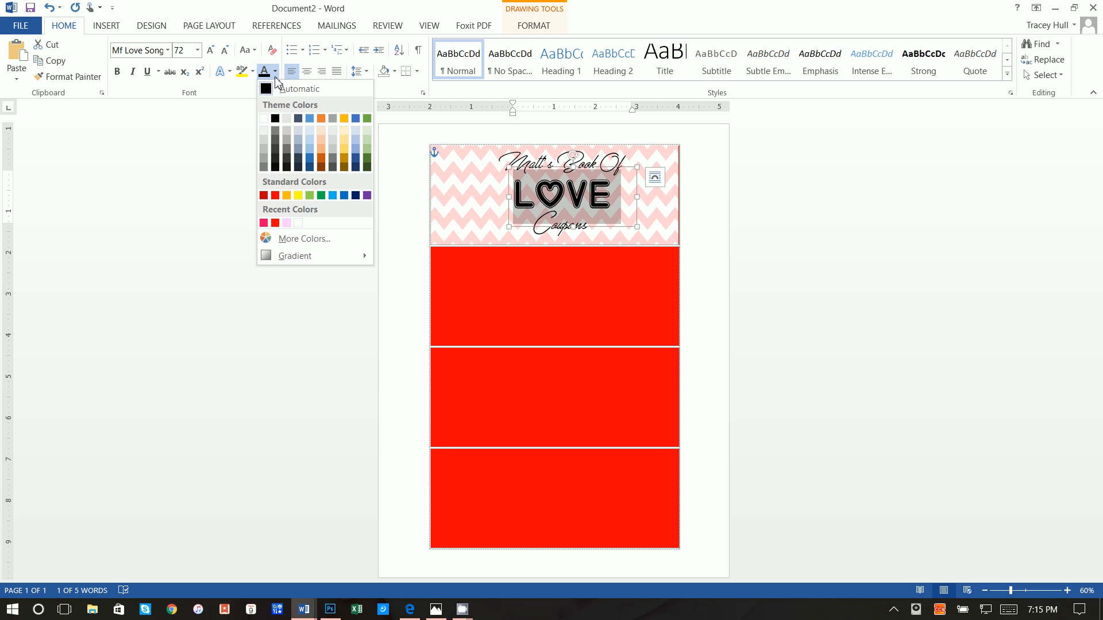
Colour the LOVE text a custom deep pink, RGB 255, 0, 102
{"action": "left_click", "coordinate": [277, 239]}
{"action": "left_click", "coordinate": [213, 239]}
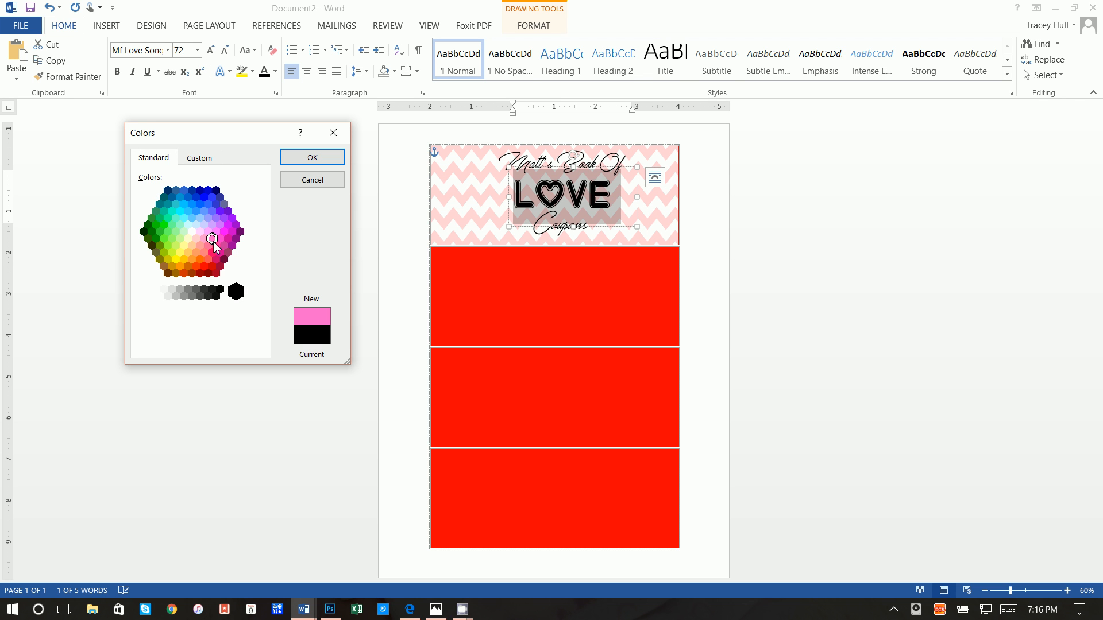
{"action": "left_click", "coordinate": [216, 246]}
{"action": "left_click", "coordinate": [208, 246]}
{"action": "left_click", "coordinate": [216, 246]}
{"action": "left_click", "coordinate": [212, 253]}
{"action": "left_click", "coordinate": [213, 162]}
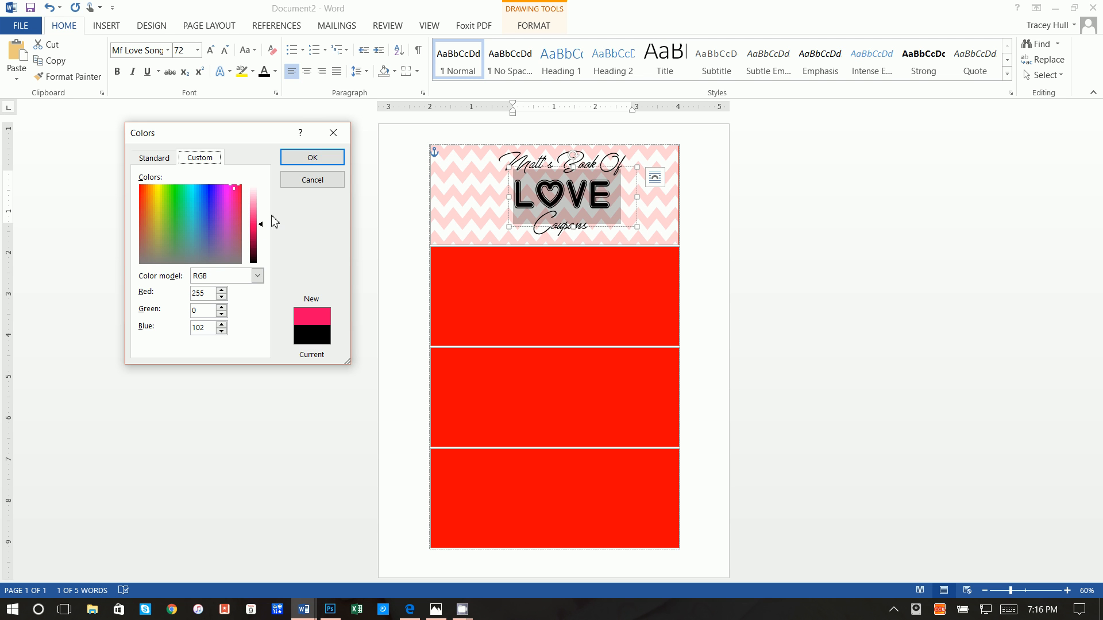
{"action": "left_click", "coordinate": [323, 161]}
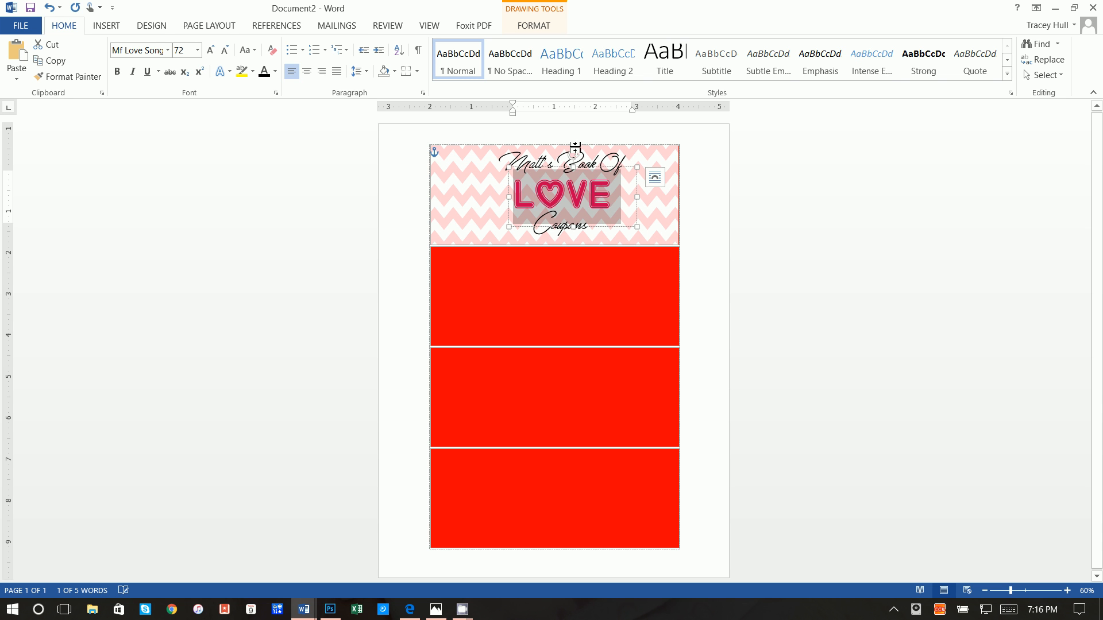
{"action": "left_click", "coordinate": [658, 208]}
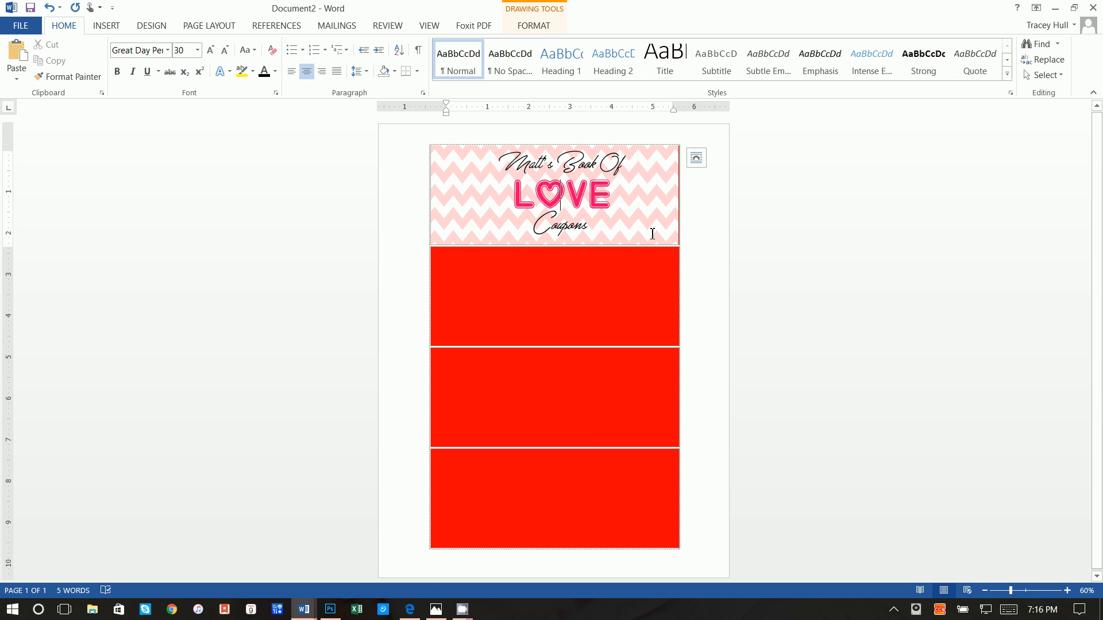
Search the browser's images for 'kiss .png'
{"action": "left_click", "coordinate": [411, 608]}
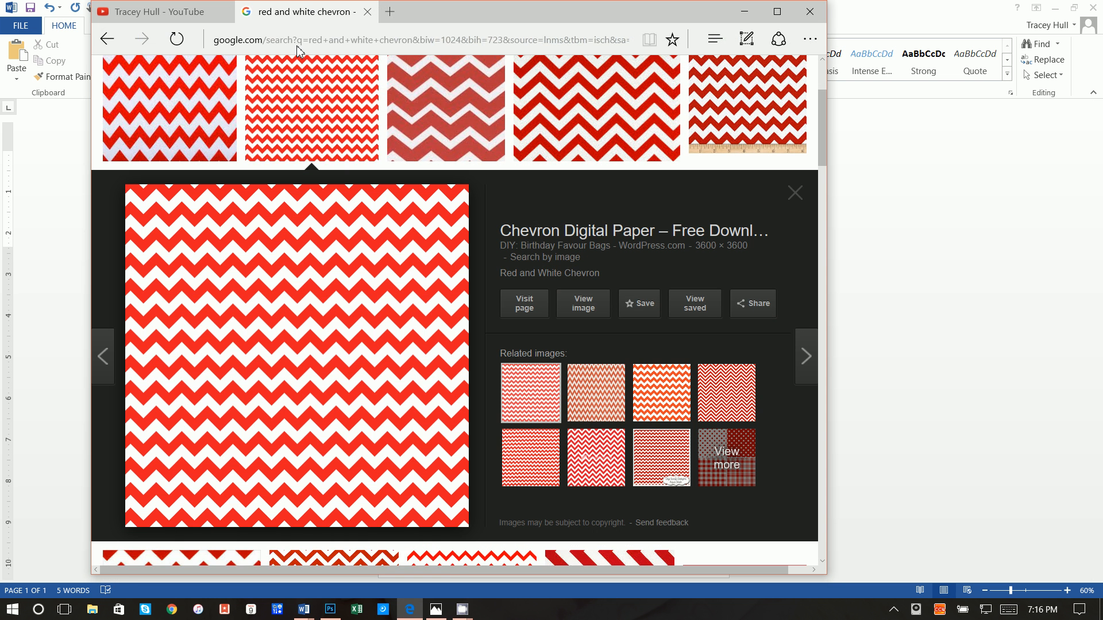
{"action": "left_click", "coordinate": [302, 50]}
{"action": "key", "text": "BackSpace"}
{"action": "type", "text": "kis"}
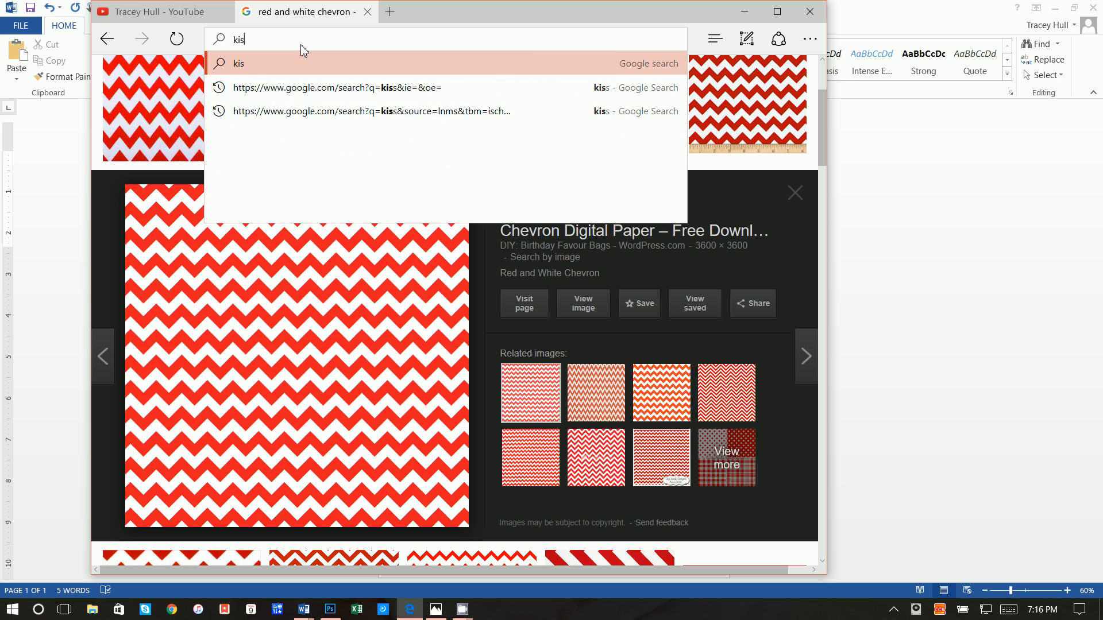
{"action": "type", "text": "s .png"}
{"action": "key", "text": "Return"}
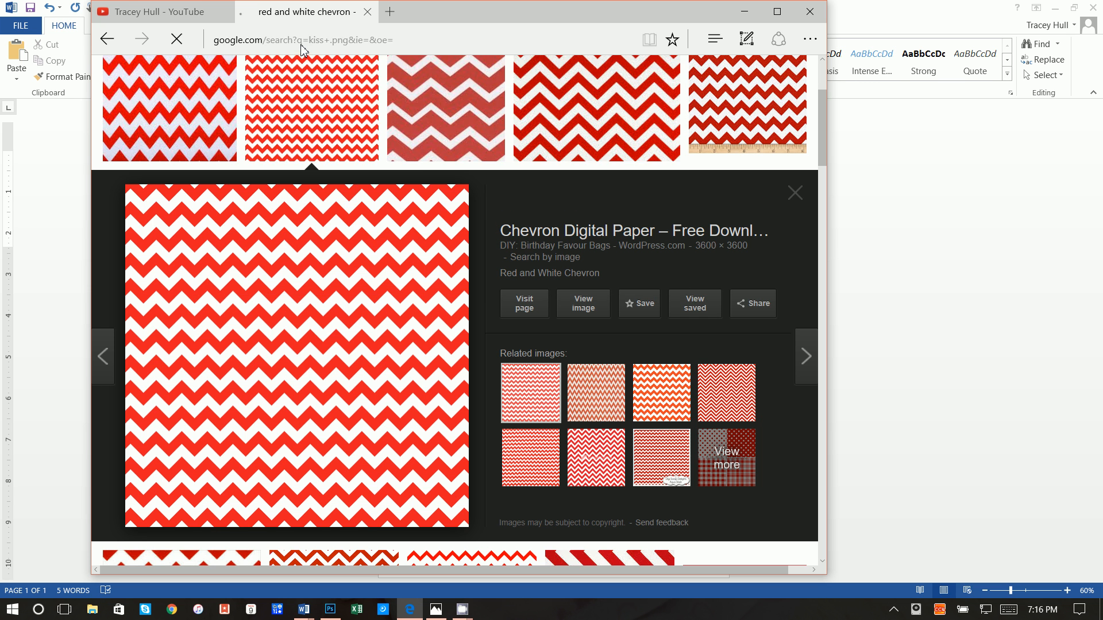
{"action": "left_click", "coordinate": [263, 126]}
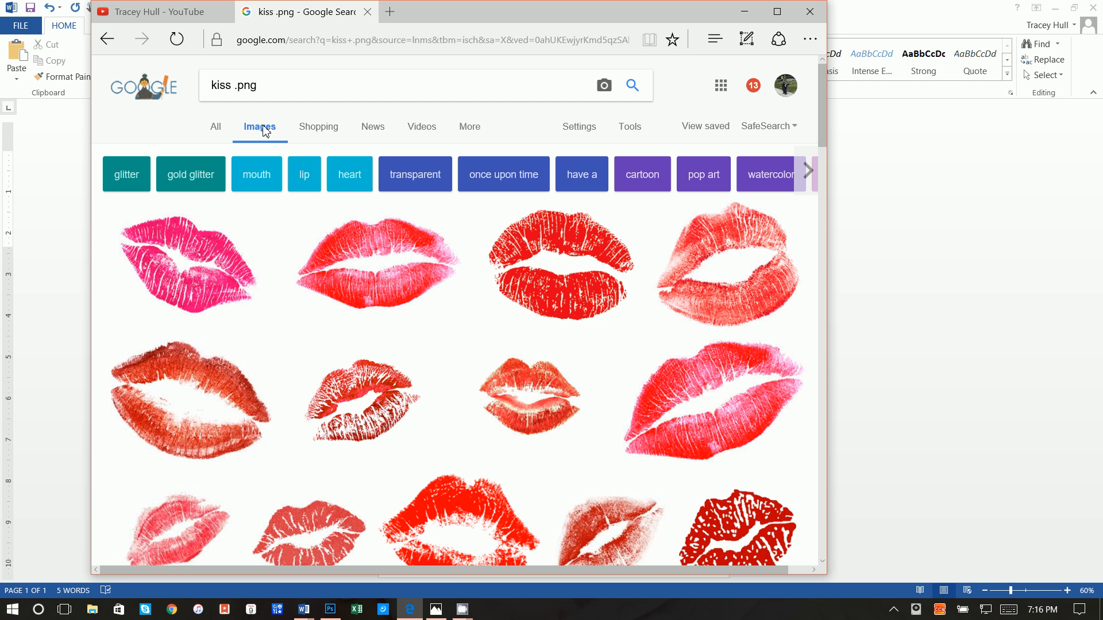
Save the transparent red lips image as Kiss_PNG10820 in the coupon folder, then return to Word
{"action": "left_click", "coordinate": [397, 264]}
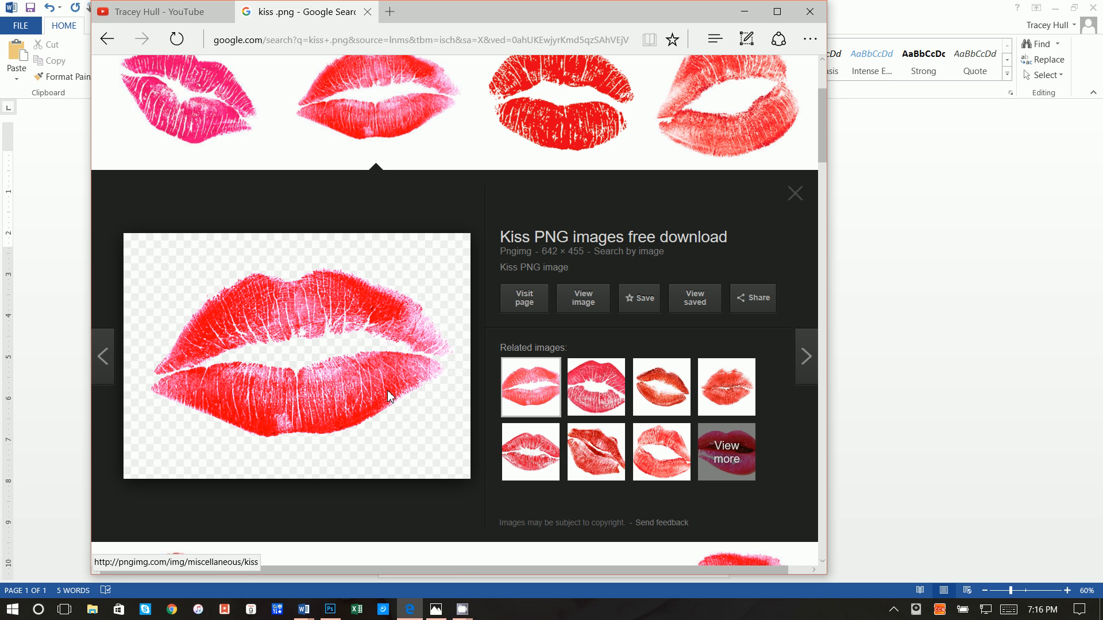
{"action": "left_click", "coordinate": [705, 377]}
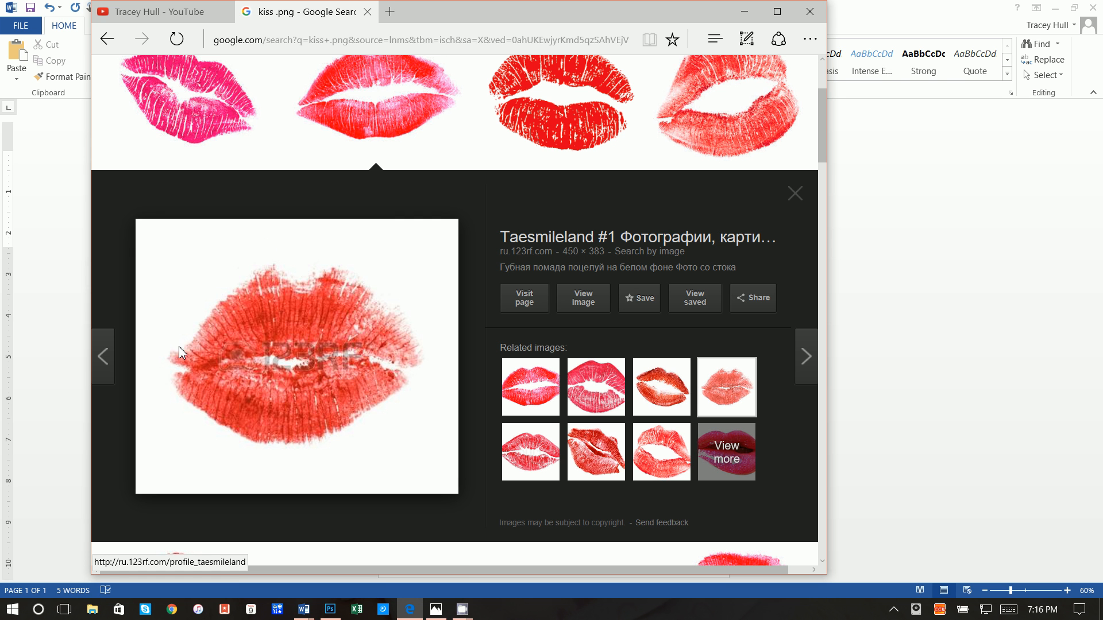
{"action": "left_click", "coordinate": [551, 396]}
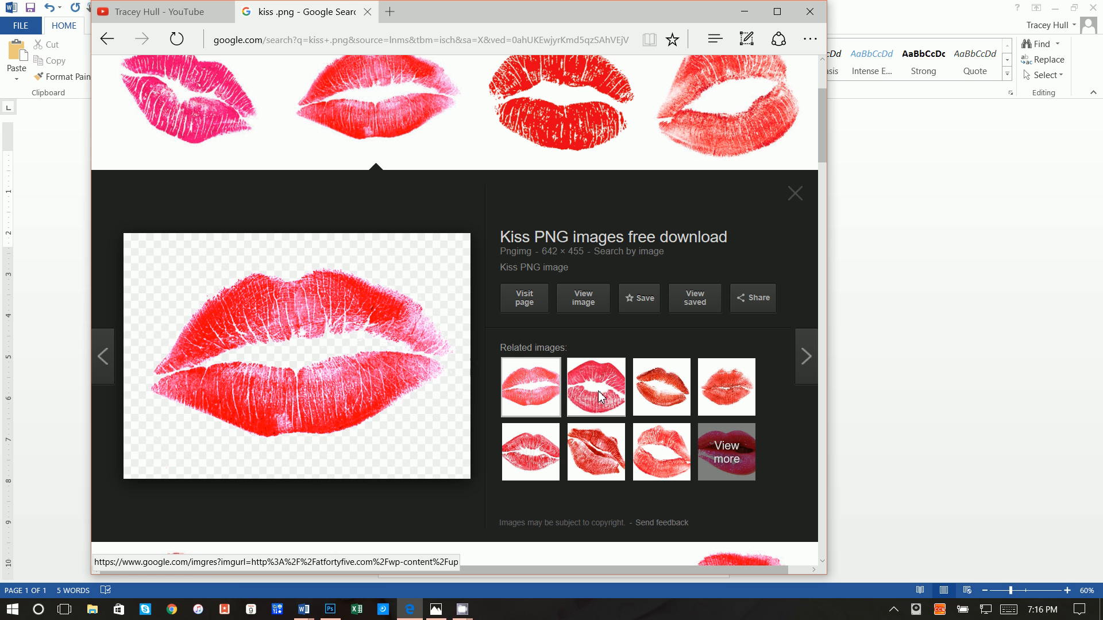
{"action": "left_click", "coordinate": [598, 397]}
{"action": "left_click", "coordinate": [550, 396]}
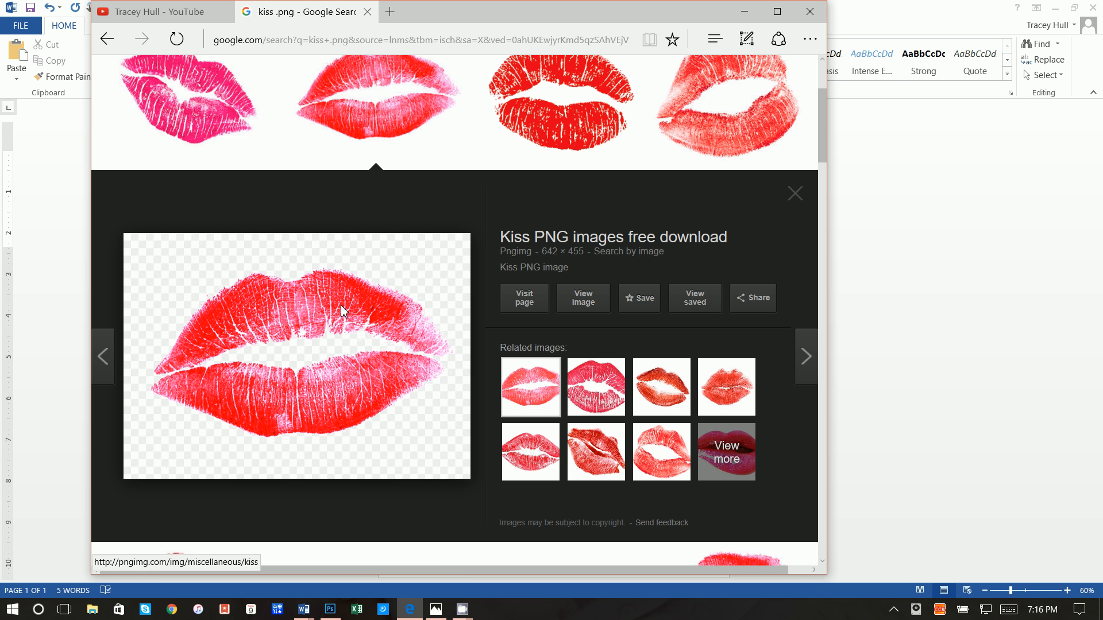
{"action": "right_click", "coordinate": [360, 278]}
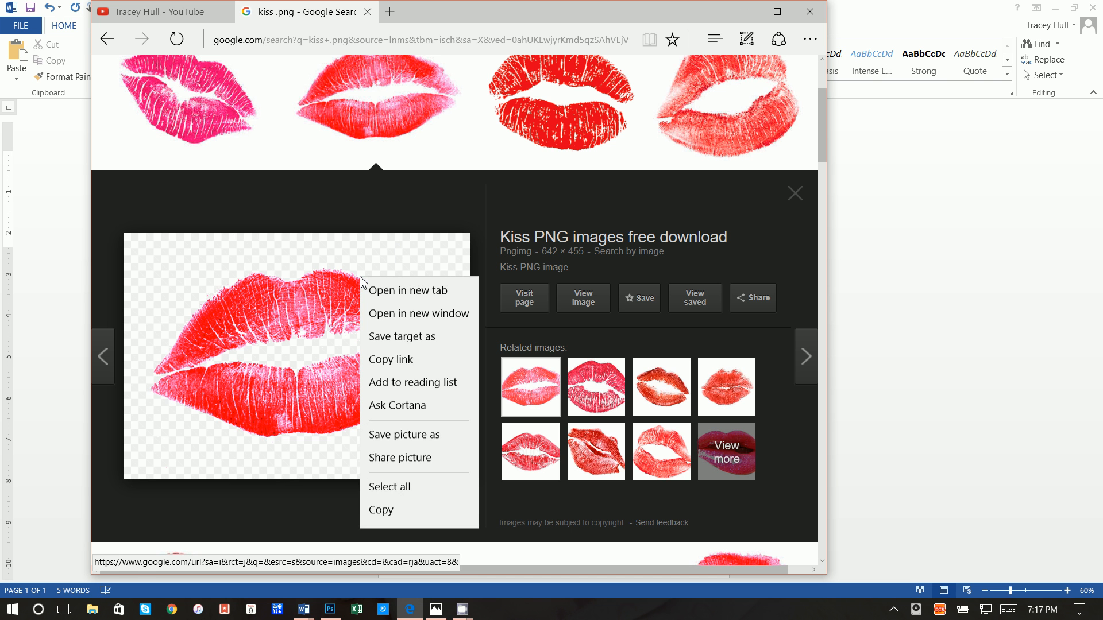
{"action": "left_click", "coordinate": [401, 438]}
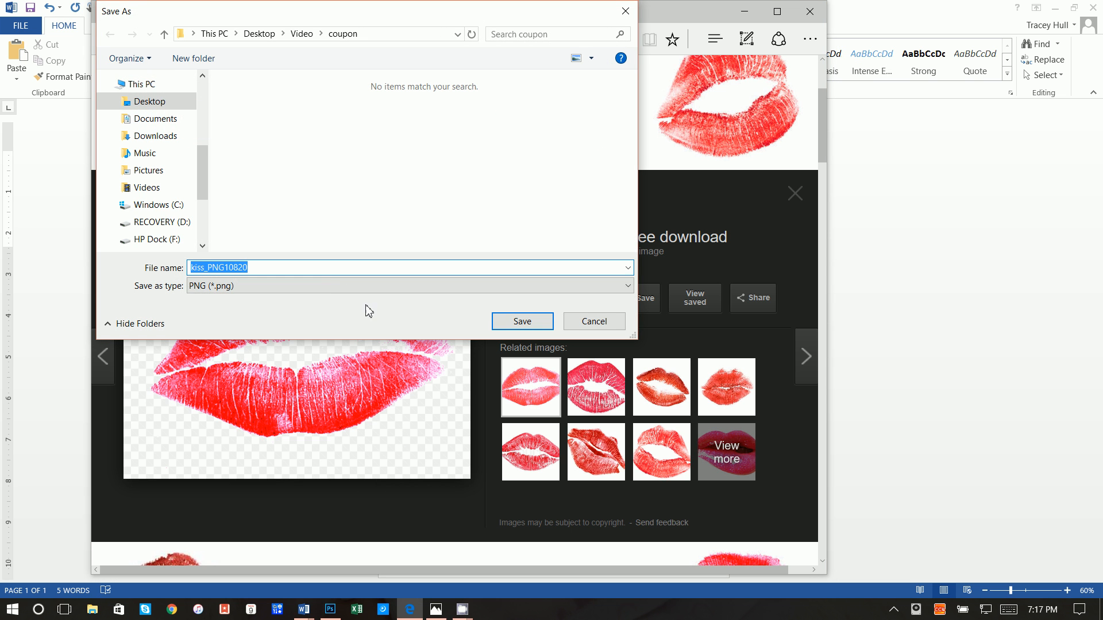
{"action": "left_click", "coordinate": [522, 322]}
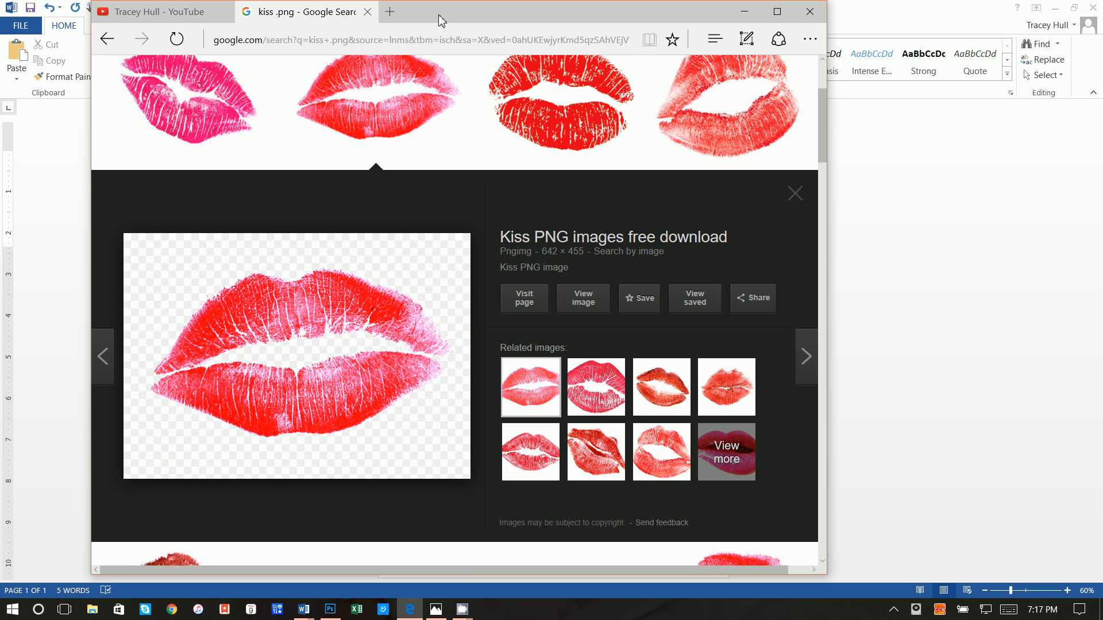
{"action": "left_click", "coordinate": [893, 348]}
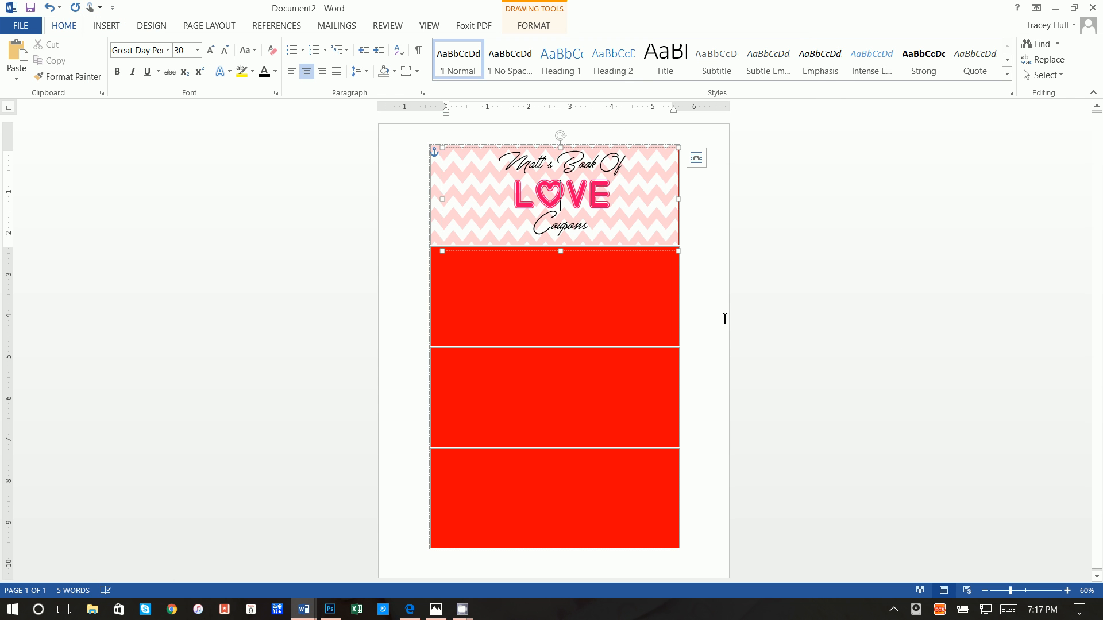
Insert the kiss_PNG10820 picture and set its wrapping to In Front of Text
{"action": "left_click", "coordinate": [561, 305]}
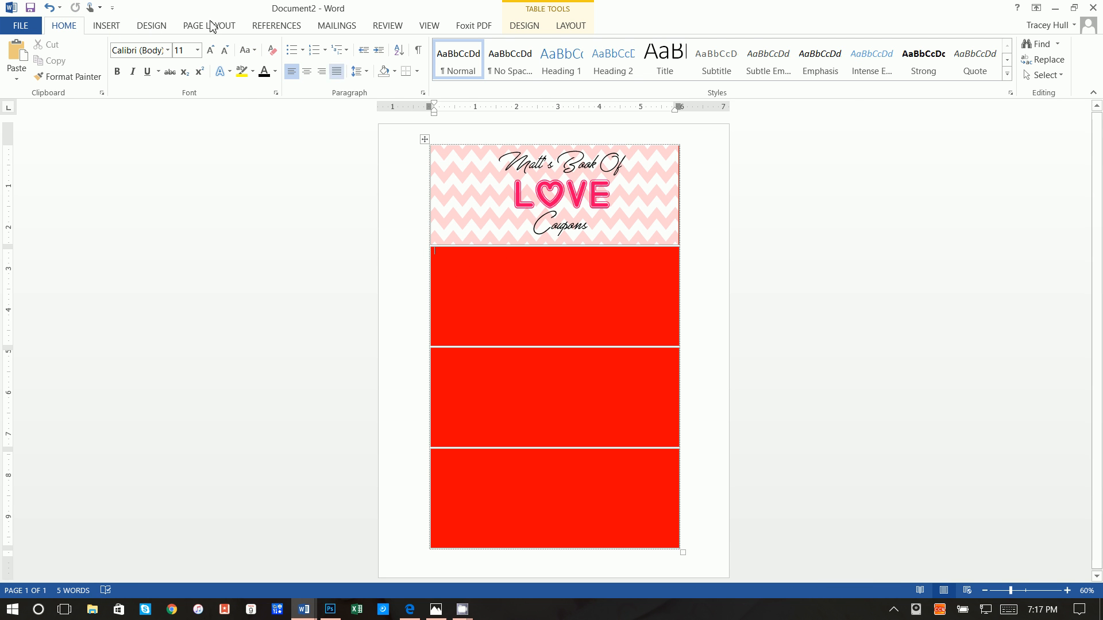
{"action": "left_click", "coordinate": [115, 25]}
{"action": "left_click", "coordinate": [138, 64]}
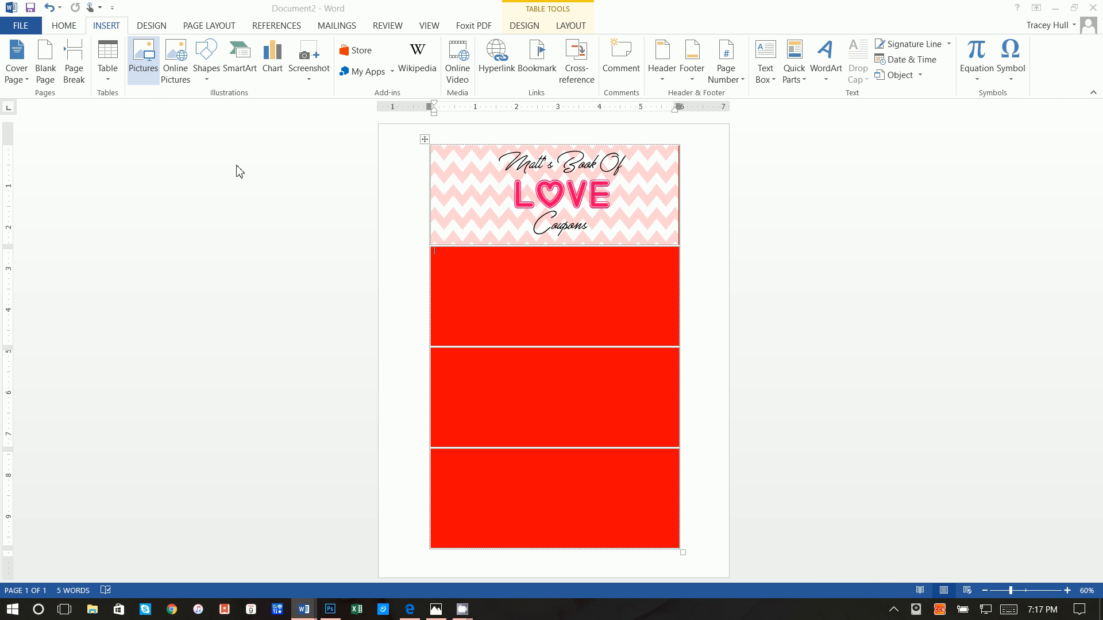
{"action": "left_click", "coordinate": [266, 143]}
{"action": "left_click", "coordinate": [425, 322]}
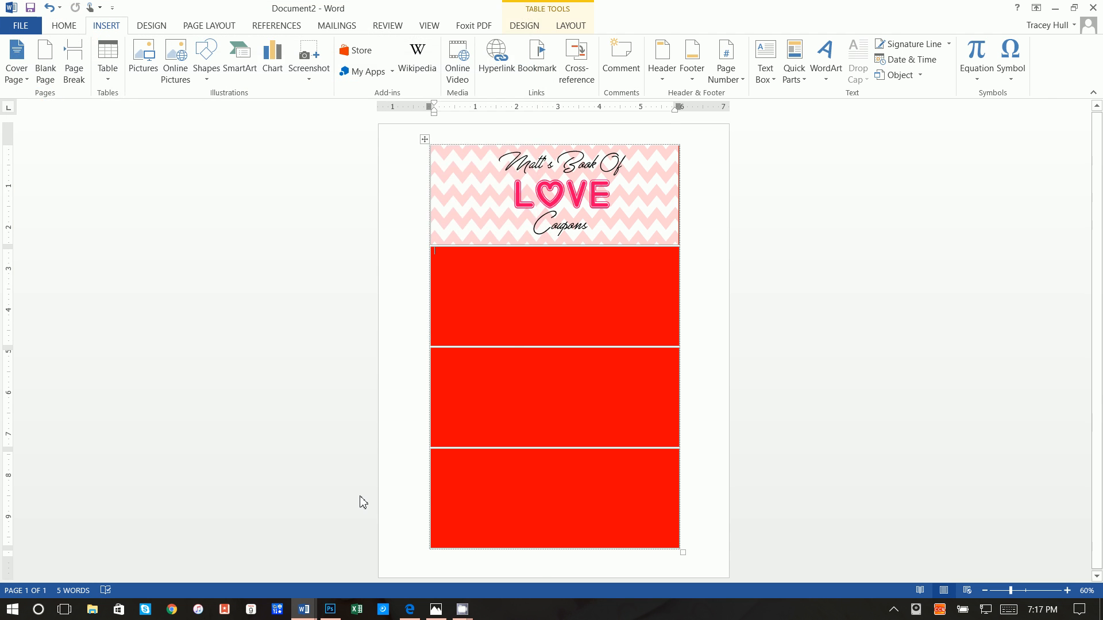
{"action": "left_click", "coordinate": [550, 256]}
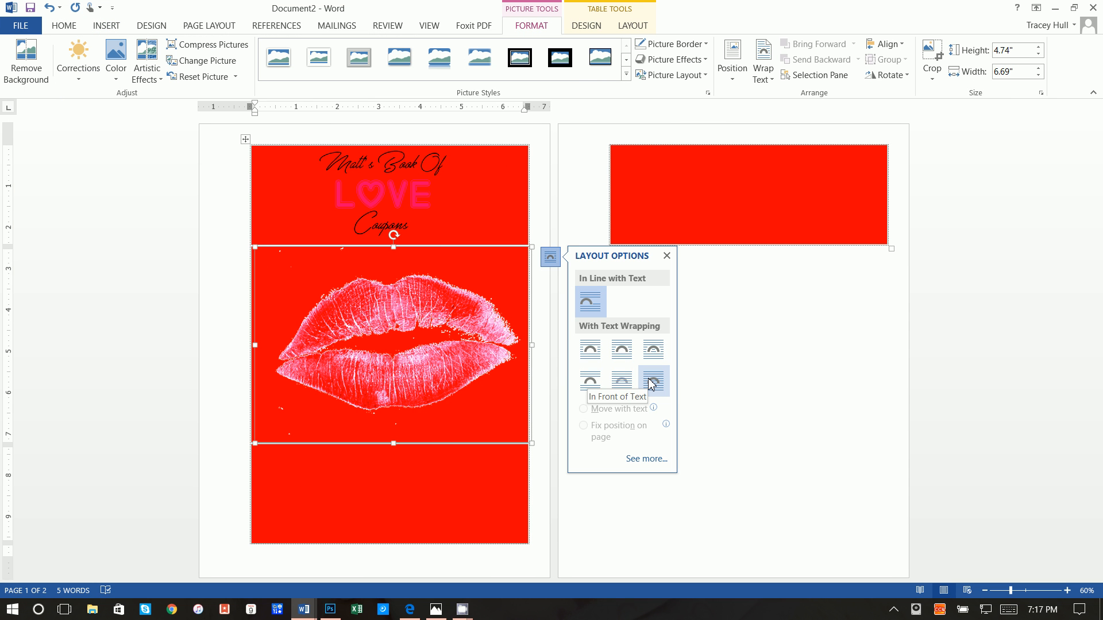
{"action": "right_click", "coordinate": [416, 347]}
{"action": "mouse_move", "coordinate": [440, 297]}
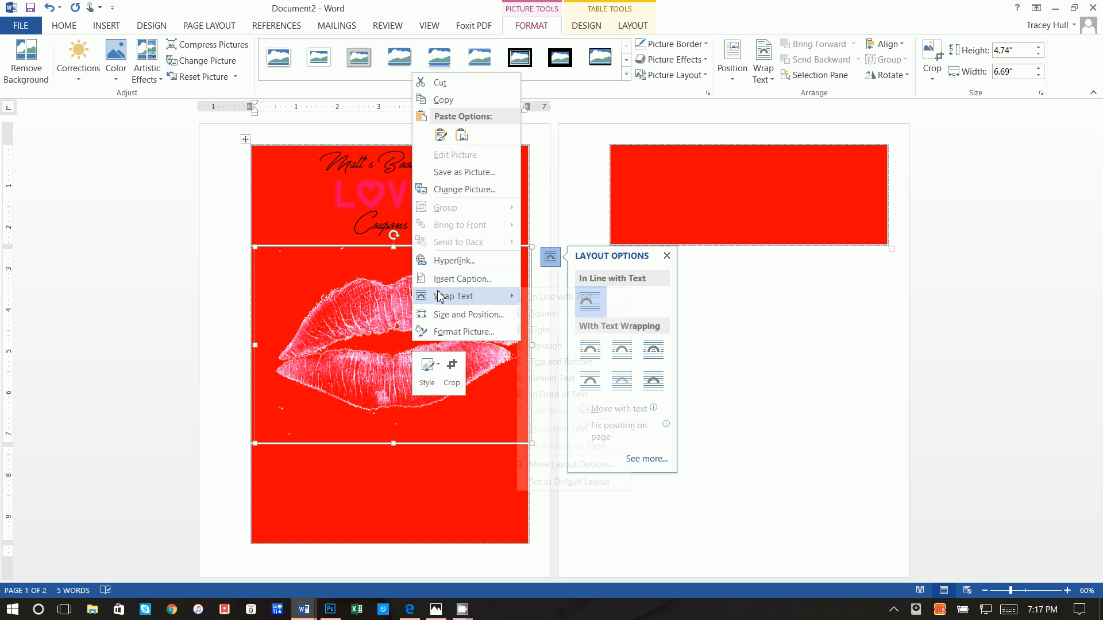
{"action": "left_click", "coordinate": [560, 395]}
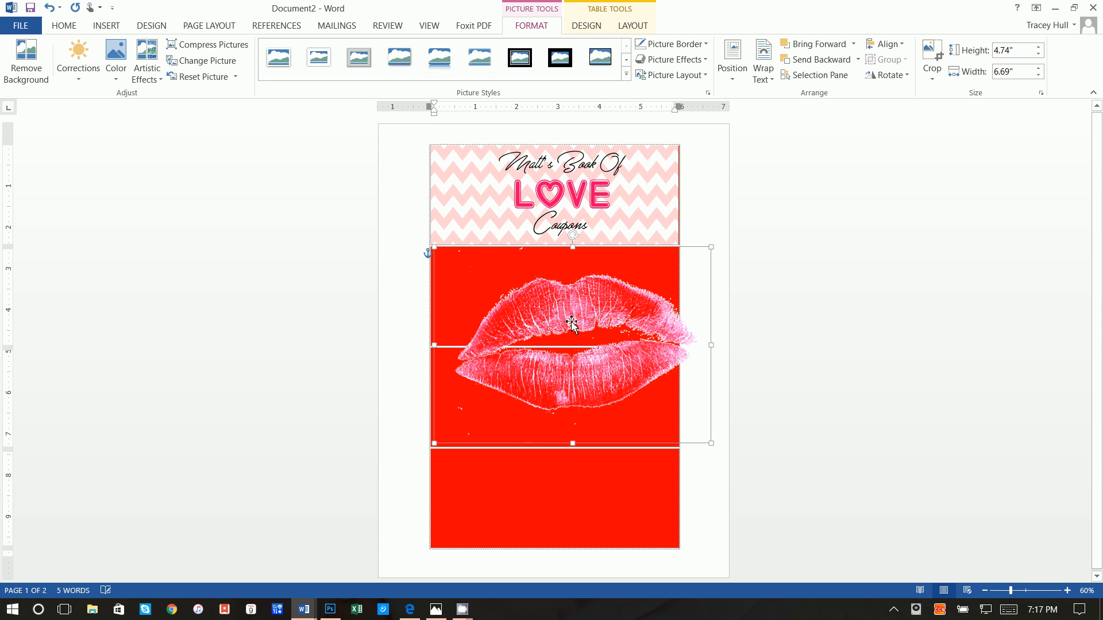
Shrink the lips picture to about 1.17" by 1.65", tilt it, and place it beside LOVE
{"action": "left_click_drag", "start_coordinate": [709, 443], "coordinate": [535, 317]}
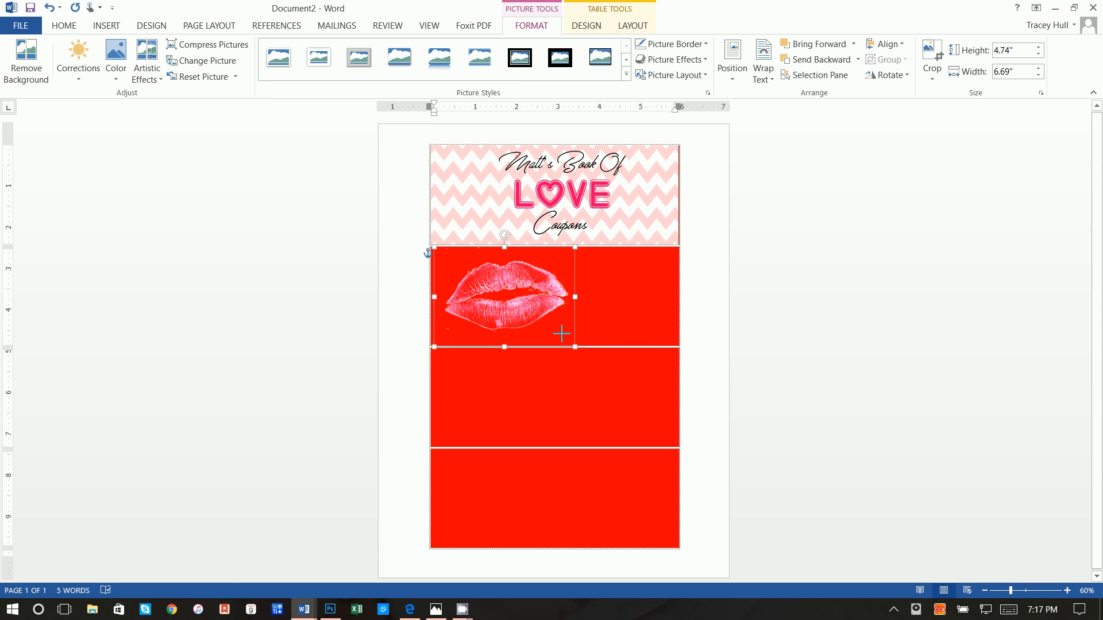
{"action": "left_click_drag", "start_coordinate": [483, 234], "coordinate": [662, 201]}
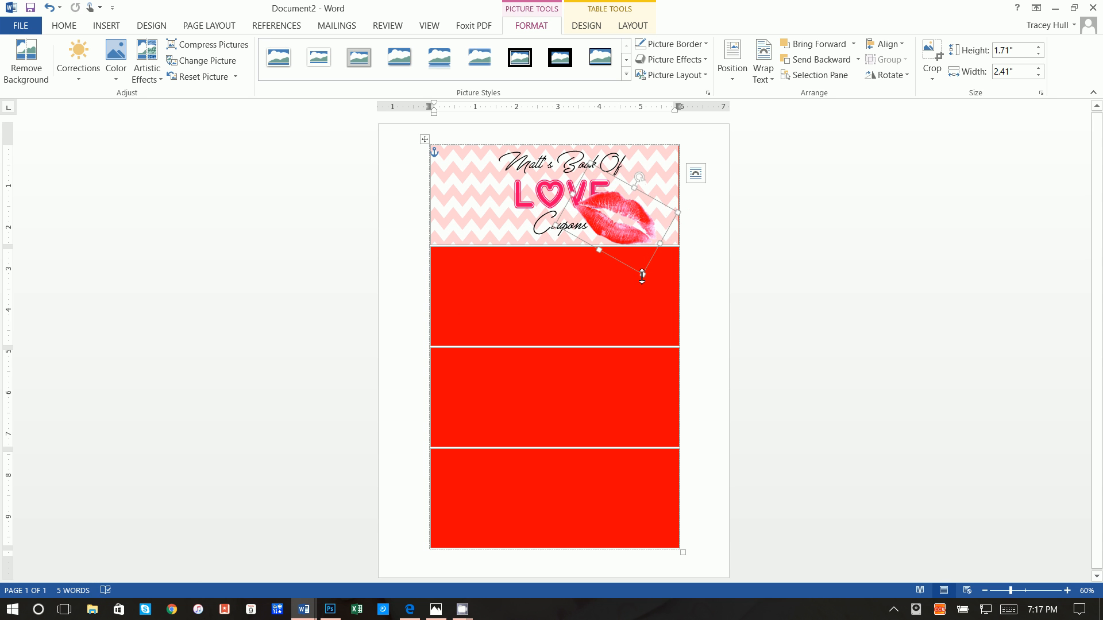
{"action": "left_click_drag", "start_coordinate": [643, 277], "coordinate": [627, 241]}
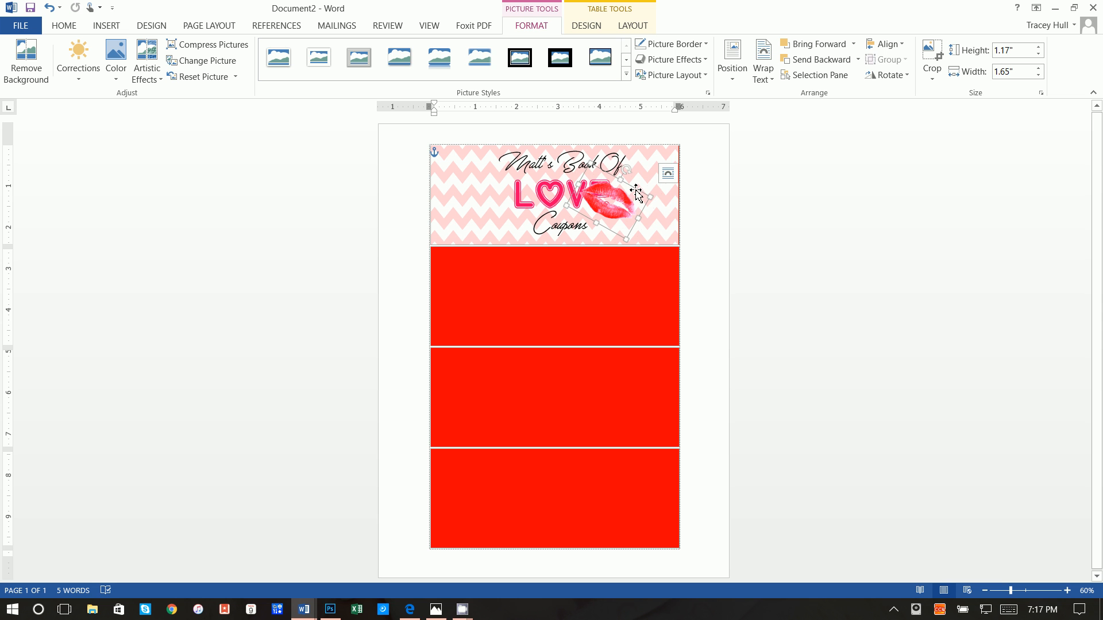
{"action": "mouse_move", "coordinate": [636, 191]}
{"action": "left_mouse_down"}
{"action": "mouse_move", "coordinate": [662, 207]}
{"action": "mouse_move", "coordinate": [644, 179]}
{"action": "mouse_move", "coordinate": [655, 195]}
{"action": "left_mouse_up"}
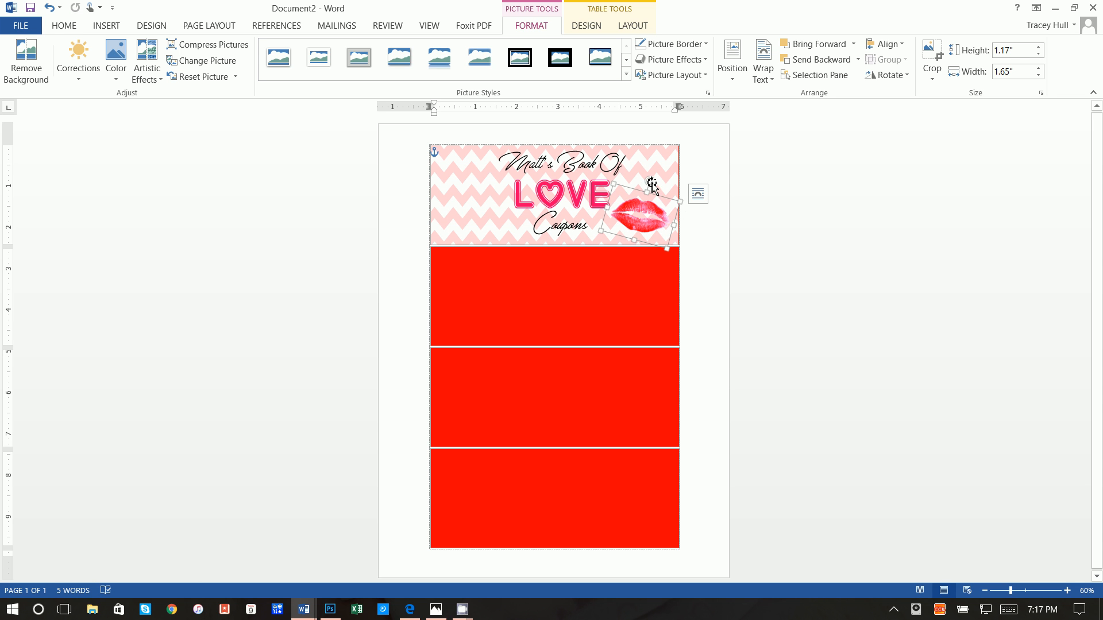
{"action": "left_click_drag", "start_coordinate": [653, 185], "coordinate": [631, 182]}
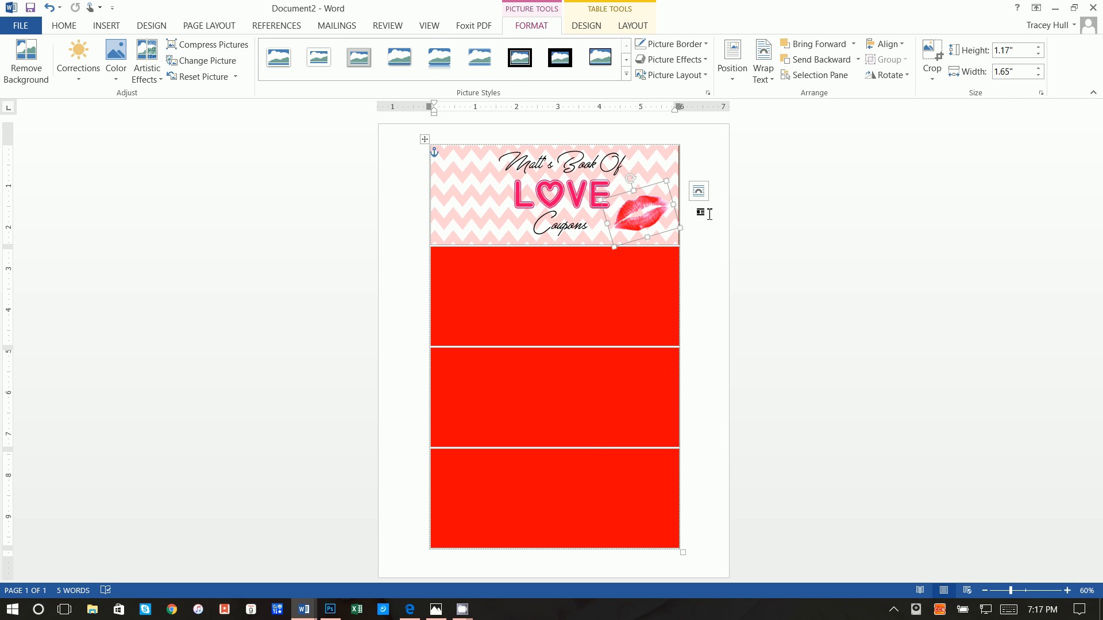
{"action": "left_click", "coordinate": [709, 250]}
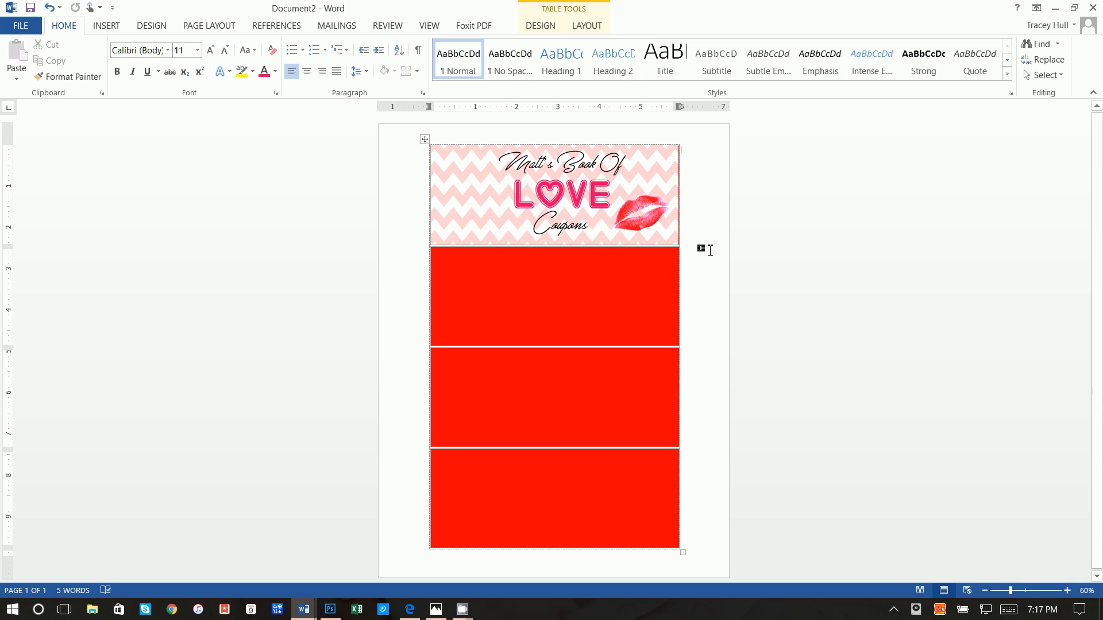
Draw a 3.79"-wide straight horizontal line across the first red coupon cell
{"action": "left_click", "coordinate": [669, 159]}
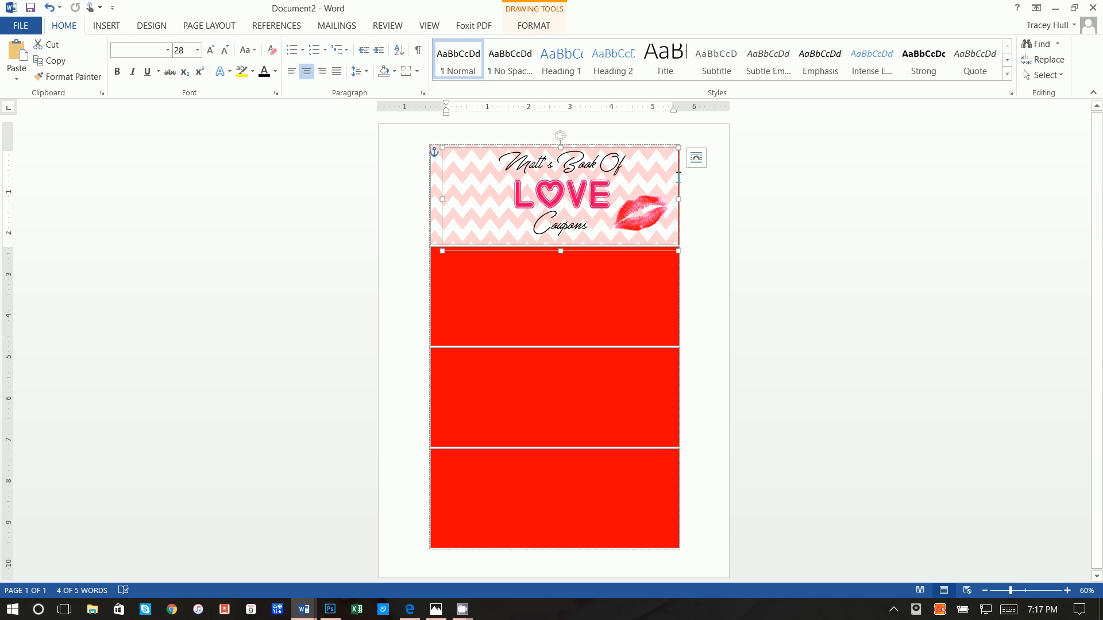
{"action": "left_click", "coordinate": [727, 230]}
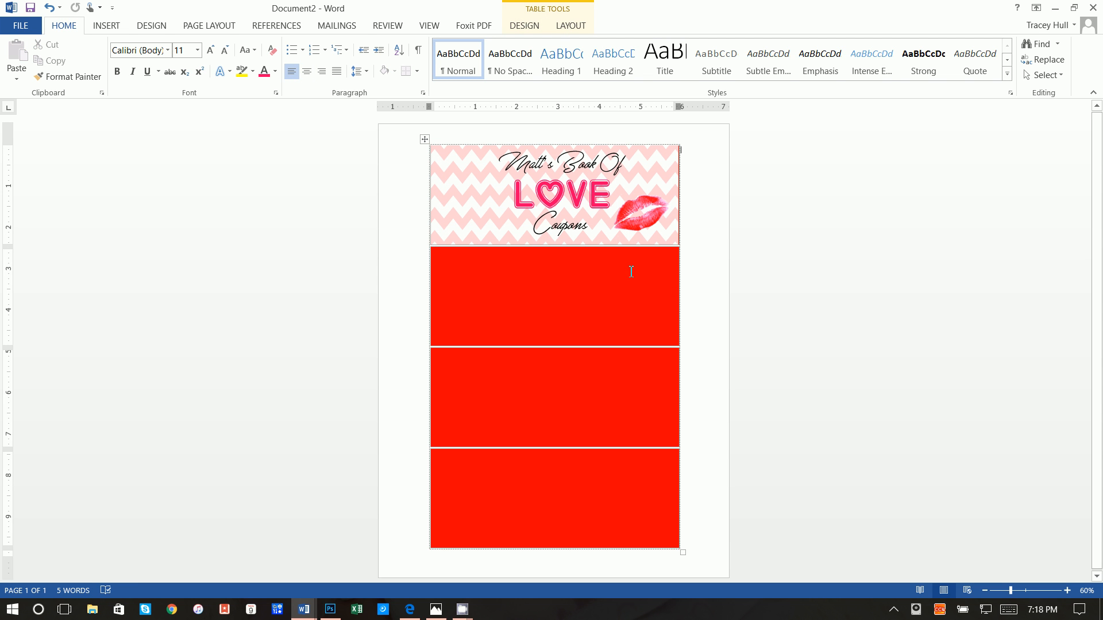
{"action": "left_click", "coordinate": [107, 27]}
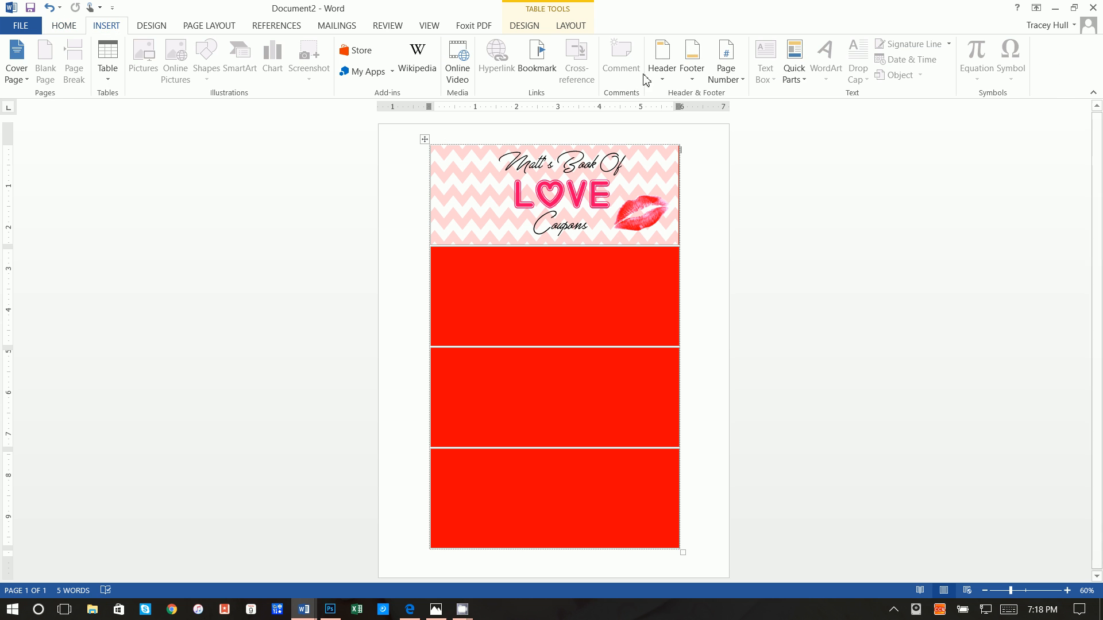
{"action": "left_click", "coordinate": [592, 298]}
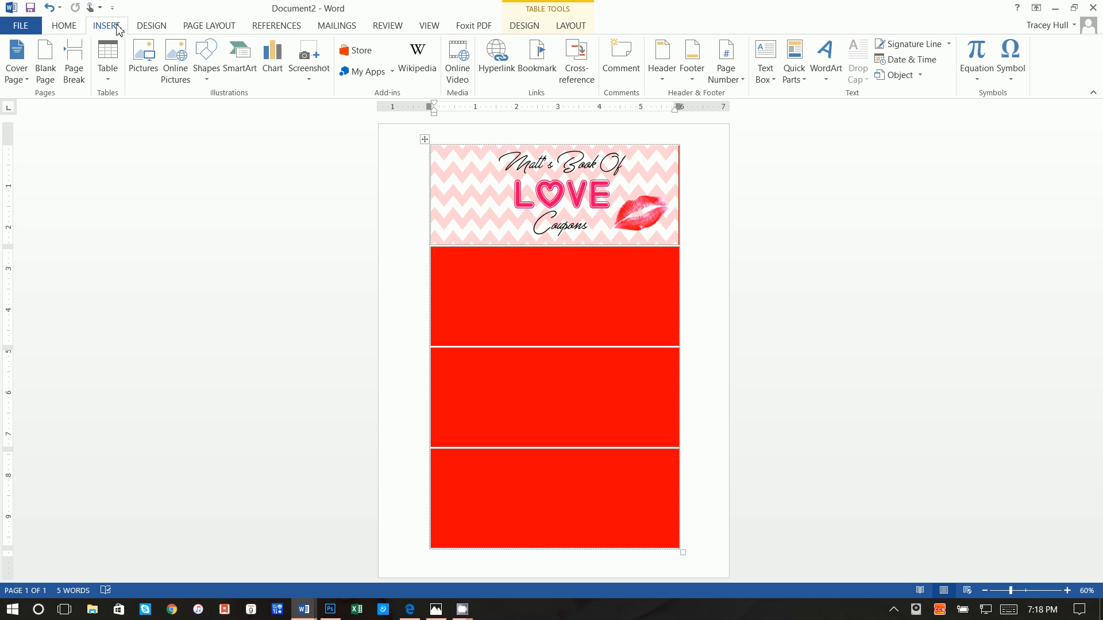
{"action": "left_click", "coordinate": [214, 71]}
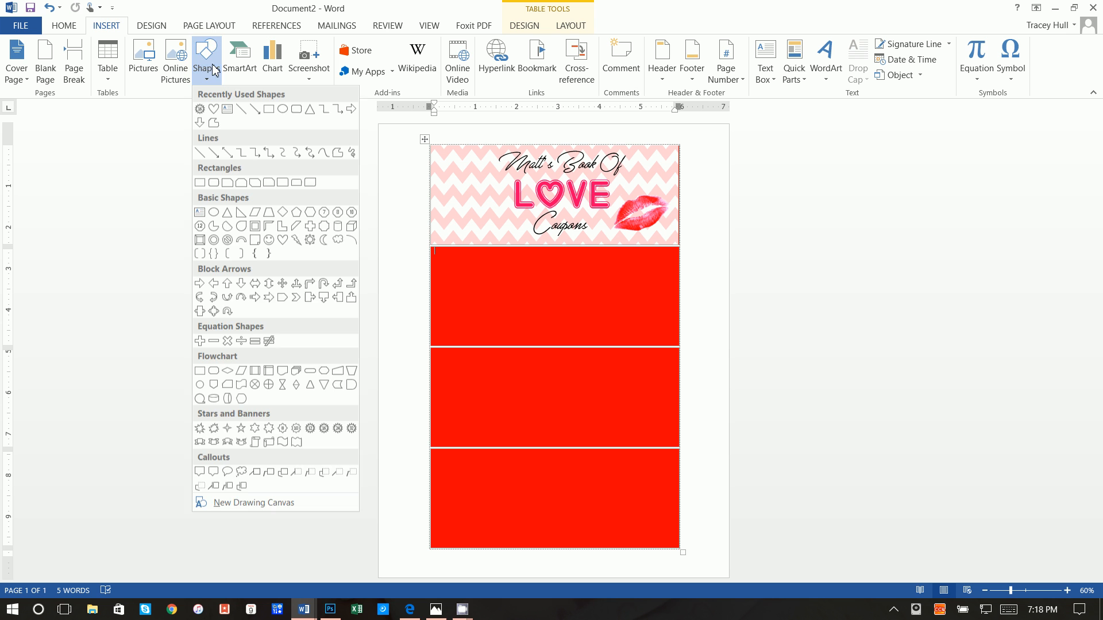
{"action": "left_click", "coordinate": [241, 112]}
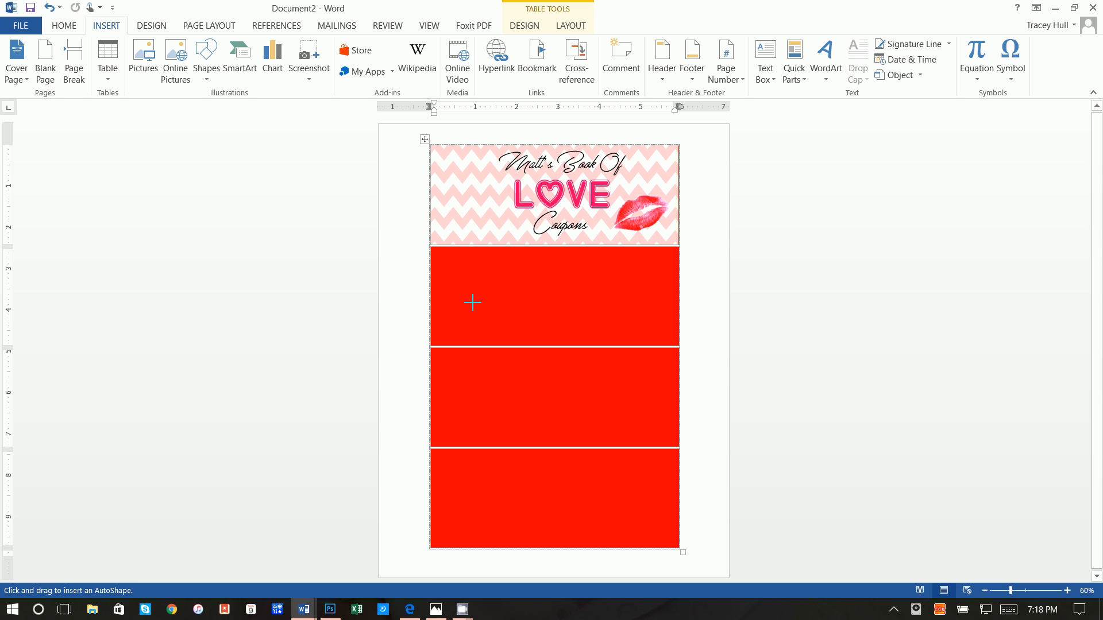
{"action": "left_click_drag", "start_coordinate": [497, 303], "coordinate": [642, 281]}
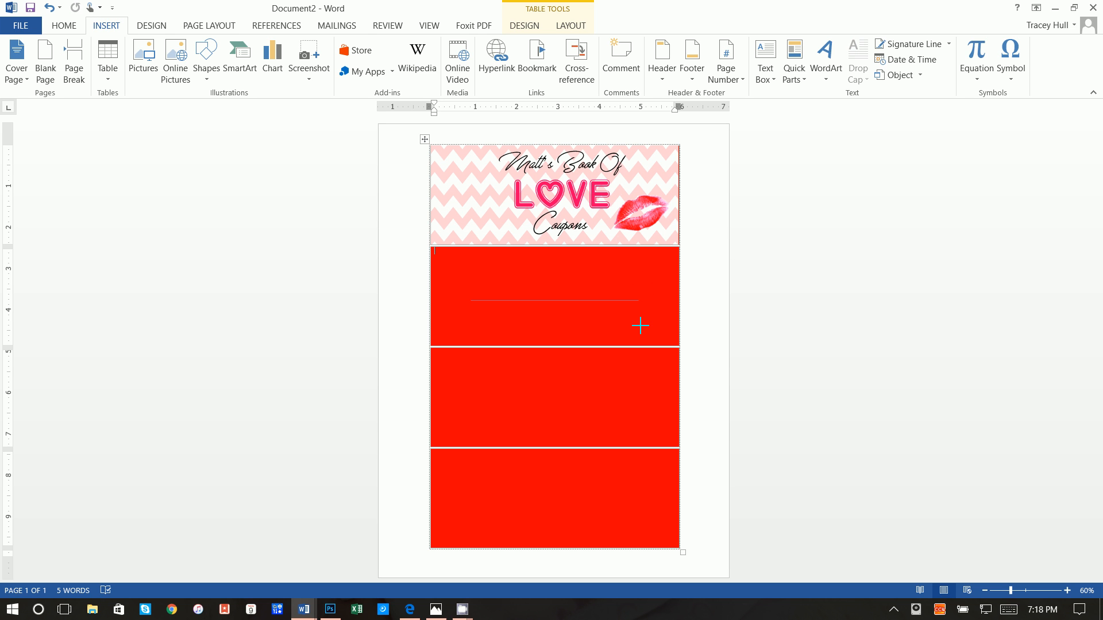
{"action": "left_click_drag", "start_coordinate": [640, 319], "coordinate": [634, 310]}
{"action": "left_click_drag", "start_coordinate": [629, 305], "coordinate": [629, 305]}
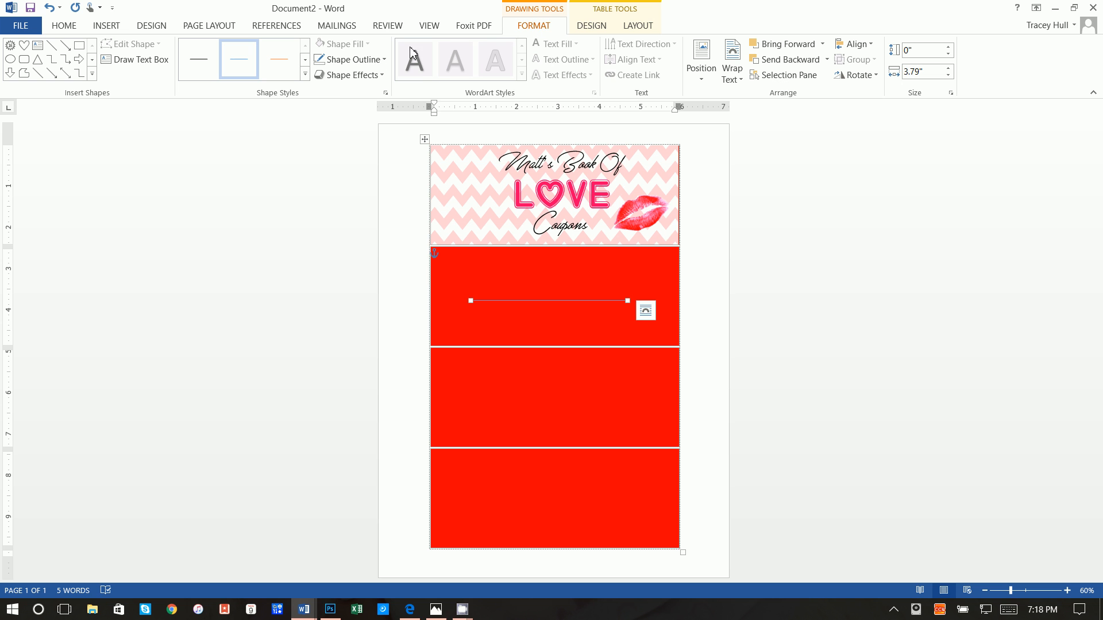
Make the horizontal line's outline White with a heavier weight
{"action": "left_click", "coordinate": [353, 60]}
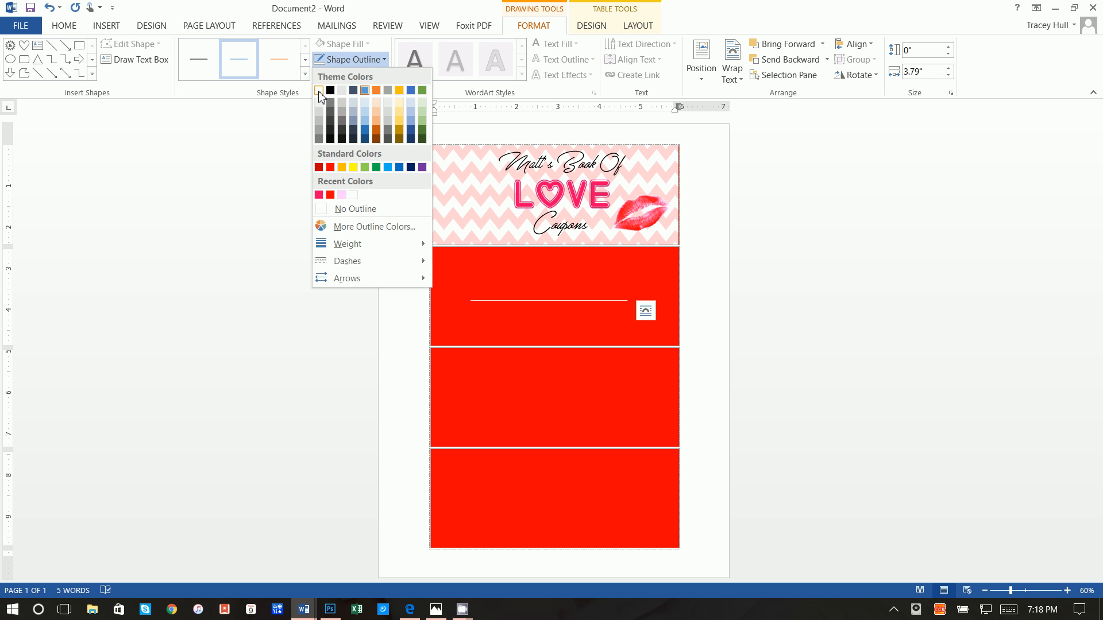
{"action": "left_click", "coordinate": [319, 92]}
{"action": "left_click", "coordinate": [351, 60]}
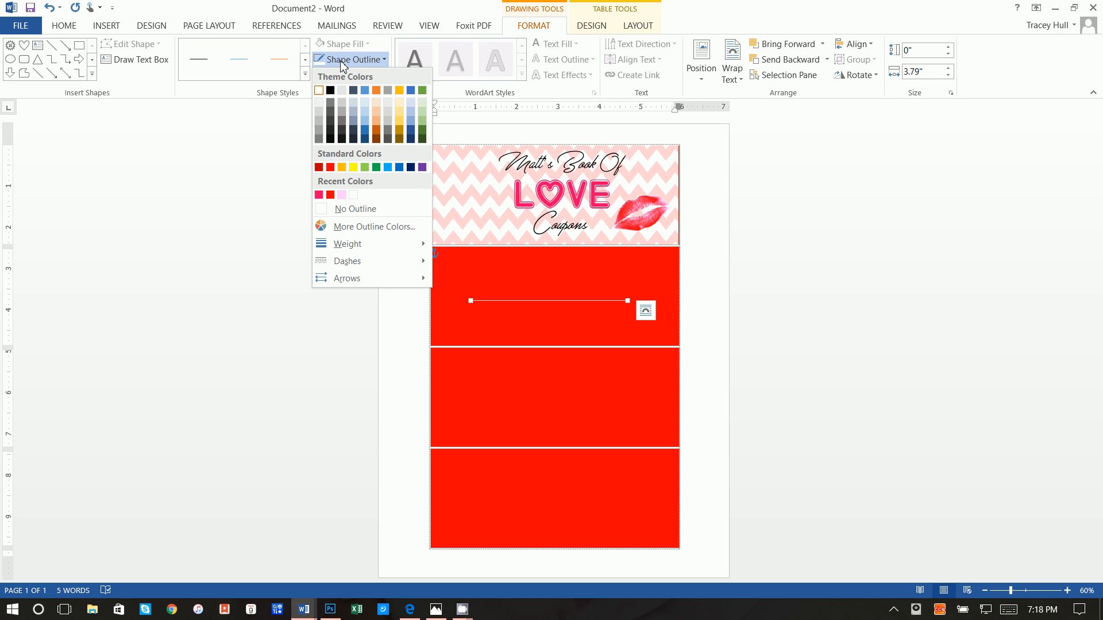
{"action": "mouse_move", "coordinate": [364, 243]}
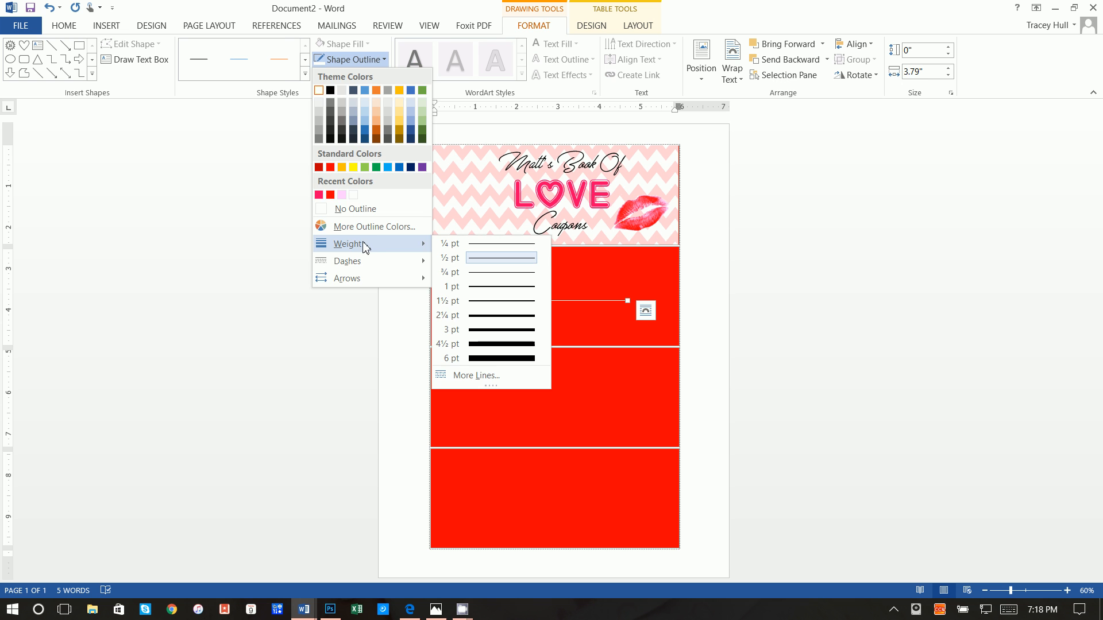
{"action": "left_click", "coordinate": [557, 28]}
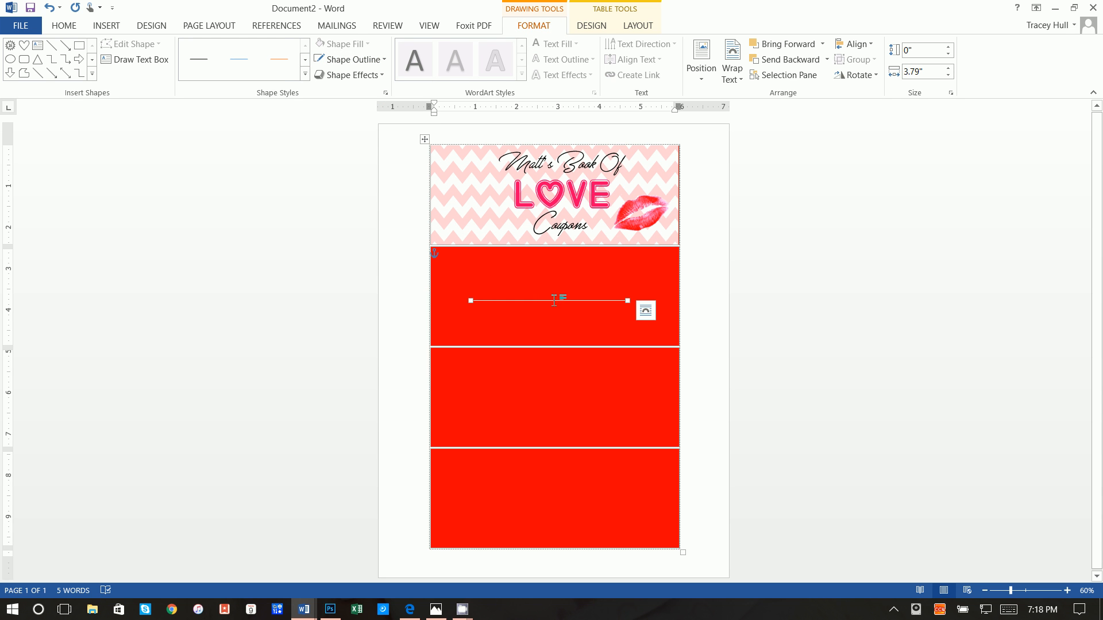
{"action": "left_click", "coordinate": [350, 59]}
{"action": "left_click", "coordinate": [347, 59]}
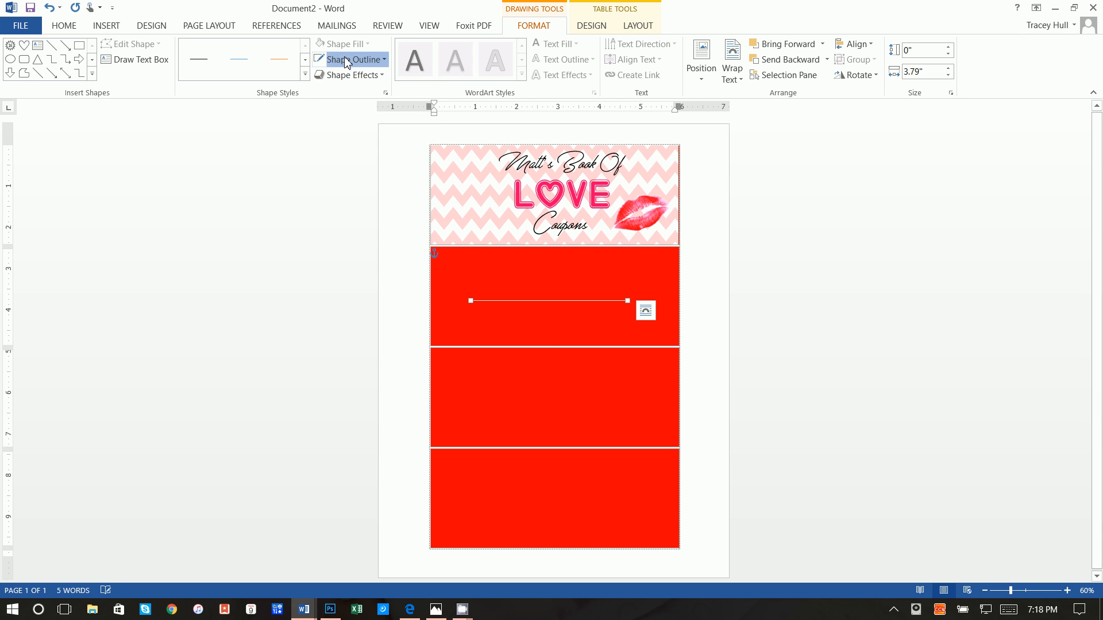
{"action": "left_click", "coordinate": [348, 59]}
{"action": "mouse_move", "coordinate": [348, 243]}
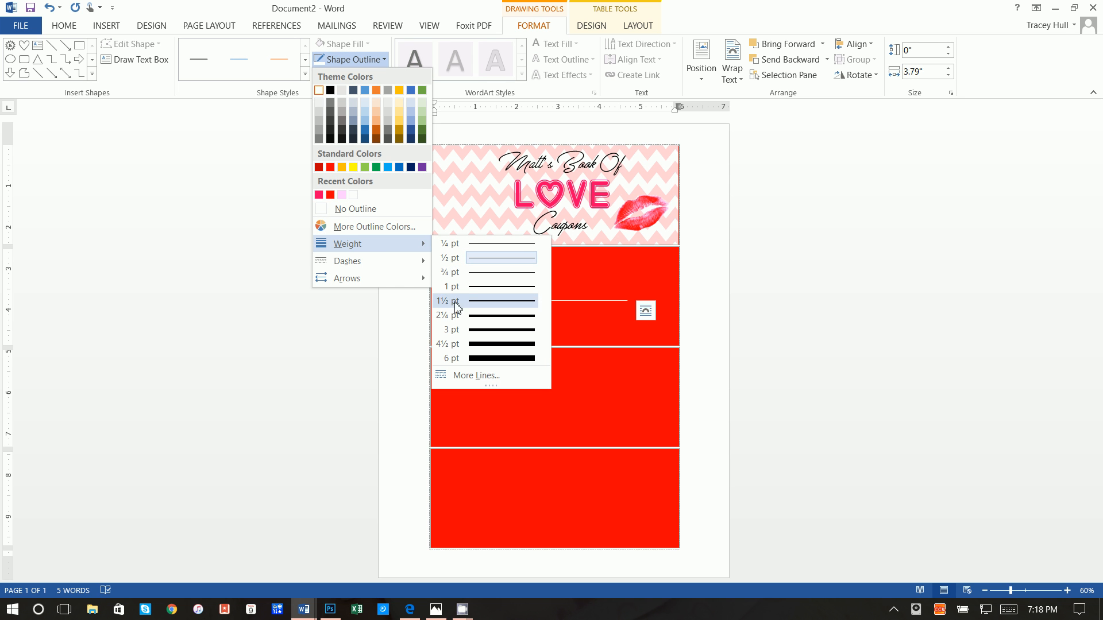
{"action": "left_click", "coordinate": [458, 316]}
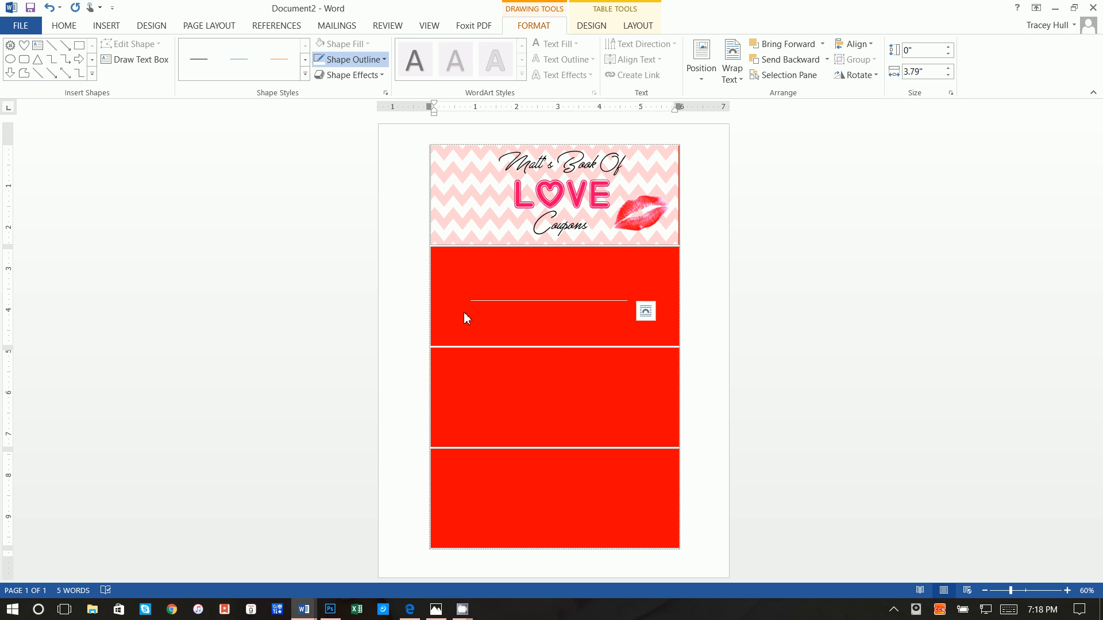
Draw a small 0.69" by 0.83" heart shape at the top-left of the first red cell
{"action": "left_click", "coordinate": [106, 25]}
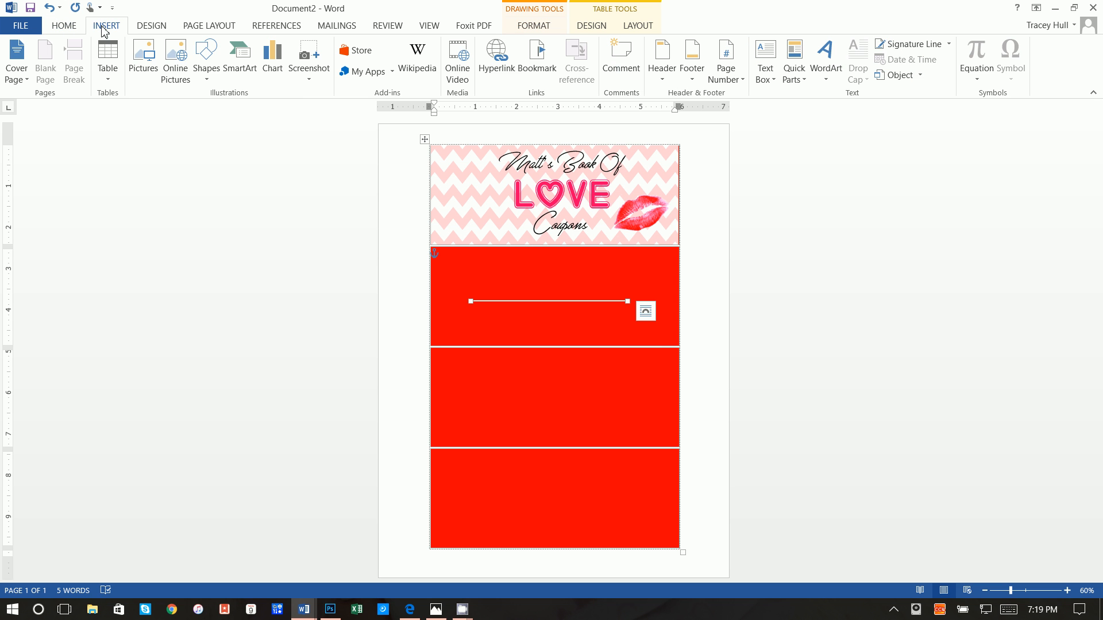
{"action": "left_click", "coordinate": [205, 73]}
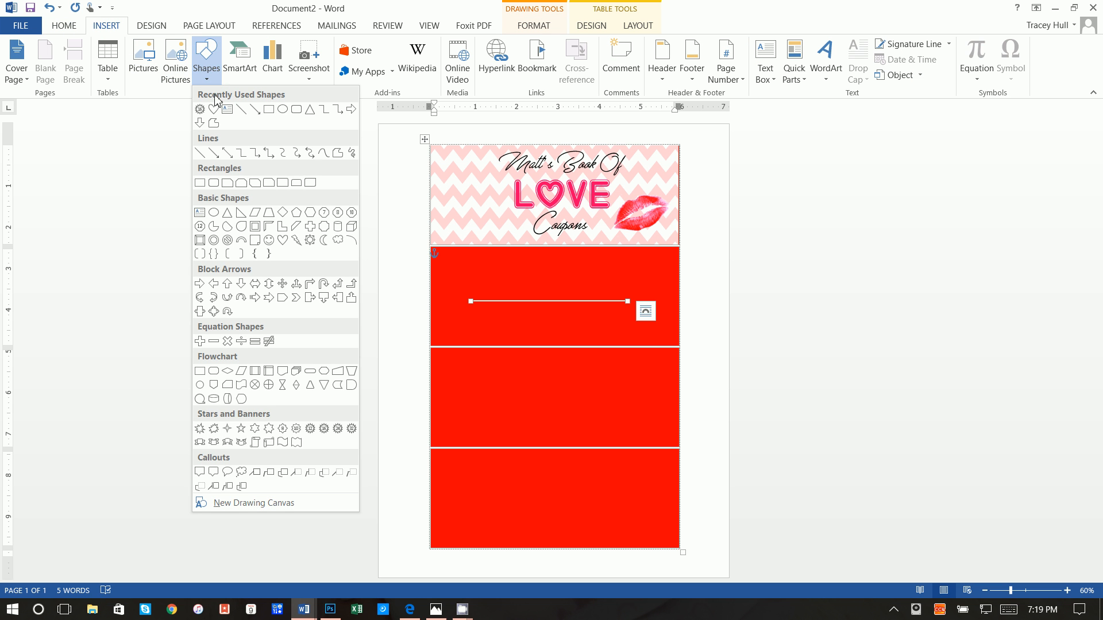
{"action": "left_click", "coordinate": [214, 115]}
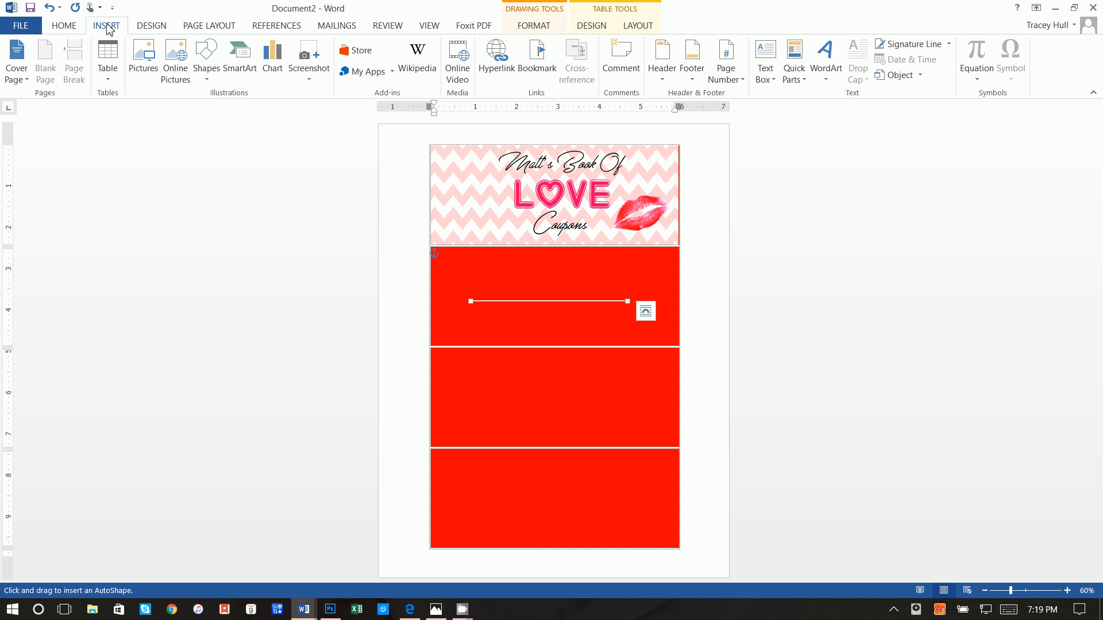
{"action": "left_click", "coordinate": [206, 63]}
{"action": "left_click", "coordinate": [214, 109]}
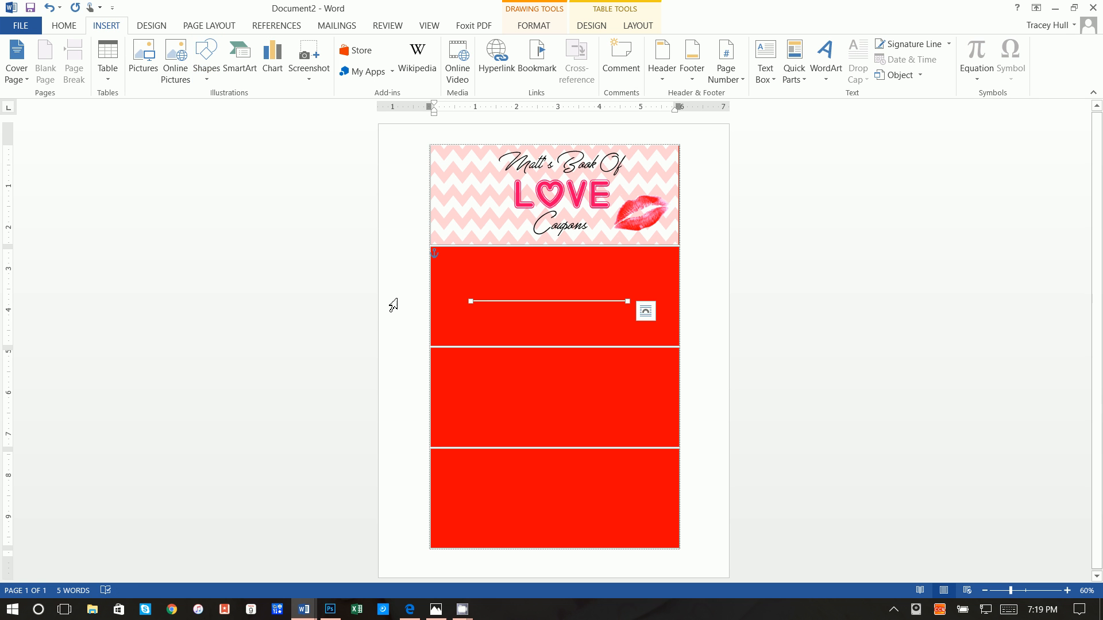
{"action": "left_click", "coordinate": [458, 291]}
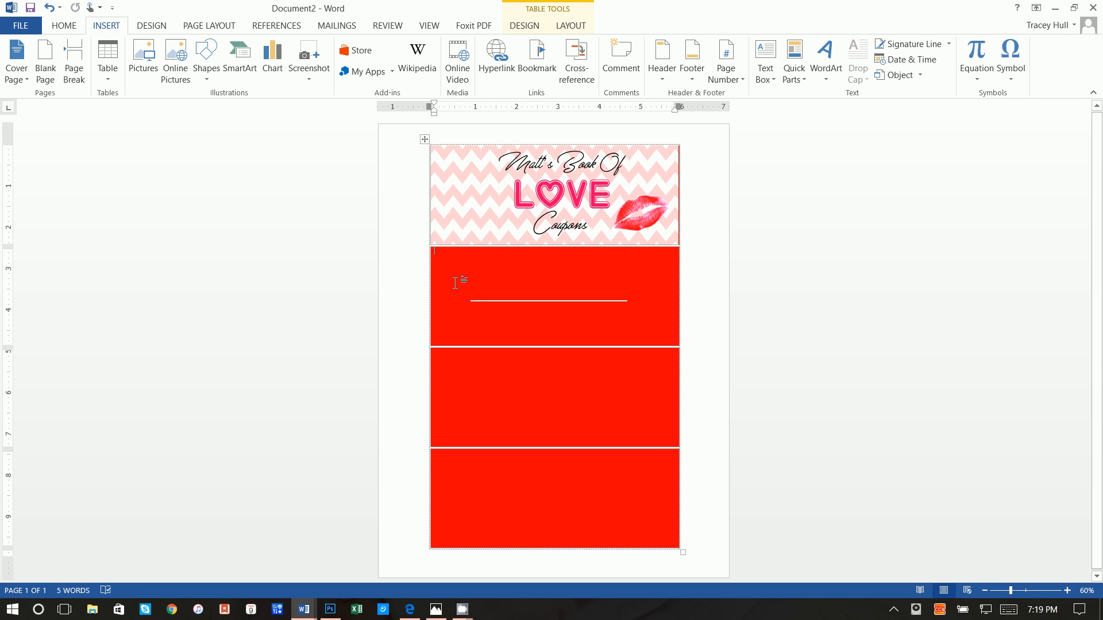
{"action": "left_click", "coordinate": [210, 60]}
{"action": "left_click", "coordinate": [213, 108]}
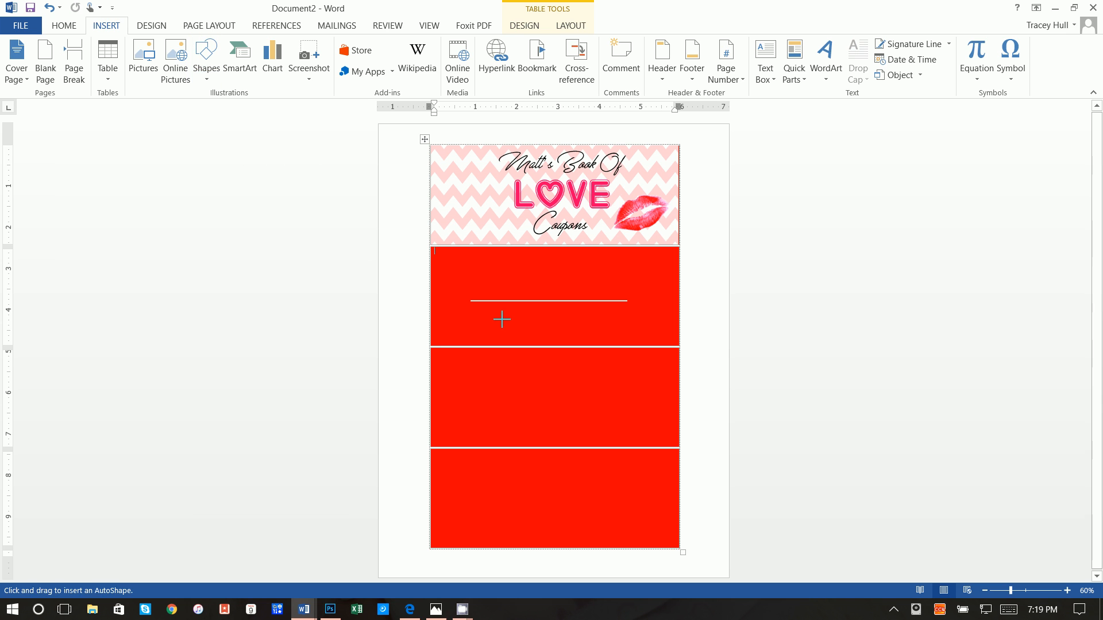
{"action": "left_click_drag", "start_coordinate": [442, 258], "coordinate": [476, 286]}
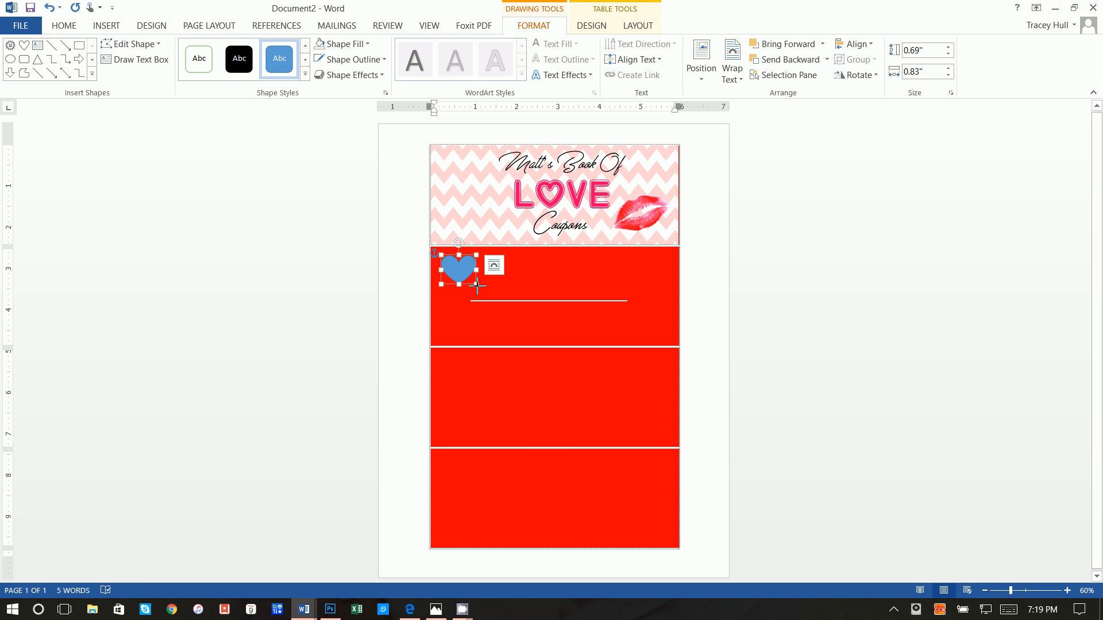
{"action": "left_click", "coordinate": [506, 302]}
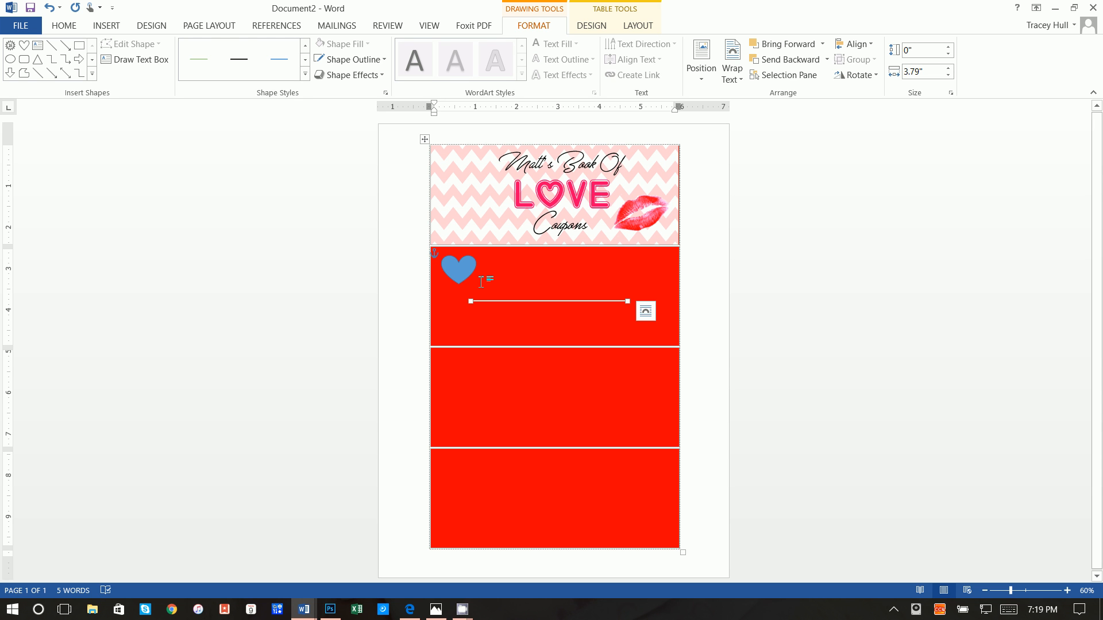
{"action": "left_click", "coordinate": [466, 267]}
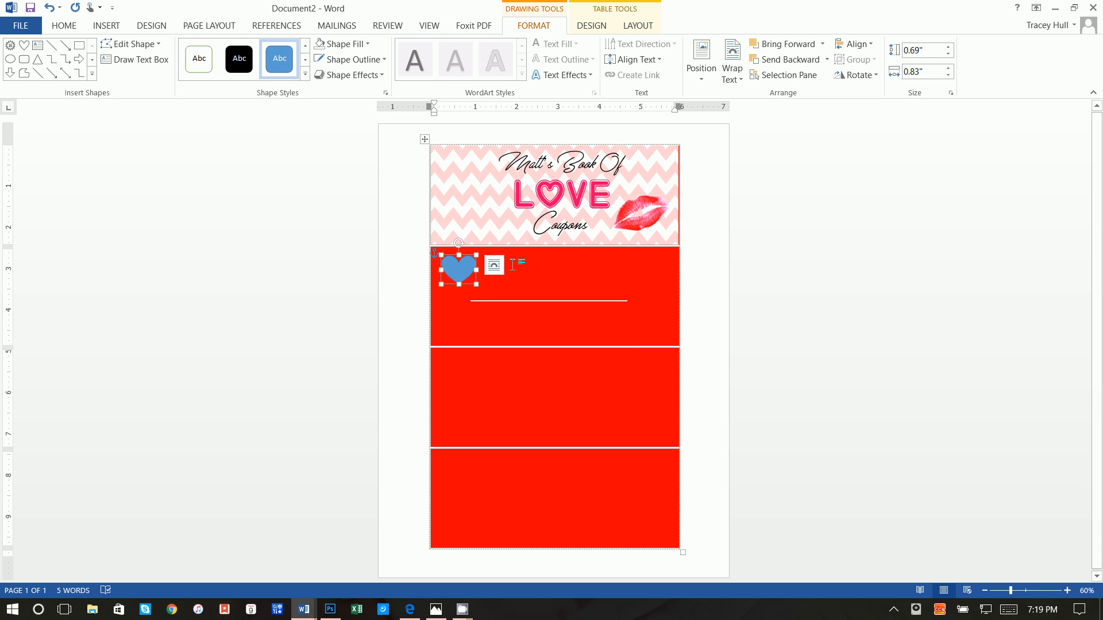
Move the heart to the line's left end, tilt it slightly, and colour it light pink with a pink-red outline
{"action": "key", "text": "Escape"}
{"action": "left_click_drag", "start_coordinate": [469, 265], "coordinate": [480, 294]}
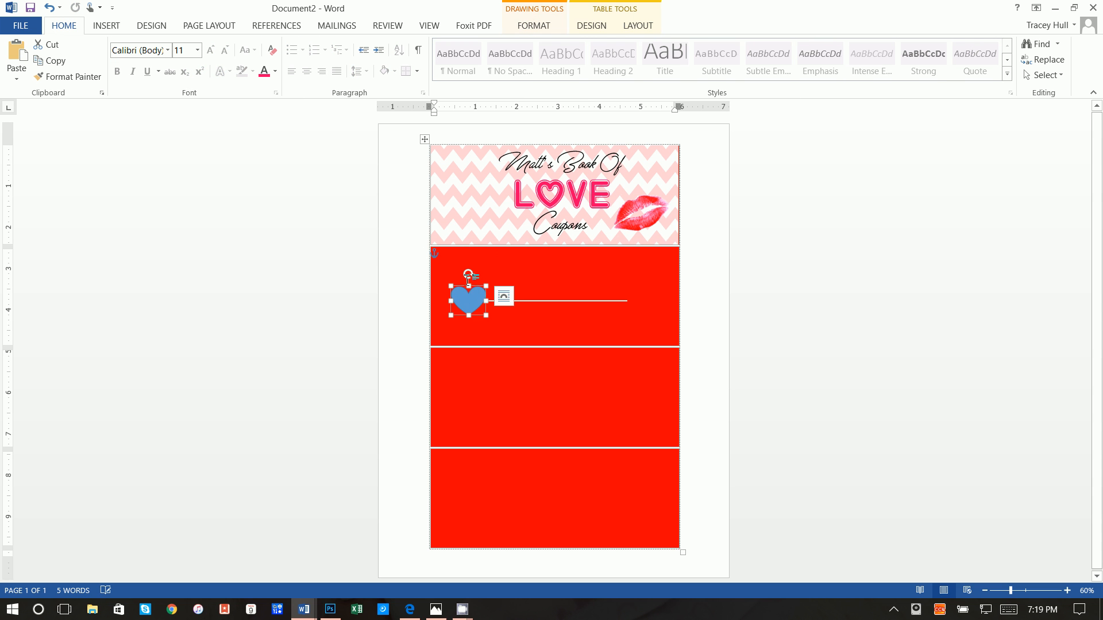
{"action": "left_click_drag", "start_coordinate": [468, 276], "coordinate": [463, 275]}
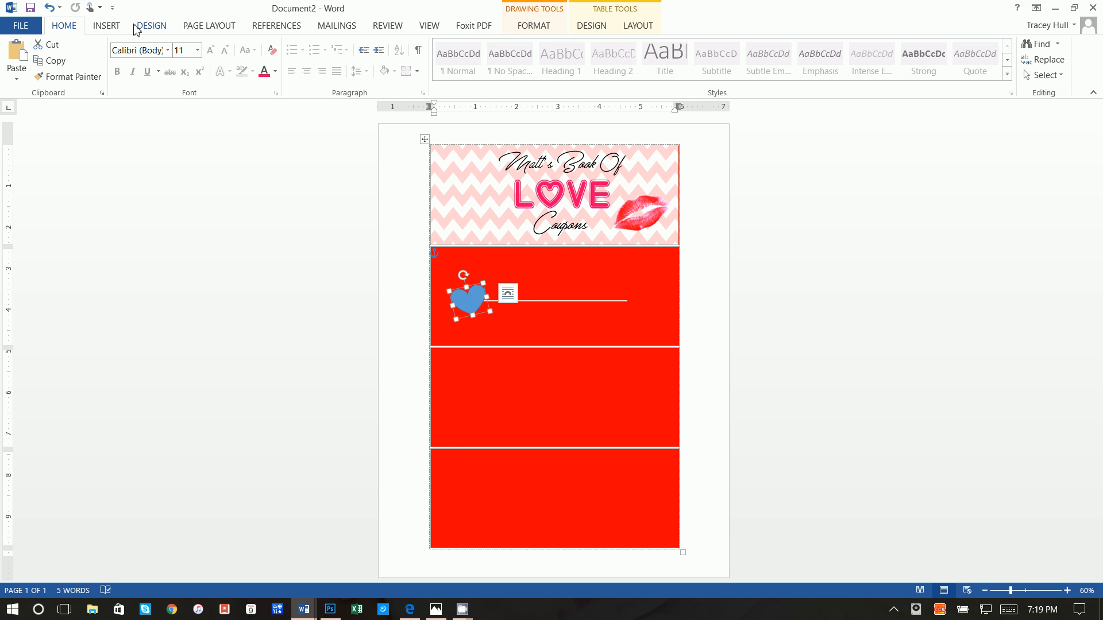
{"action": "left_click", "coordinate": [529, 27]}
{"action": "left_click", "coordinate": [344, 45]}
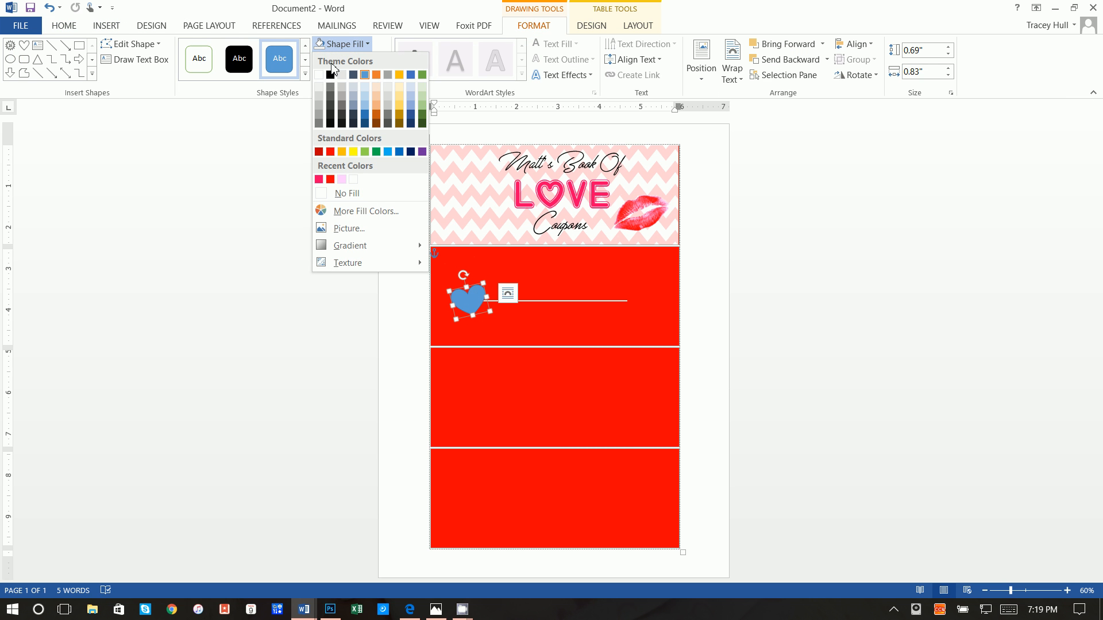
{"action": "left_click", "coordinate": [343, 180]}
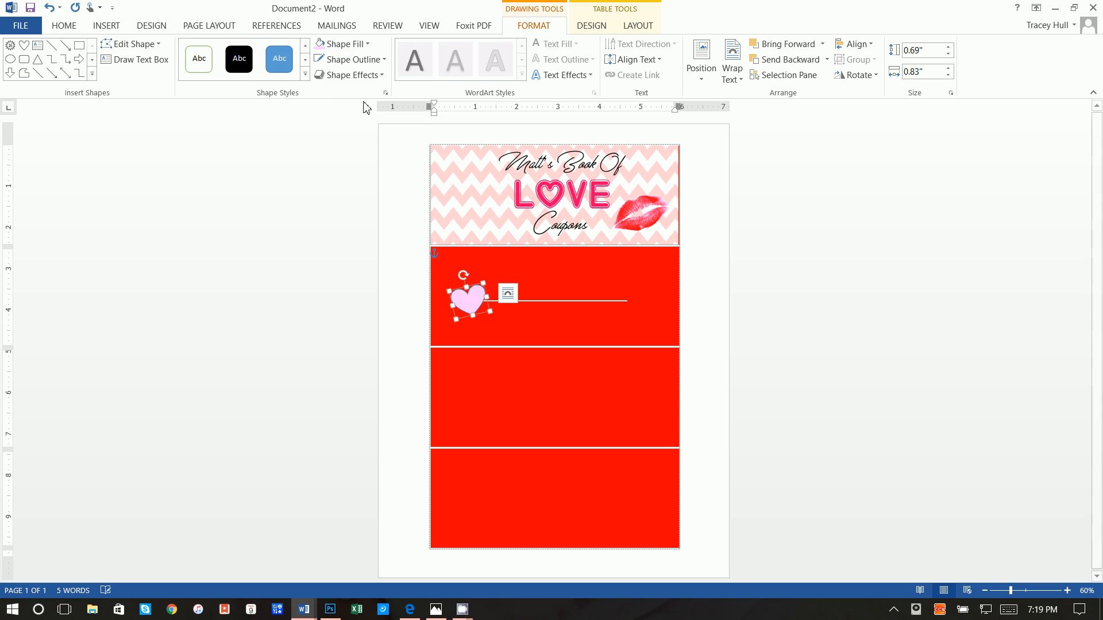
{"action": "left_click", "coordinate": [349, 59]}
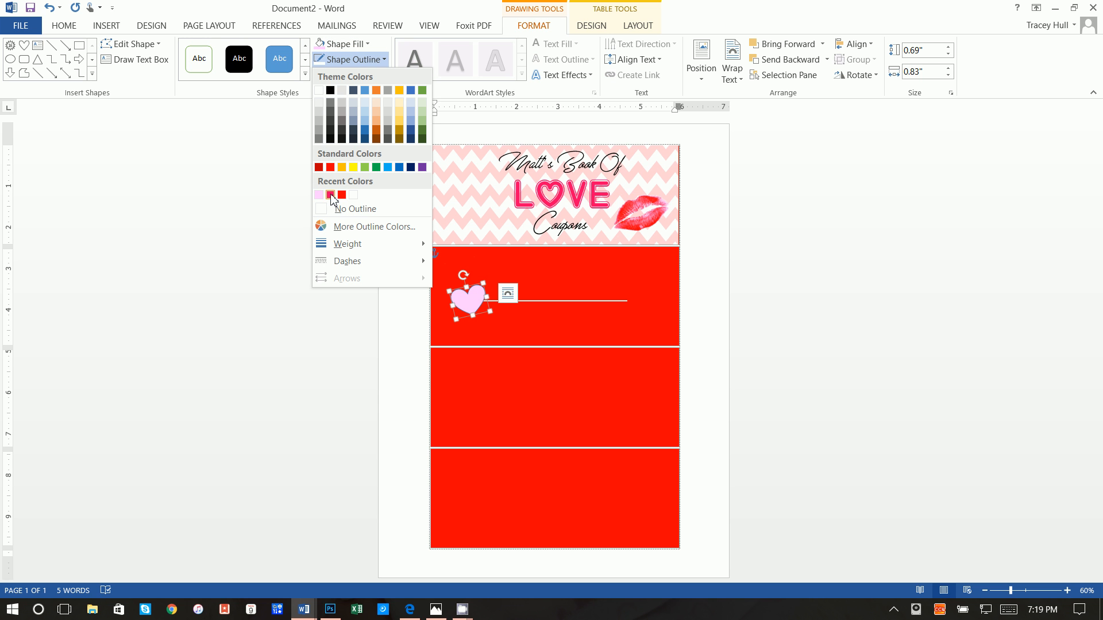
{"action": "left_click", "coordinate": [330, 195]}
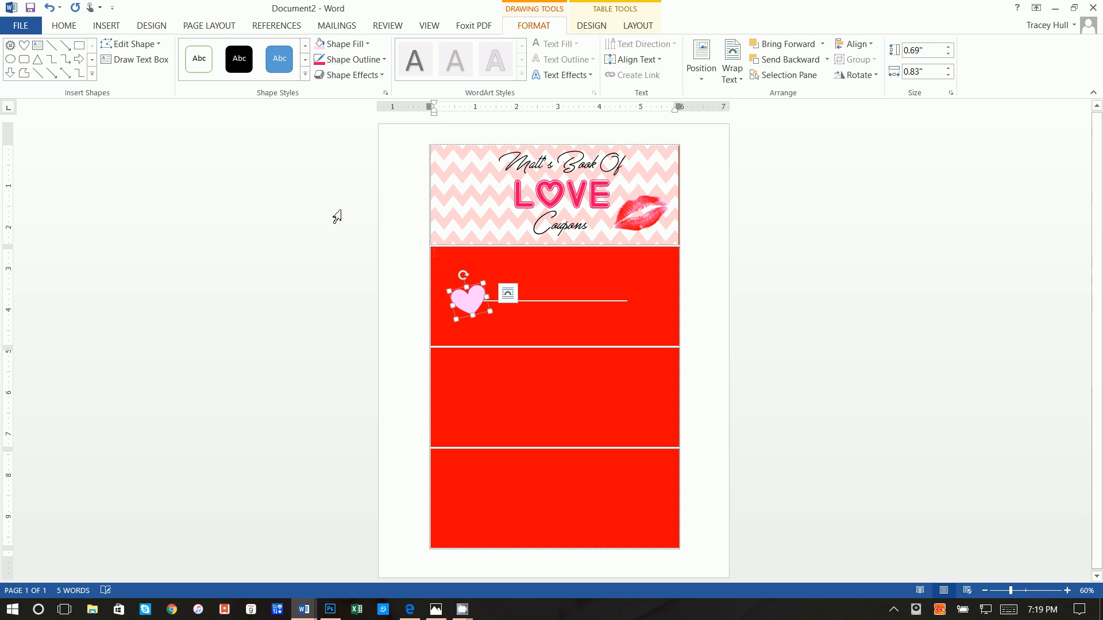
Duplicate the pink heart and place the copy at the line's right end
{"action": "right_click", "coordinate": [482, 295]}
{"action": "left_click", "coordinate": [509, 317]}
{"action": "left_click", "coordinate": [530, 269]}
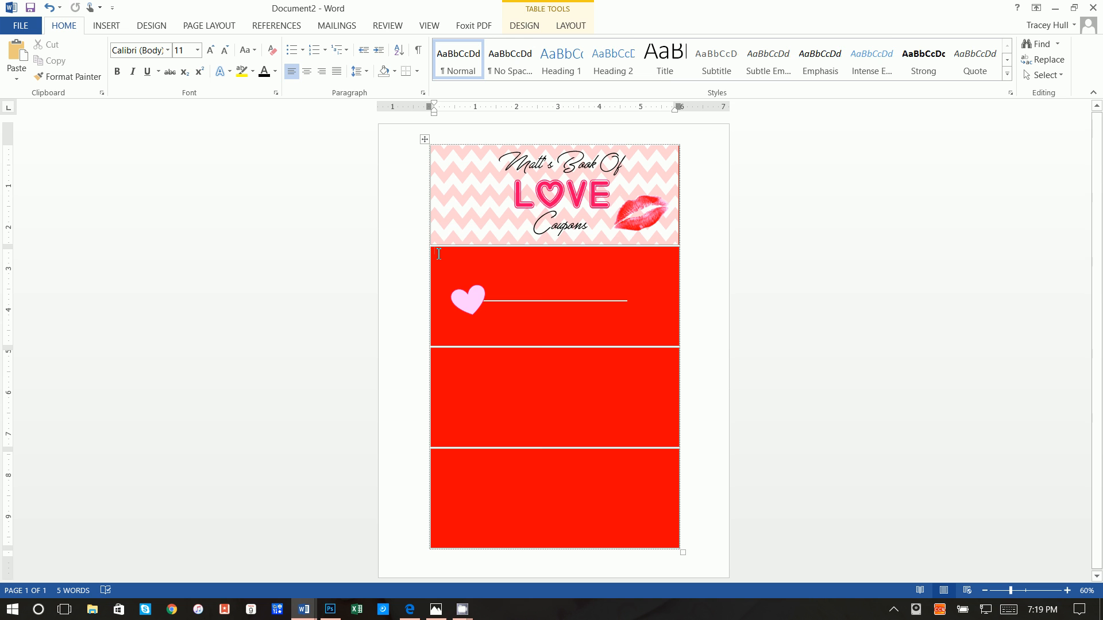
{"action": "right_click", "coordinate": [438, 253]}
{"action": "left_click", "coordinate": [465, 315]}
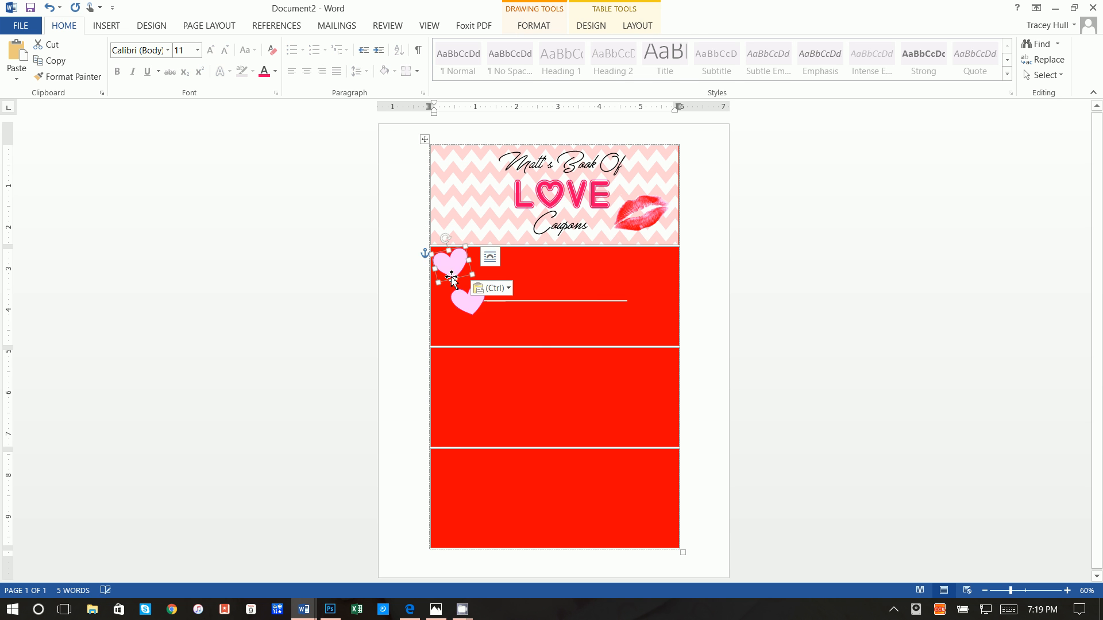
{"action": "left_click_drag", "start_coordinate": [455, 276], "coordinate": [634, 276]}
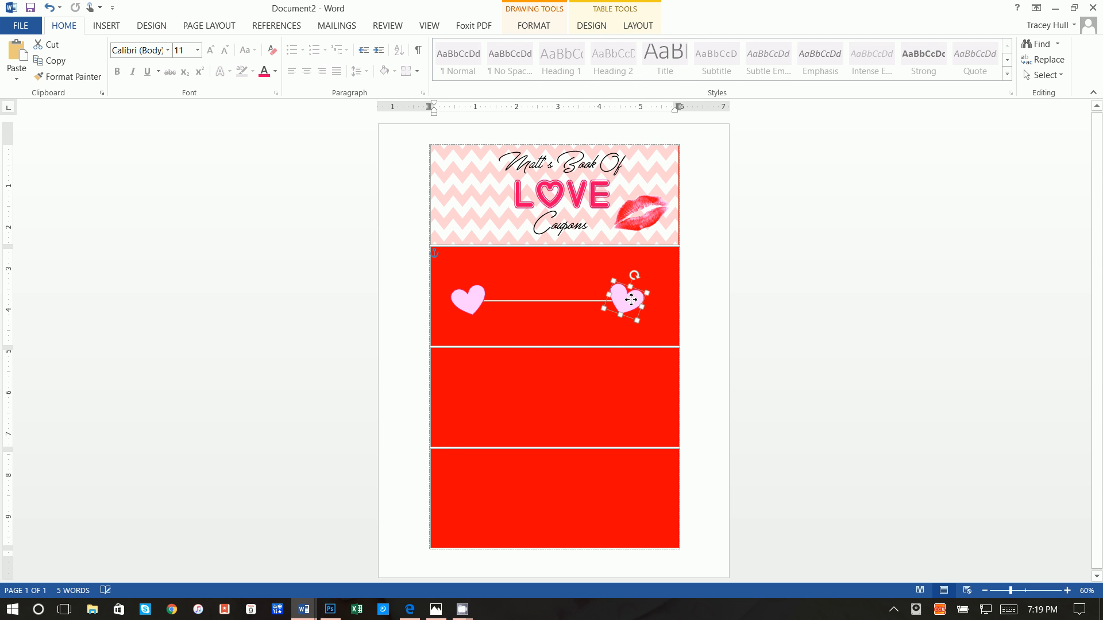
{"action": "left_click", "coordinate": [713, 312]}
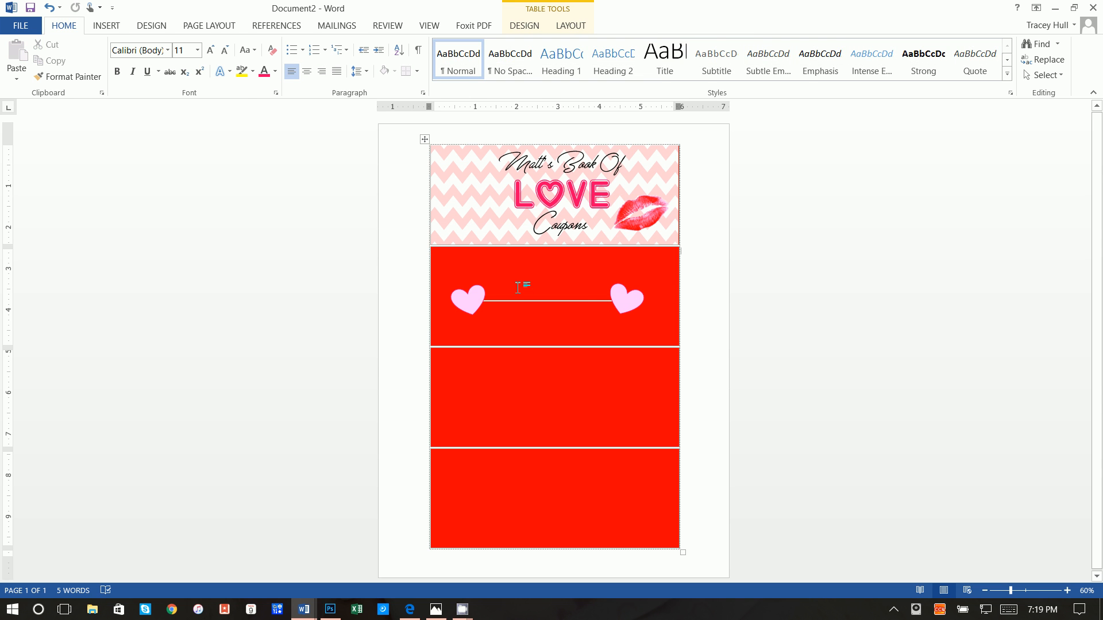
{"action": "left_click", "coordinate": [120, 25]}
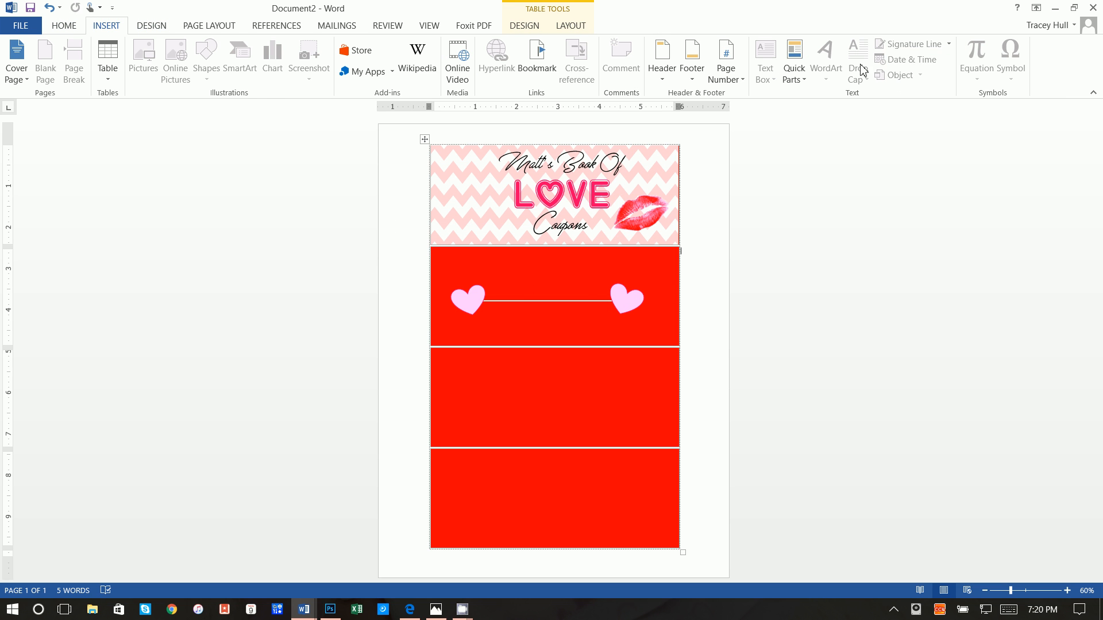
Draw a text box covering the first red coupon
{"action": "left_click", "coordinate": [505, 265]}
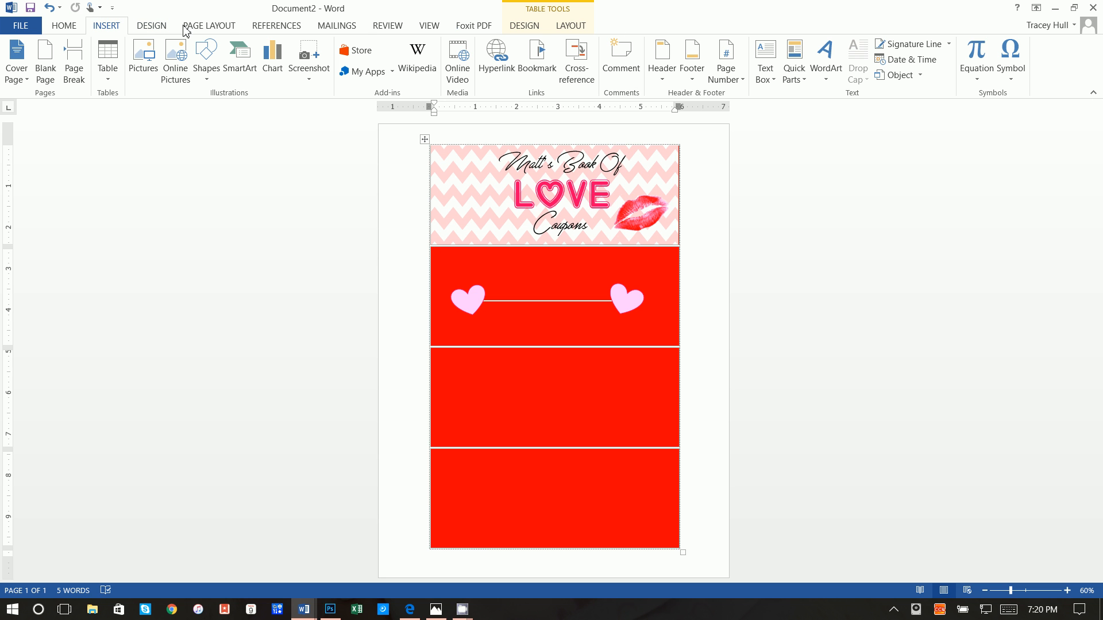
{"action": "left_click", "coordinate": [765, 61]}
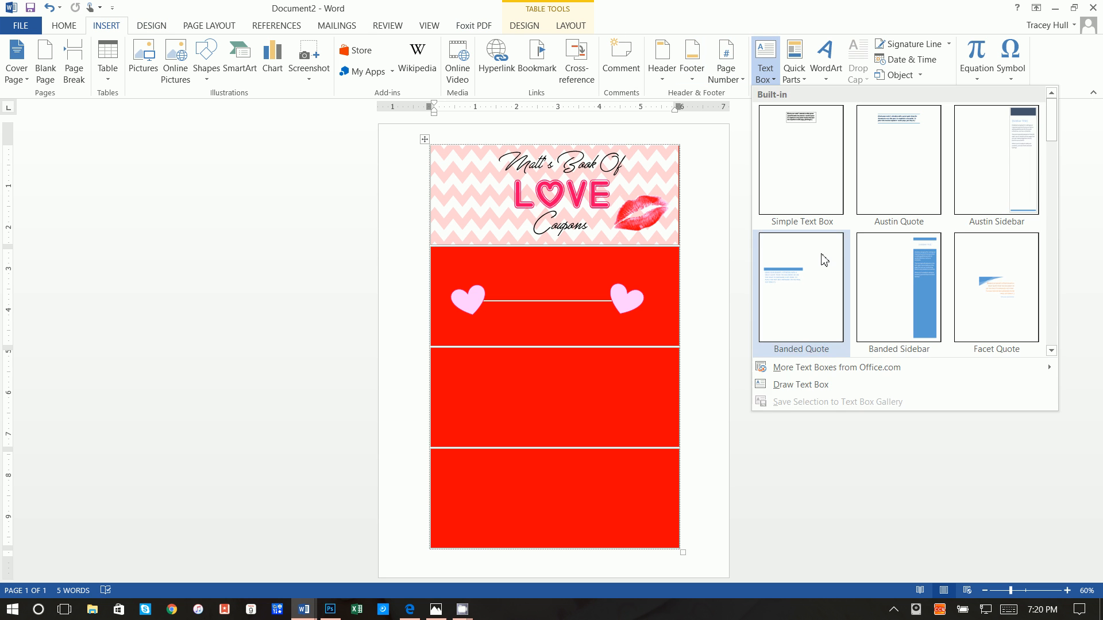
{"action": "left_click", "coordinate": [829, 386]}
{"action": "mouse_move", "coordinate": [436, 248]}
{"action": "left_mouse_down"}
{"action": "mouse_move", "coordinate": [586, 336]}
{"action": "mouse_move", "coordinate": [665, 330]}
{"action": "mouse_move", "coordinate": [674, 346]}
{"action": "left_mouse_up"}
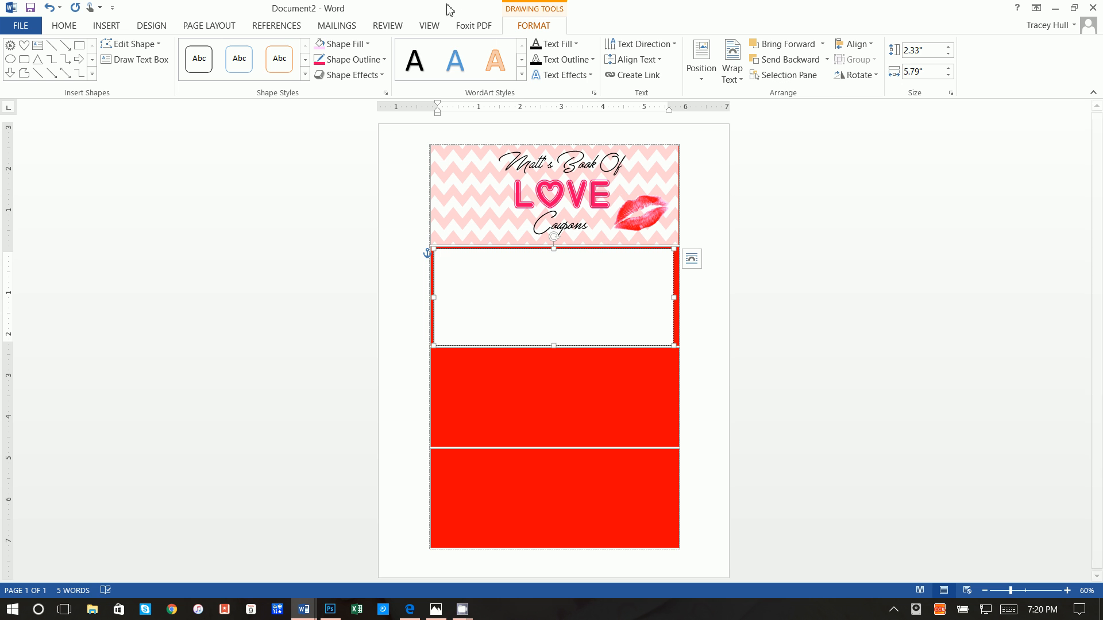
Give the text box No Fill and No Outline, then enter the coupon wording and select it
{"action": "left_click", "coordinate": [350, 43]}
{"action": "left_click", "coordinate": [356, 196]}
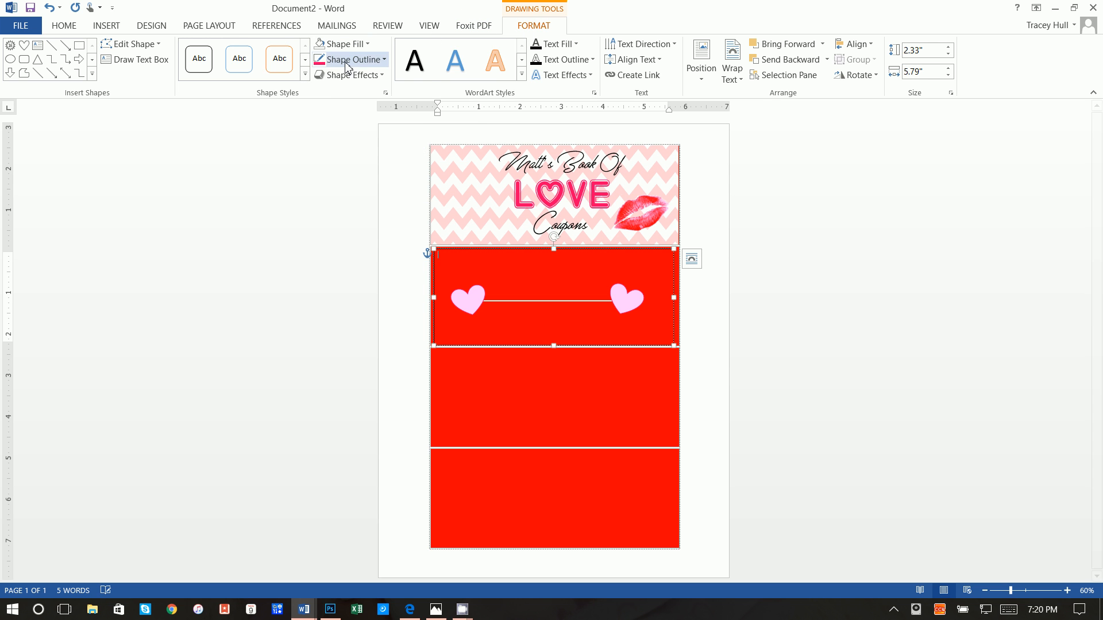
{"action": "left_click", "coordinate": [351, 59]}
{"action": "left_click", "coordinate": [345, 208]}
{"action": "left_click", "coordinate": [469, 277]}
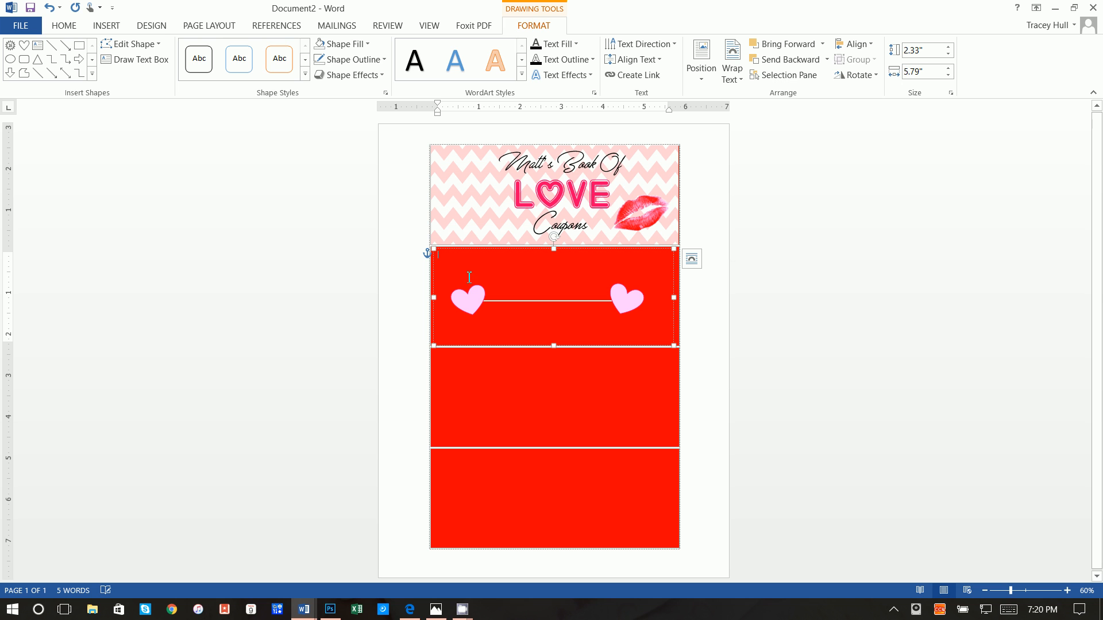
{"action": "type", "text": "Love Coupon"}
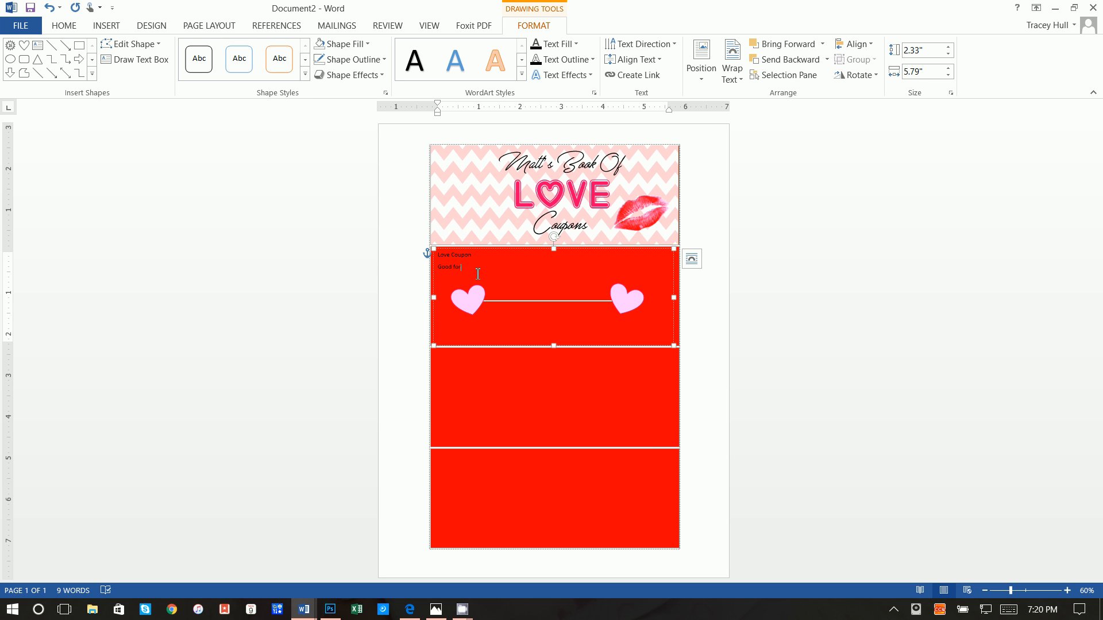
{"action": "key", "text": "ctrl+a"}
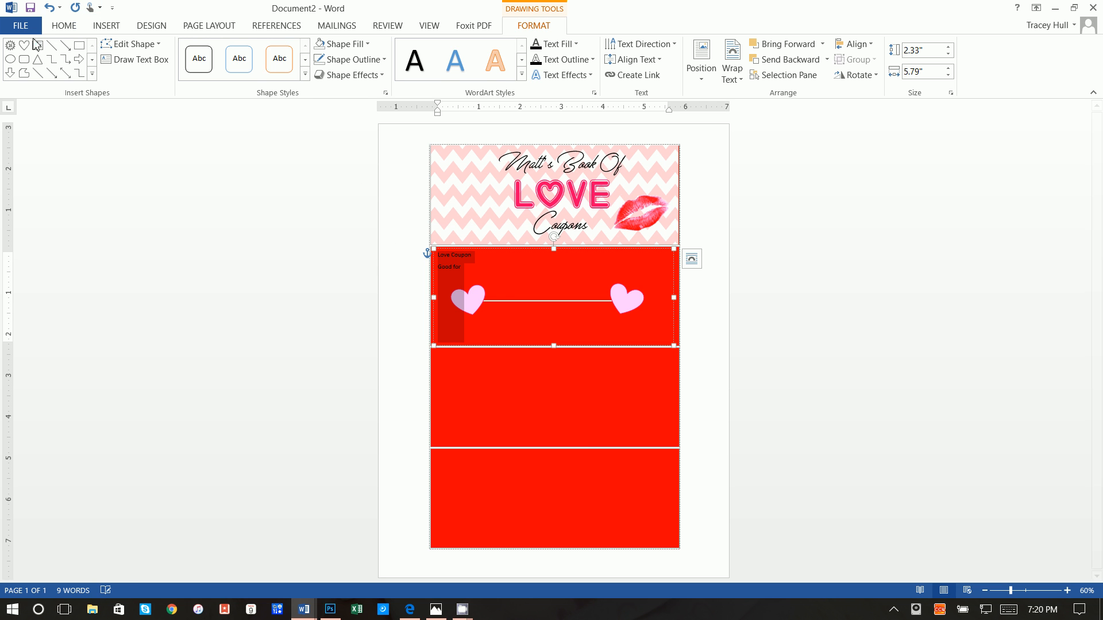
Set the text box paragraphs to 0 pt spacing after and single line spacing
{"action": "left_click", "coordinate": [63, 26]}
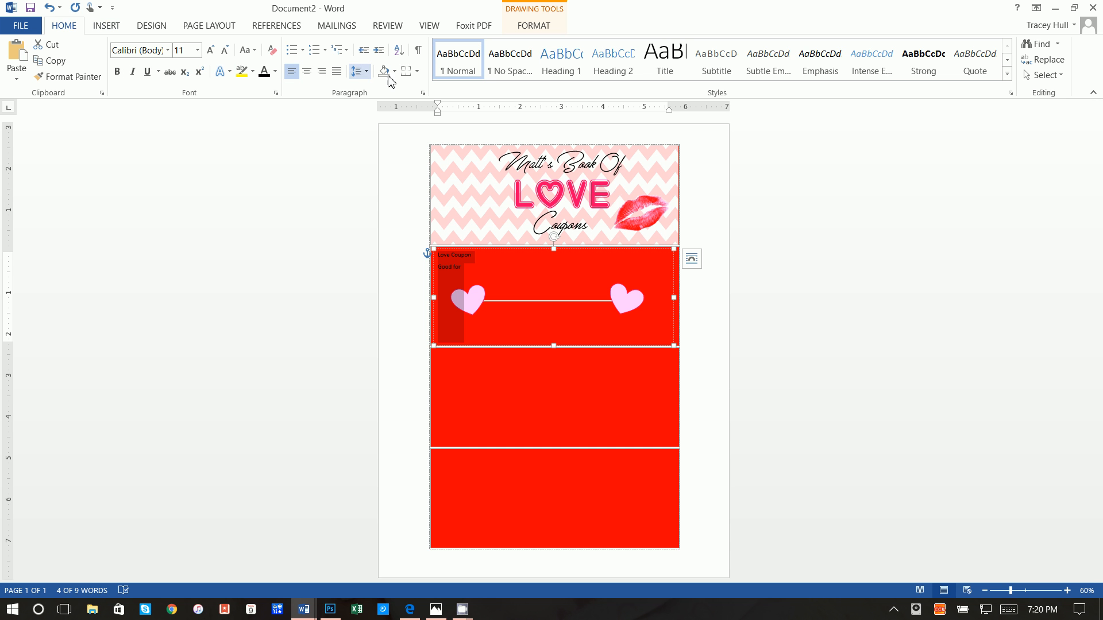
{"action": "left_click", "coordinate": [357, 73]}
{"action": "left_click", "coordinate": [380, 184]}
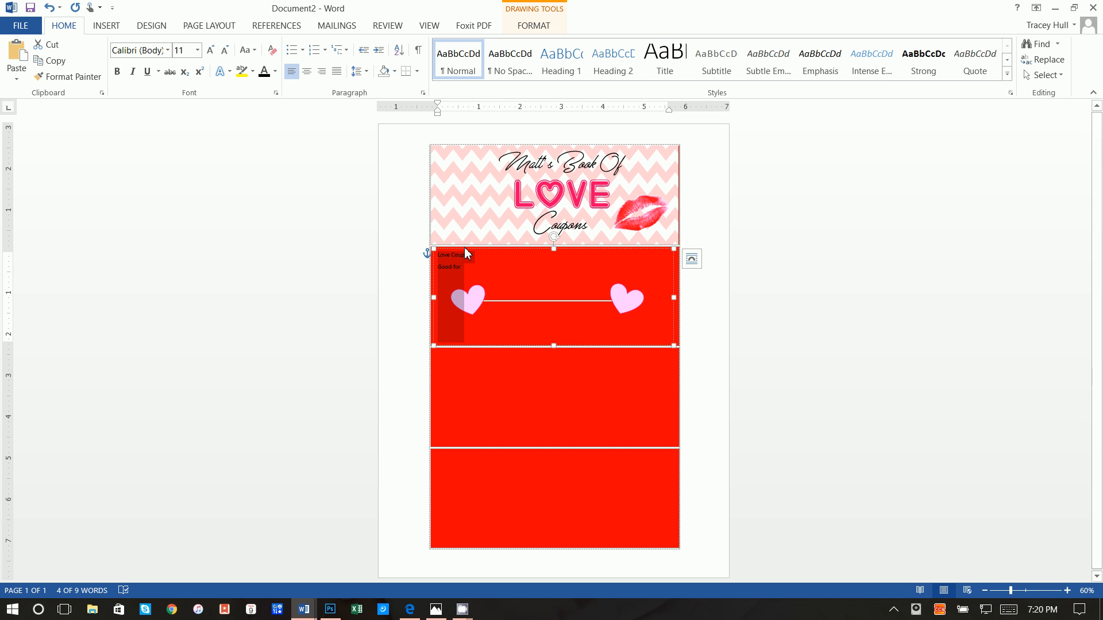
{"action": "left_click", "coordinate": [689, 379]}
{"action": "left_click", "coordinate": [689, 379]}
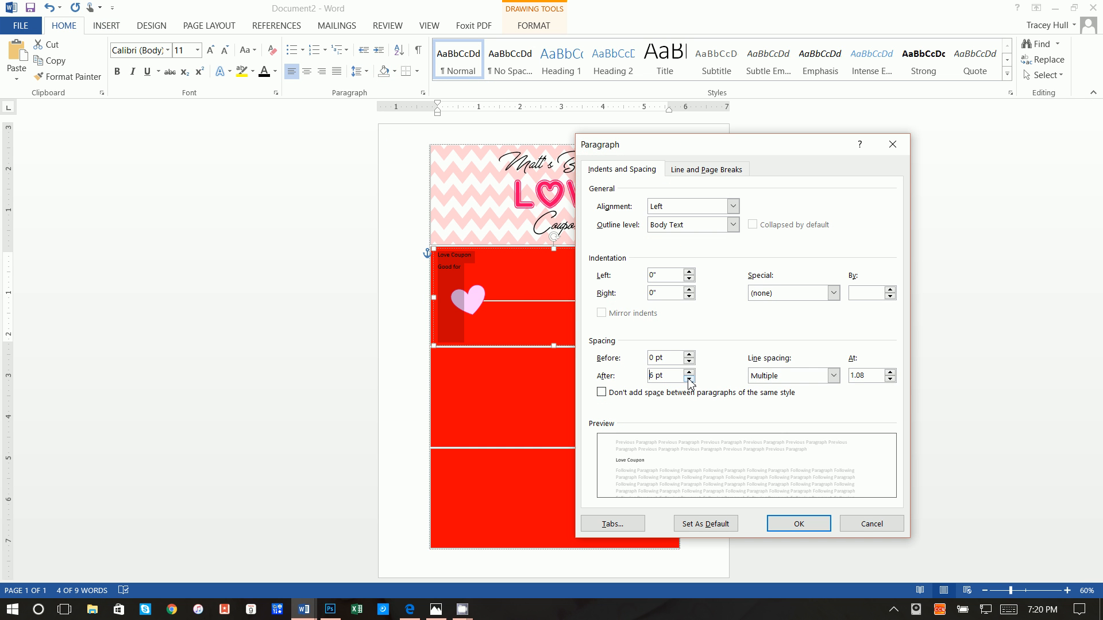
{"action": "left_click", "coordinate": [764, 375]}
{"action": "left_click", "coordinate": [770, 389]}
{"action": "left_click", "coordinate": [787, 524]}
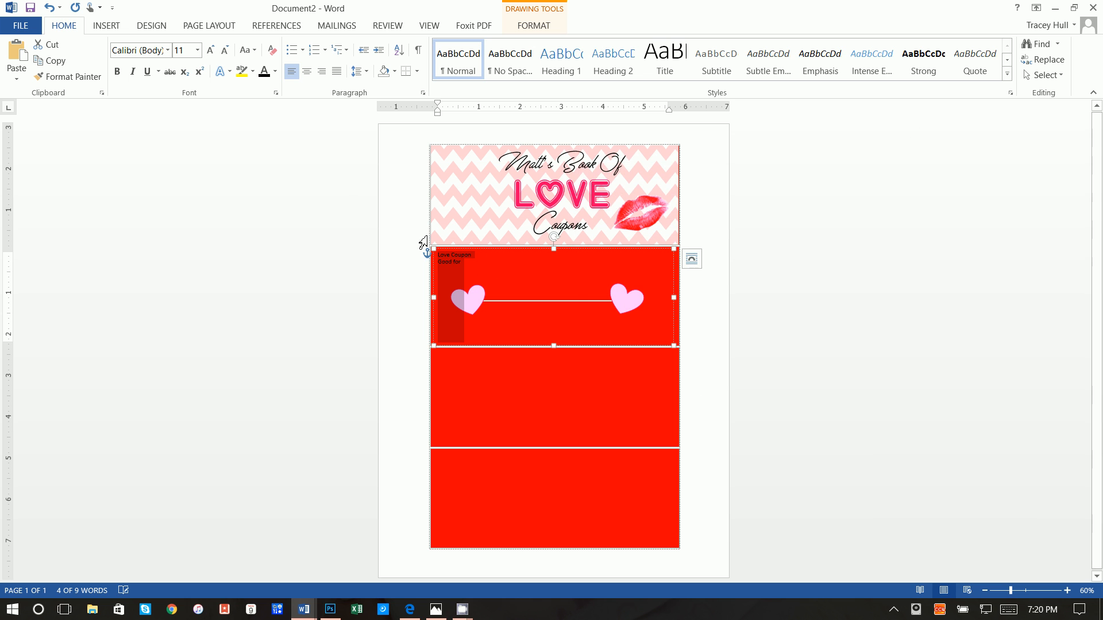
{"action": "left_click", "coordinate": [477, 266]}
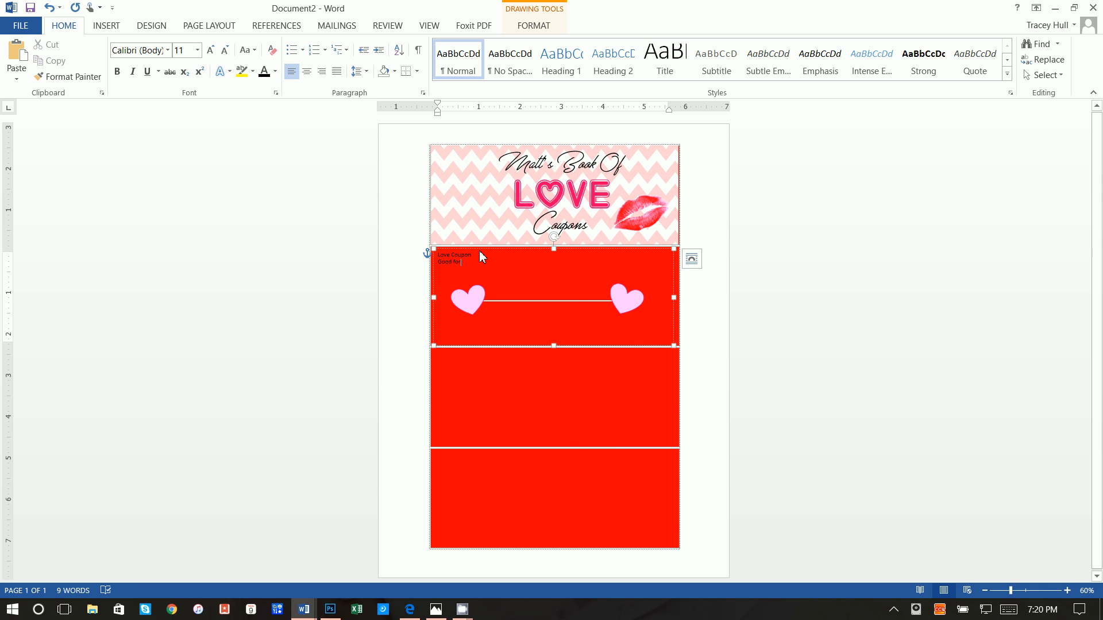
Make Love Coupon centred 48 pt ParismatchRegular and nudge the text box slightly right
{"action": "triple_click", "coordinate": [455, 257]}
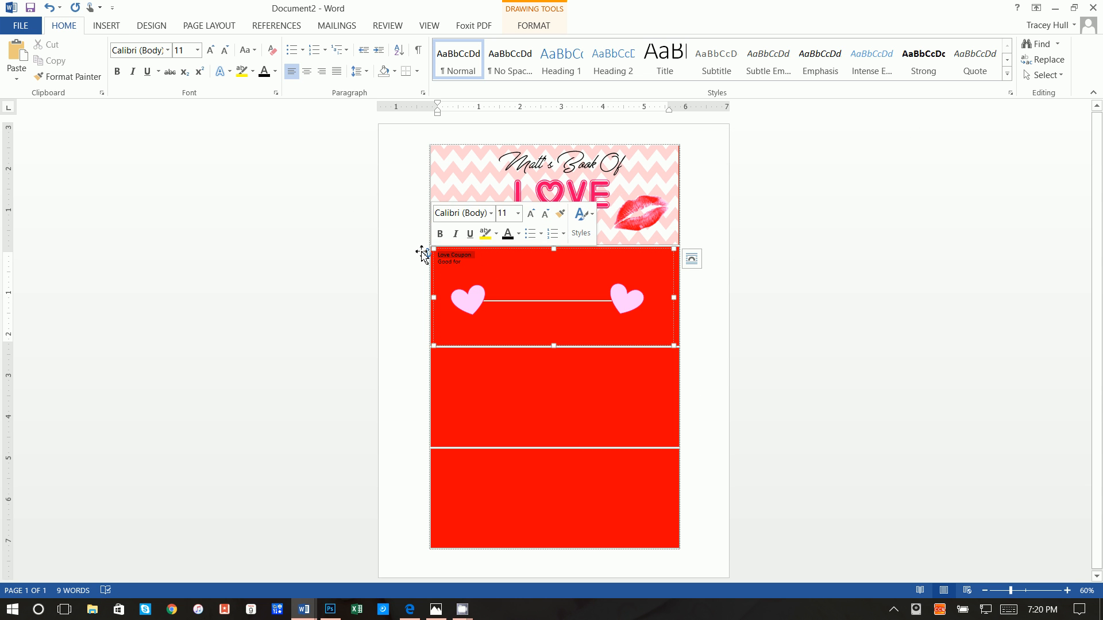
{"action": "left_click", "coordinate": [170, 53]}
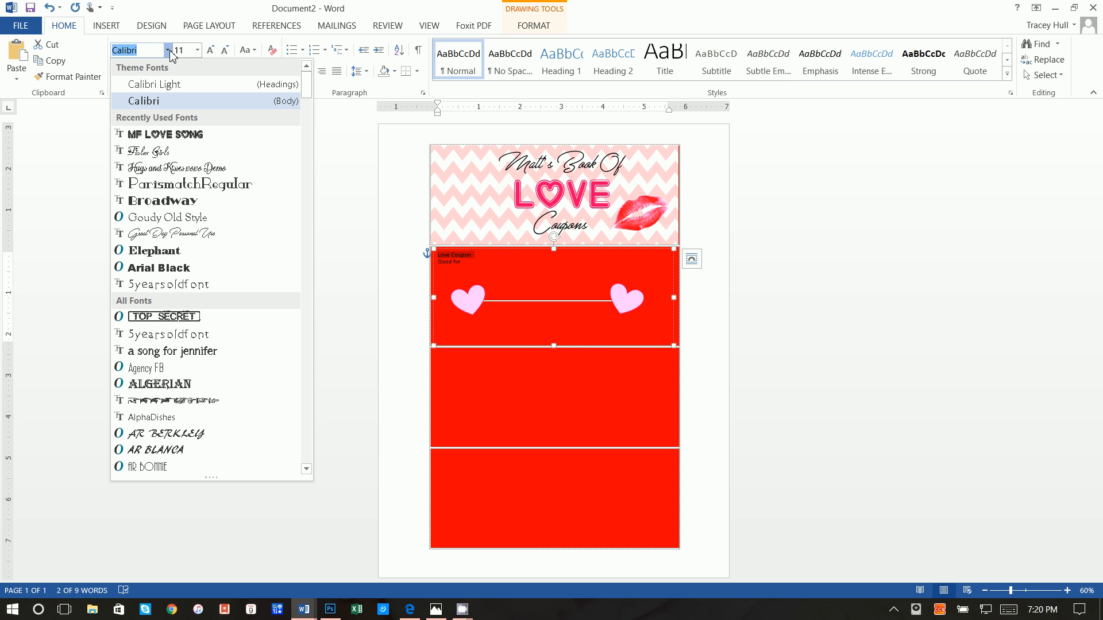
{"action": "left_click", "coordinate": [208, 184]}
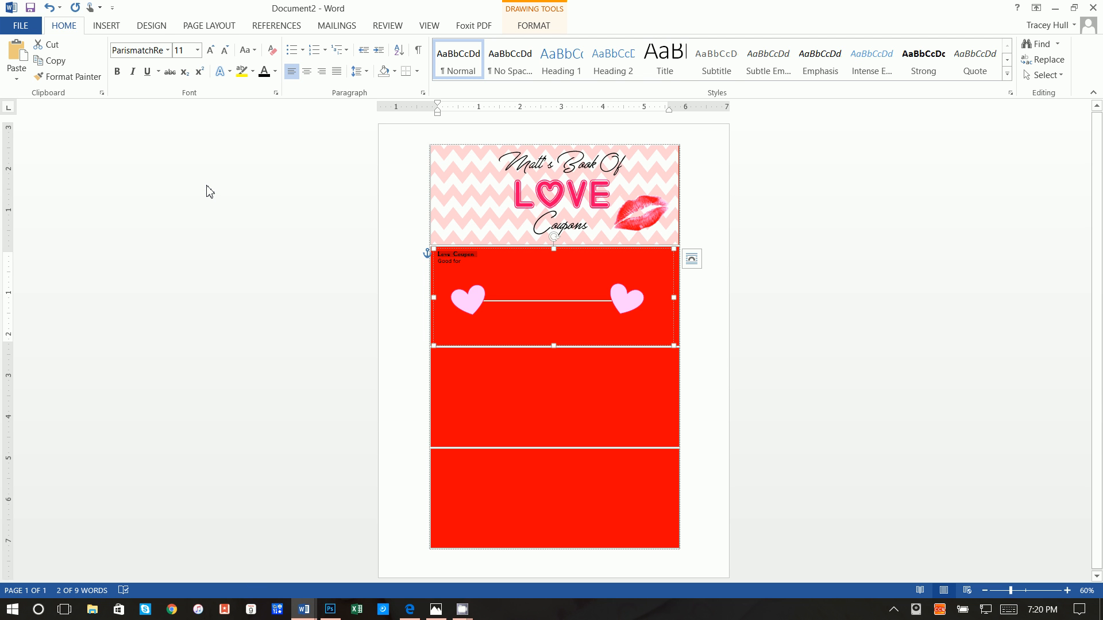
{"action": "left_click", "coordinate": [192, 55]}
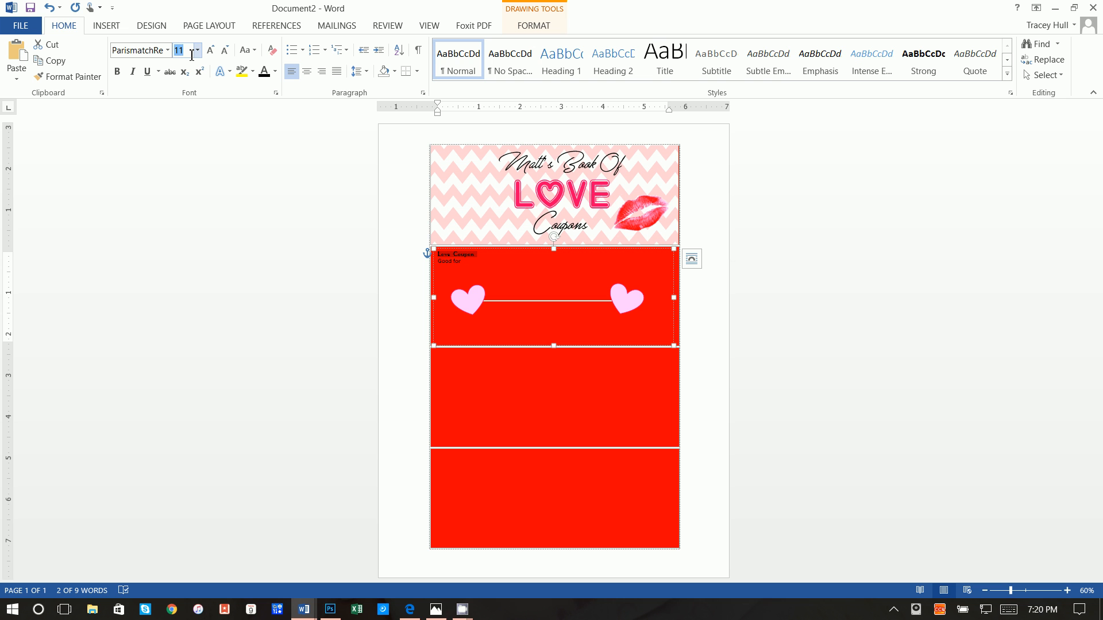
{"action": "key", "text": "Return"}
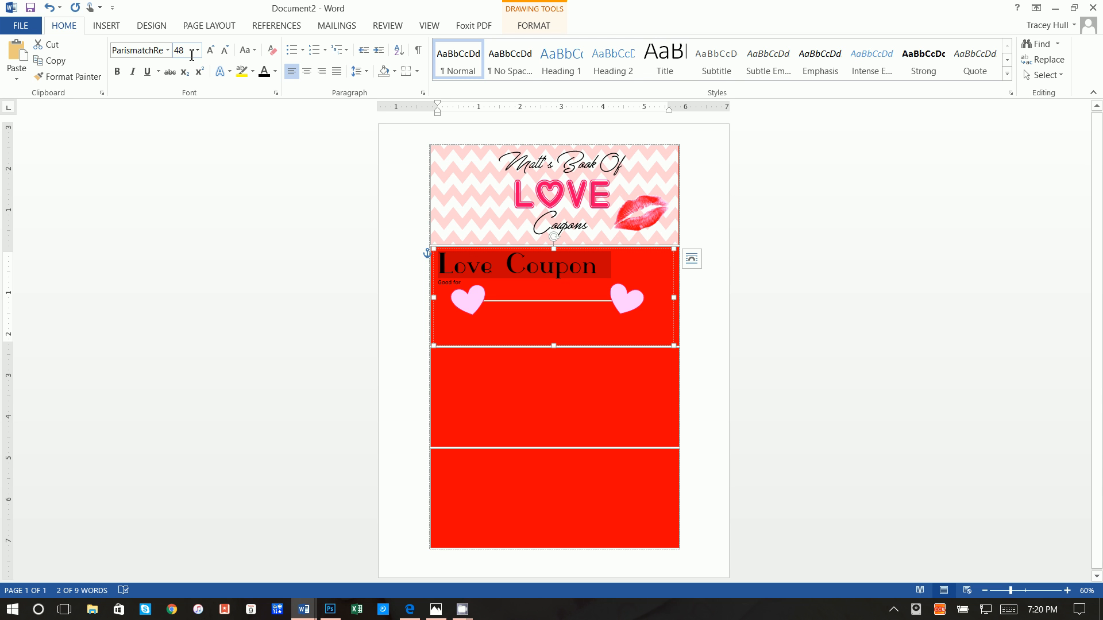
{"action": "left_click", "coordinate": [306, 71]}
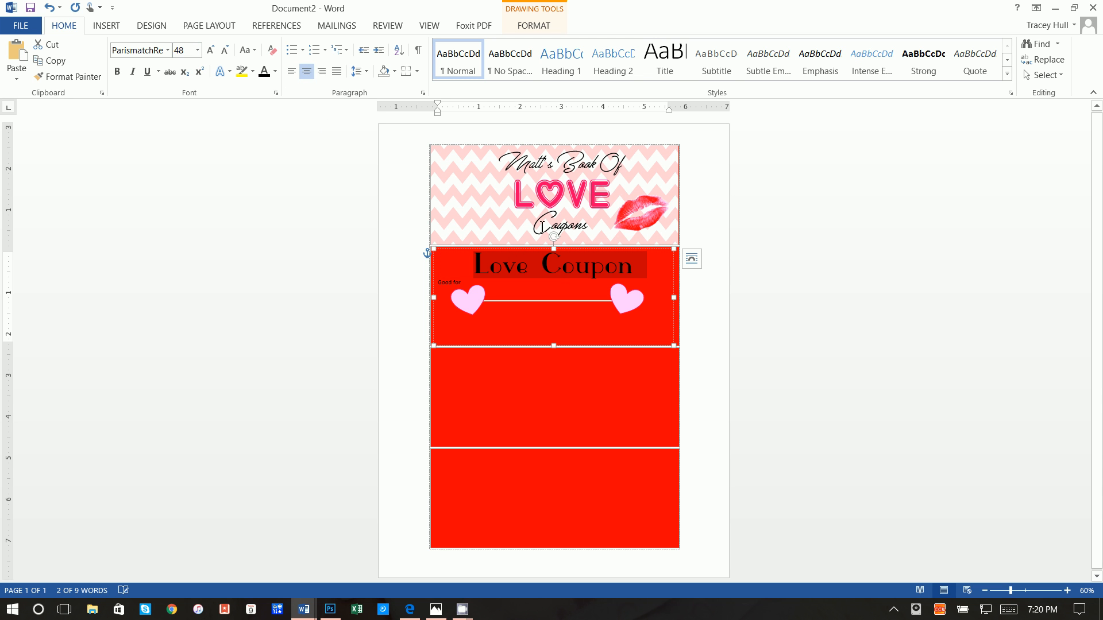
{"action": "left_click", "coordinate": [568, 249]}
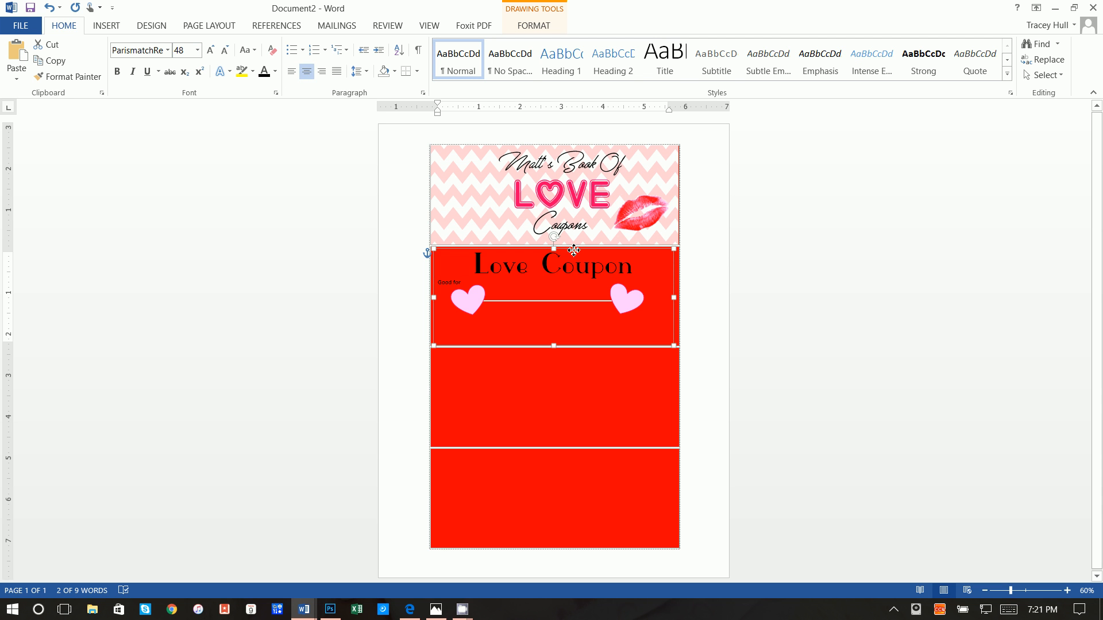
{"action": "left_click_drag", "start_coordinate": [568, 249], "coordinate": [571, 249]}
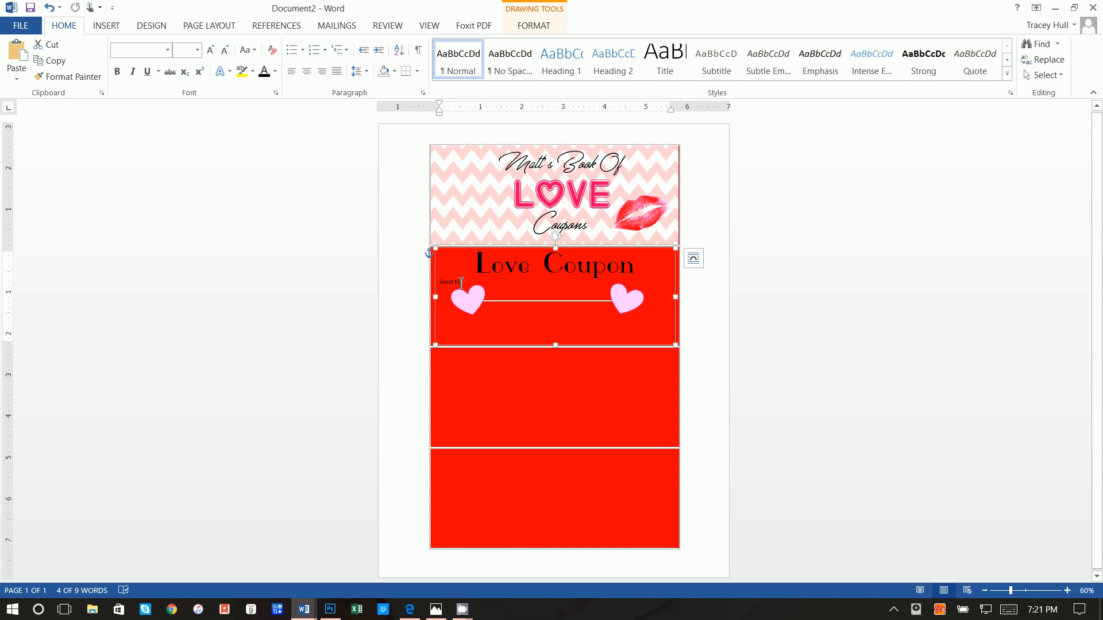
{"action": "left_click_drag", "start_coordinate": [461, 283], "coordinate": [435, 282]}
Centre the Good for line in 20 pt Calibri Light
{"action": "left_click", "coordinate": [308, 73]}
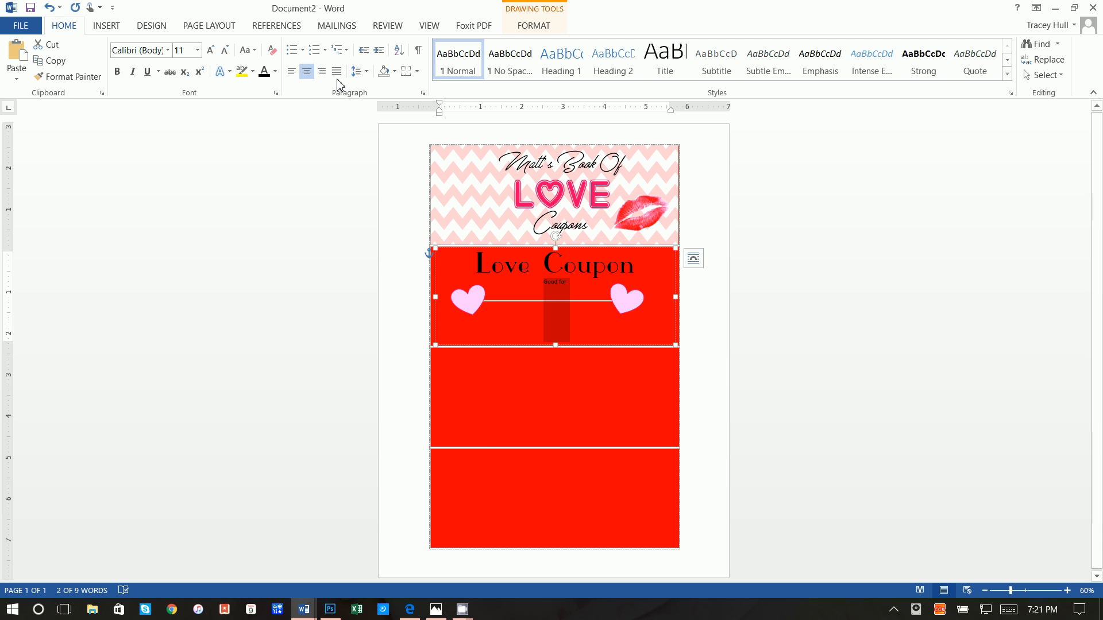
{"action": "left_click", "coordinate": [168, 50]}
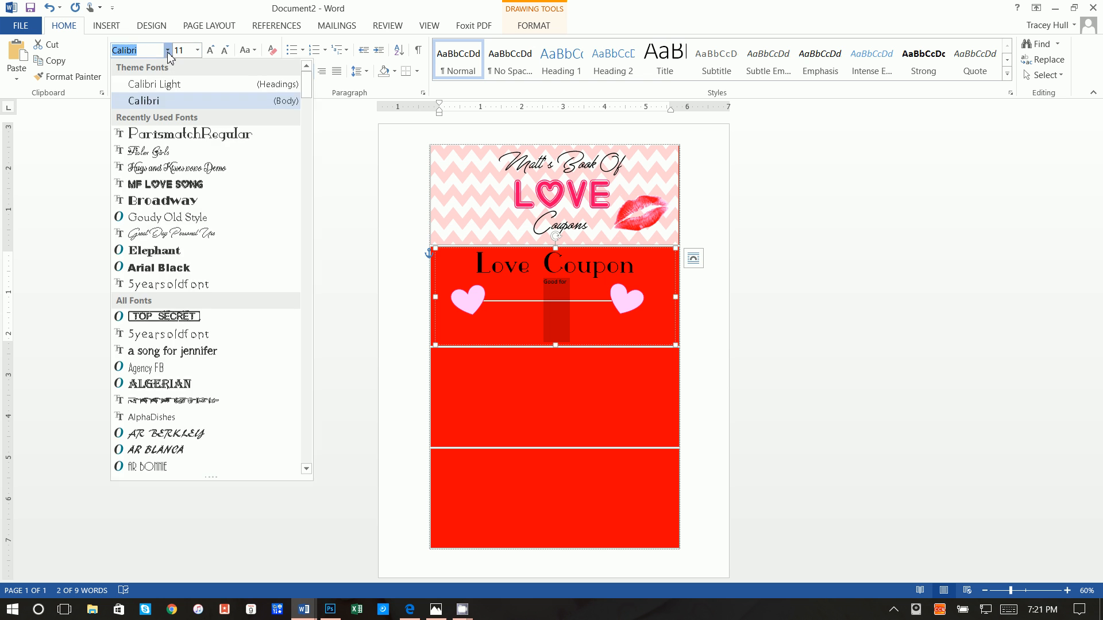
{"action": "left_click", "coordinate": [169, 86]}
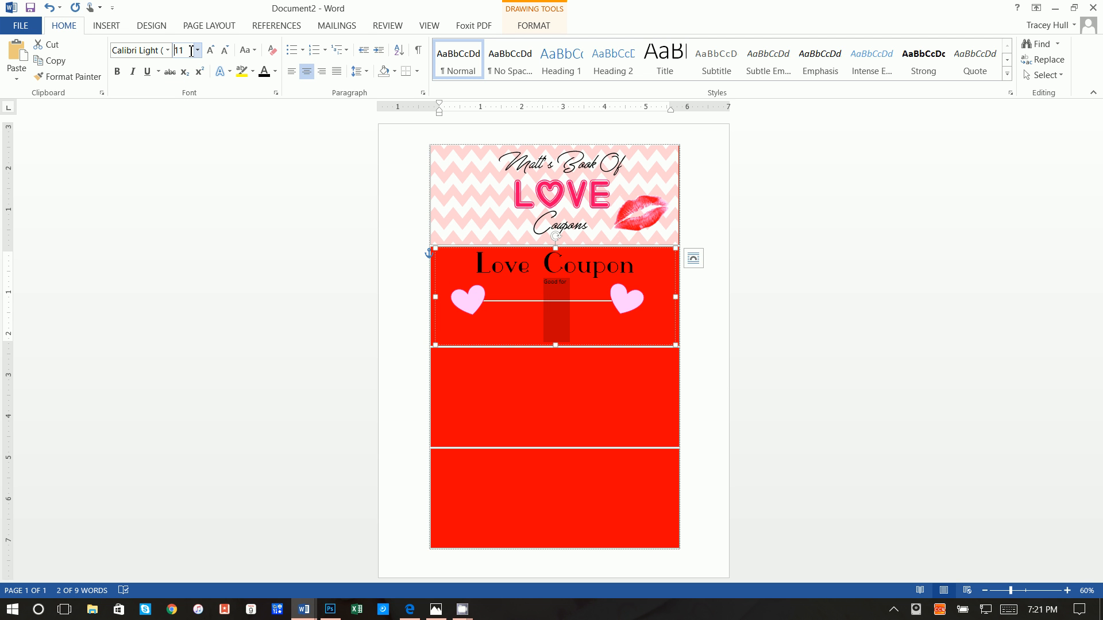
{"action": "left_click_drag", "start_coordinate": [191, 51], "coordinate": [163, 52]}
{"action": "key", "text": "Return"}
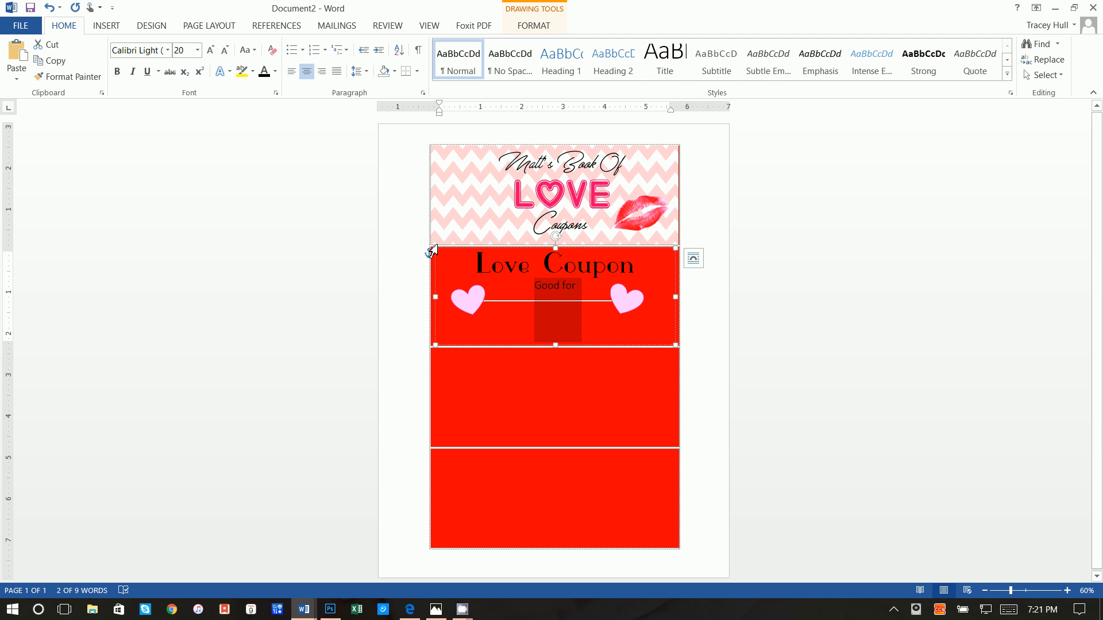
Add a 'Breakfast In Bed' line below Good for in 36 pt Great Day Personal Use
{"action": "left_click", "coordinate": [592, 274]}
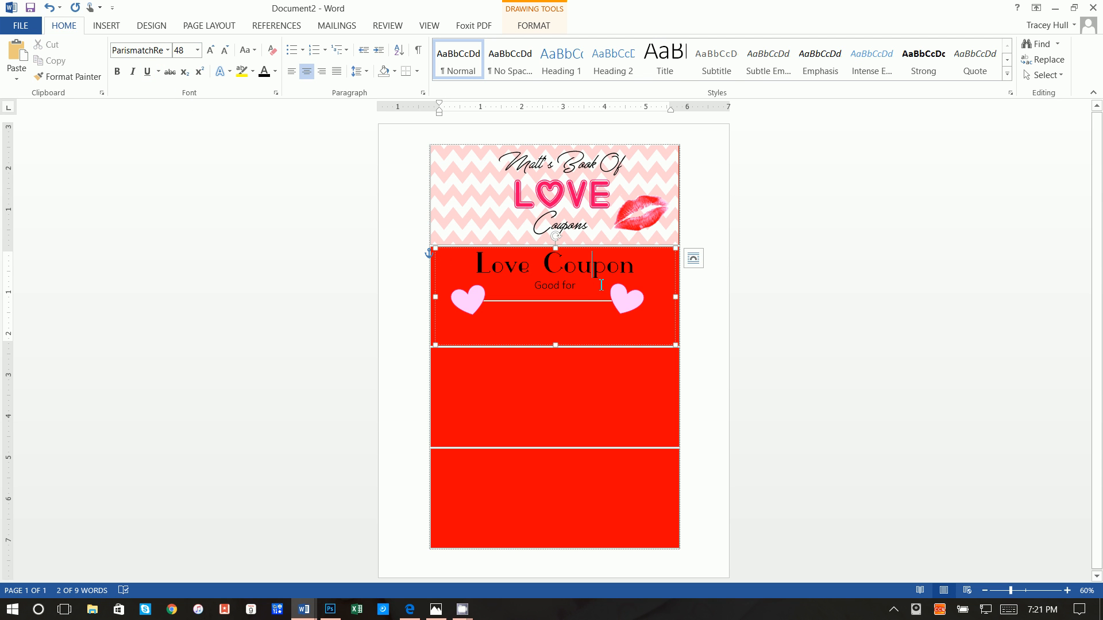
{"action": "left_click", "coordinate": [601, 285]}
{"action": "key", "text": "Return"}
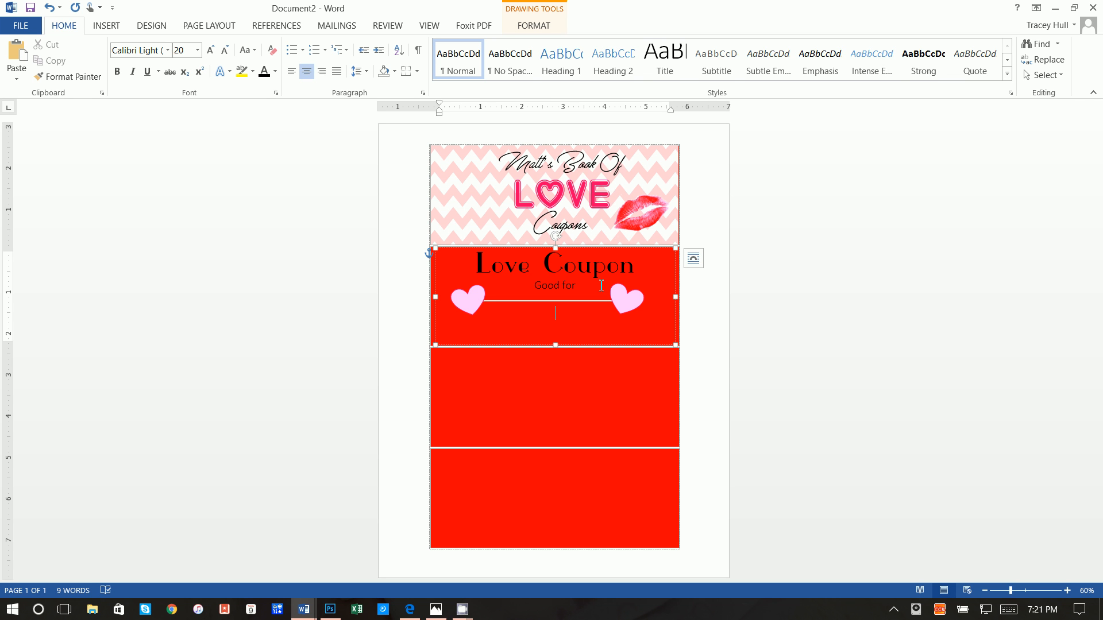
{"action": "type", "text": "Breakfast In Bed"}
{"action": "triple_click", "coordinate": [569, 320]}
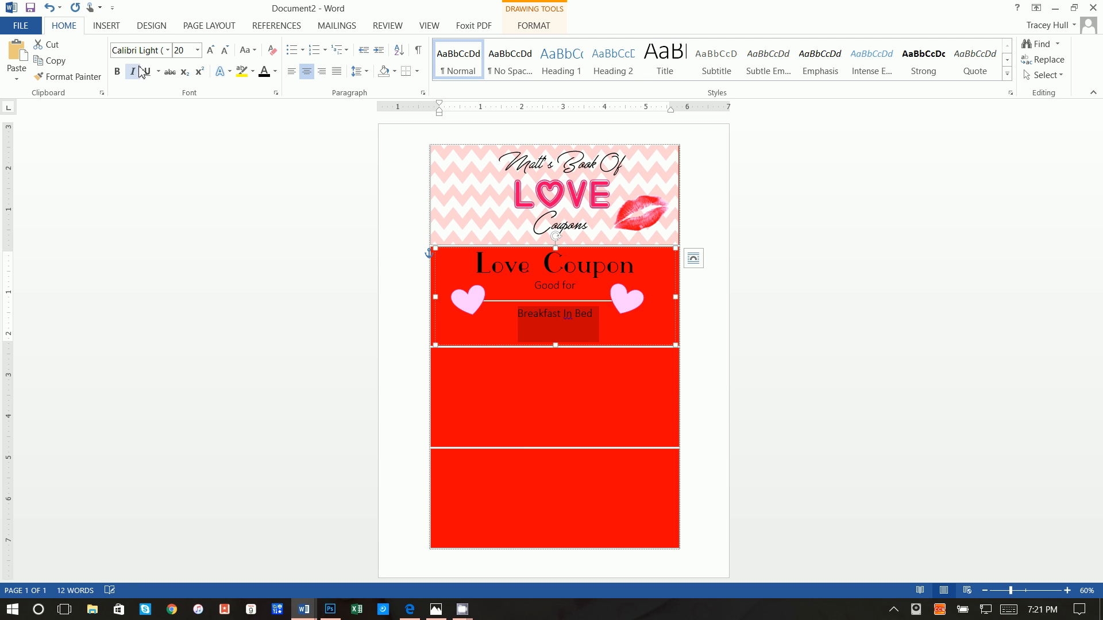
{"action": "left_click", "coordinate": [167, 51]}
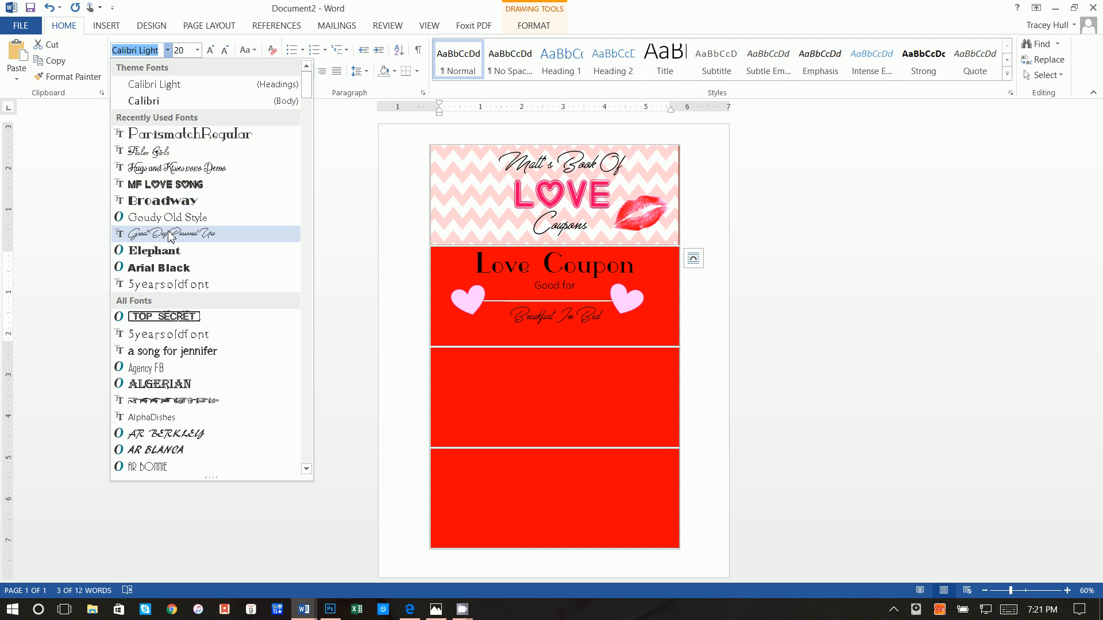
{"action": "left_click", "coordinate": [168, 233]}
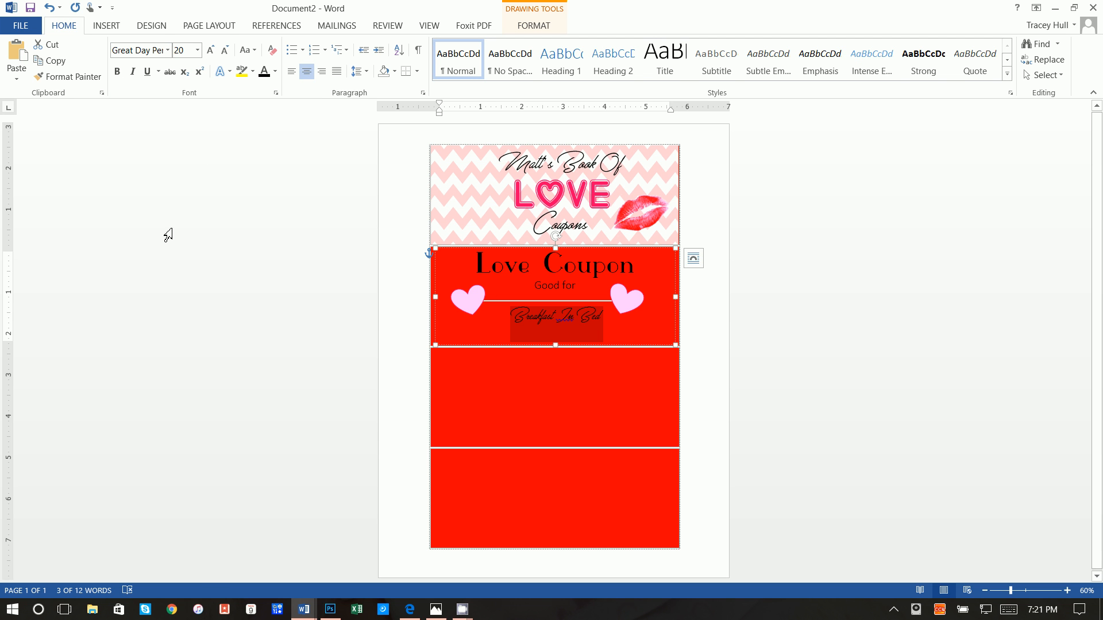
{"action": "left_click", "coordinate": [189, 51]}
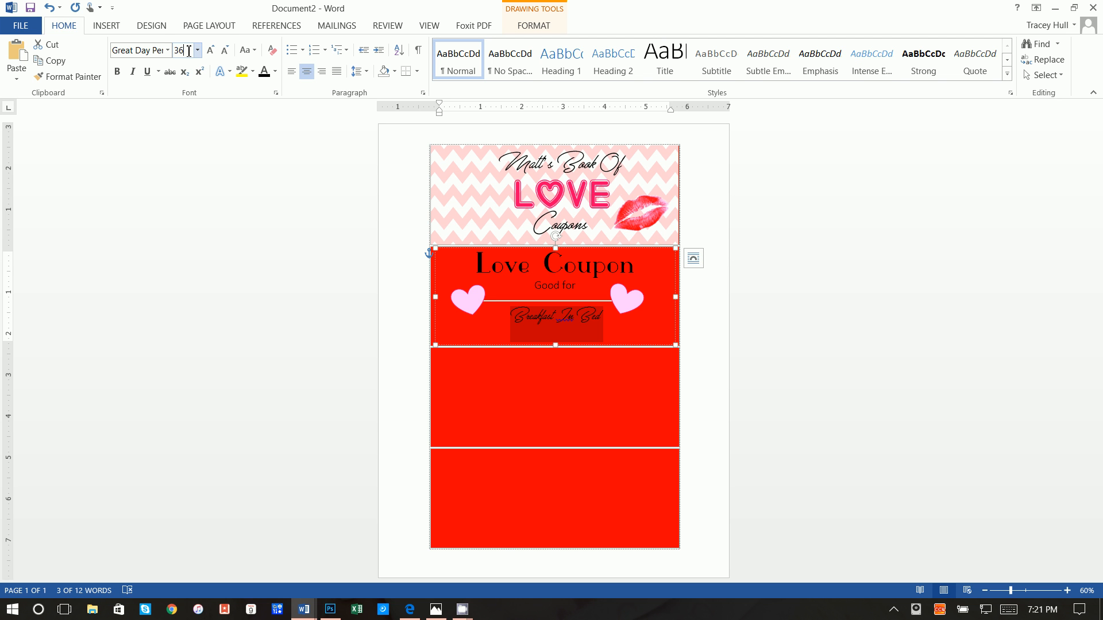
{"action": "key", "text": "Return"}
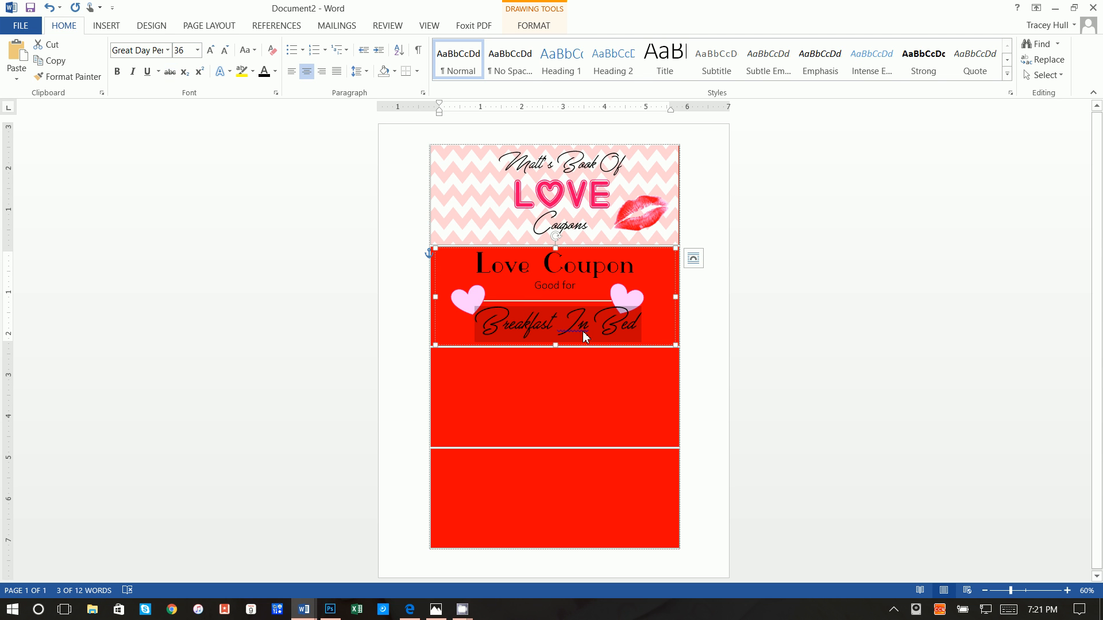
Change the capital 'In' to lowercase 'in' so it reads 'Breakfast in Bed'
{"action": "left_click", "coordinate": [770, 335]}
{"action": "left_click", "coordinate": [581, 327]}
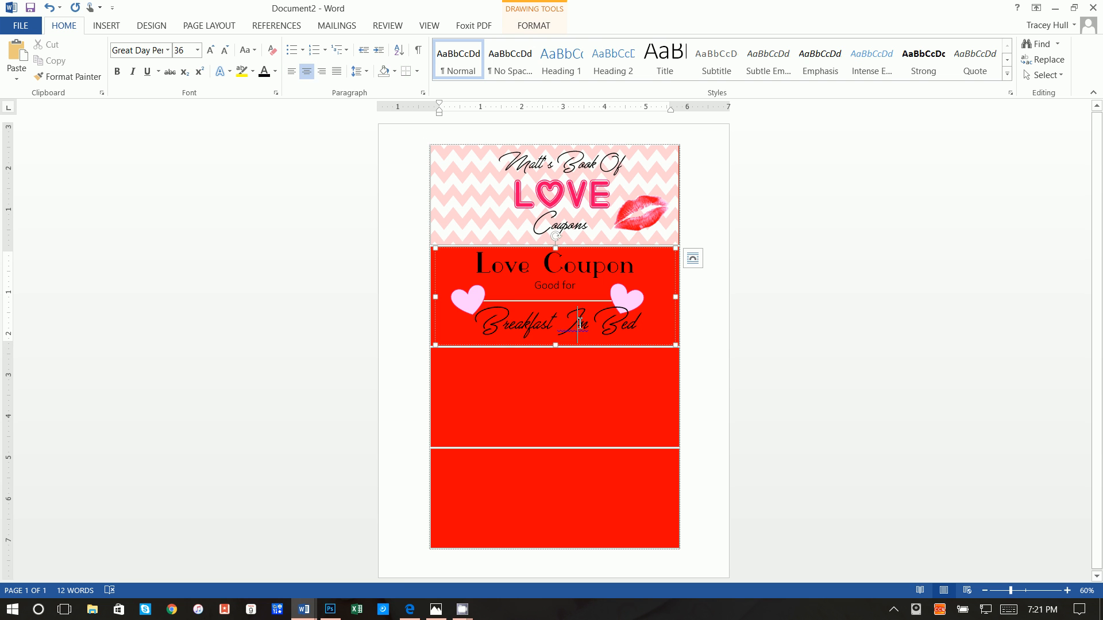
{"action": "key", "text": "BackSpace"}
{"action": "type", "text": "i"}
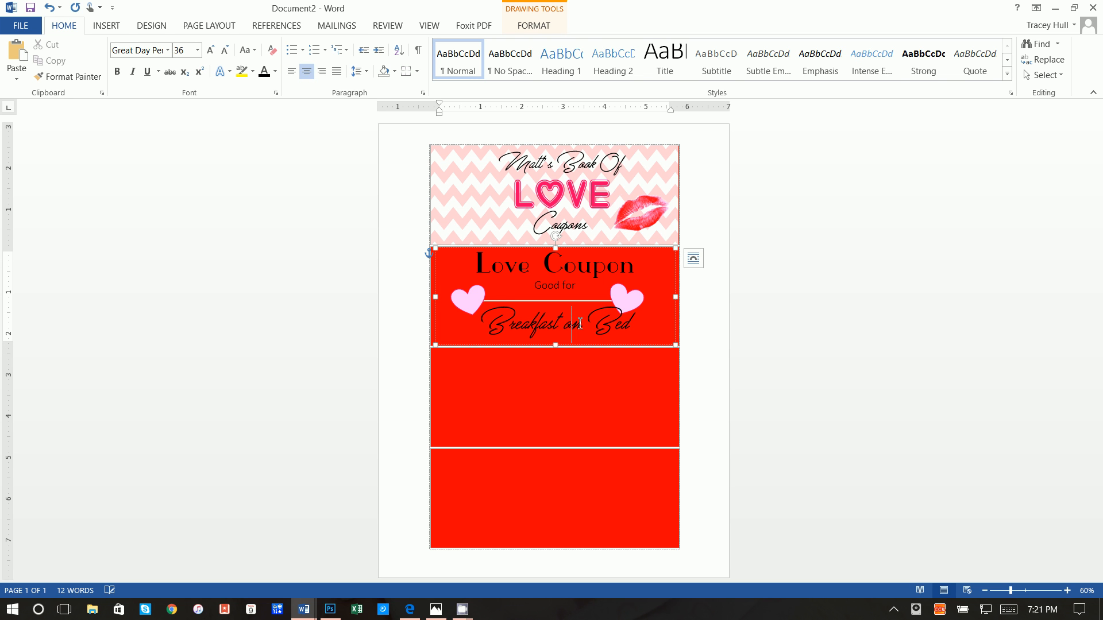
{"action": "key", "text": "BackSpace"}
{"action": "type", "text": "i"}
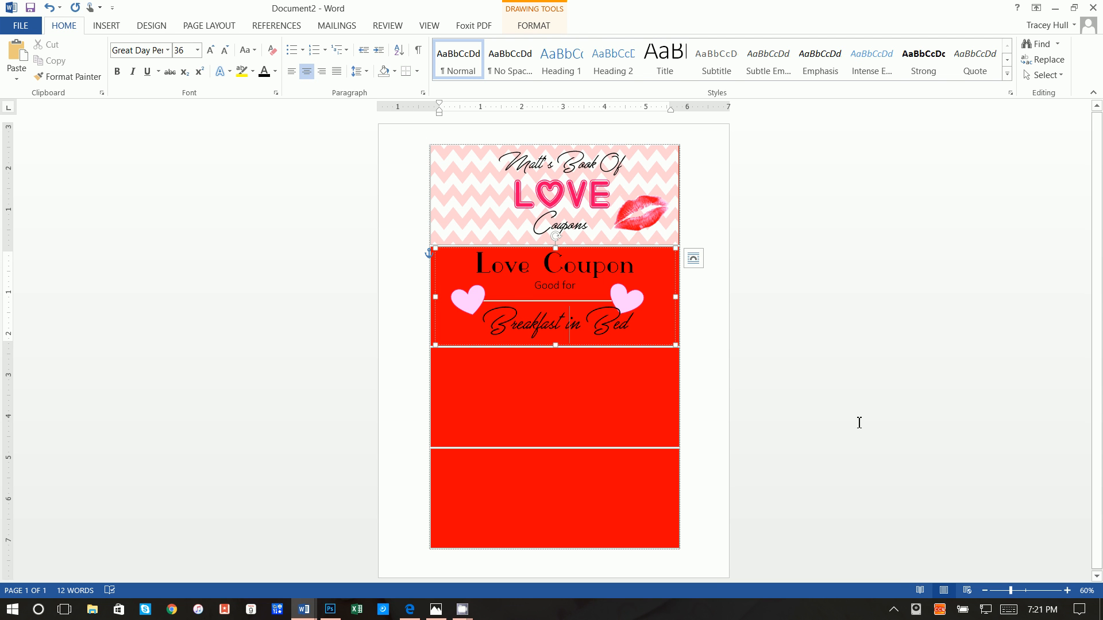
{"action": "left_click", "coordinate": [859, 423]}
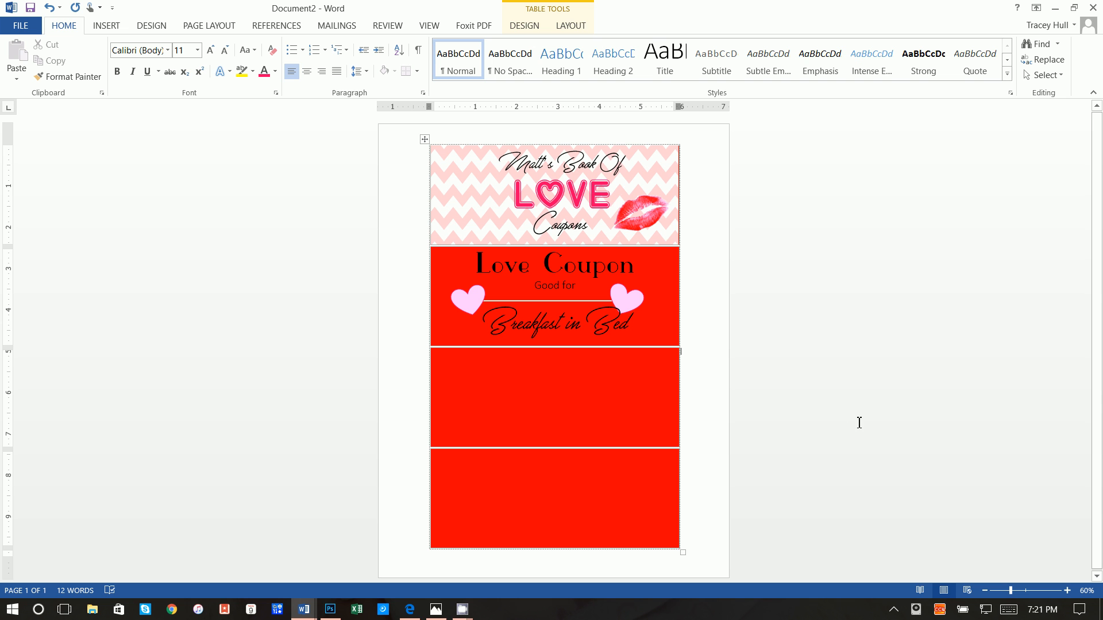
Move the coupon text down to the third red section and group the selected hearts
{"action": "left_click", "coordinate": [638, 303]}
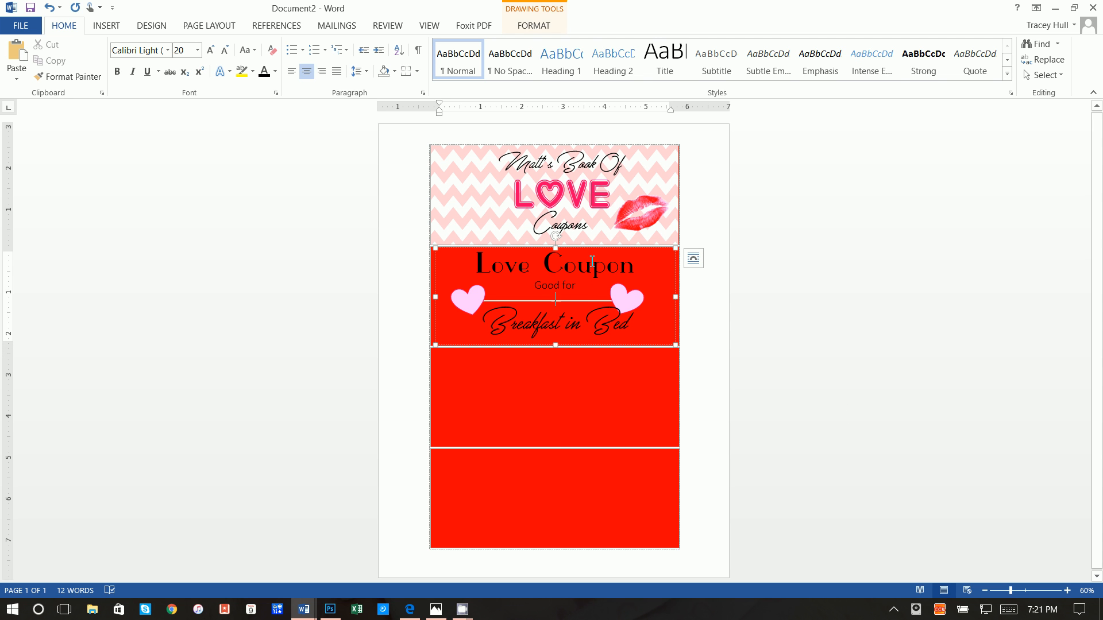
{"action": "left_click_drag", "start_coordinate": [592, 250], "coordinate": [580, 379]}
{"action": "left_click", "coordinate": [626, 301]}
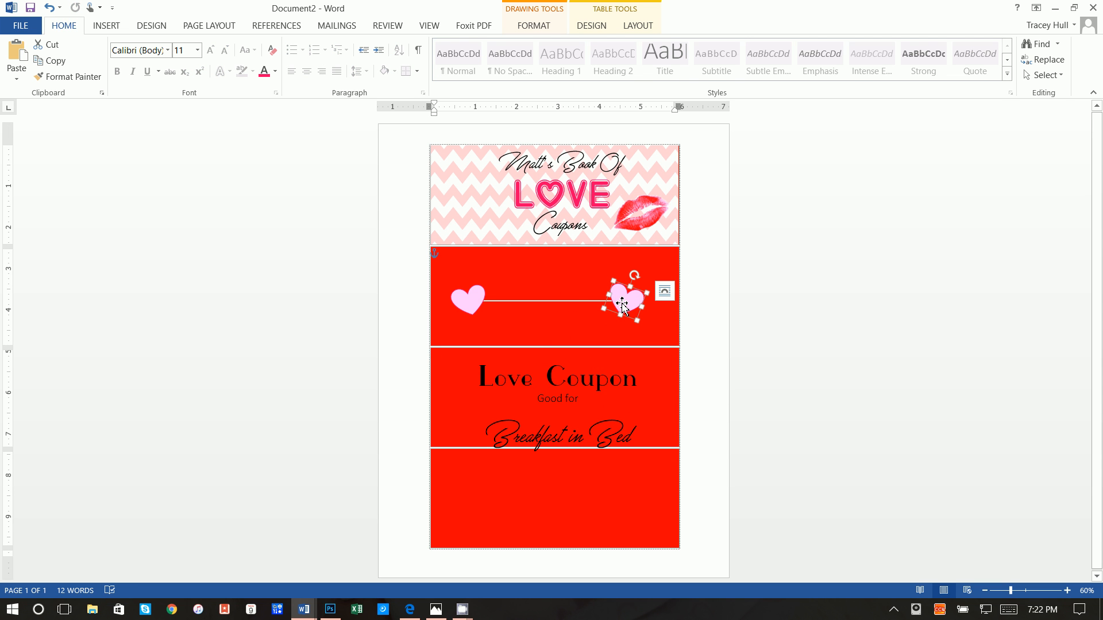
{"action": "left_click", "coordinate": [603, 301], "text": "shift"}
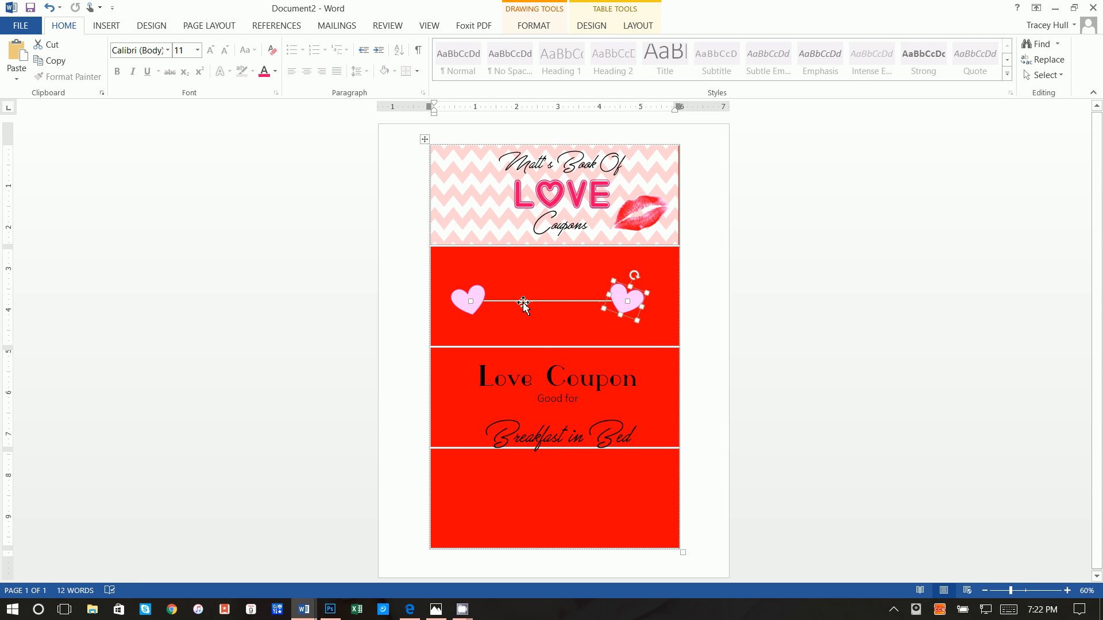
{"action": "left_click", "coordinate": [475, 297], "text": "shift"}
{"action": "left_click", "coordinate": [474, 295], "text": "shift"}
{"action": "left_click", "coordinate": [475, 294], "text": "shift"}
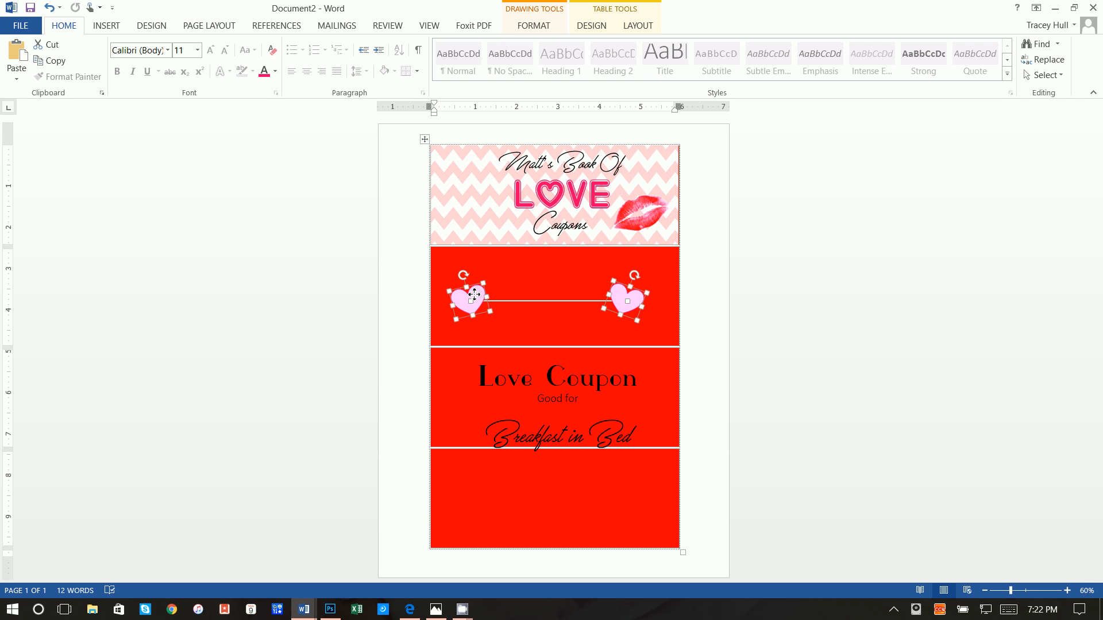
{"action": "right_click", "coordinate": [476, 290]}
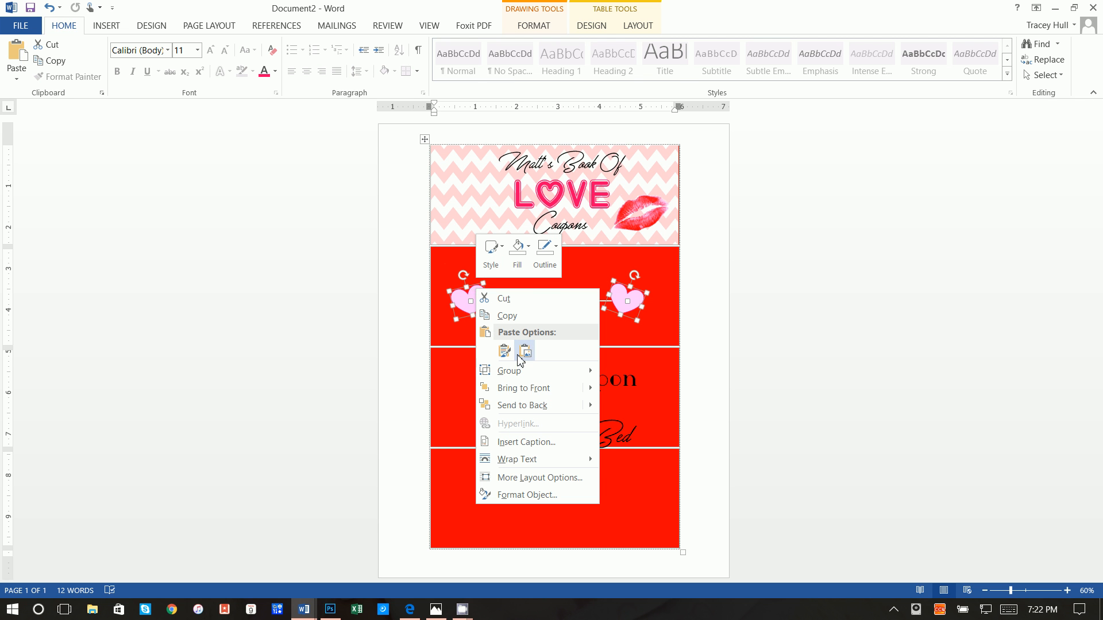
{"action": "mouse_move", "coordinate": [517, 371]}
{"action": "left_click", "coordinate": [616, 373]}
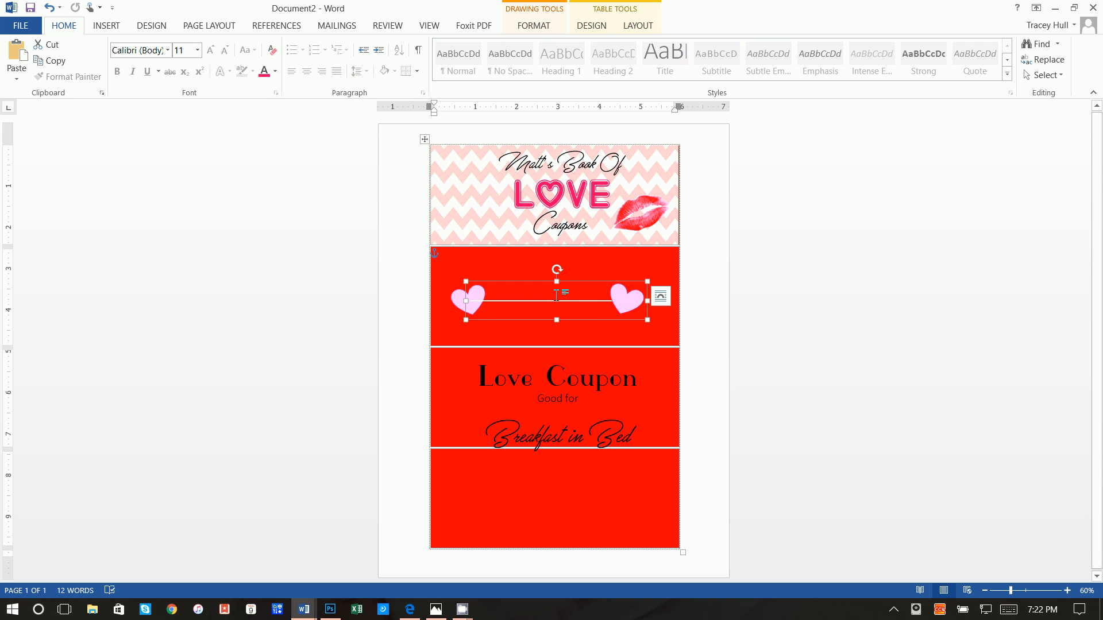
Bring the left heart in front of the line and group hearts and line together
{"action": "left_click", "coordinate": [463, 299]}
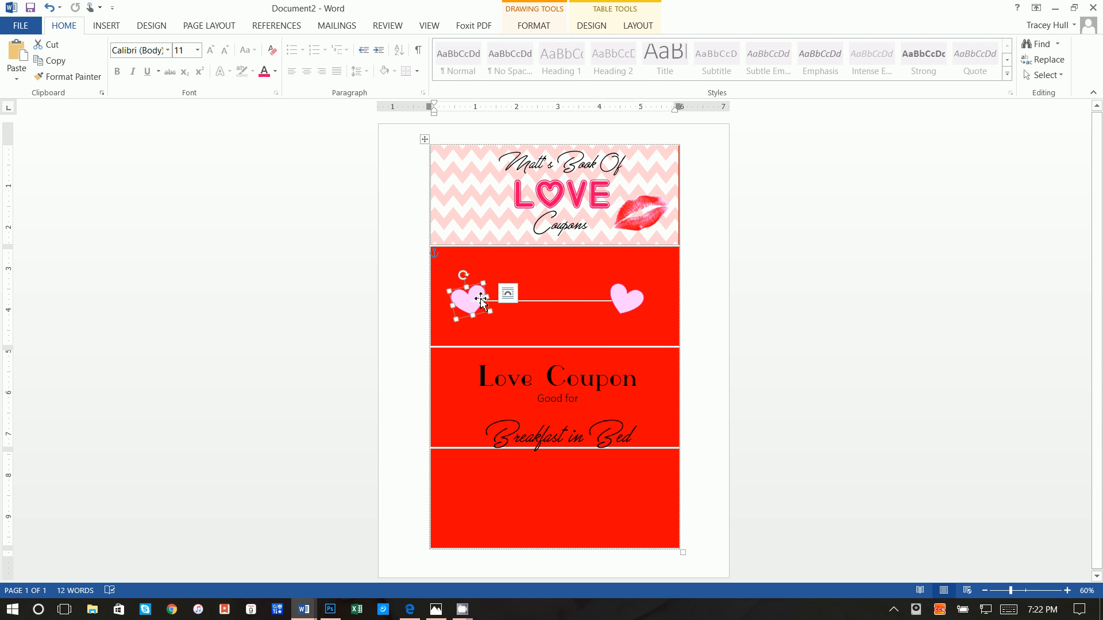
{"action": "left_click", "coordinate": [542, 305], "text": "ctrl"}
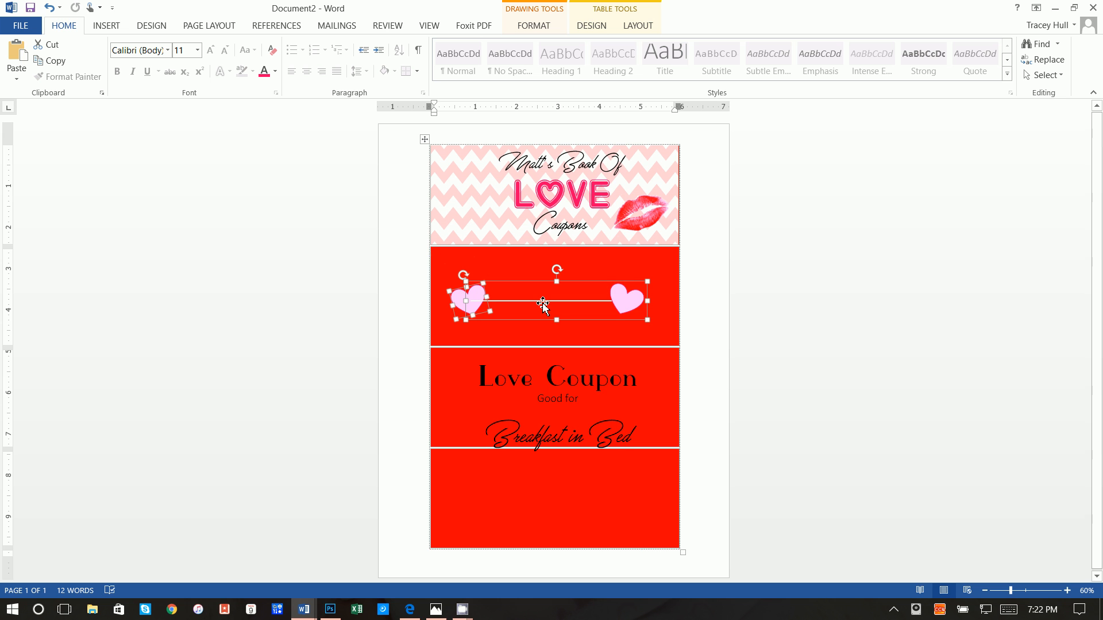
{"action": "right_click", "coordinate": [543, 304]}
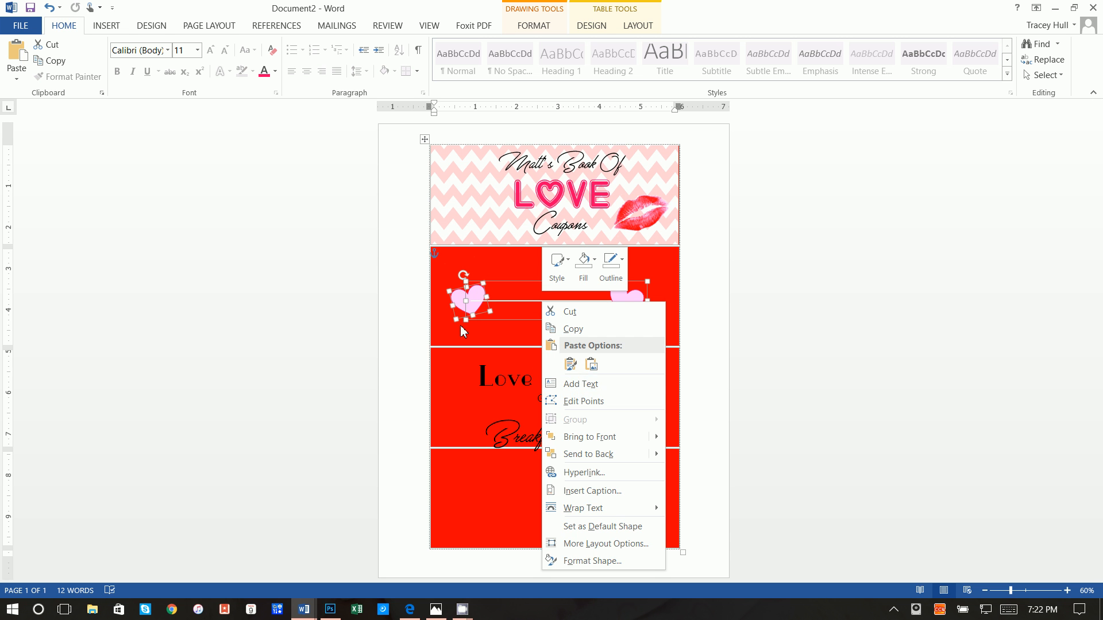
{"action": "left_click", "coordinate": [458, 295]}
{"action": "right_click", "coordinate": [458, 296]}
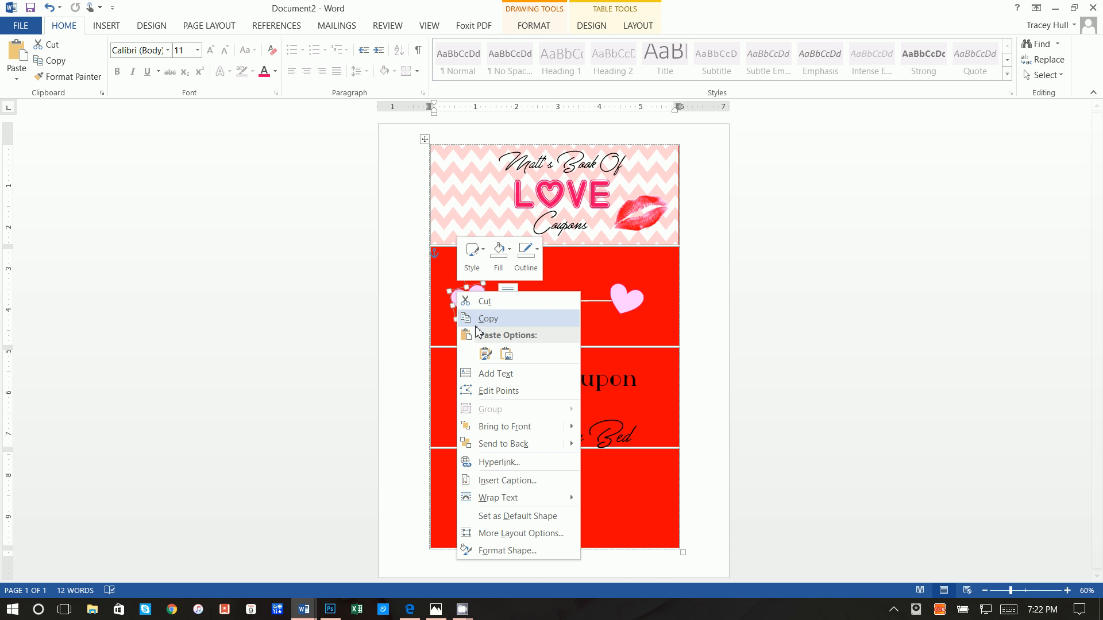
{"action": "mouse_move", "coordinate": [543, 428]}
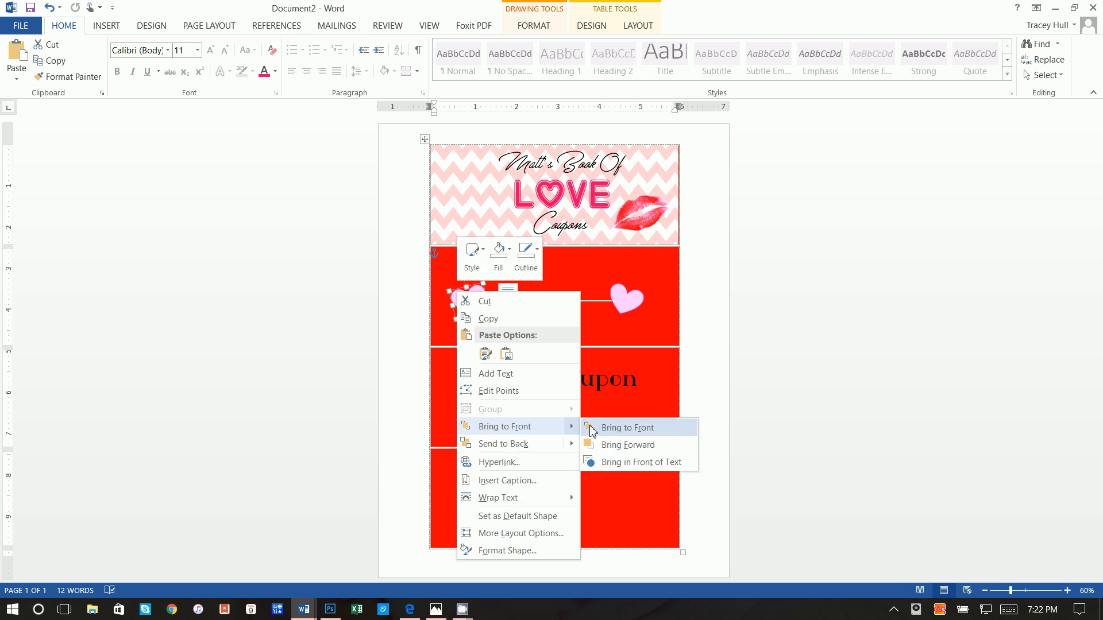
{"action": "left_click", "coordinate": [626, 428]}
{"action": "left_click", "coordinate": [523, 302], "text": "shift"}
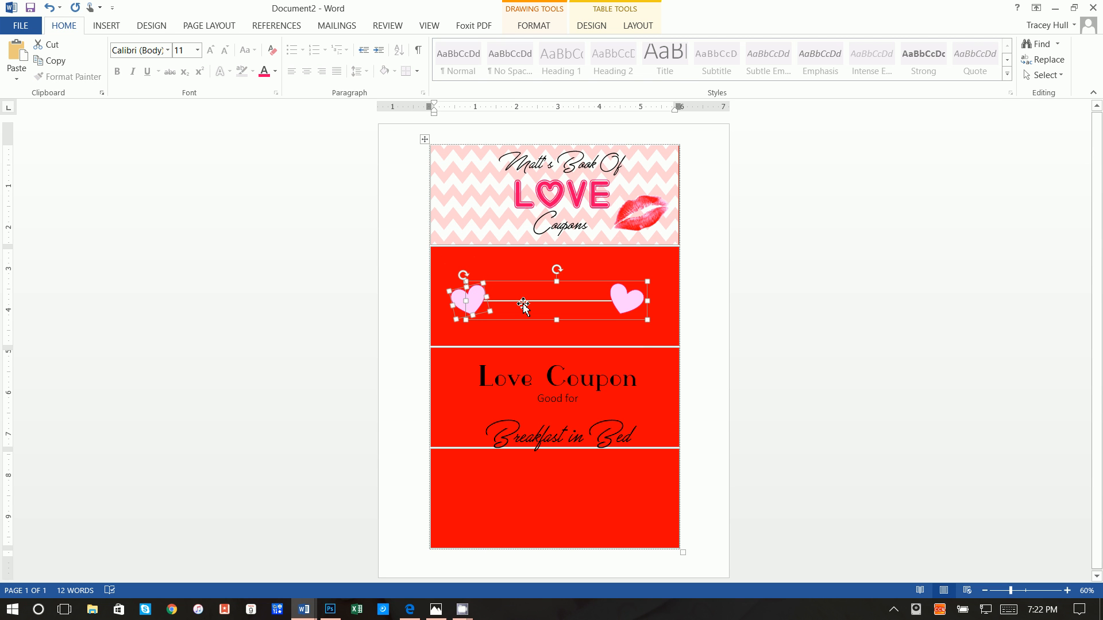
{"action": "right_click", "coordinate": [523, 306]}
{"action": "mouse_move", "coordinate": [554, 385]}
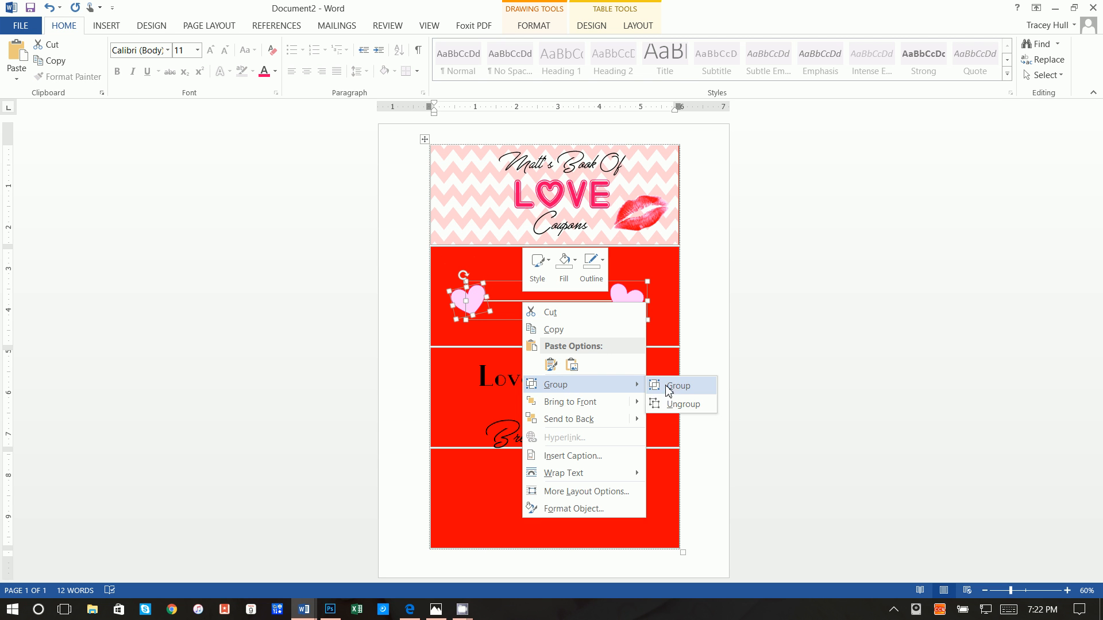
{"action": "left_click", "coordinate": [668, 391]}
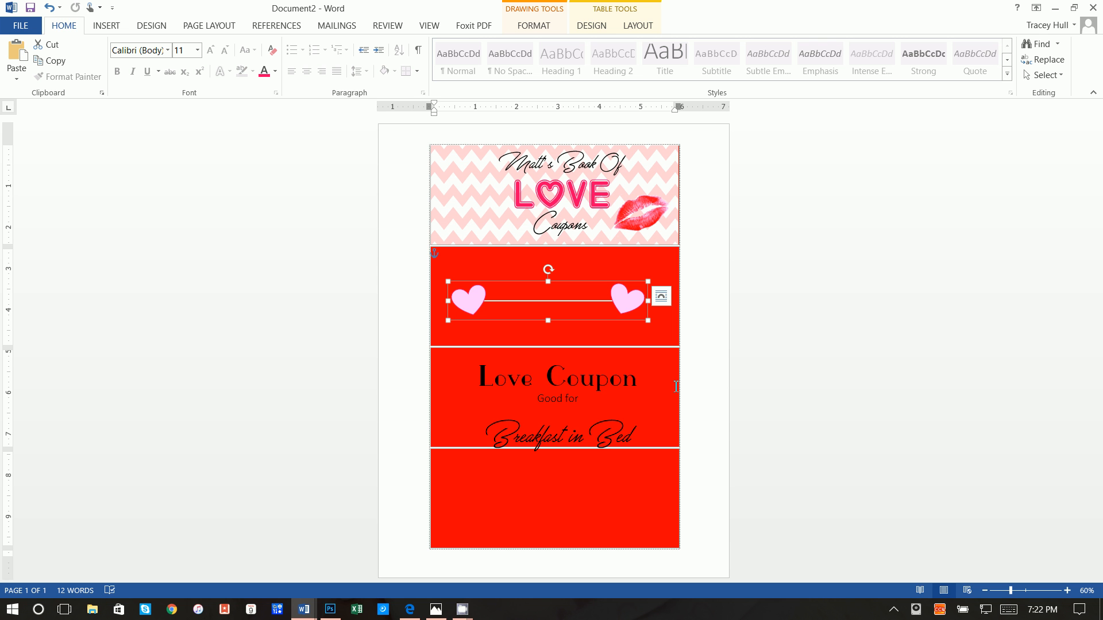
Copy the heart group and move the coupon text back up over the hearts
{"action": "right_click", "coordinate": [628, 305]}
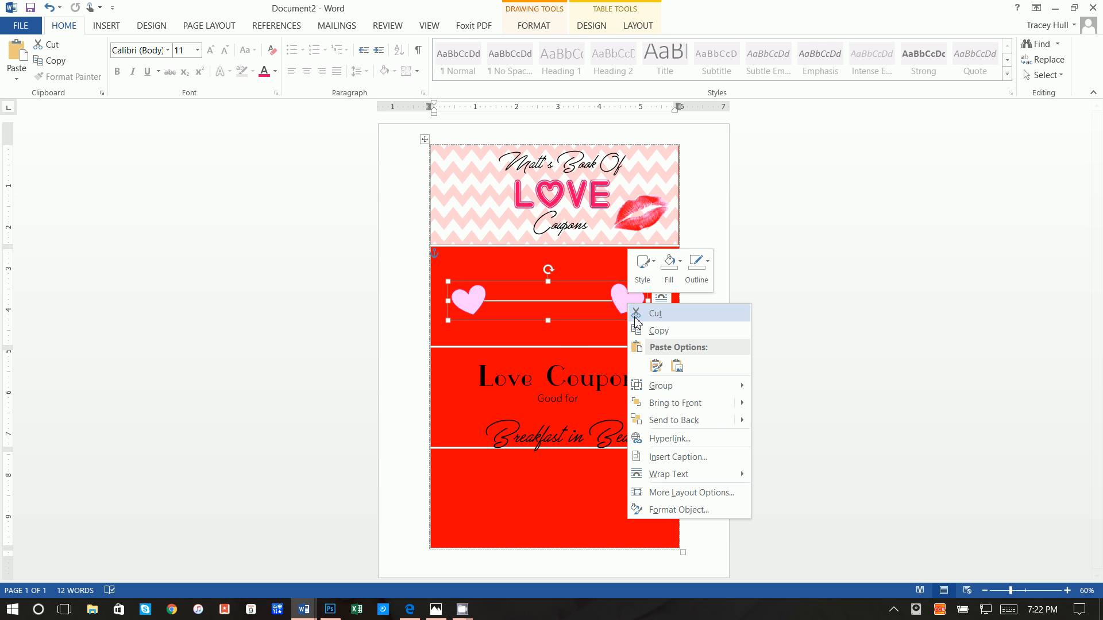
{"action": "left_click", "coordinate": [642, 330]}
{"action": "left_click", "coordinate": [587, 382]}
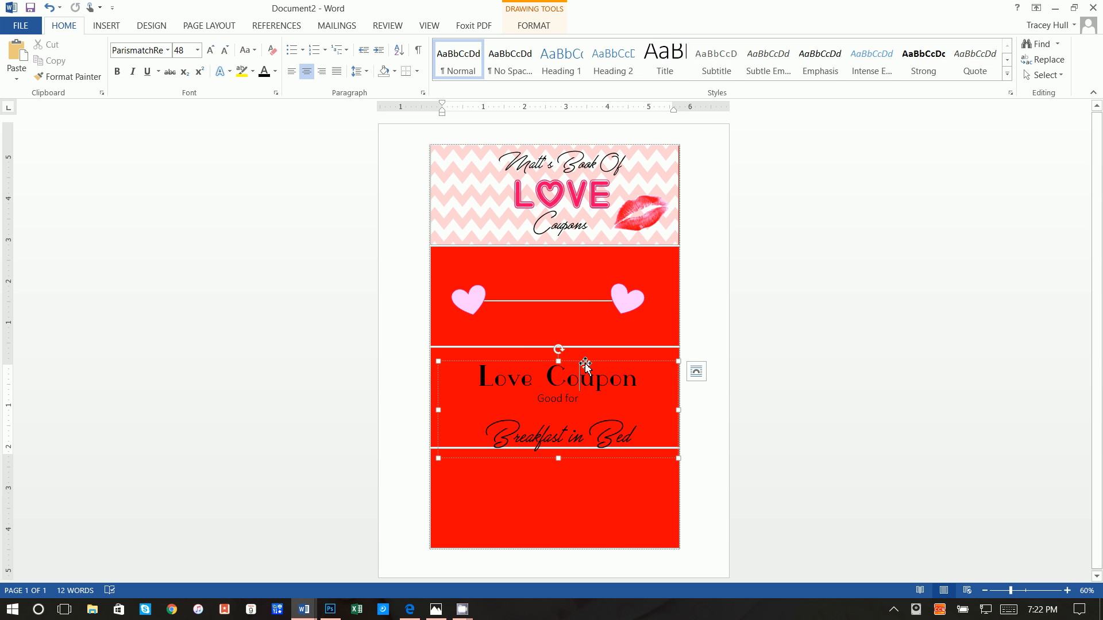
{"action": "left_click_drag", "start_coordinate": [585, 365], "coordinate": [583, 255]}
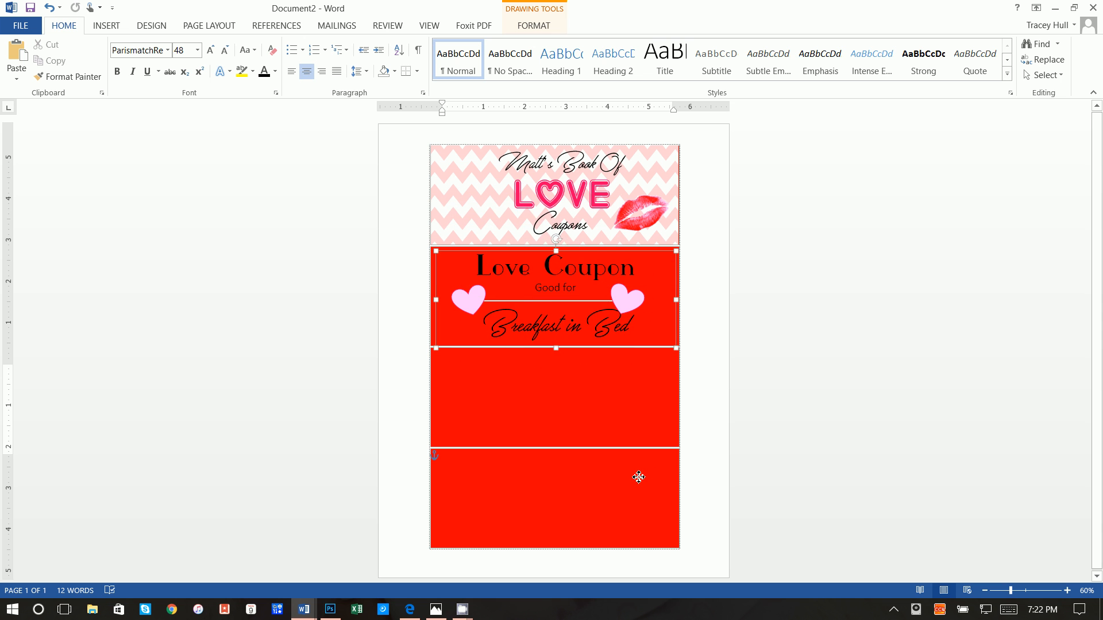
Paste the hearts decoration into the third and fourth red cells, centred in each
{"action": "left_click", "coordinate": [523, 393]}
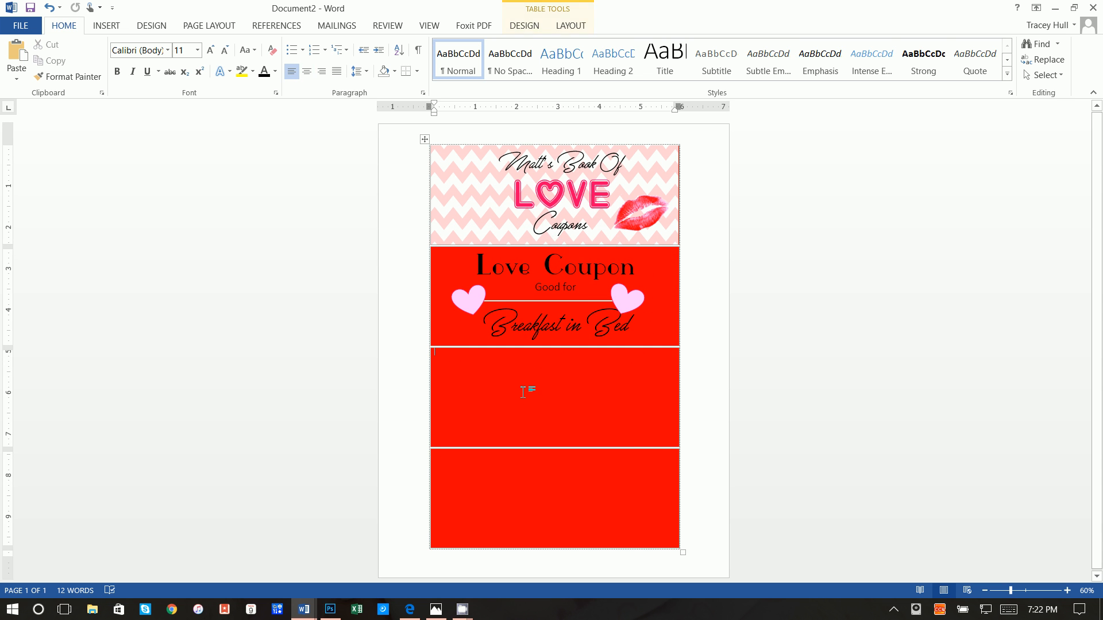
{"action": "right_click", "coordinate": [523, 392]}
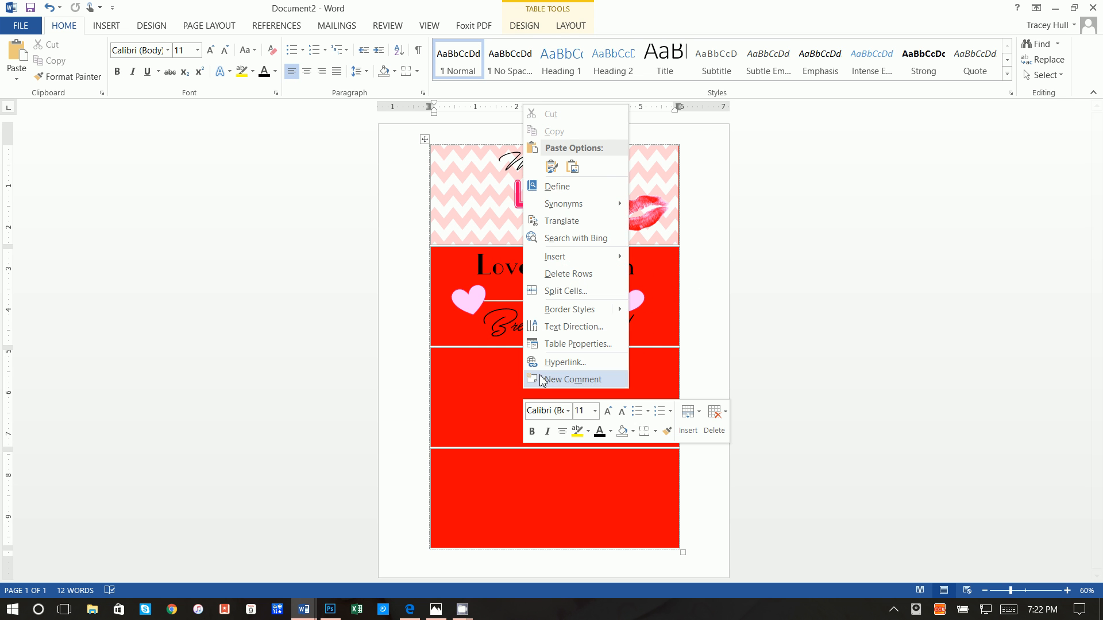
{"action": "left_click", "coordinate": [552, 167]}
{"action": "left_click_drag", "start_coordinate": [548, 371], "coordinate": [572, 408]}
{"action": "left_click", "coordinate": [553, 508]}
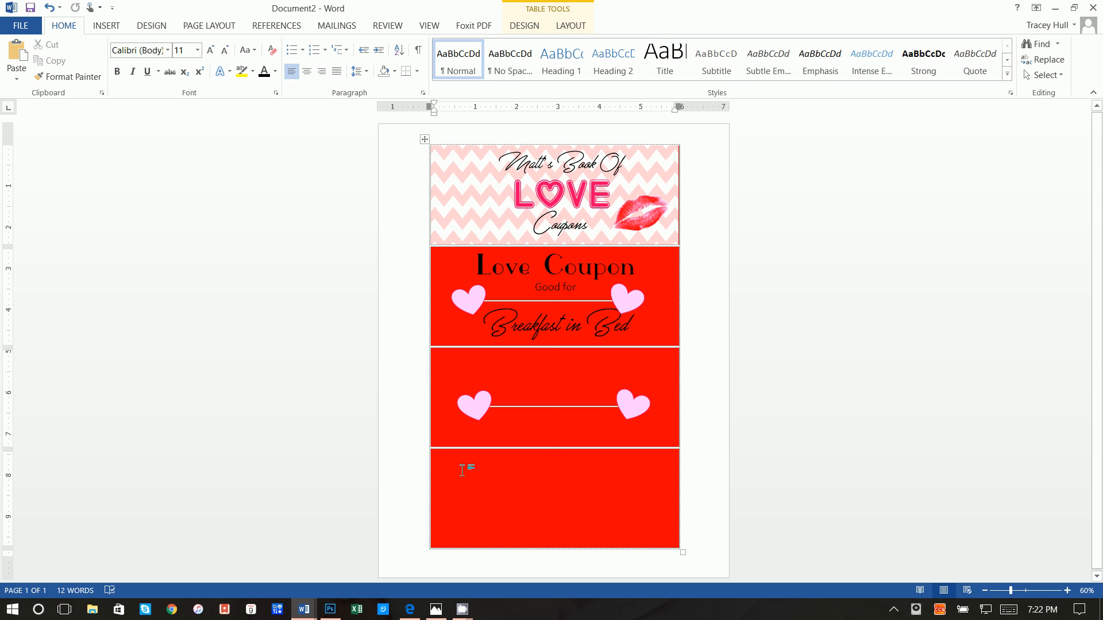
{"action": "right_click", "coordinate": [445, 455]}
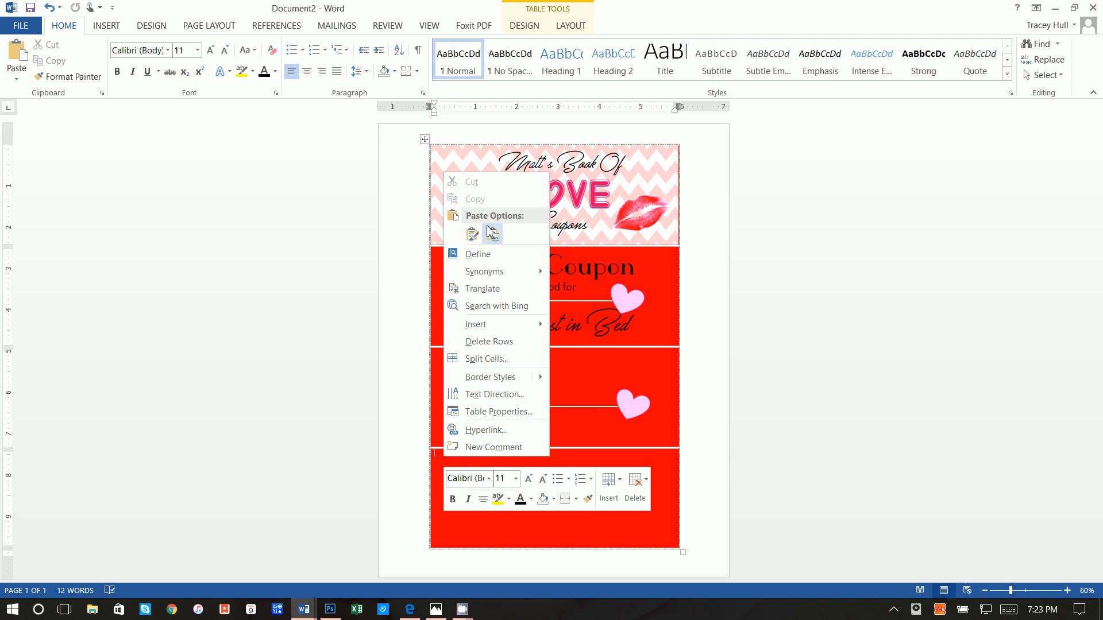
{"action": "left_click", "coordinate": [473, 234]}
{"action": "left_click_drag", "start_coordinate": [522, 472], "coordinate": [547, 507]}
Copy the first coupon's text box and paste it into the third red cell
{"action": "left_click", "coordinate": [557, 264]}
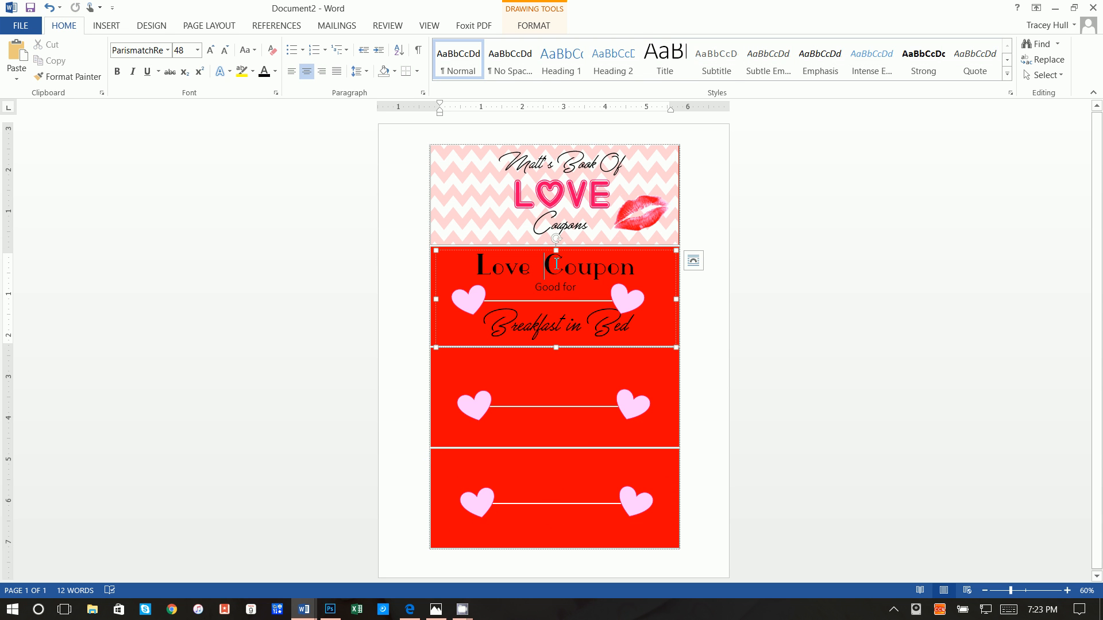
{"action": "left_click", "coordinate": [546, 252]}
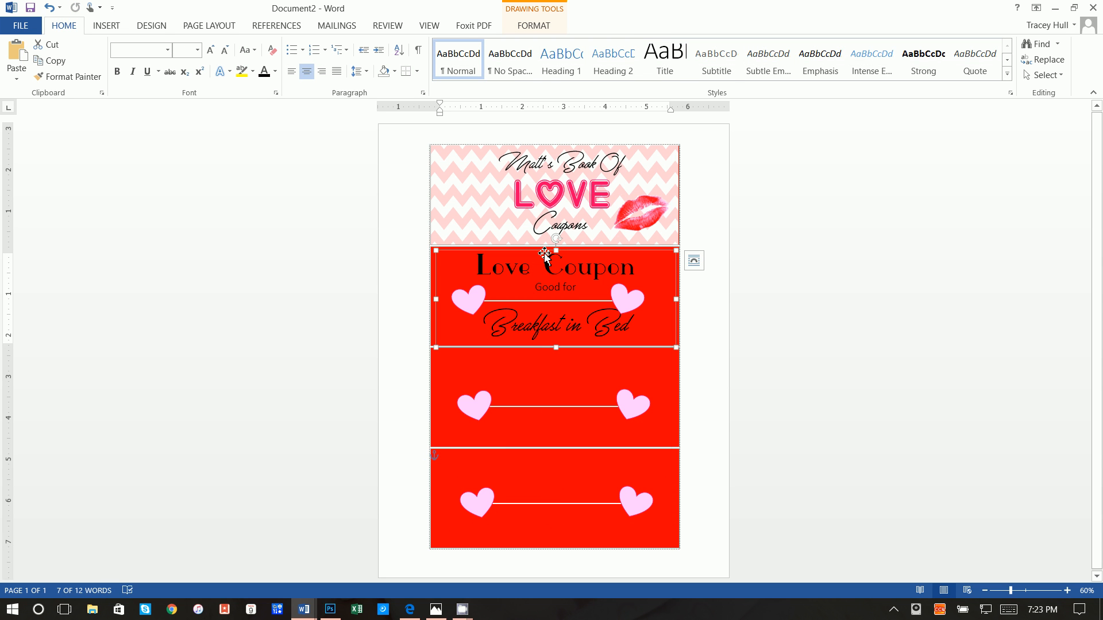
{"action": "right_click", "coordinate": [545, 252]}
{"action": "left_click", "coordinate": [567, 279]}
{"action": "left_click", "coordinate": [533, 359]}
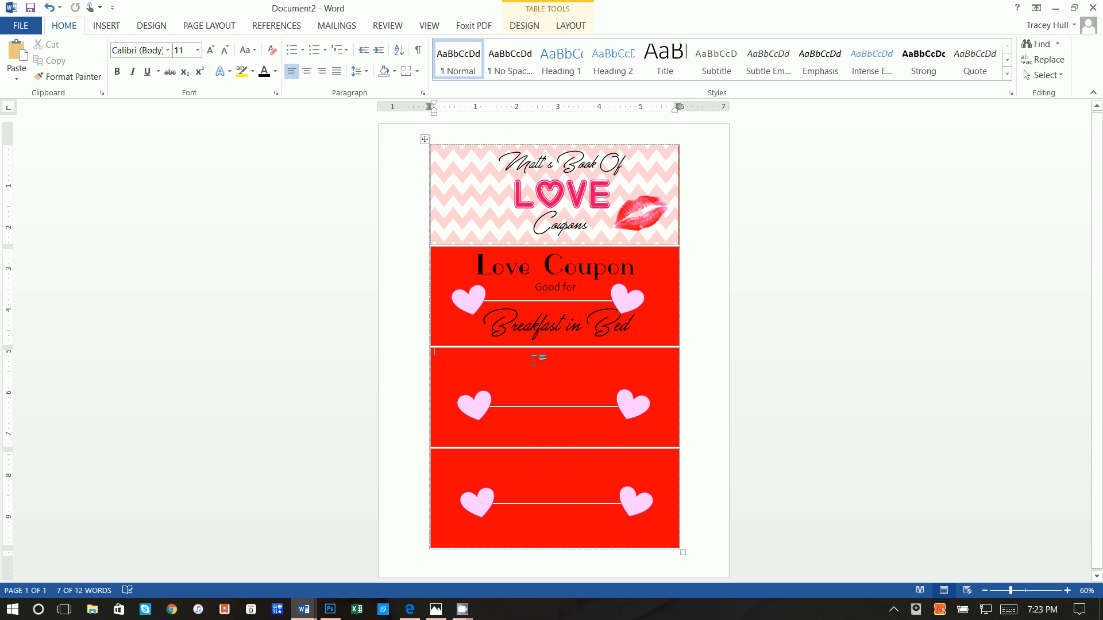
{"action": "right_click", "coordinate": [524, 363]}
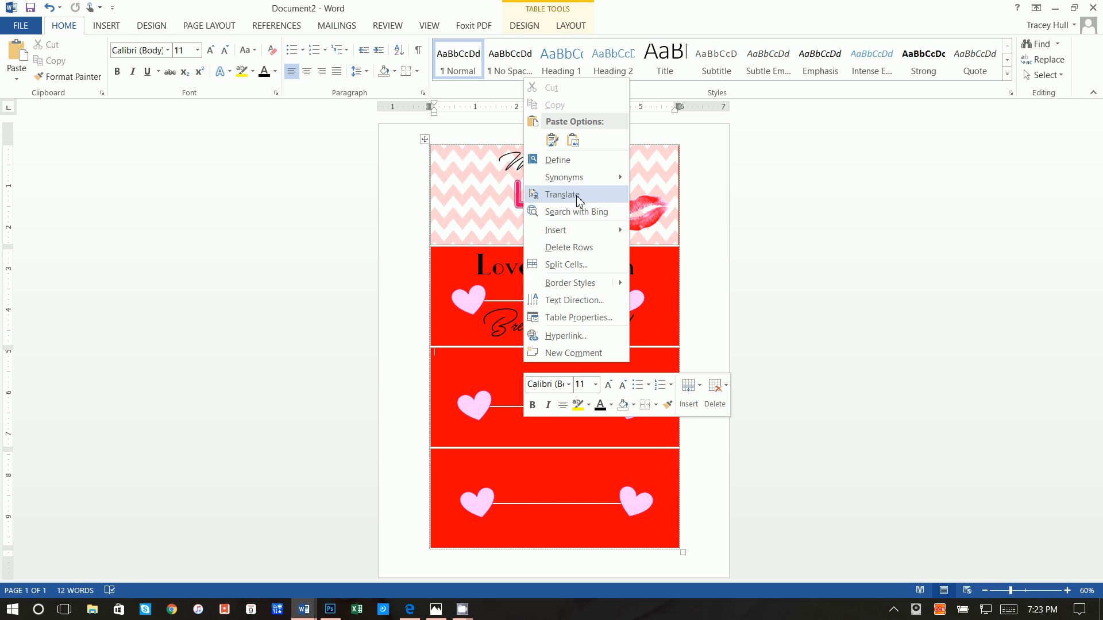
{"action": "left_click", "coordinate": [560, 145]}
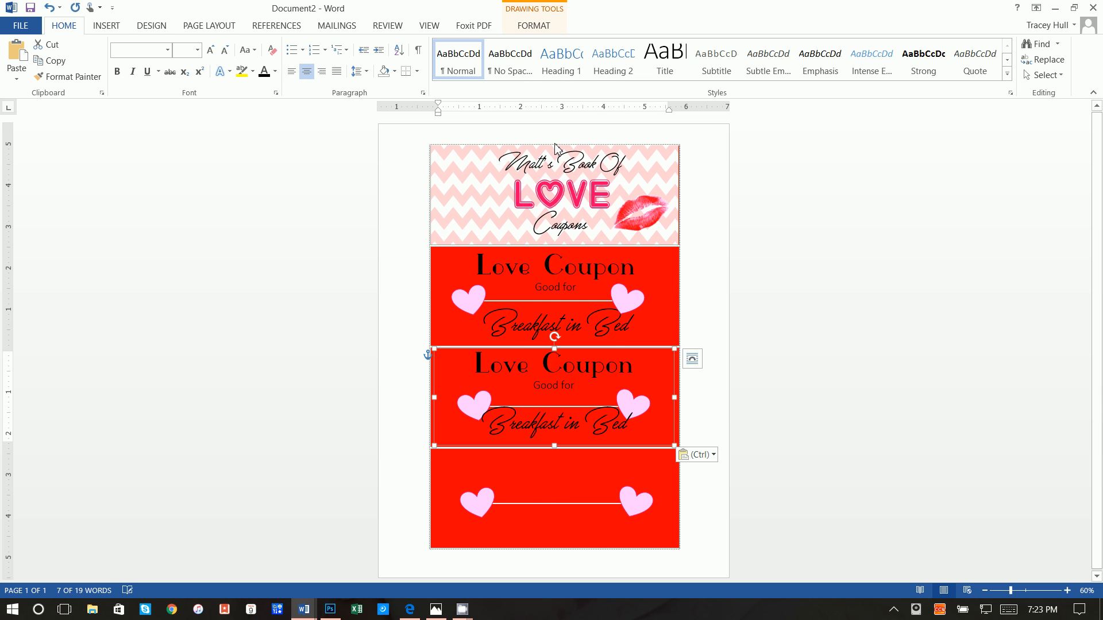
Replace 'Breakfast in Bed' with 'Sleeping In' and nudge the box down and right
{"action": "left_click_drag", "start_coordinate": [635, 422], "coordinate": [477, 414]}
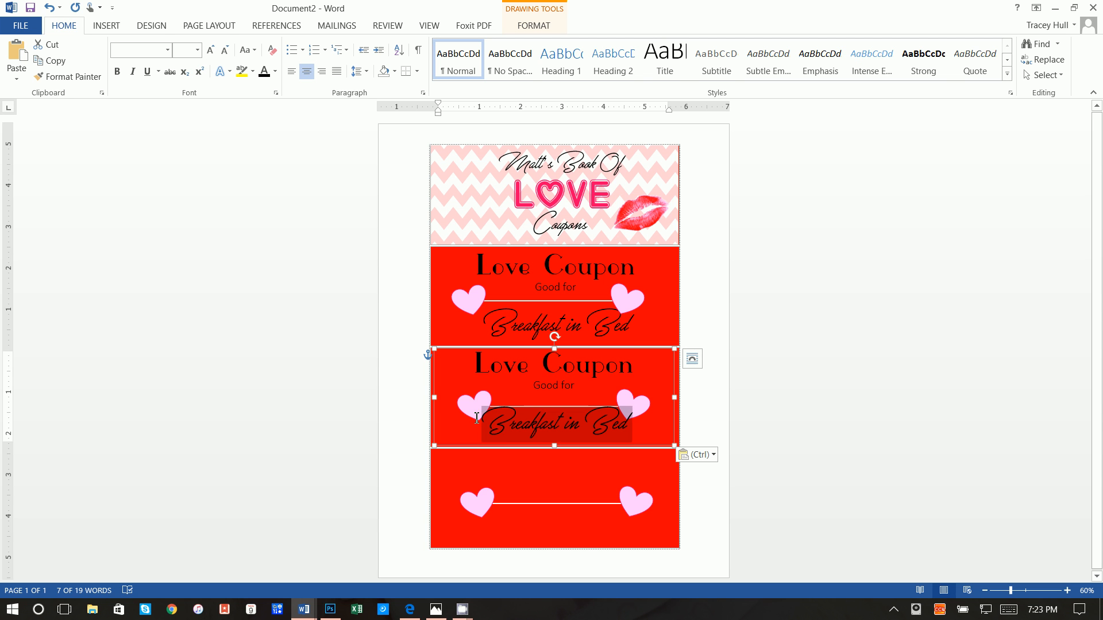
{"action": "type", "text": "Sle"}
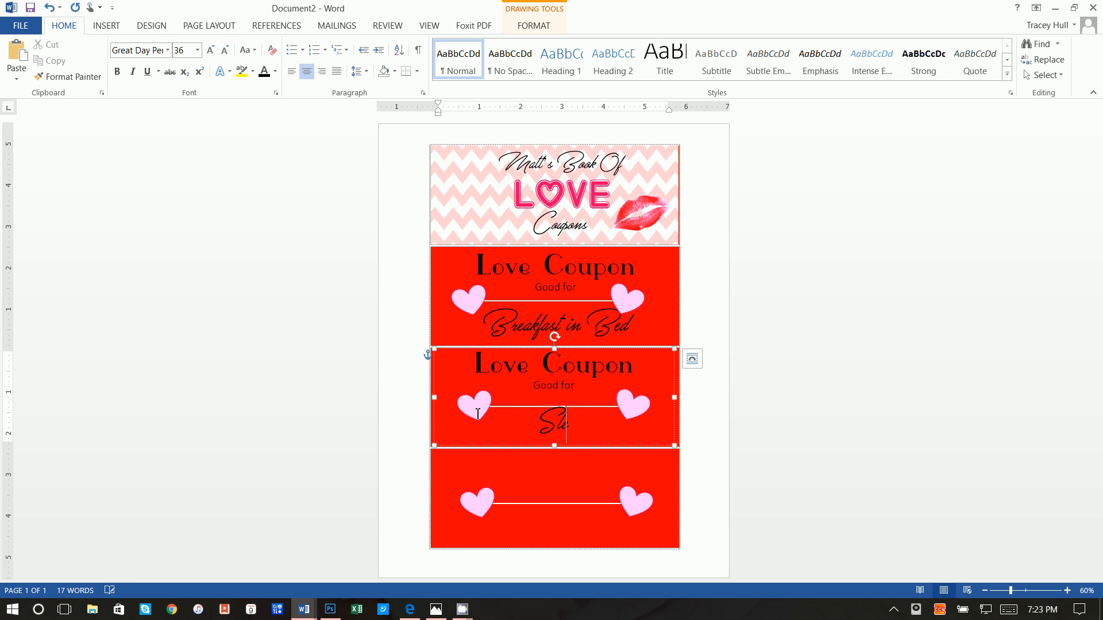
{"action": "type", "text": "eping In"}
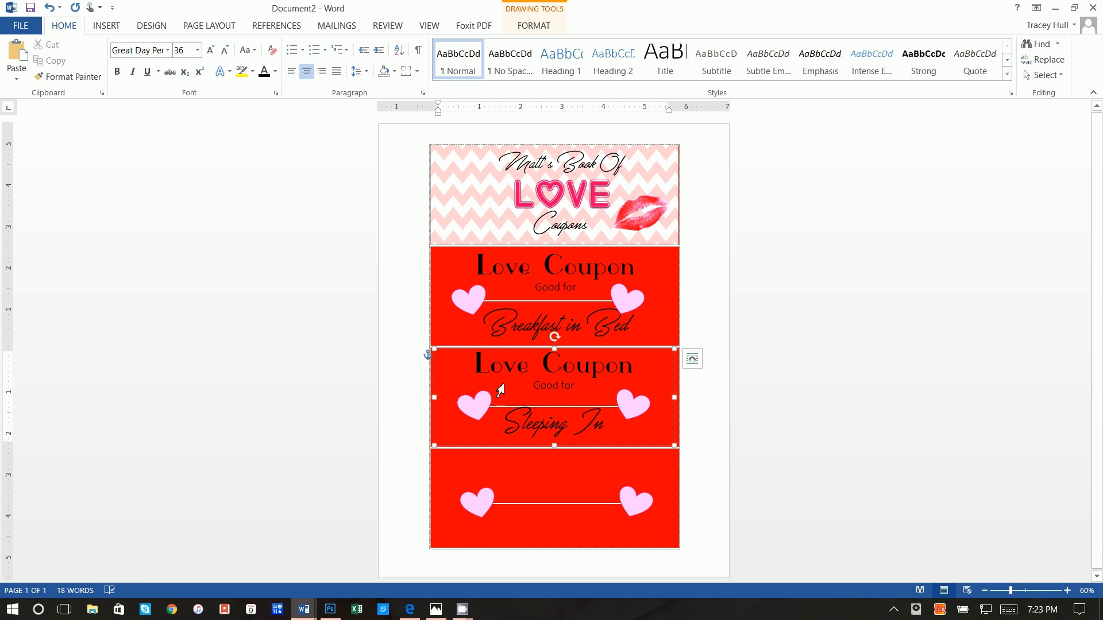
{"action": "left_click", "coordinate": [590, 350]}
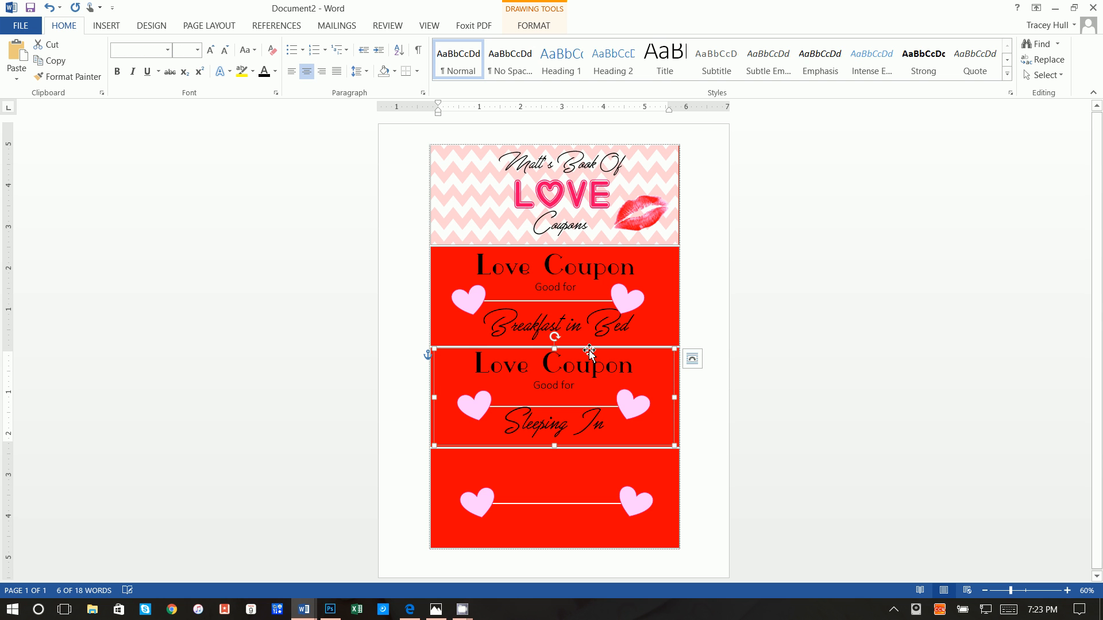
{"action": "key", "text": "Down"}
{"action": "key", "text": "Down"}
{"action": "key", "text": "Down"}
{"action": "key", "text": "Down"}
{"action": "key", "text": "Down"}
{"action": "key", "text": "Down"}
{"action": "key", "text": "Right"}
{"action": "key", "text": "Right"}
{"action": "key", "text": "Right"}
{"action": "key", "text": "Right"}
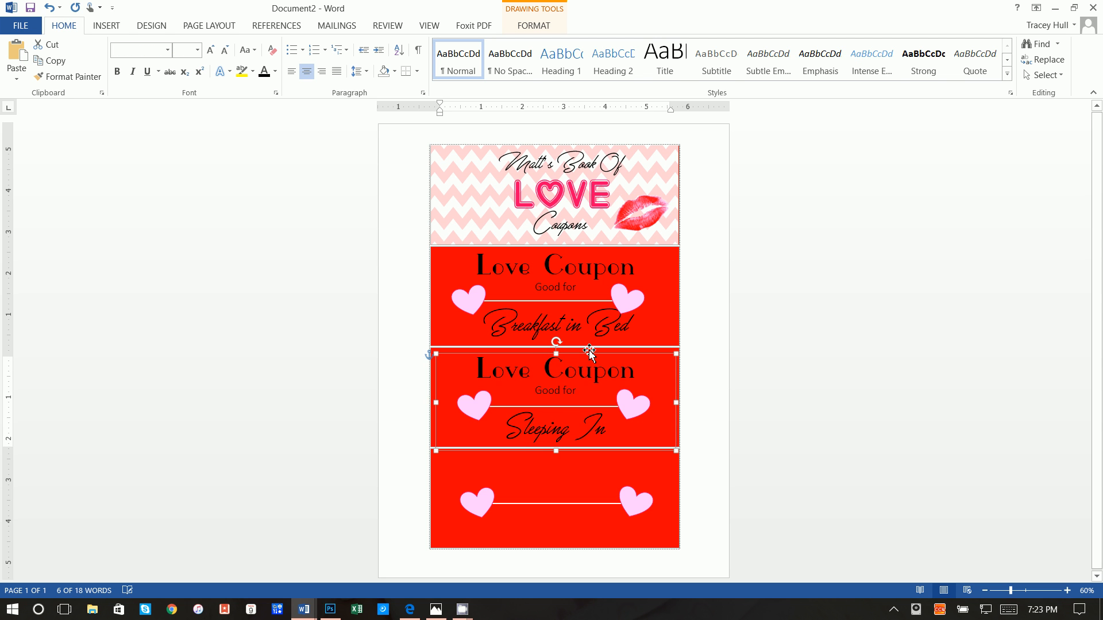
Paste the coupon text into the bottom cell, reworded to 'You win an Argument'
{"action": "left_click", "coordinate": [527, 479]}
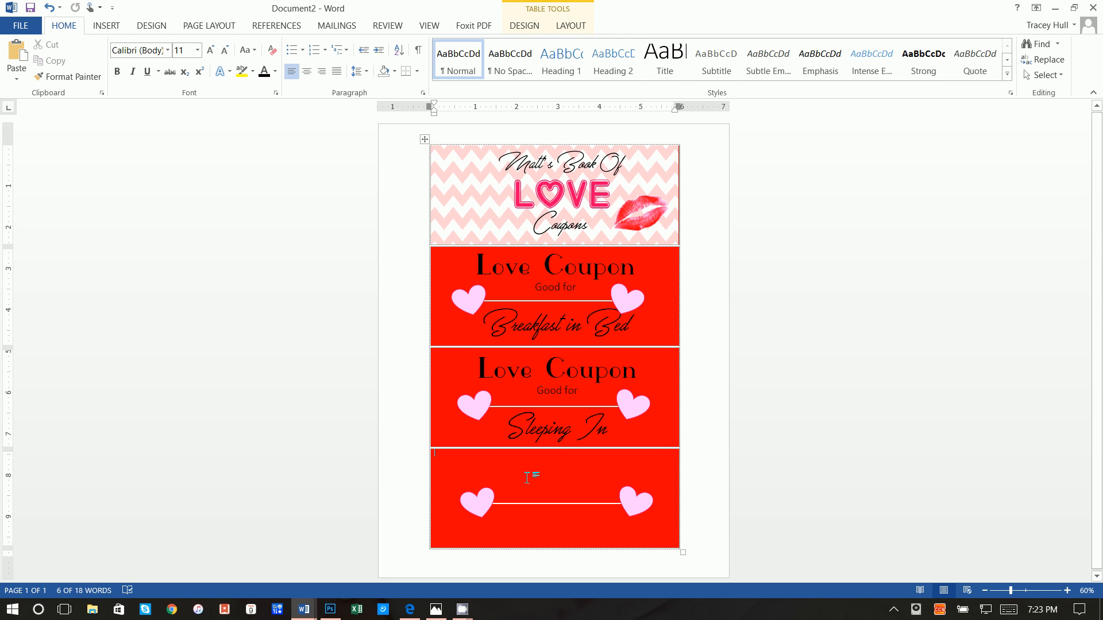
{"action": "right_click", "coordinate": [523, 476]}
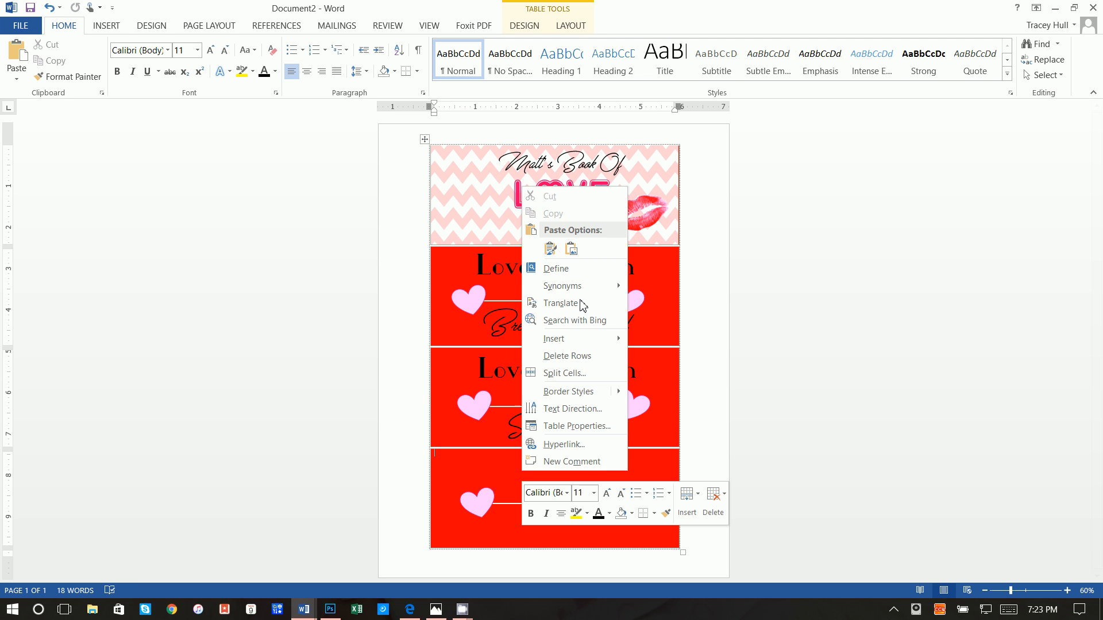
{"action": "left_click", "coordinate": [550, 248]}
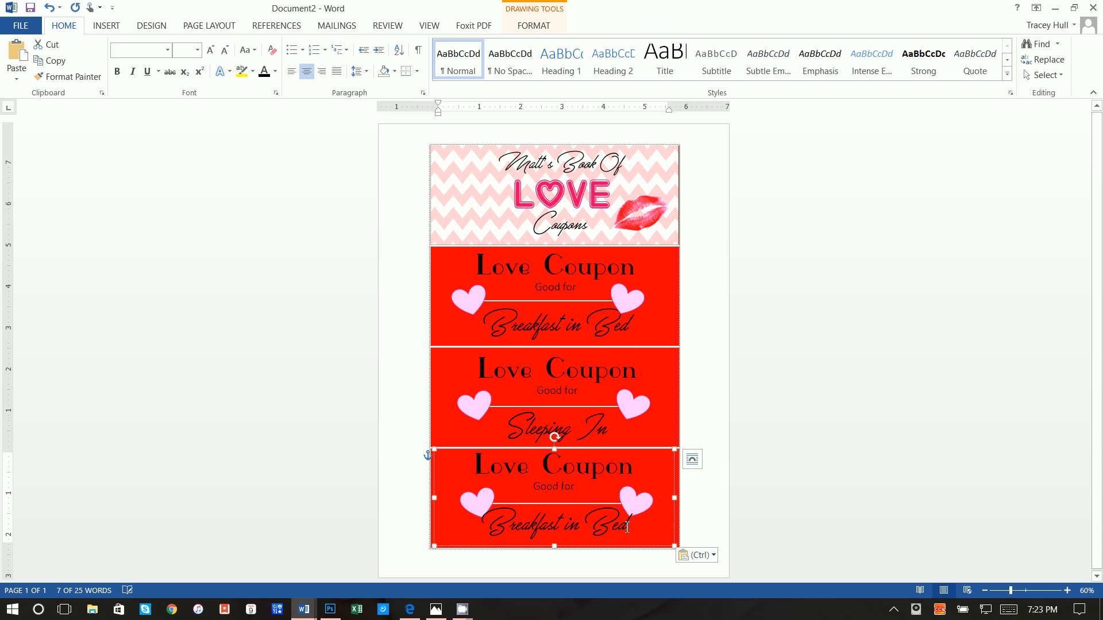
{"action": "left_click_drag", "start_coordinate": [627, 526], "coordinate": [515, 531]}
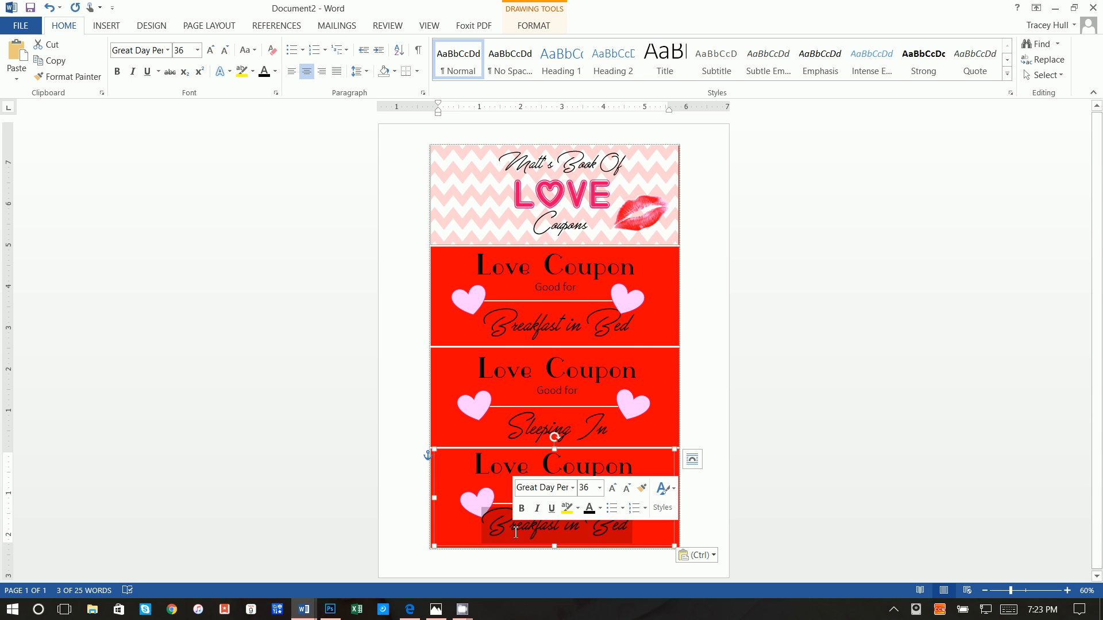
{"action": "type", "text": "You win a"}
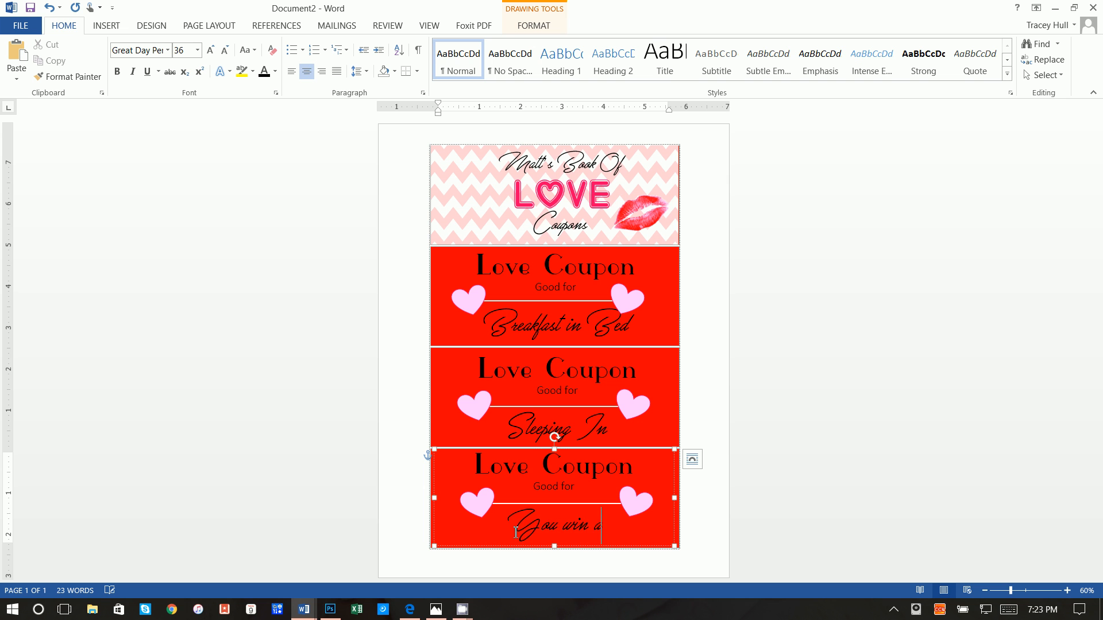
{"action": "type", "text": "n Argum"}
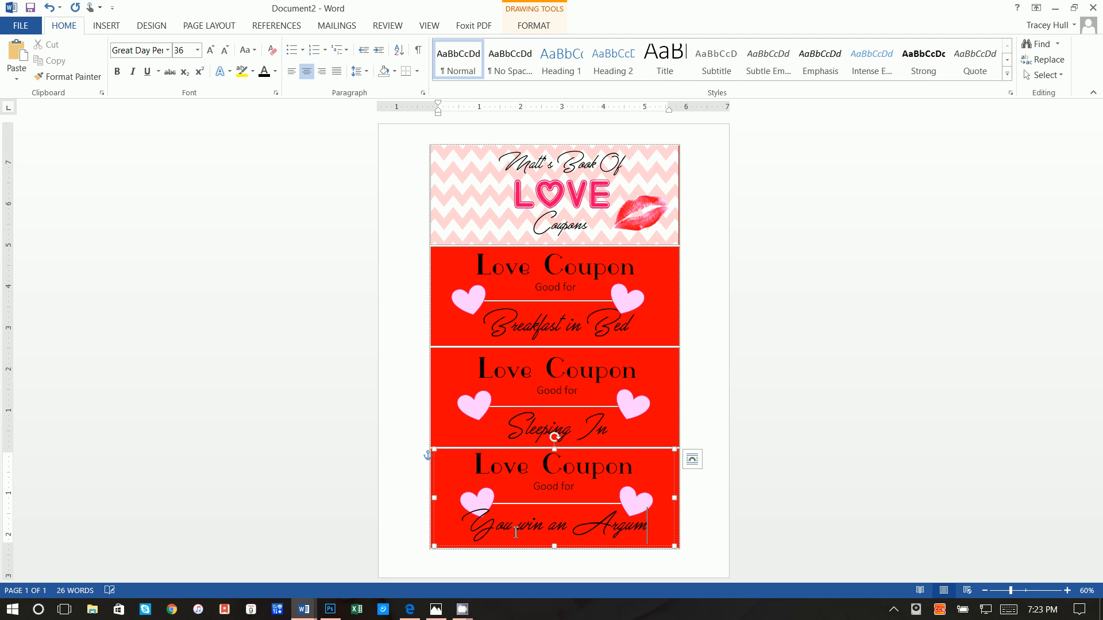
{"action": "type", "text": "ent"}
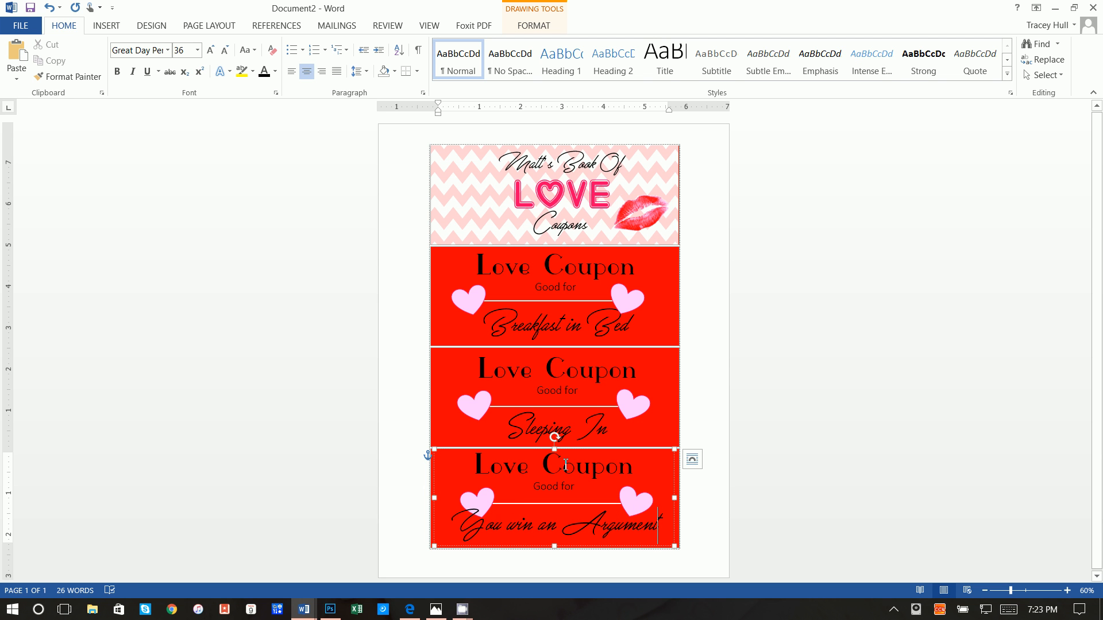
Nudge the bottom coupon text box into alignment within its cell
{"action": "left_click", "coordinate": [576, 454]}
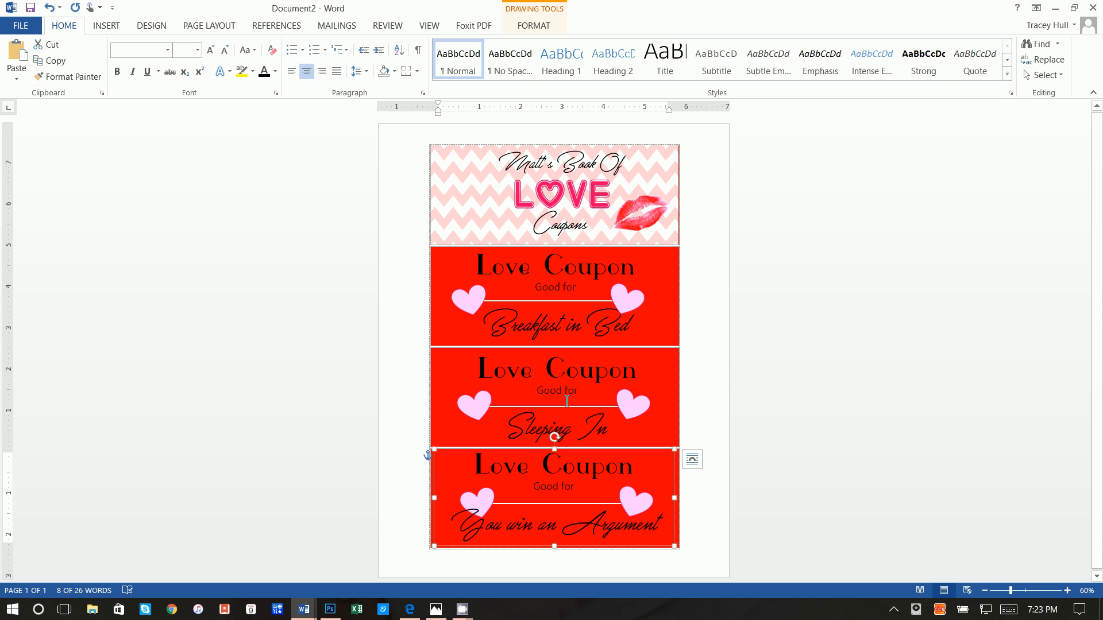
{"action": "key", "text": "Down"}
{"action": "key", "text": "Down"}
{"action": "key", "text": "Down"}
{"action": "key", "text": "Down"}
{"action": "key", "text": "Down"}
{"action": "key", "text": "Down"}
{"action": "key", "text": "Down"}
{"action": "key", "text": "Down"}
{"action": "key", "text": "Right"}
{"action": "key", "text": "Right"}
{"action": "key", "text": "Right"}
{"action": "key", "text": "Right"}
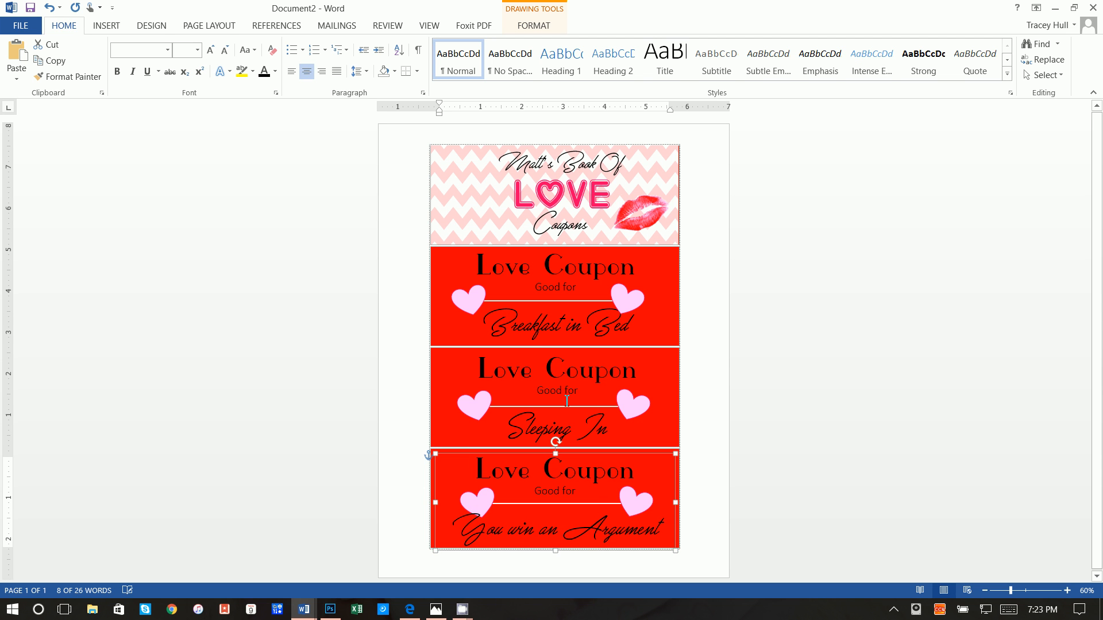
{"action": "key", "text": "Right"}
{"action": "key", "text": "Right"}
{"action": "key", "text": "Right"}
{"action": "key", "text": "Right"}
{"action": "key", "text": "Right"}
{"action": "key", "text": "Right"}
{"action": "key", "text": "Up"}
{"action": "key", "text": "Up"}
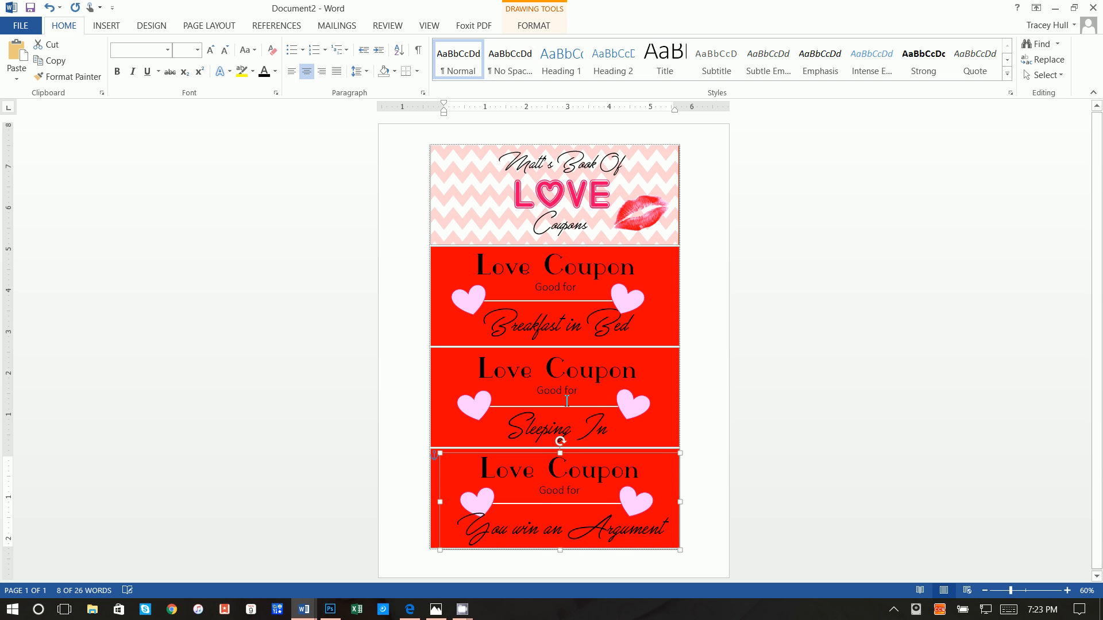
{"action": "key", "text": "Right"}
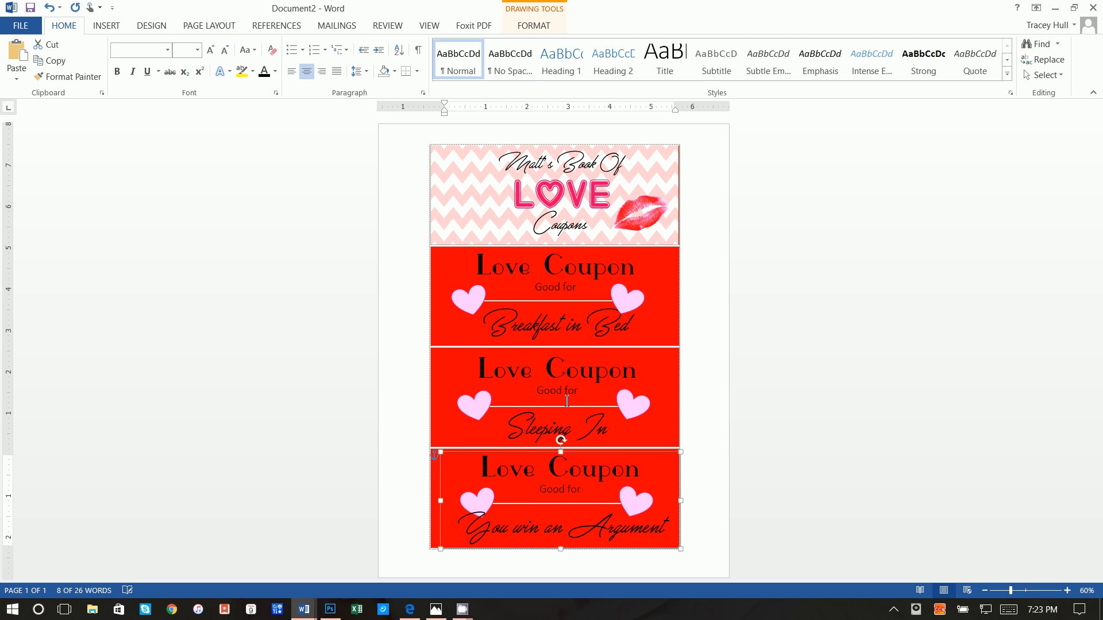
{"action": "left_click", "coordinate": [722, 347]}
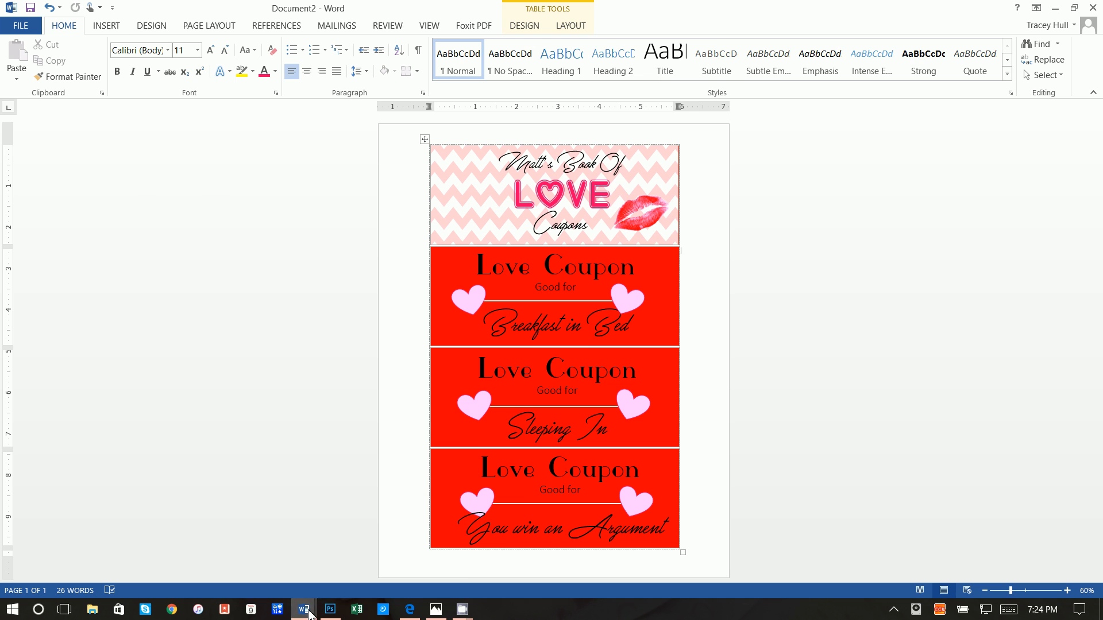
Compare against the finished example document and undo an accidentally added blank row
{"action": "mouse_move", "coordinate": [304, 609]}
{"action": "left_click", "coordinate": [273, 565]}
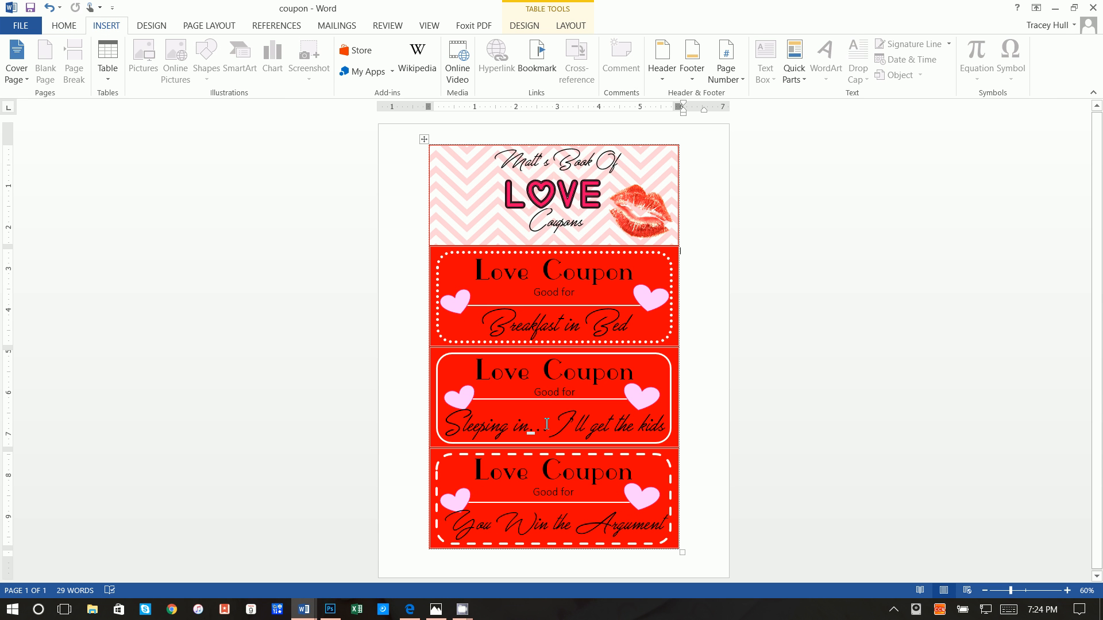
{"action": "mouse_move", "coordinate": [304, 608]}
{"action": "left_click", "coordinate": [373, 552]}
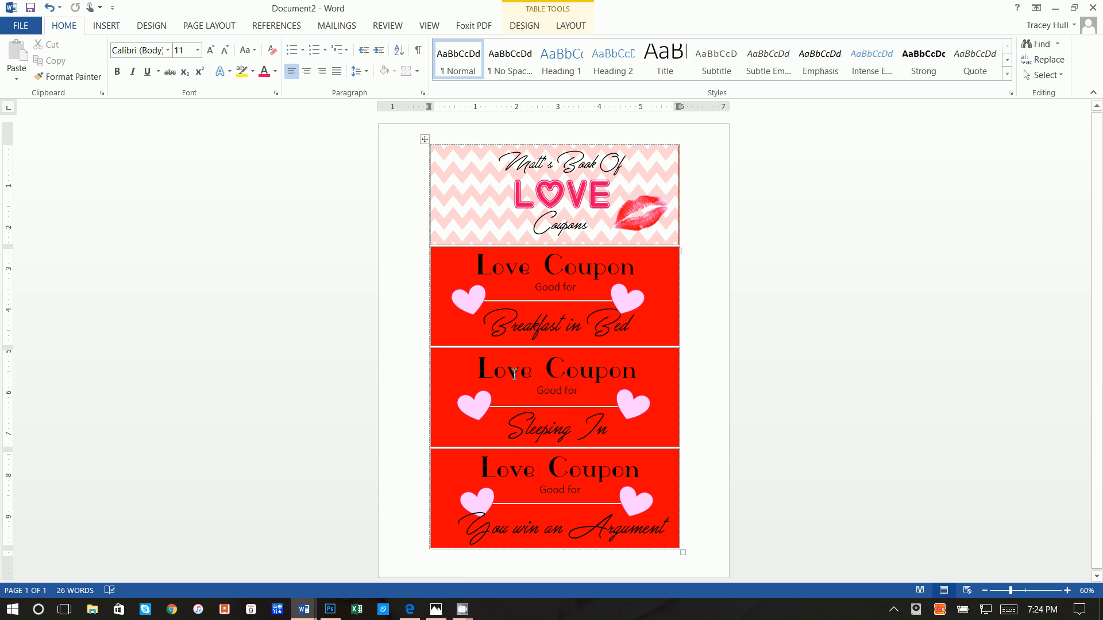
{"action": "left_click", "coordinate": [436, 251]}
{"action": "left_click", "coordinate": [433, 257]}
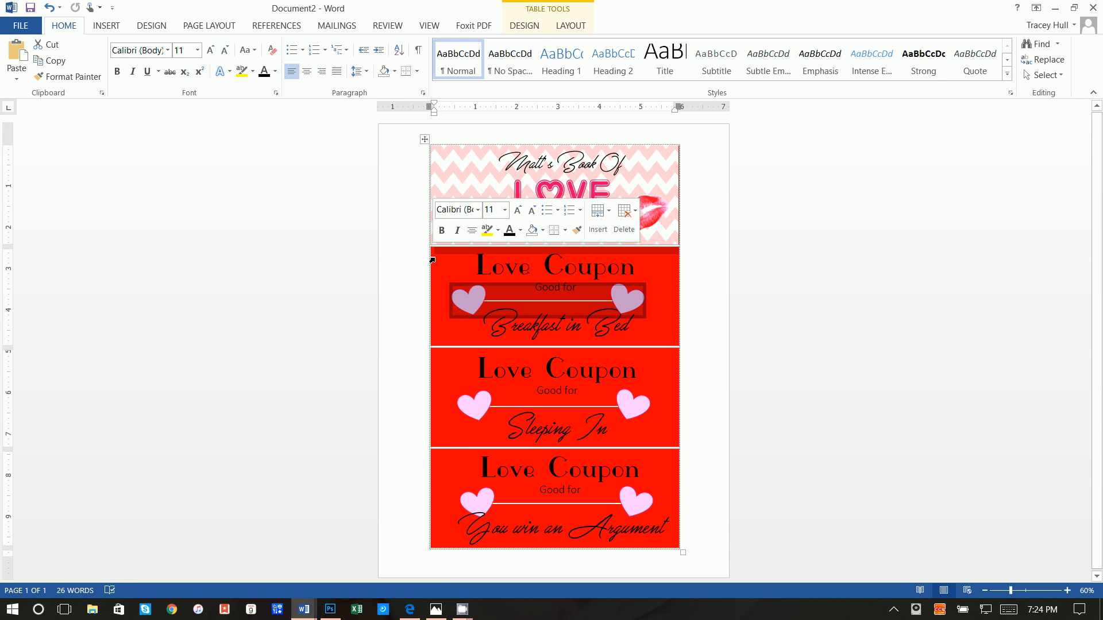
{"action": "left_click", "coordinate": [425, 248]}
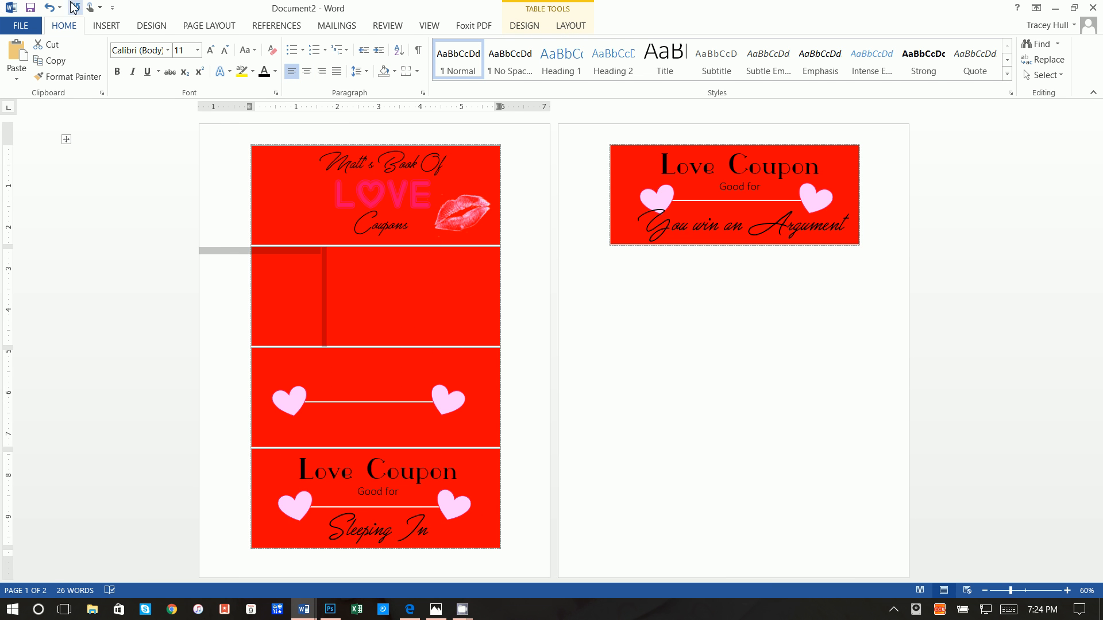
{"action": "left_click", "coordinate": [49, 7]}
Shift the first coupon's Love Coupon text box slightly to the right
{"action": "left_click", "coordinate": [440, 274]}
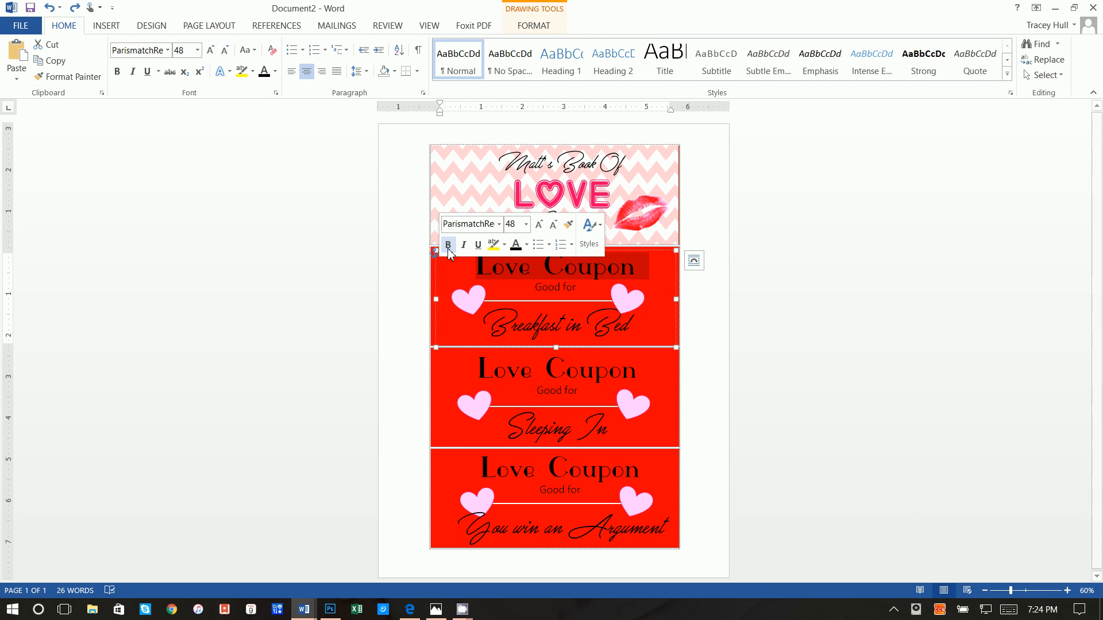
{"action": "left_click_drag", "start_coordinate": [628, 252], "coordinate": [649, 254]}
{"action": "left_click", "coordinate": [448, 268]}
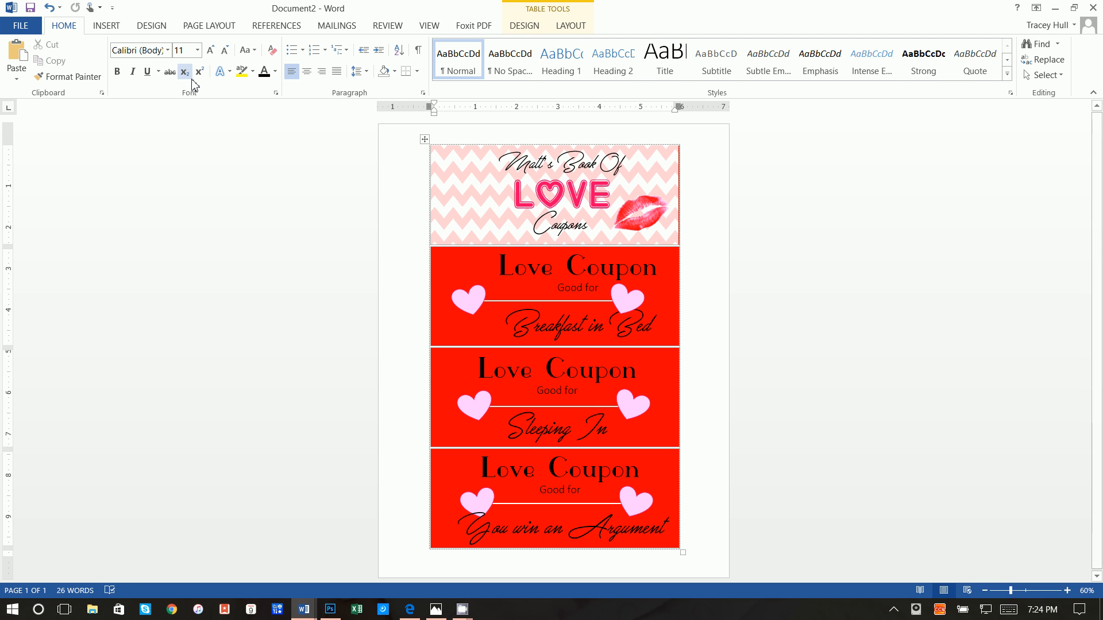
{"action": "left_click", "coordinate": [107, 25]}
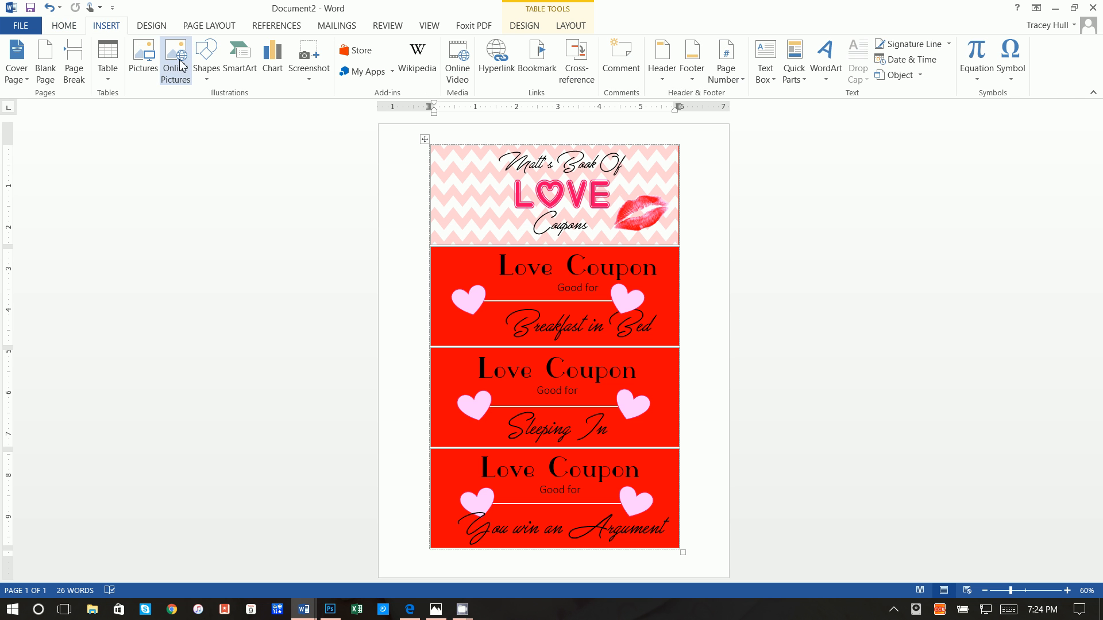
Draw a rounded rectangle over the Breakfast in Bed coupon
{"action": "left_click", "coordinate": [217, 79]}
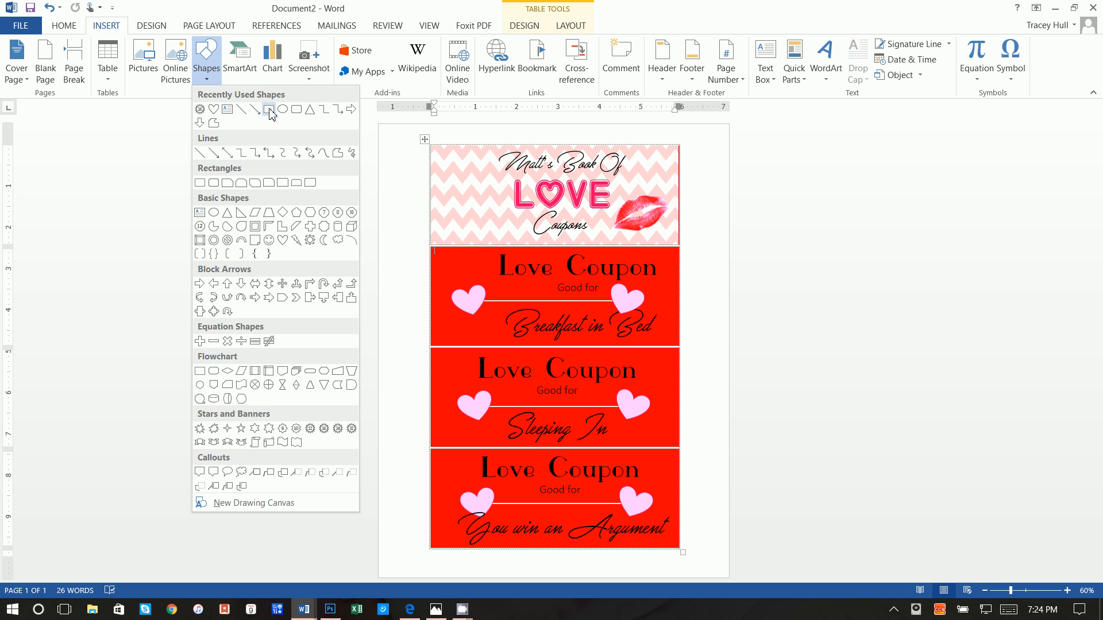
{"action": "left_click", "coordinate": [296, 115]}
{"action": "mouse_move", "coordinate": [438, 252]}
{"action": "left_mouse_down"}
{"action": "mouse_move", "coordinate": [643, 345]}
{"action": "mouse_move", "coordinate": [676, 344]}
{"action": "left_mouse_up"}
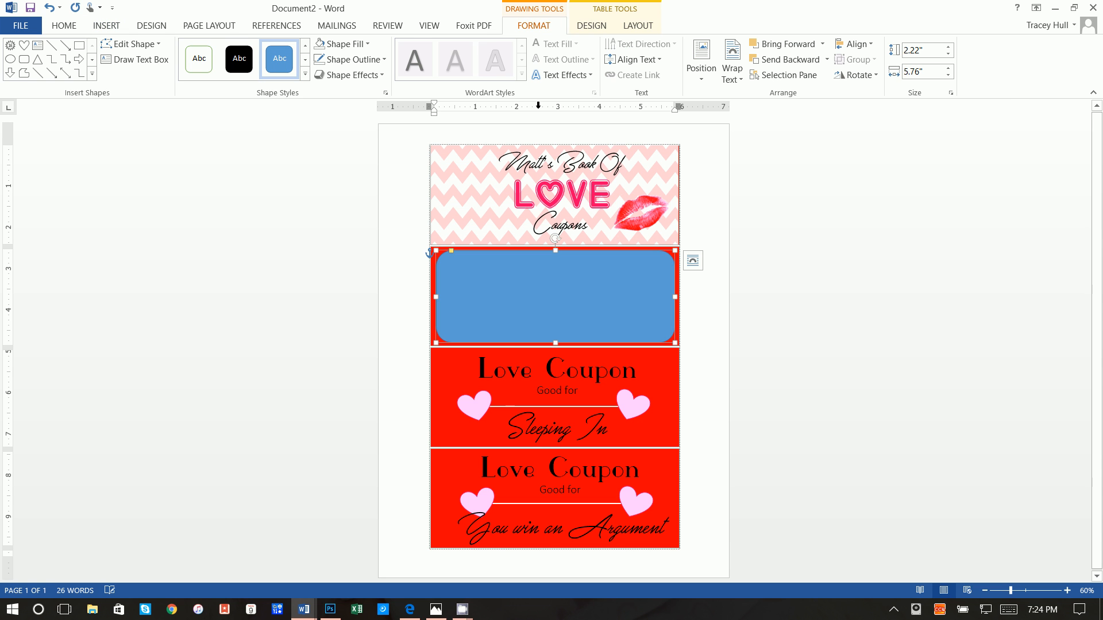
Give the rounded rectangle no fill and a white 3 pt outline
{"action": "left_click", "coordinate": [344, 44]}
{"action": "left_click", "coordinate": [335, 196]}
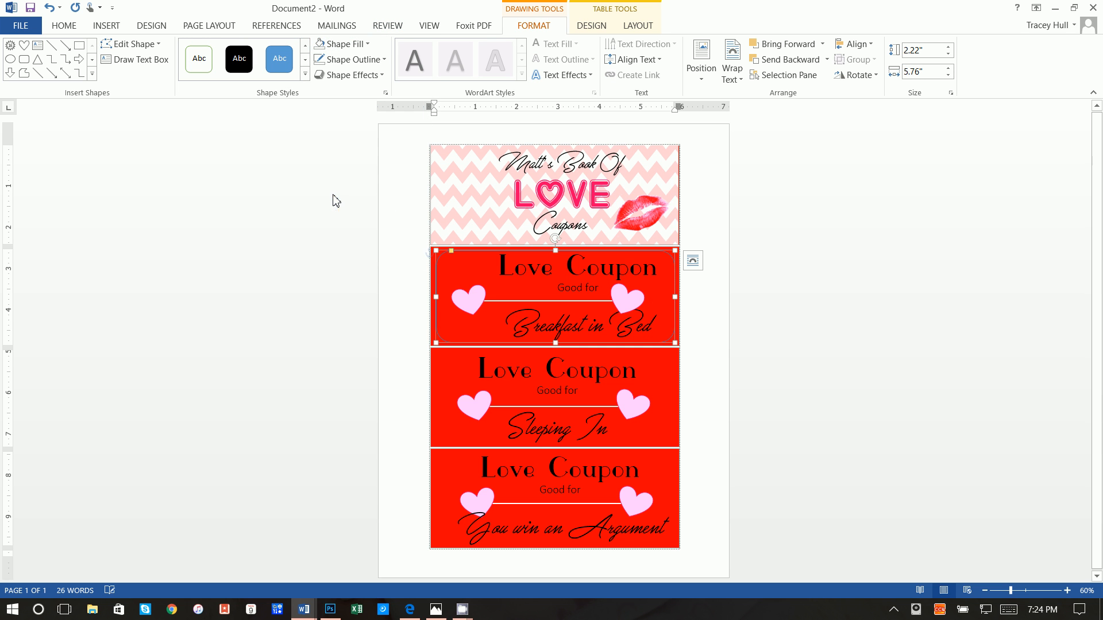
{"action": "left_click", "coordinate": [328, 60]}
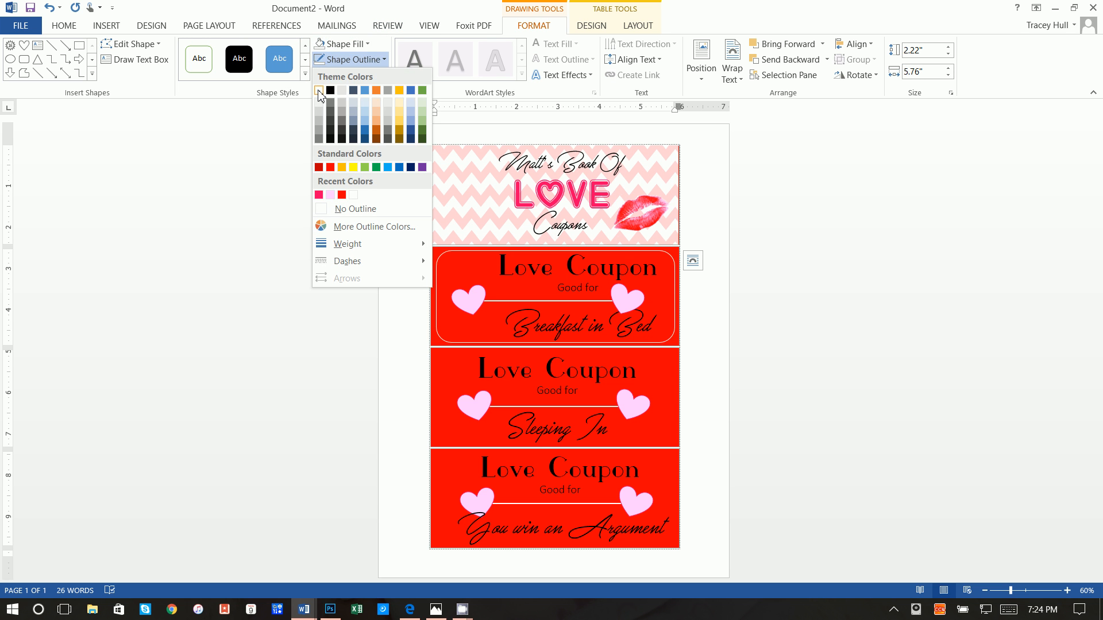
{"action": "left_click", "coordinate": [319, 90]}
{"action": "left_click", "coordinate": [339, 60]}
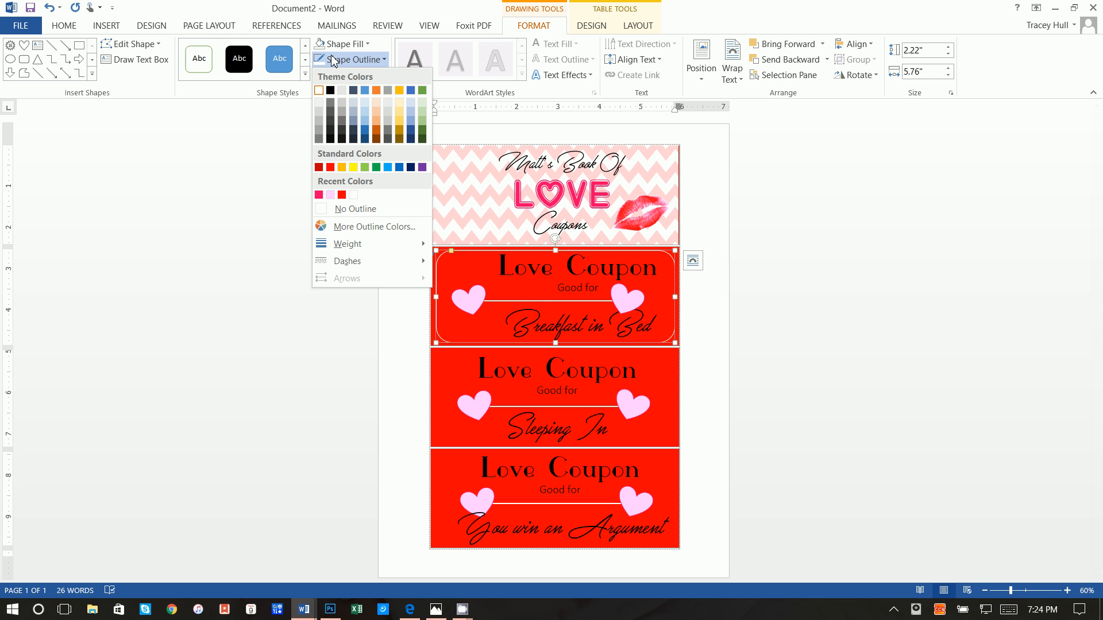
{"action": "mouse_move", "coordinate": [353, 244]}
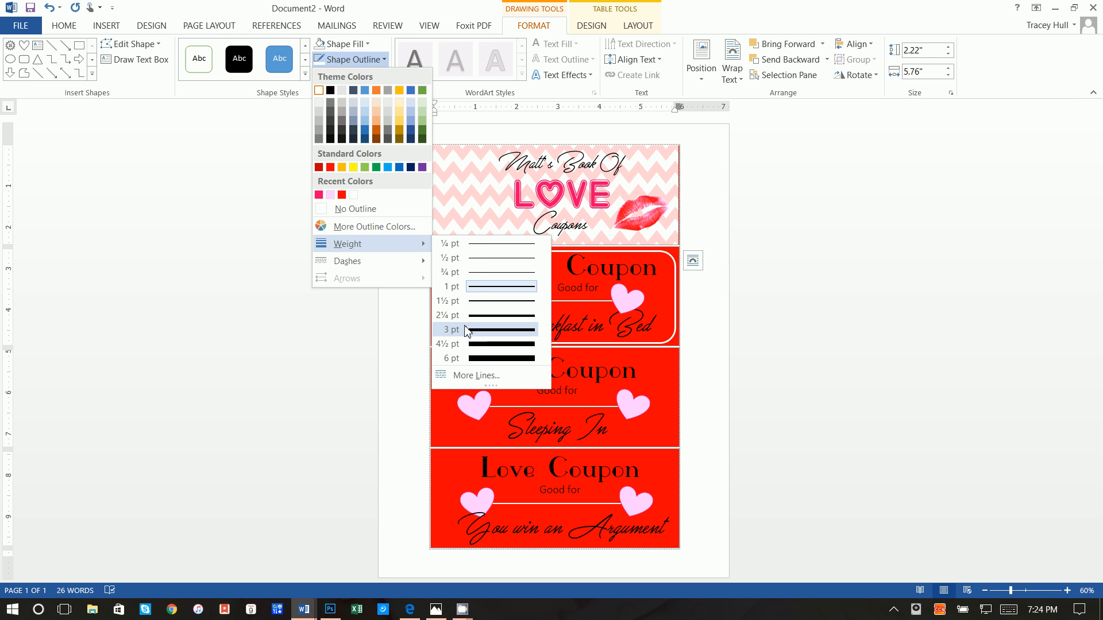
{"action": "left_click", "coordinate": [466, 330]}
Change the outline to a Round Dot dash type with Round caps
{"action": "left_click", "coordinate": [345, 60]}
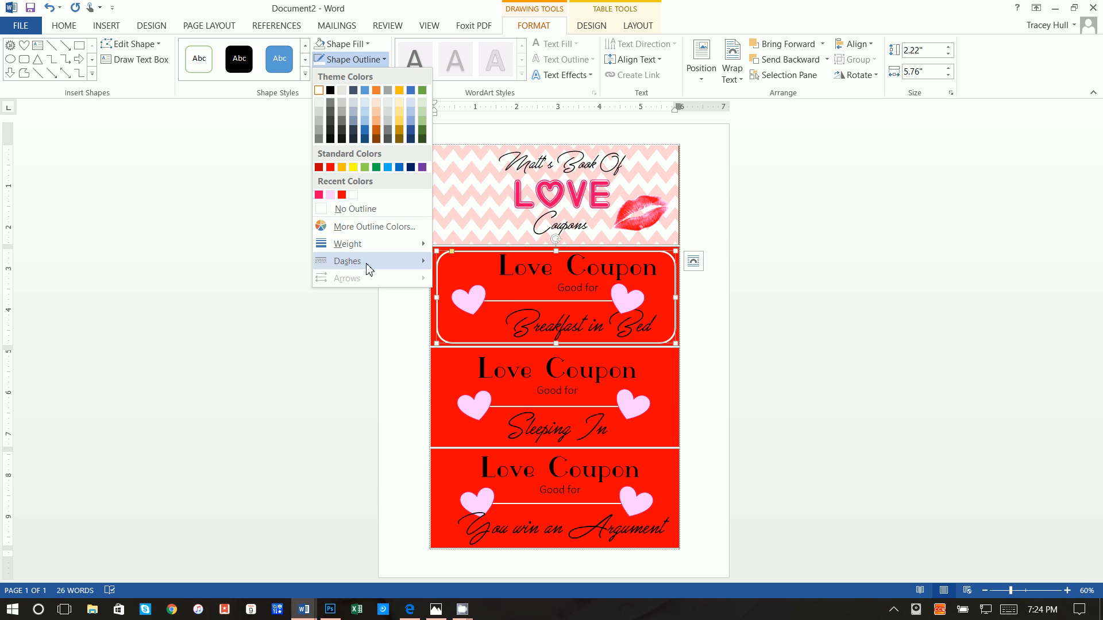
{"action": "mouse_move", "coordinate": [368, 269]}
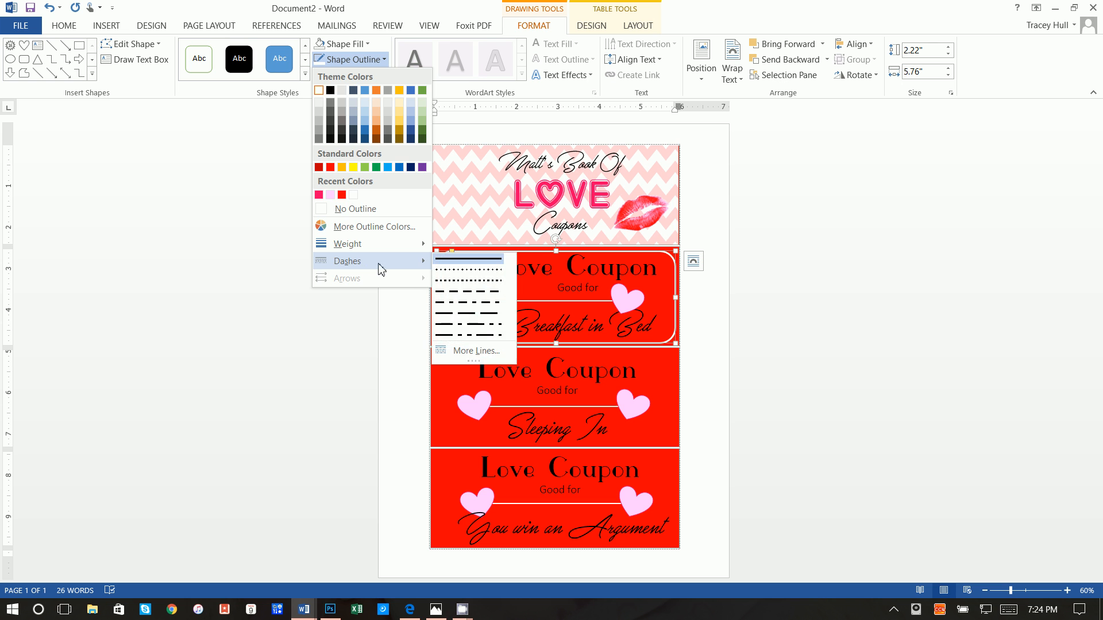
{"action": "left_click", "coordinate": [448, 351]}
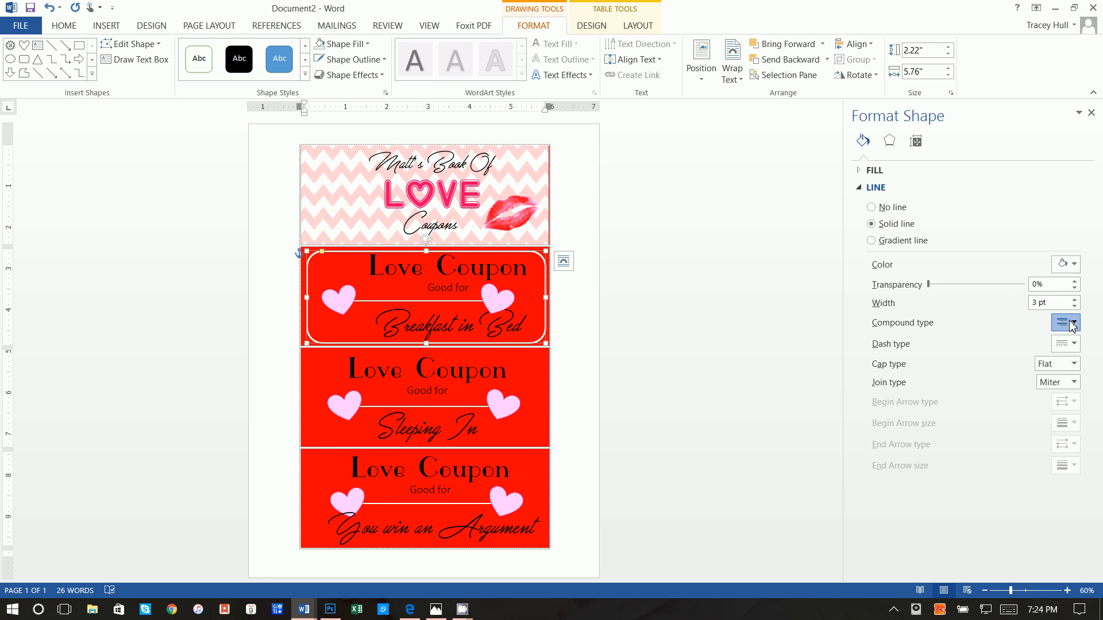
{"action": "left_click", "coordinate": [1071, 344]}
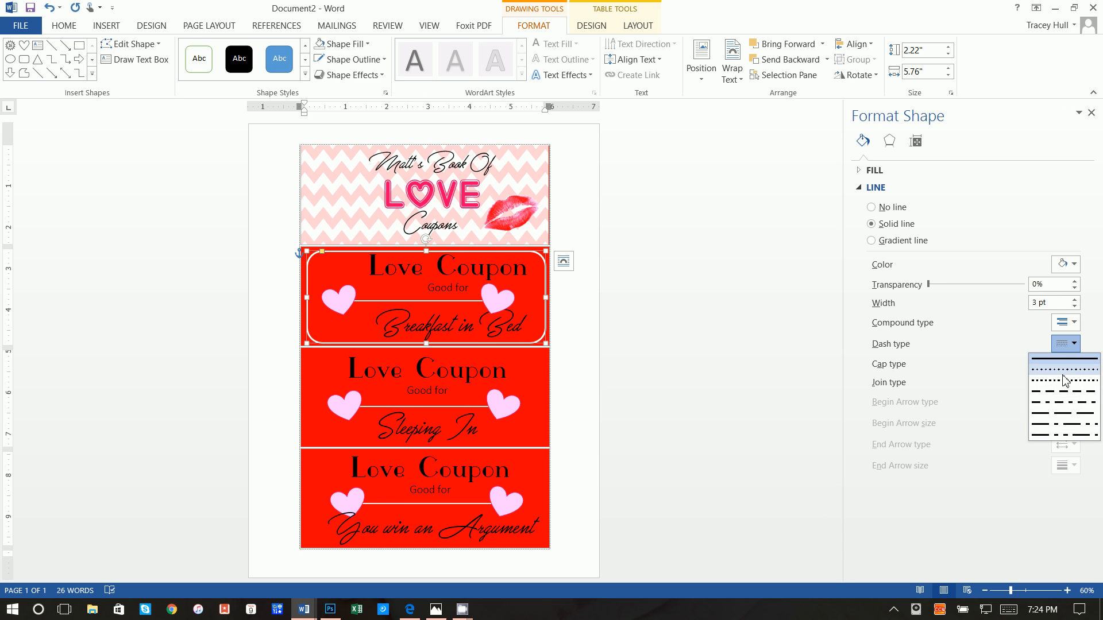
{"action": "left_click", "coordinate": [1062, 372]}
{"action": "left_click", "coordinate": [1060, 365]}
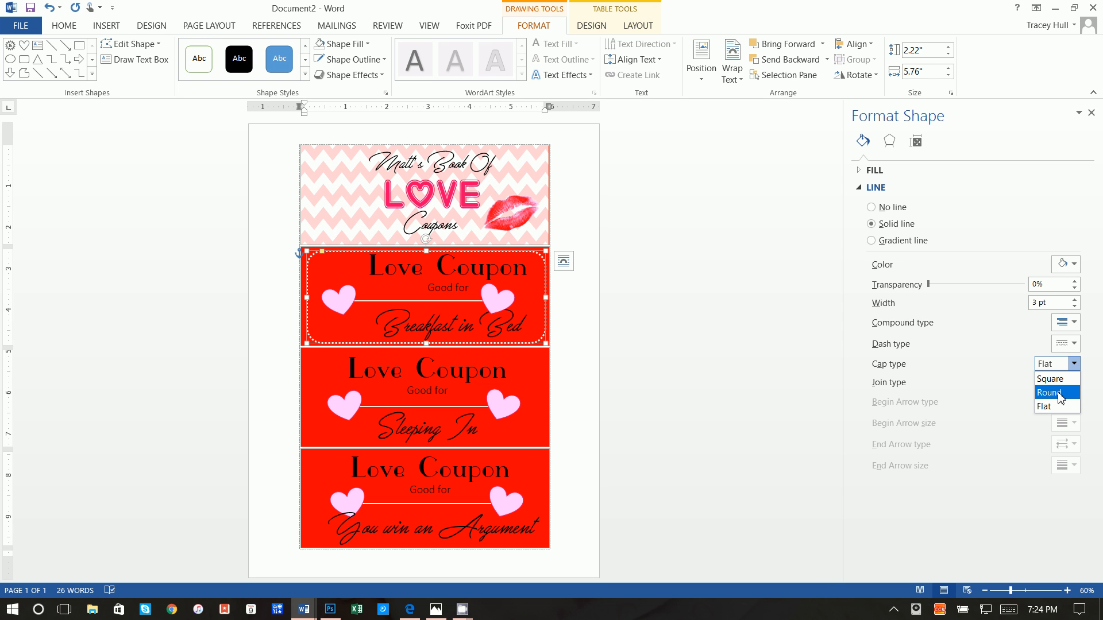
{"action": "left_click", "coordinate": [1060, 393]}
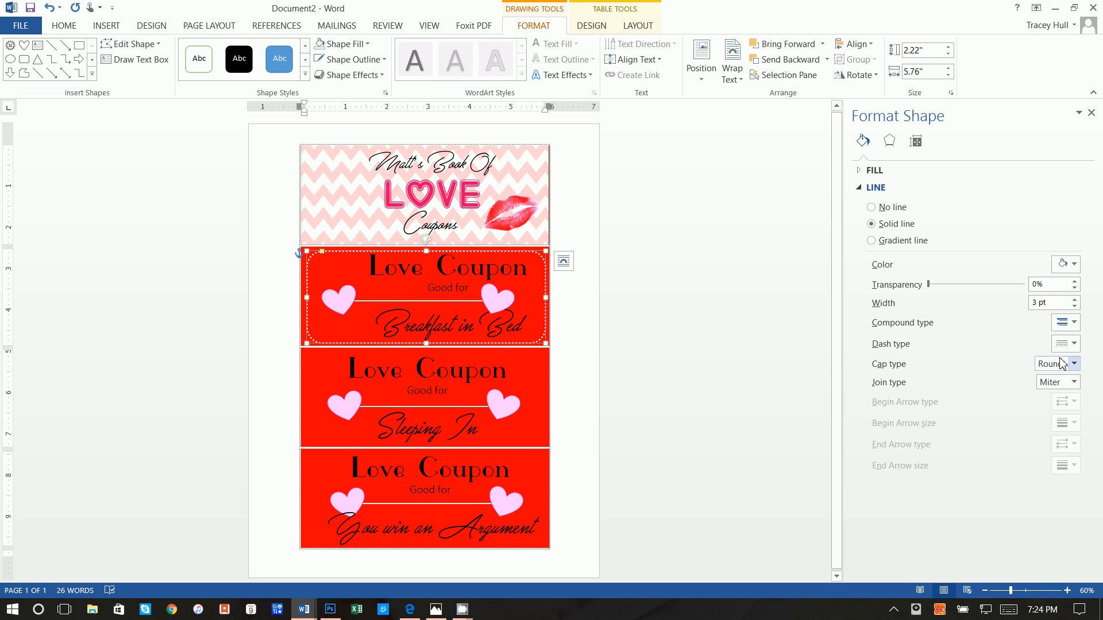
Set the dotted outline width to 4.5 pt, keeping Round Dot dashes and Round caps
{"action": "left_click", "coordinate": [1074, 299]}
{"action": "left_click", "coordinate": [1075, 299]}
{"action": "left_click", "coordinate": [1075, 299]}
{"action": "left_click", "coordinate": [1075, 299]}
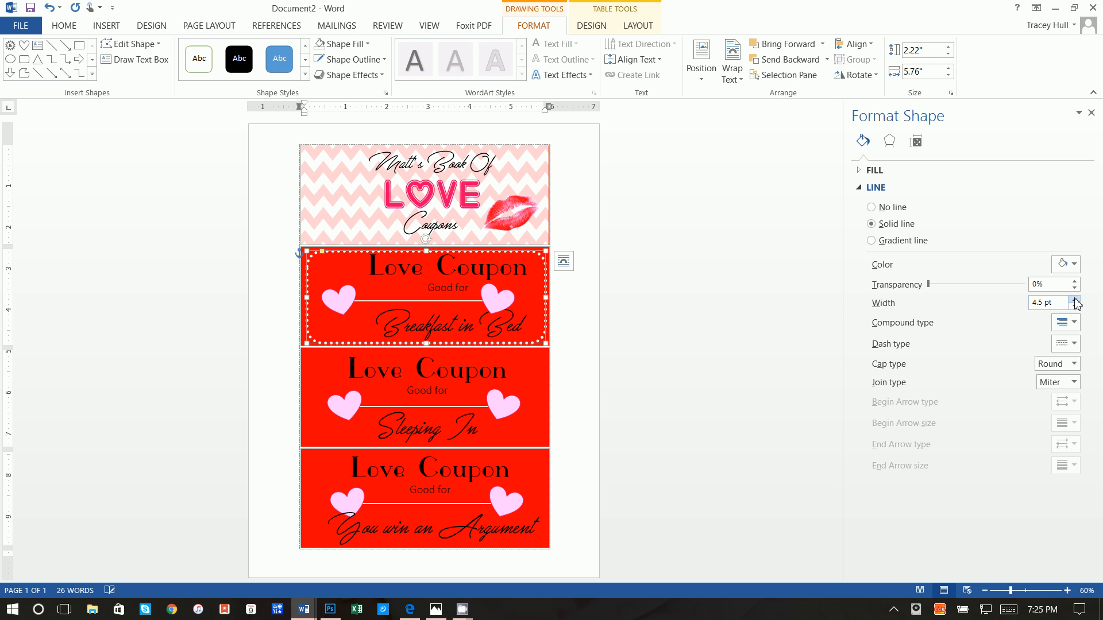
{"action": "left_click", "coordinate": [1074, 307]}
{"action": "left_click", "coordinate": [1066, 348]}
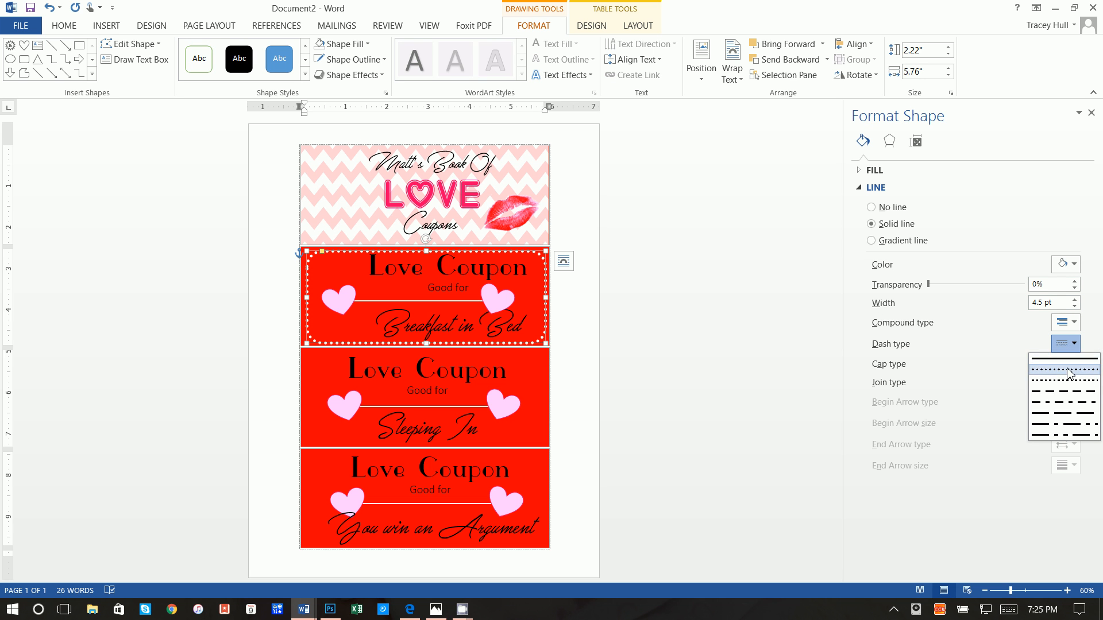
{"action": "left_click", "coordinate": [1067, 375]}
{"action": "left_click", "coordinate": [1069, 365]}
{"action": "left_click", "coordinate": [1056, 390]}
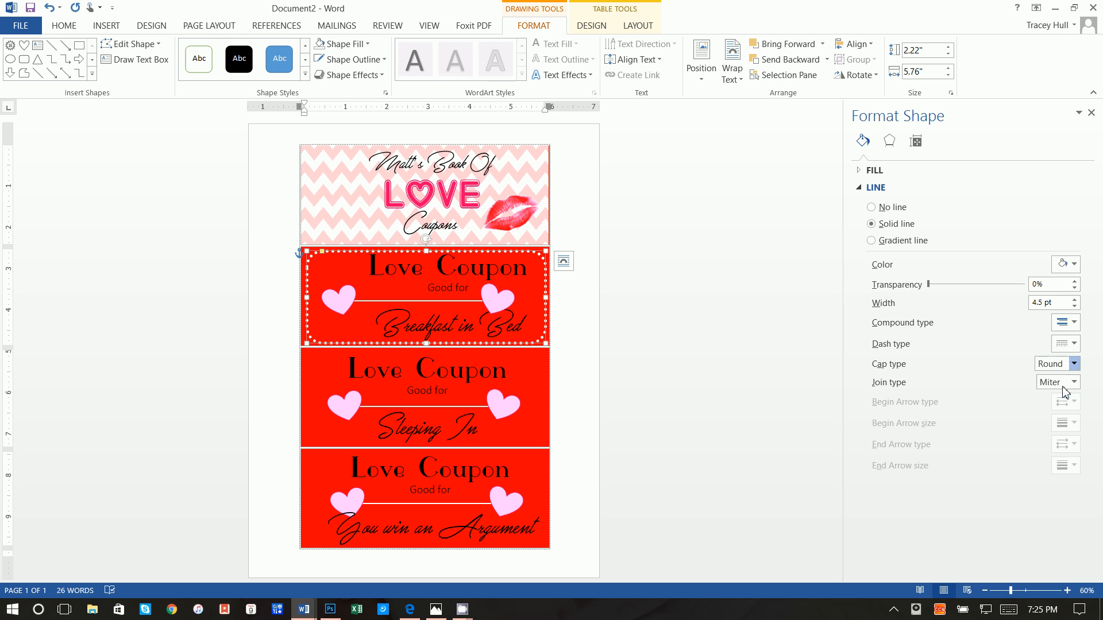
{"action": "left_click", "coordinate": [564, 251]}
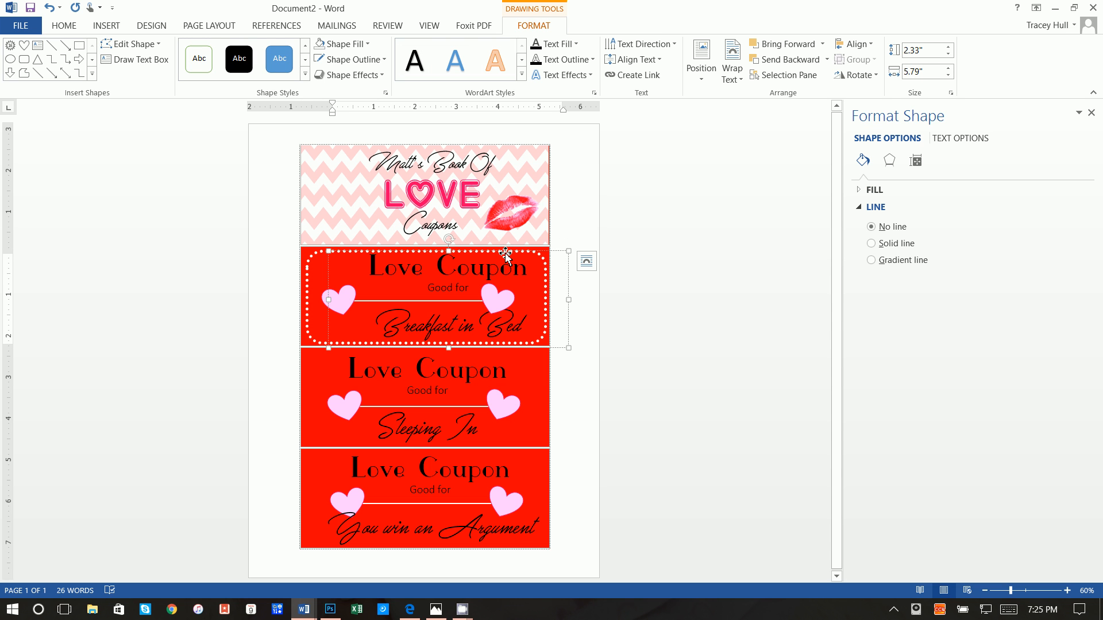
Nudge the Breakfast in Bed text box with arrow keys to adjust its position within the dotted frame
{"action": "left_click", "coordinate": [310, 282]}
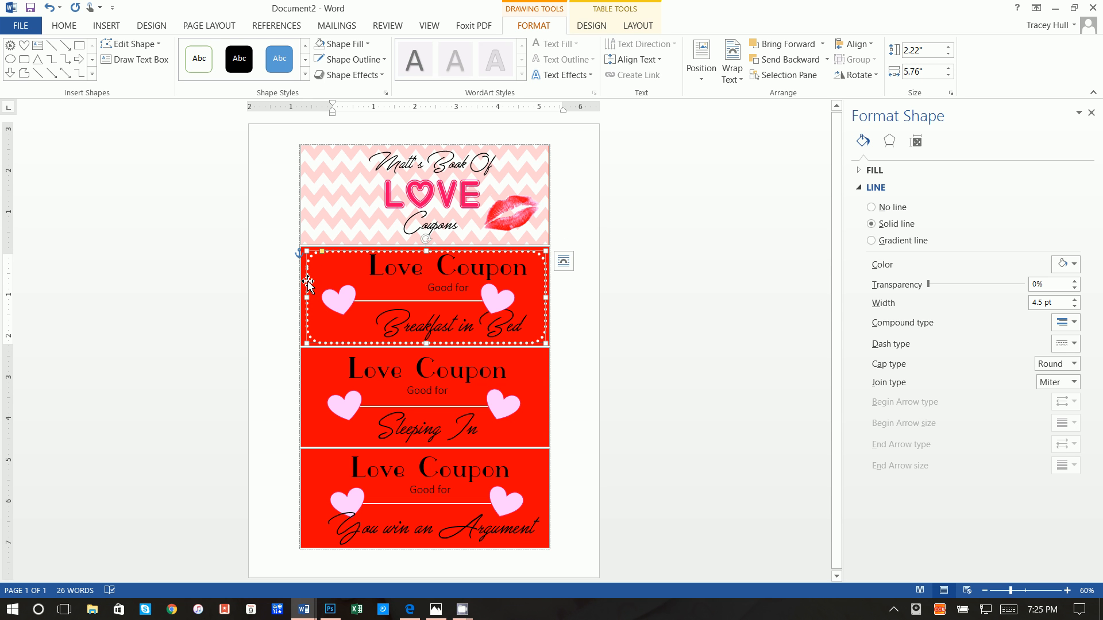
{"action": "right_click", "coordinate": [307, 281]}
{"action": "key", "text": "Escape"}
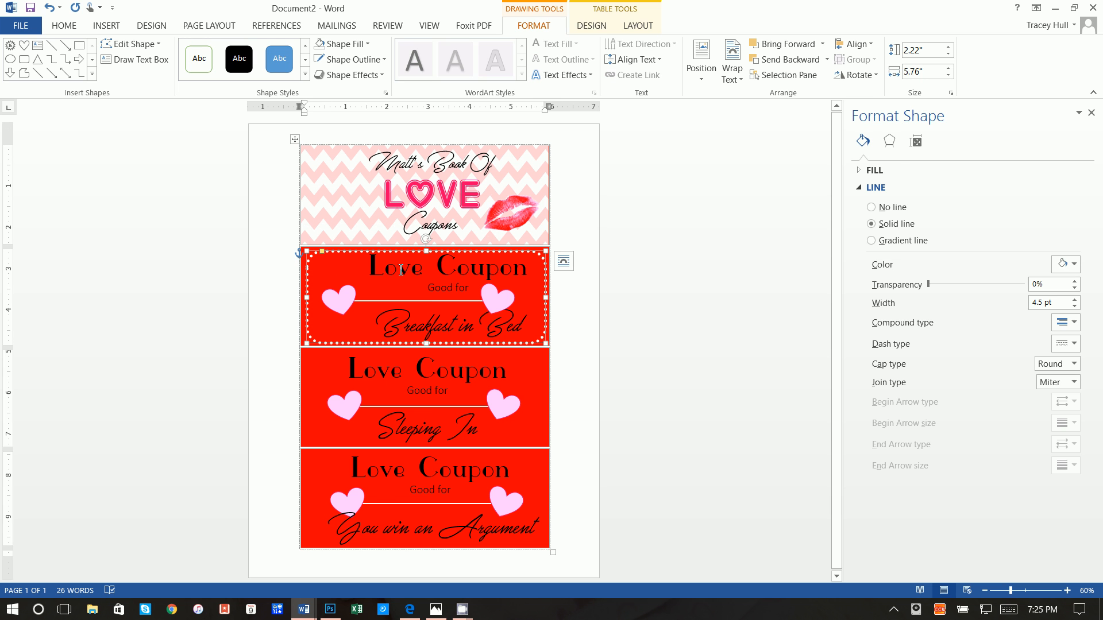
{"action": "left_click", "coordinate": [401, 269]}
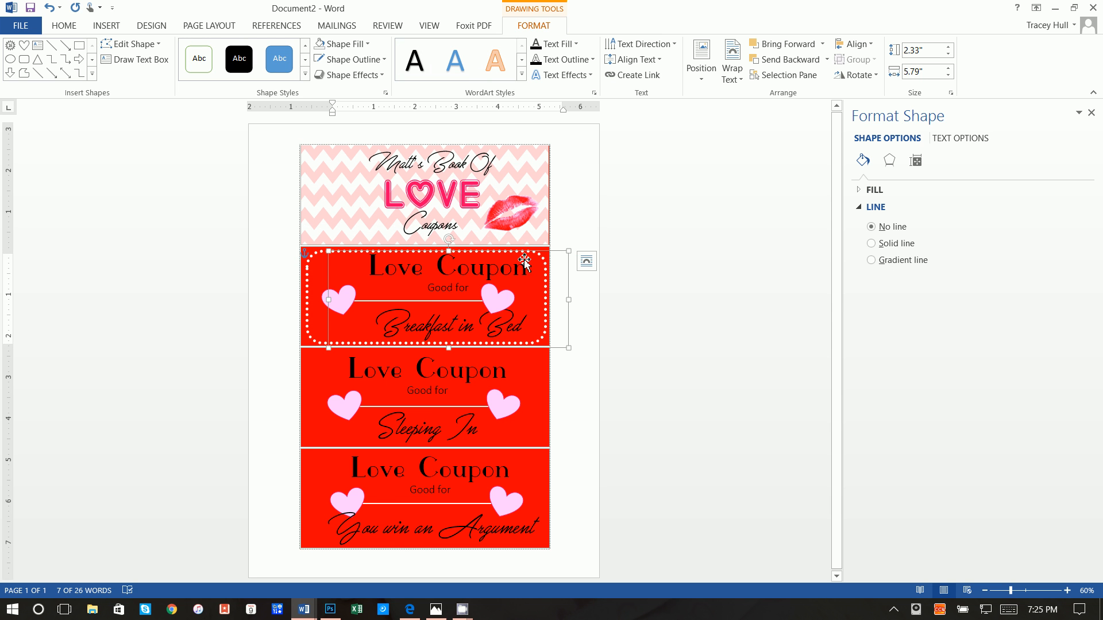
{"action": "key", "text": "Left"}
{"action": "key", "text": "Left"}
{"action": "key", "text": "Left"}
{"action": "key", "text": "Left"}
{"action": "key", "text": "Left"}
{"action": "key", "text": "Left"}
{"action": "key", "text": "Left"}
{"action": "key", "text": "Left"}
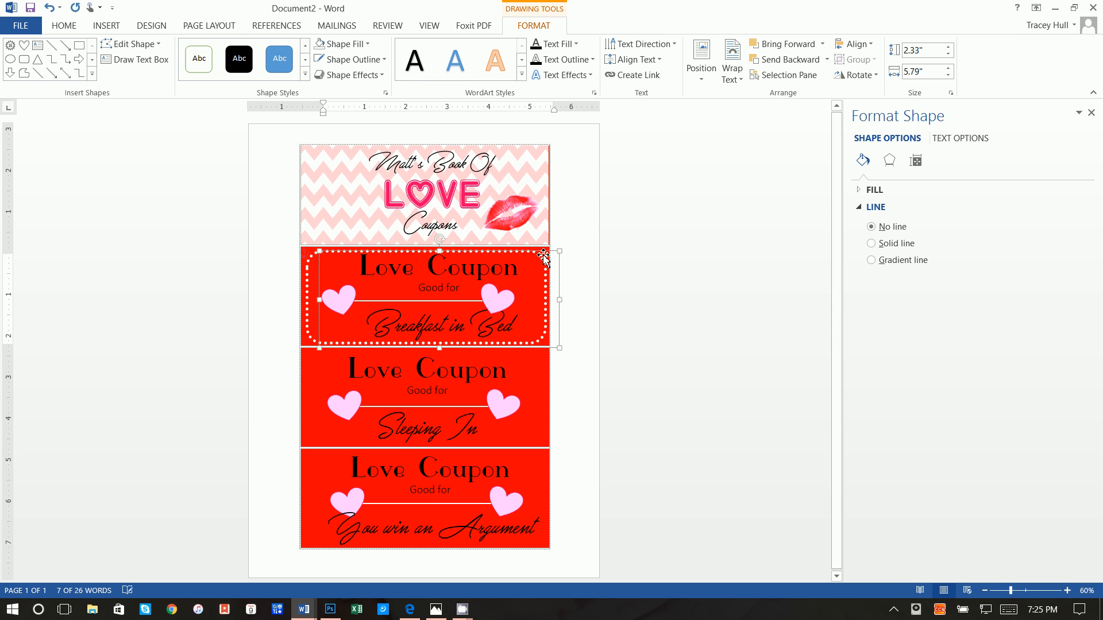
{"action": "key", "text": "Right"}
{"action": "key", "text": "Right"}
{"action": "key", "text": "Right"}
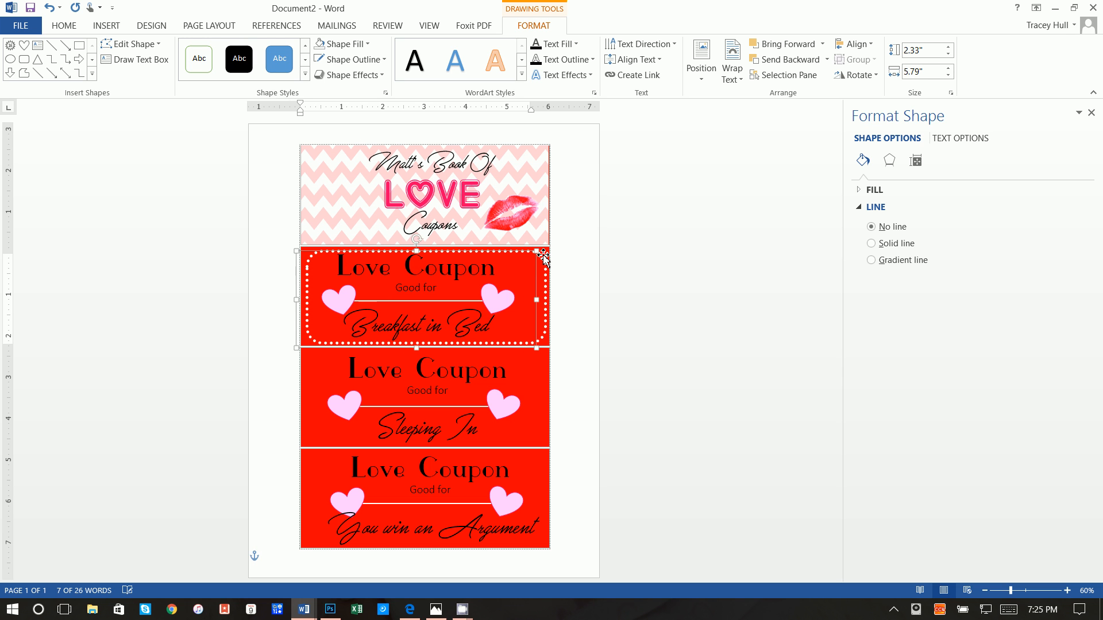
{"action": "key", "text": "Right"}
{"action": "key", "text": "Right"}
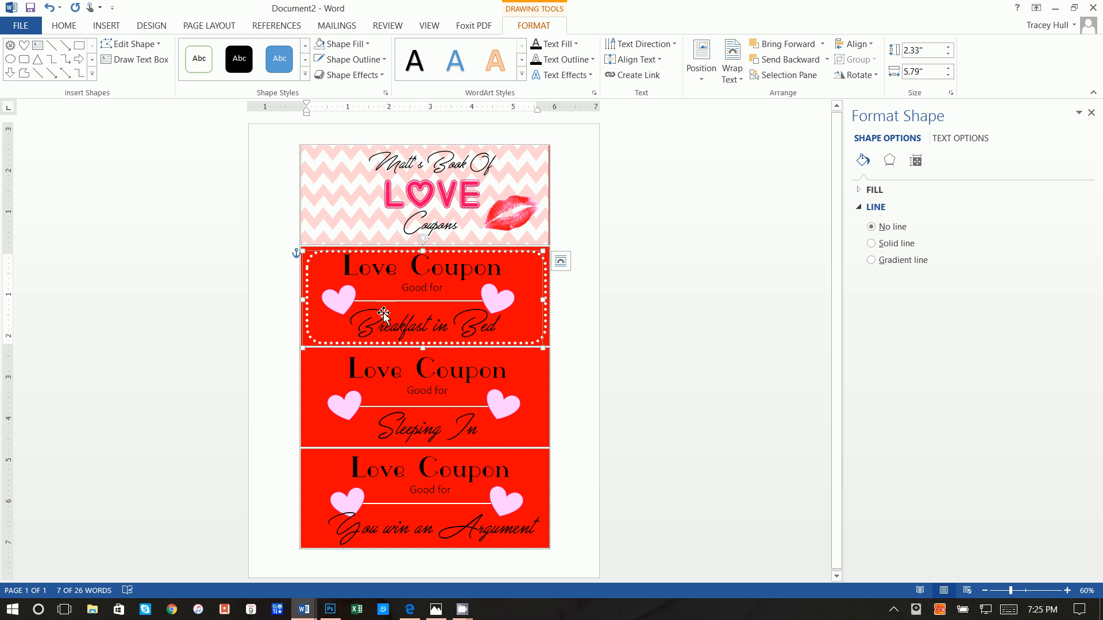
Drag the Sleeping In text box to the right
{"action": "left_click", "coordinate": [399, 355]}
{"action": "left_click_drag", "start_coordinate": [400, 354], "coordinate": [428, 354]}
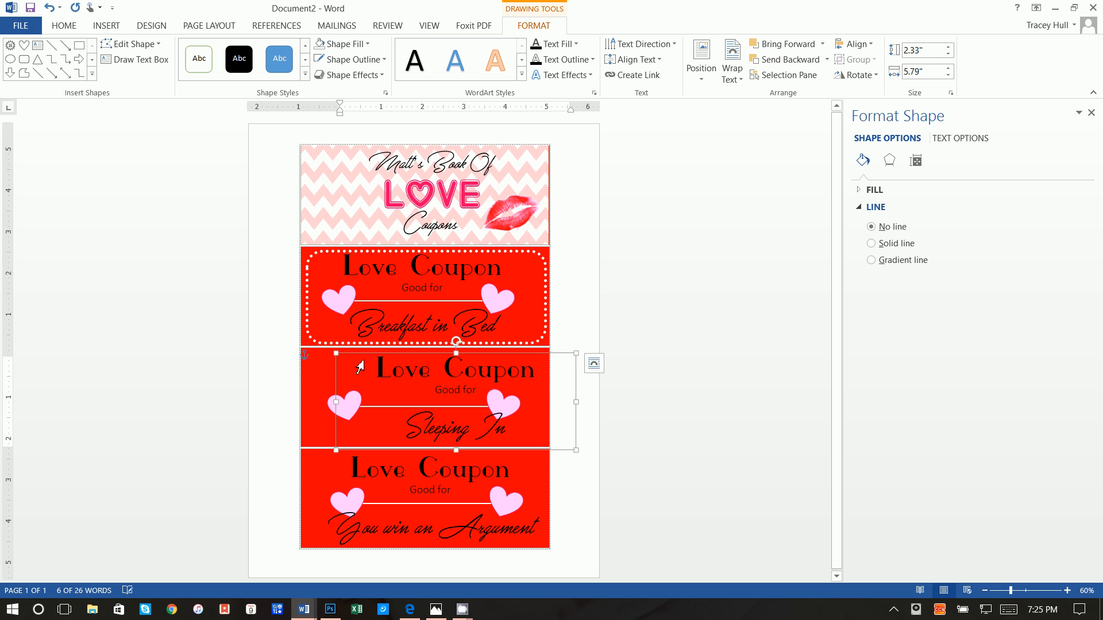
{"action": "left_click", "coordinate": [315, 364]}
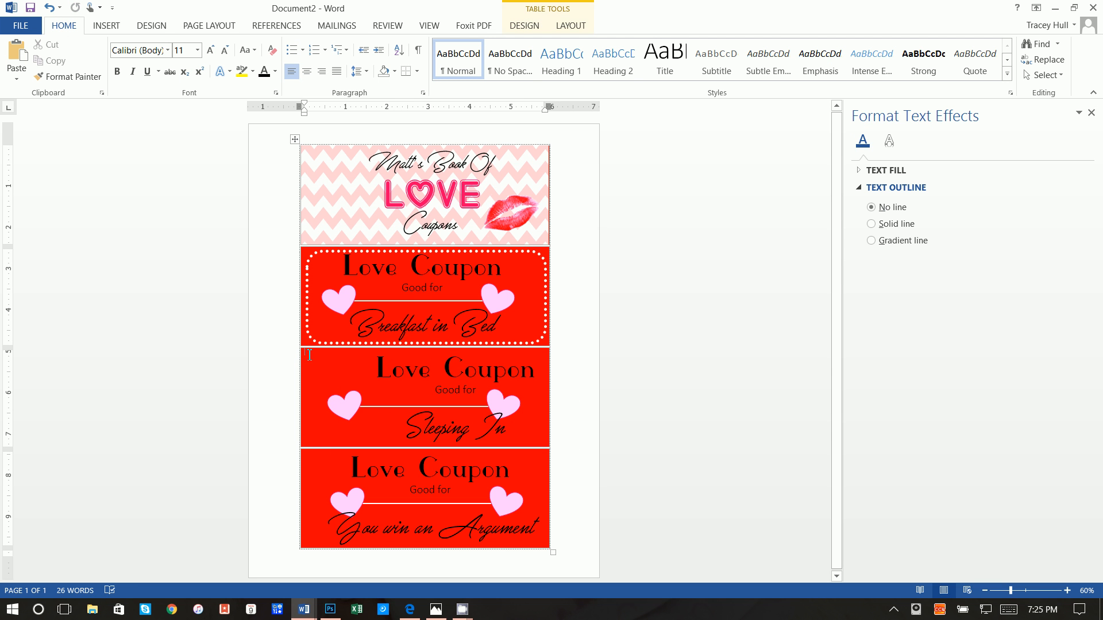
Paste a copy of the dotted frame into the middle coupon and make it solid, 2.75 pt
{"action": "right_click", "coordinate": [310, 355]}
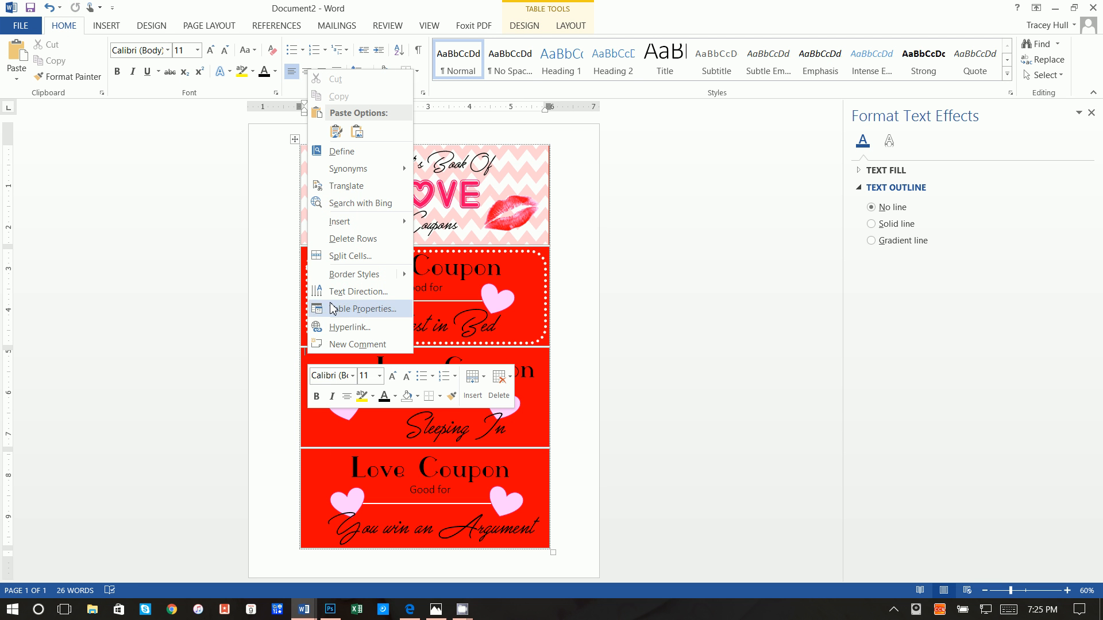
{"action": "left_click", "coordinate": [336, 132]}
{"action": "left_click", "coordinate": [340, 141]}
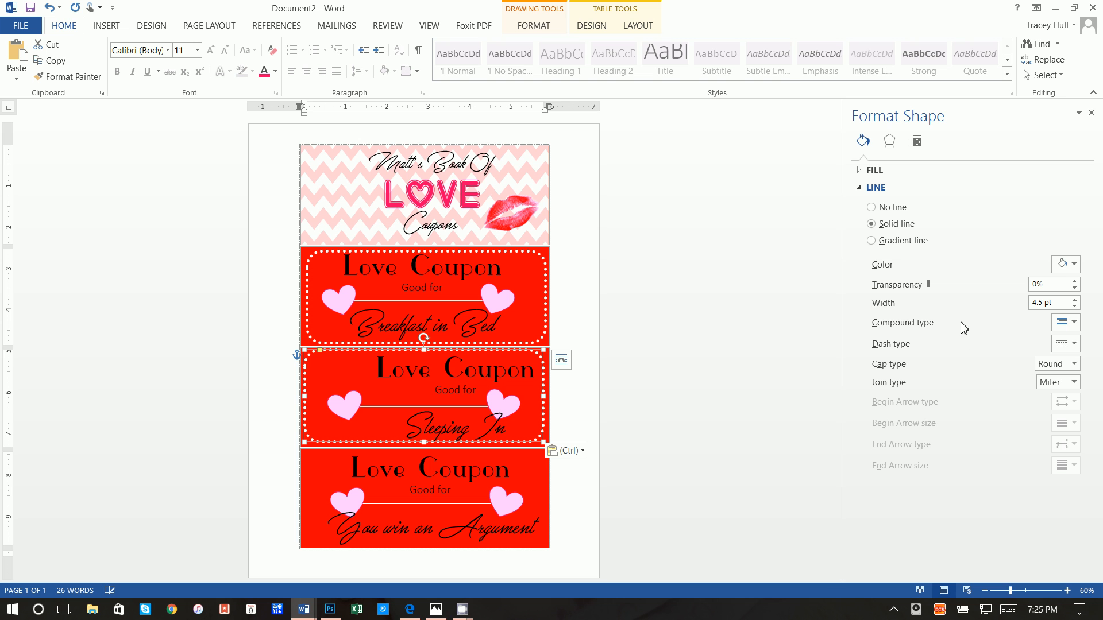
{"action": "left_click", "coordinate": [1072, 324]}
{"action": "left_click", "coordinate": [1070, 324]}
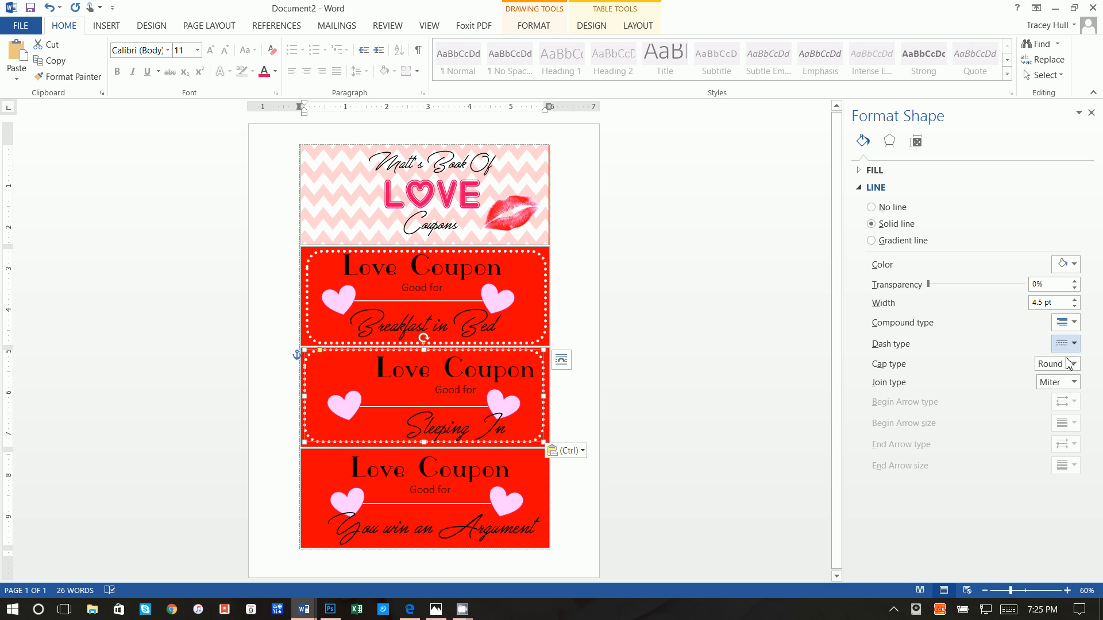
{"action": "left_click", "coordinate": [1073, 364]}
{"action": "left_click", "coordinate": [1067, 366]}
{"action": "left_click", "coordinate": [1069, 345]}
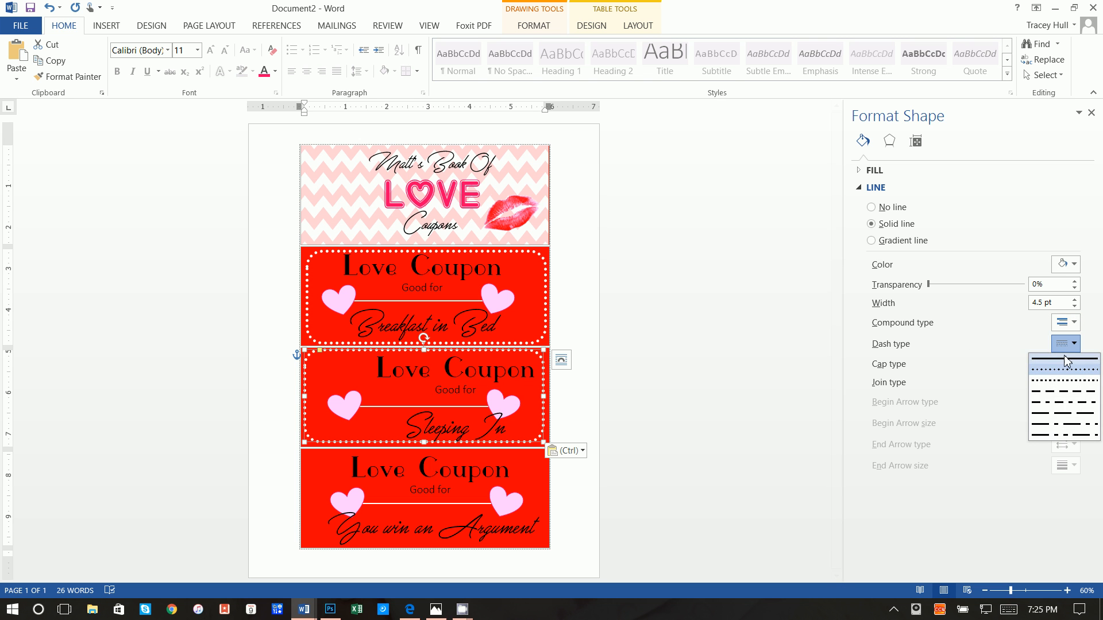
{"action": "left_click", "coordinate": [1068, 361]}
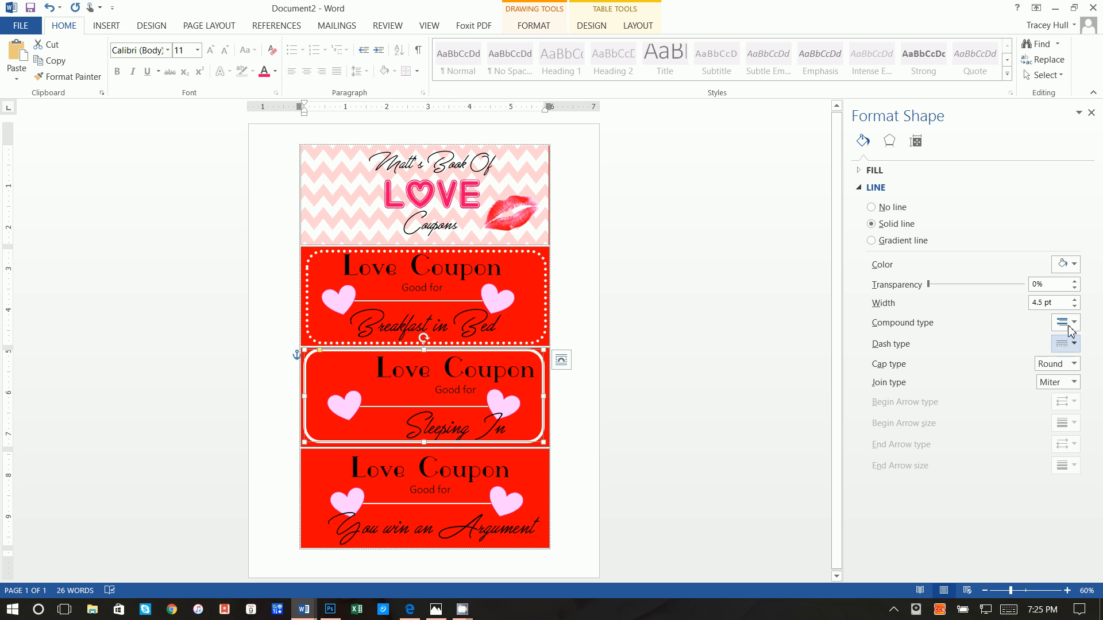
{"action": "left_click", "coordinate": [1074, 306]}
{"action": "left_click", "coordinate": [1074, 306]}
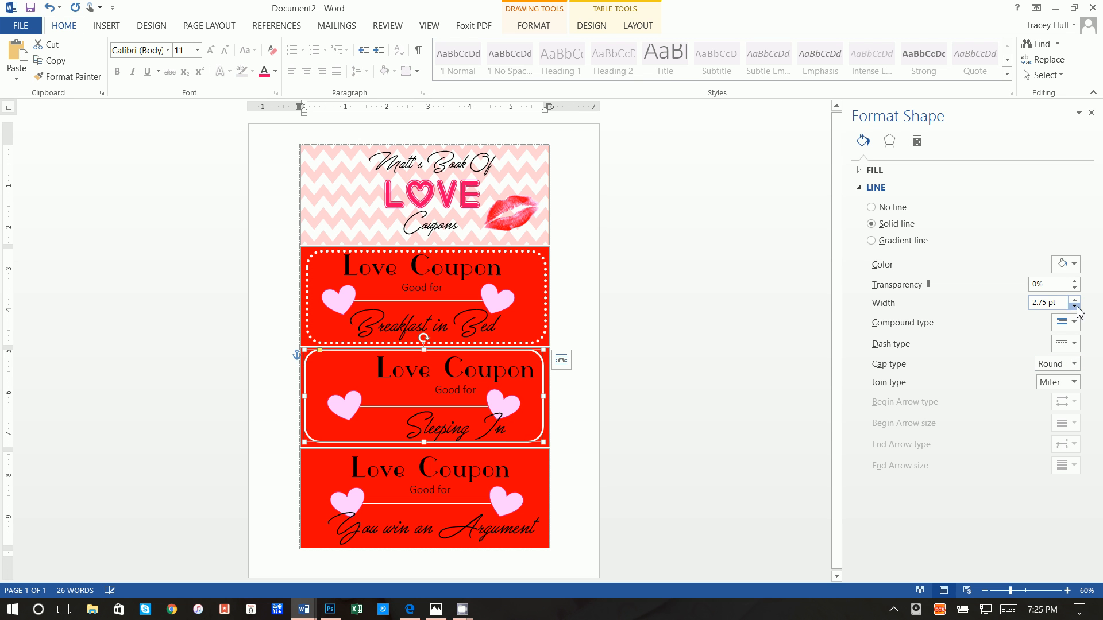
Shift the Sleeping In text box left within the coupon
{"action": "left_click", "coordinate": [508, 374]}
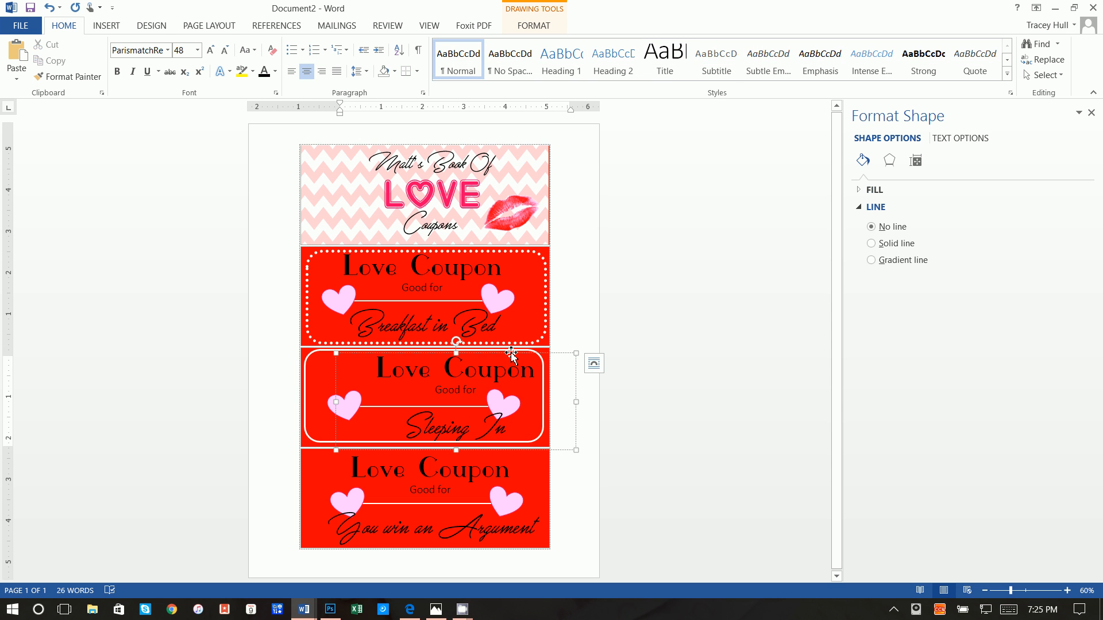
{"action": "left_click_drag", "start_coordinate": [511, 354], "coordinate": [482, 350]}
{"action": "left_click", "coordinate": [635, 418]}
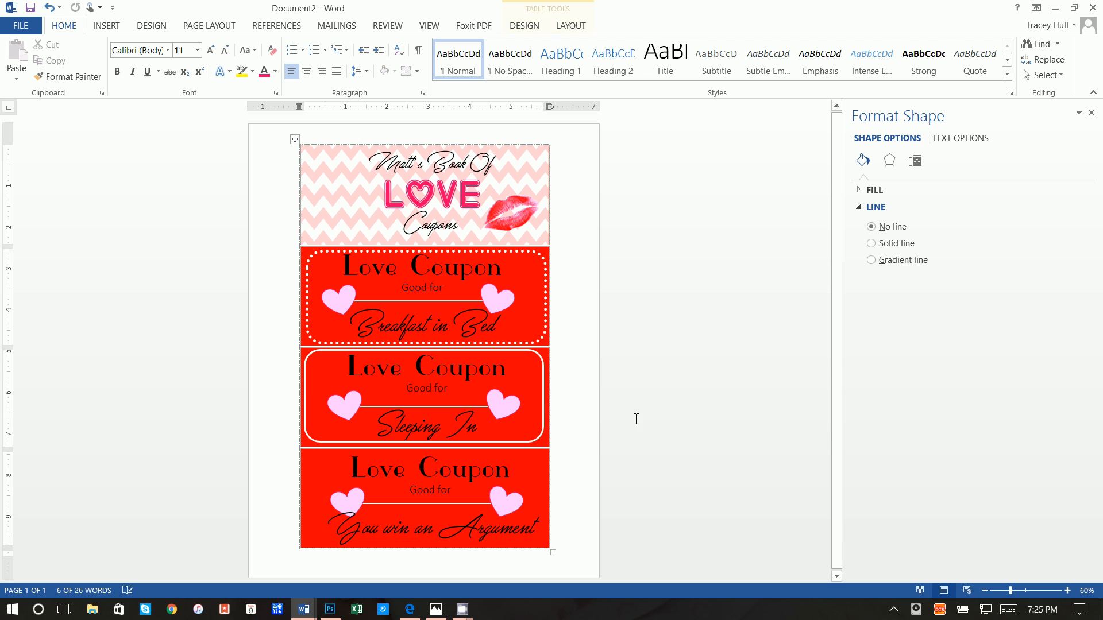
Nudge the solid outline with arrow keys to centre it on the Sleeping In coupon
{"action": "left_click", "coordinate": [542, 434]}
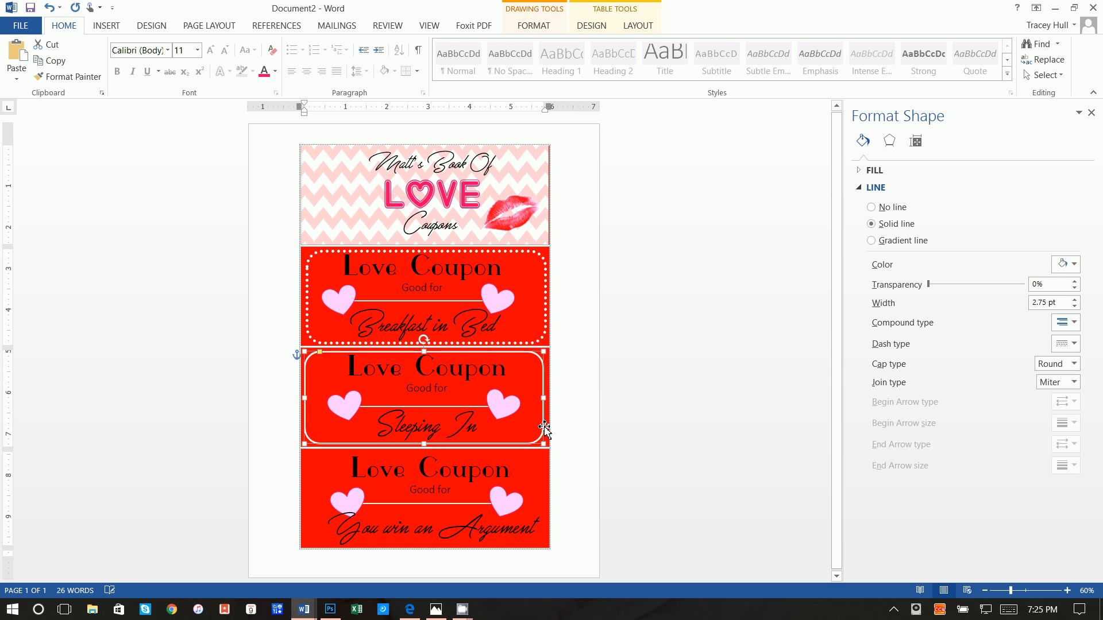
{"action": "key", "text": "Right"}
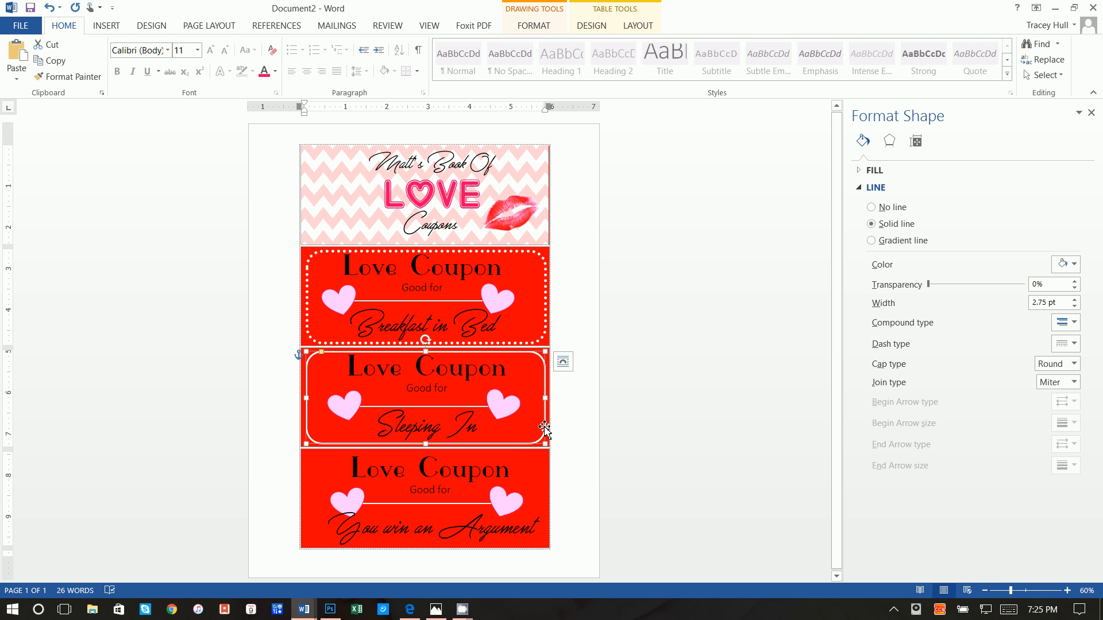
{"action": "key", "text": "Right"}
{"action": "key", "text": "Left"}
{"action": "key", "text": "Left"}
{"action": "key", "text": "Left"}
{"action": "key", "text": "Right"}
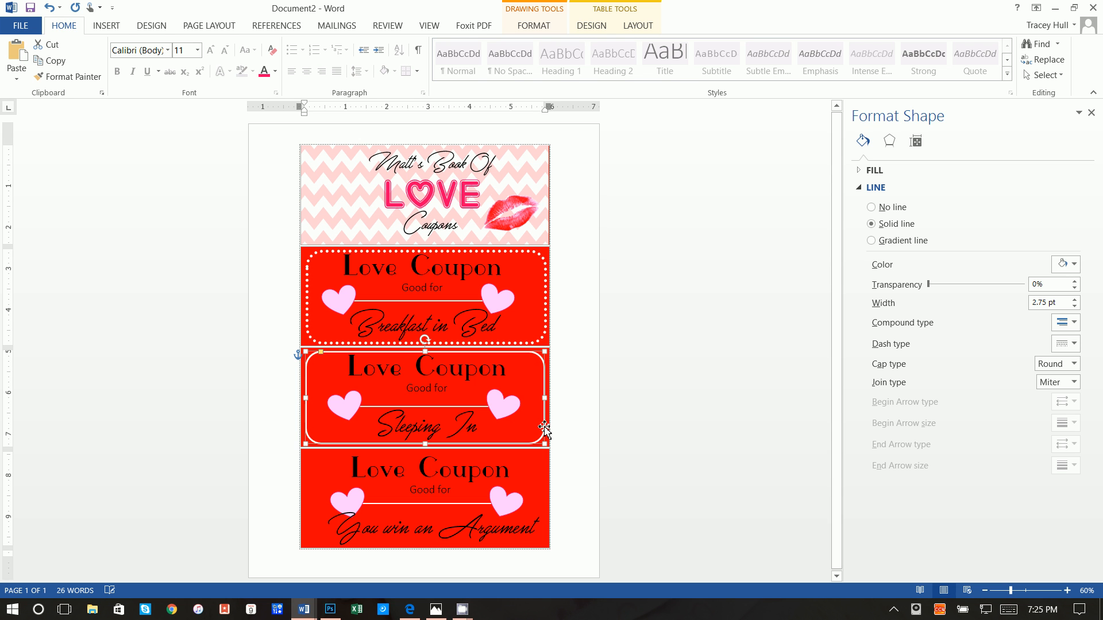
{"action": "key", "text": "Right"}
{"action": "key", "text": "Right"}
{"action": "key", "text": "Left"}
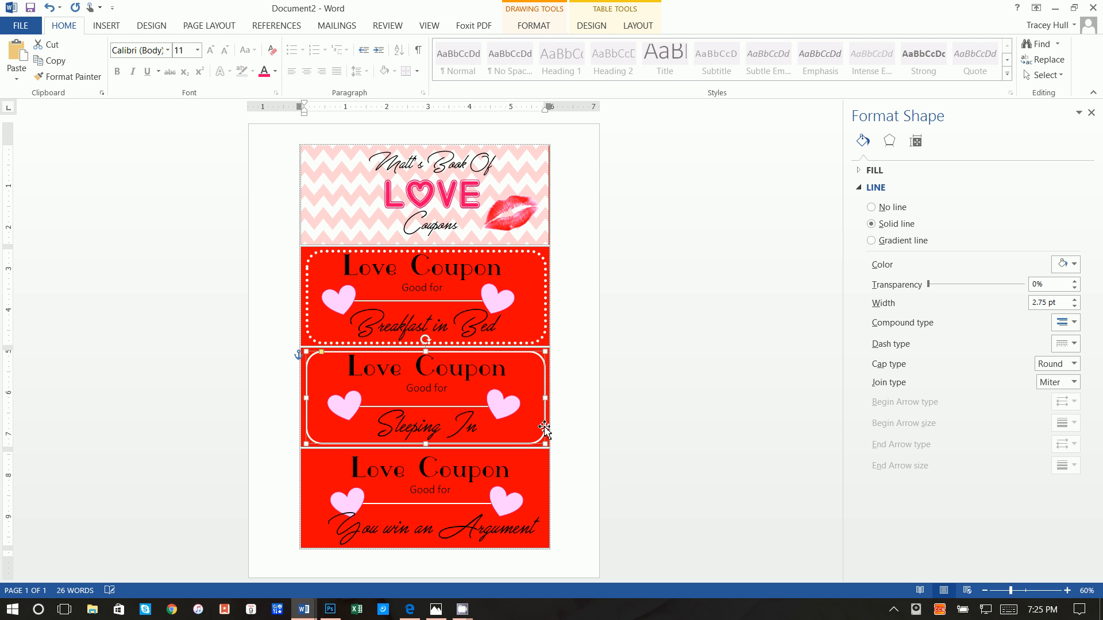
{"action": "left_click", "coordinate": [394, 491]}
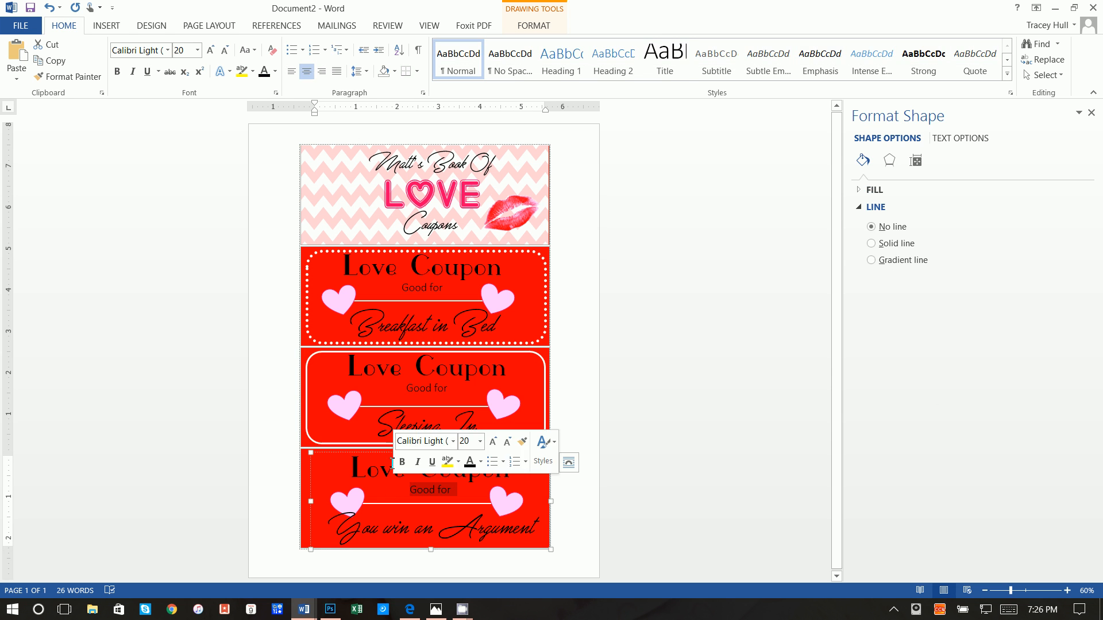
{"action": "left_click", "coordinate": [307, 461]}
Paste the frame into the bottom coupon and make it dashed, Round caps, 4 pt wide
{"action": "right_click", "coordinate": [307, 458]}
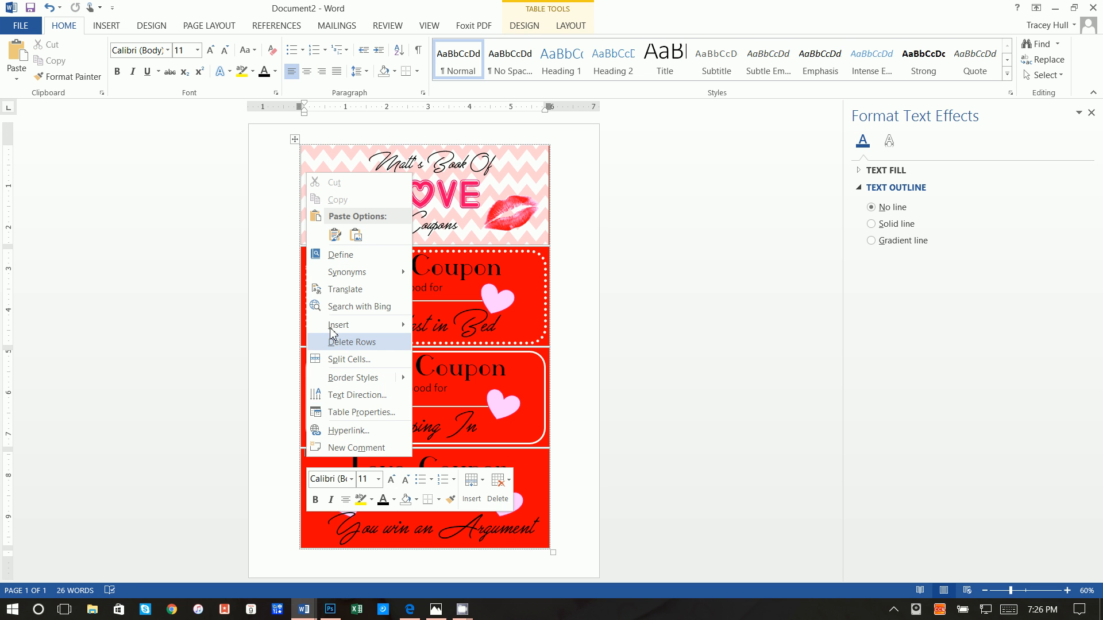
{"action": "left_click", "coordinate": [335, 235]}
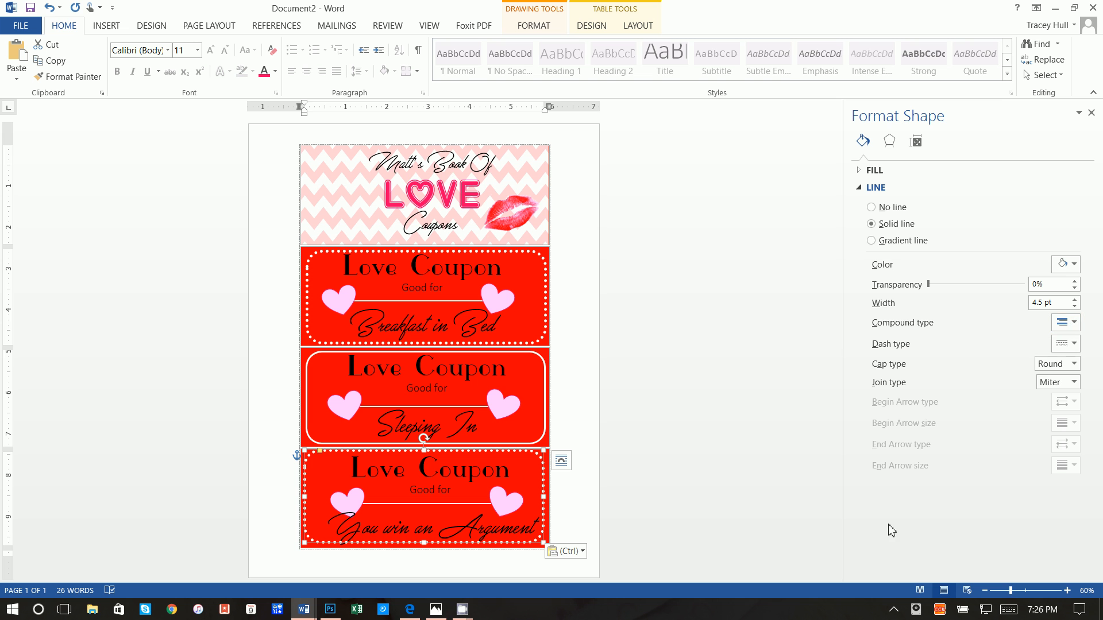
{"action": "left_click", "coordinate": [1067, 343]}
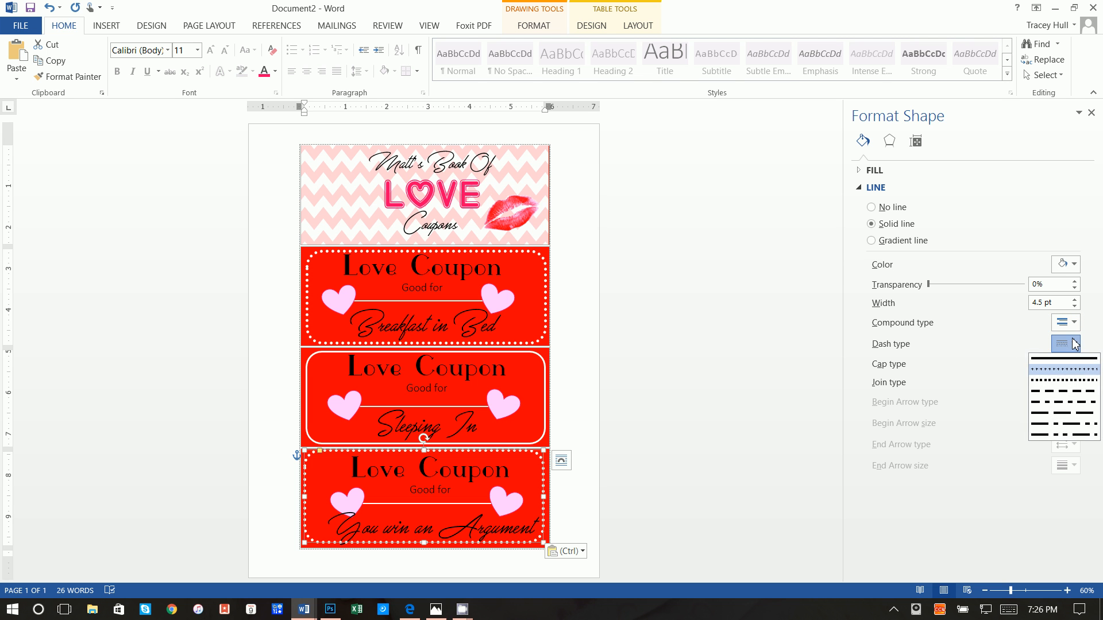
{"action": "left_click", "coordinate": [1067, 393]}
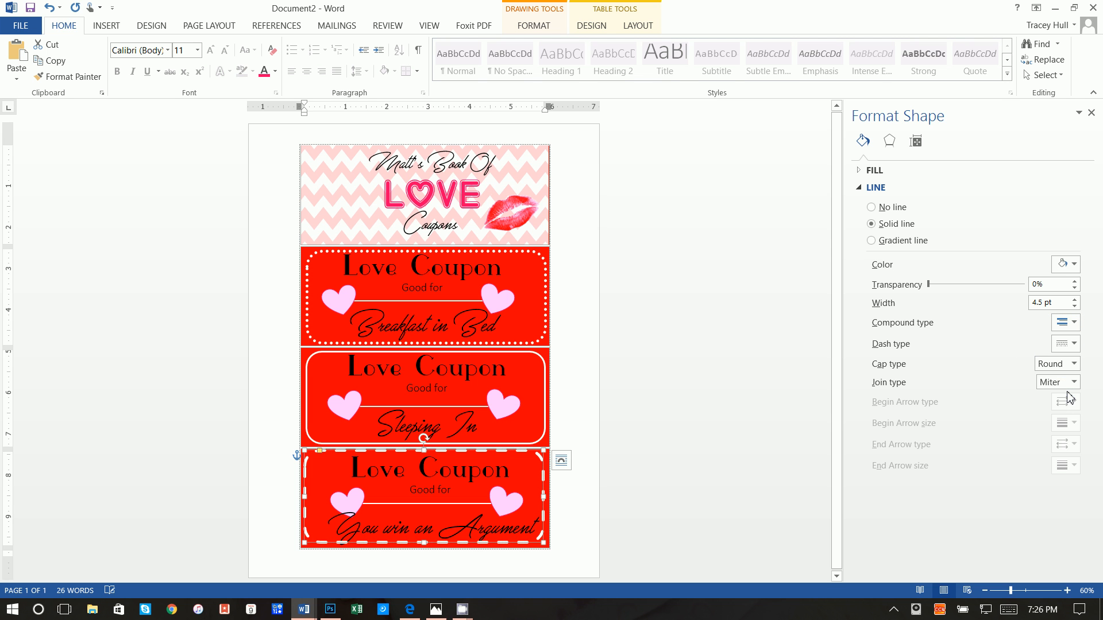
{"action": "left_click", "coordinate": [1067, 364]}
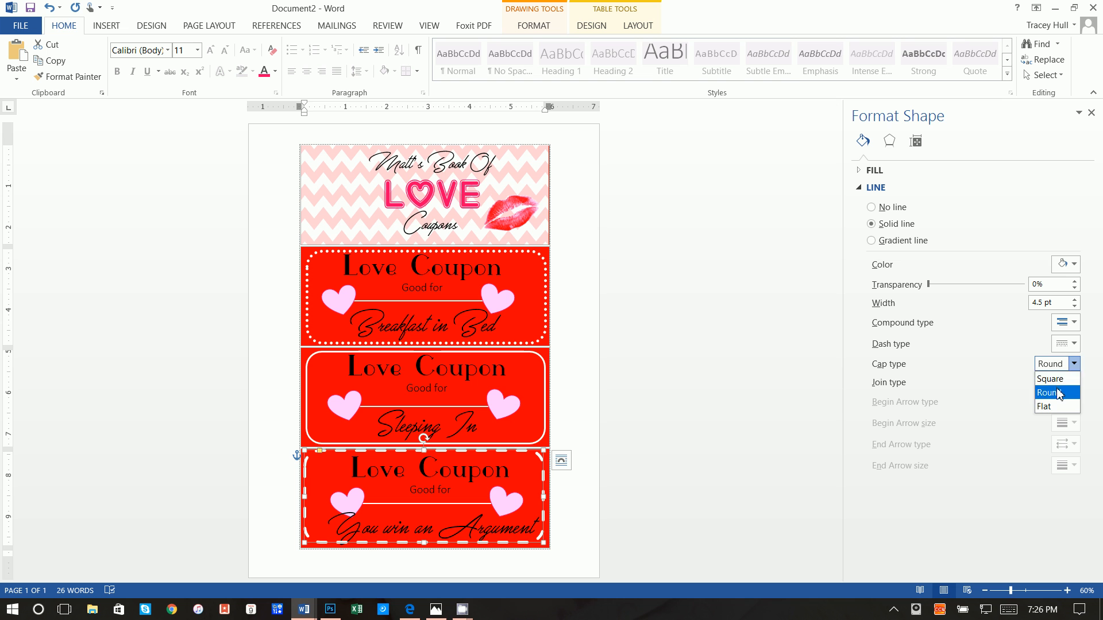
{"action": "left_click", "coordinate": [1059, 379]}
{"action": "left_click", "coordinate": [1057, 363]}
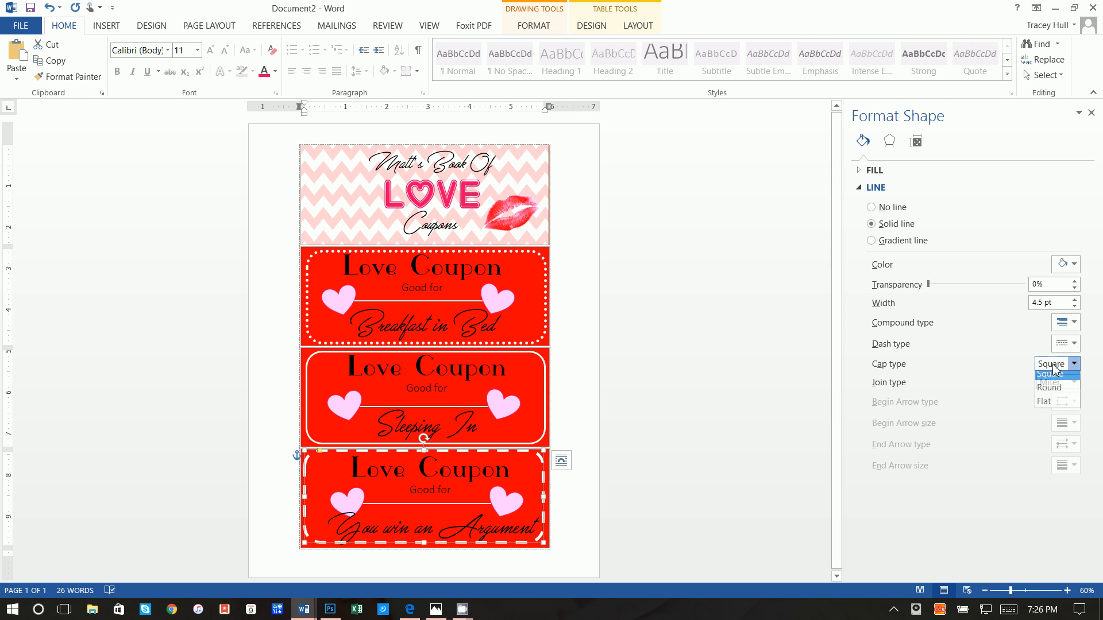
{"action": "left_click", "coordinate": [1055, 392]}
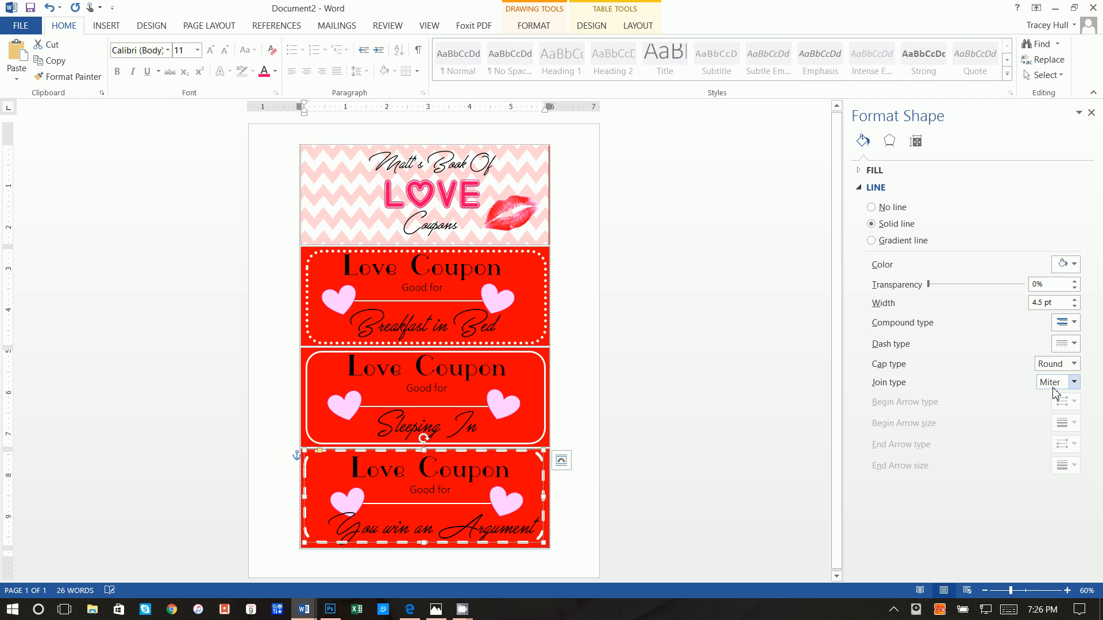
{"action": "left_click", "coordinate": [1073, 306]}
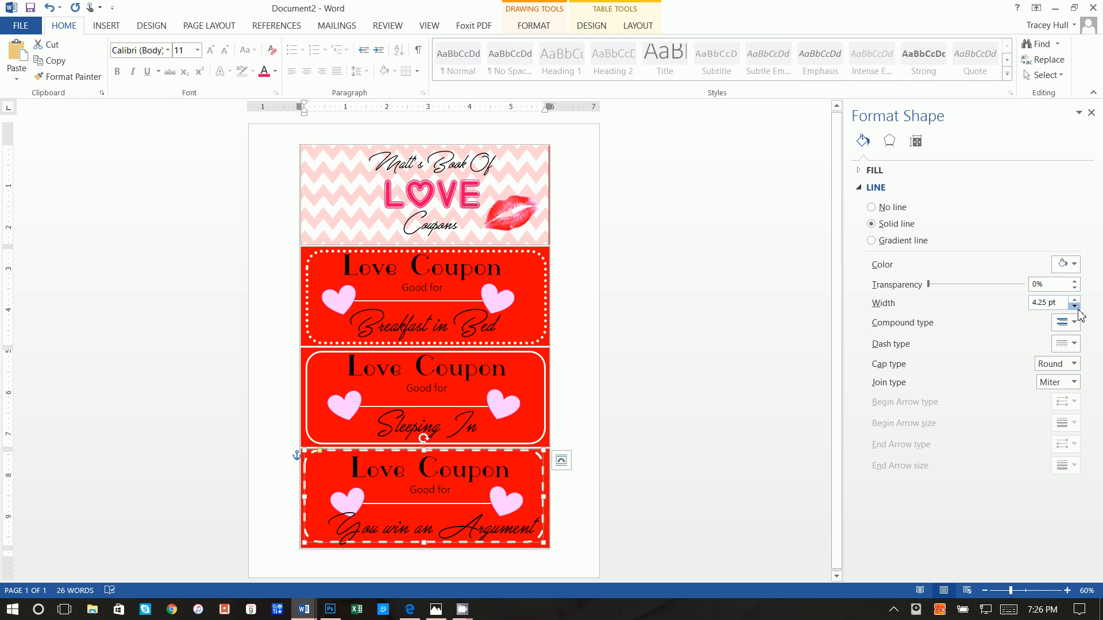
Move the dashed outline slightly down within the You win an Argument coupon
{"action": "left_click", "coordinate": [721, 467]}
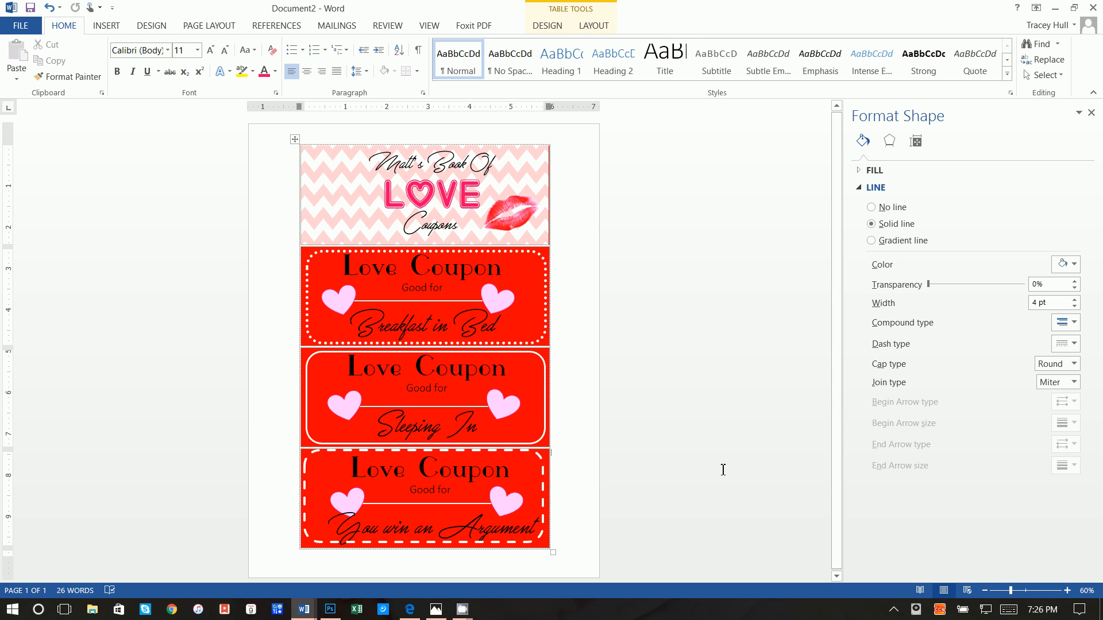
{"action": "left_click", "coordinate": [548, 461]}
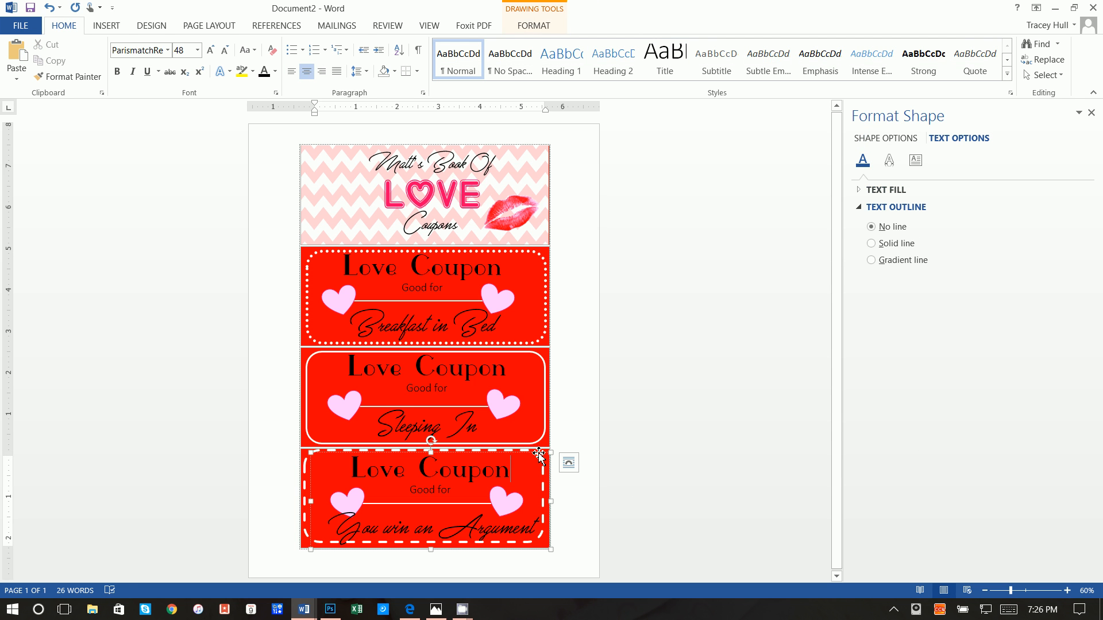
{"action": "mouse_move", "coordinate": [511, 451]}
{"action": "left_mouse_down"}
{"action": "mouse_move", "coordinate": [522, 454]}
{"action": "mouse_move", "coordinate": [512, 453]}
{"action": "left_mouse_up"}
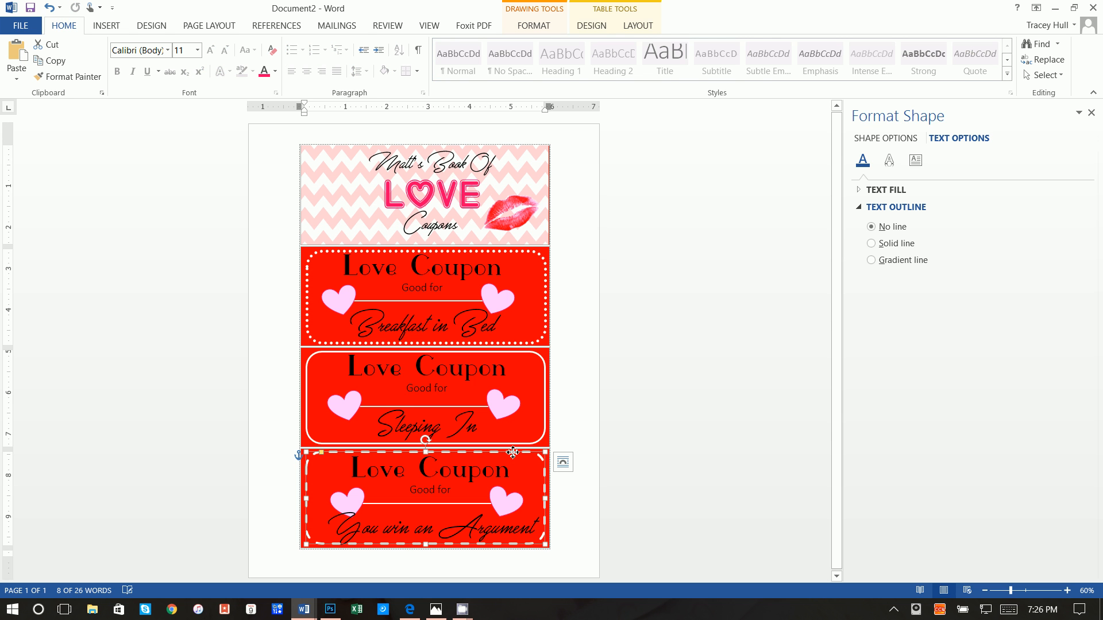
{"action": "left_click", "coordinate": [650, 405]}
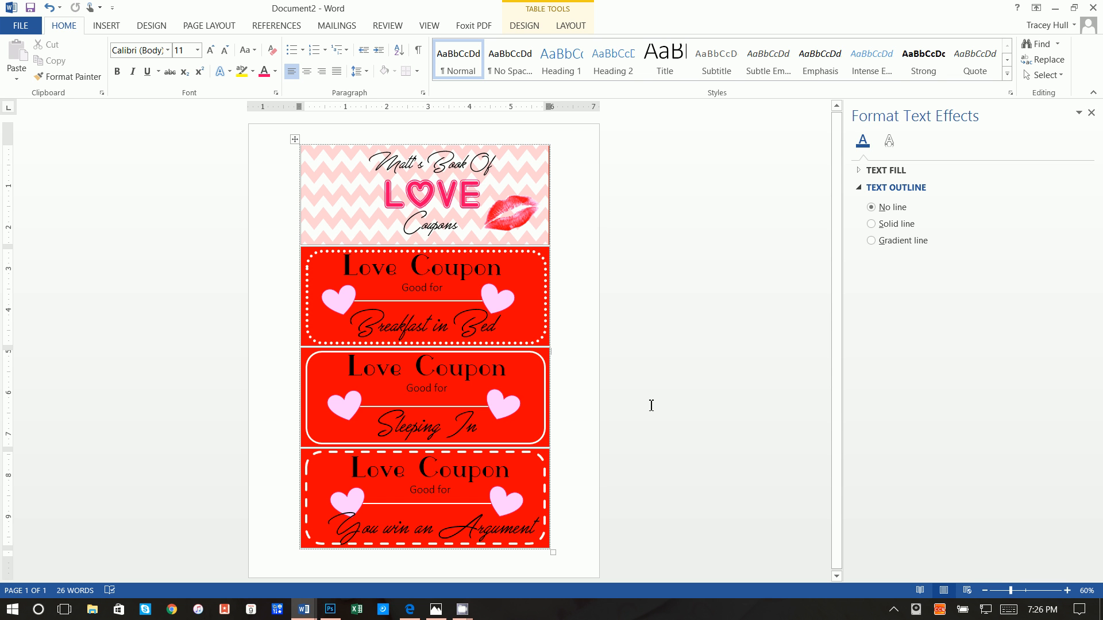
{"action": "left_click", "coordinate": [463, 607]}
{"action": "left_click", "coordinate": [394, 586]}
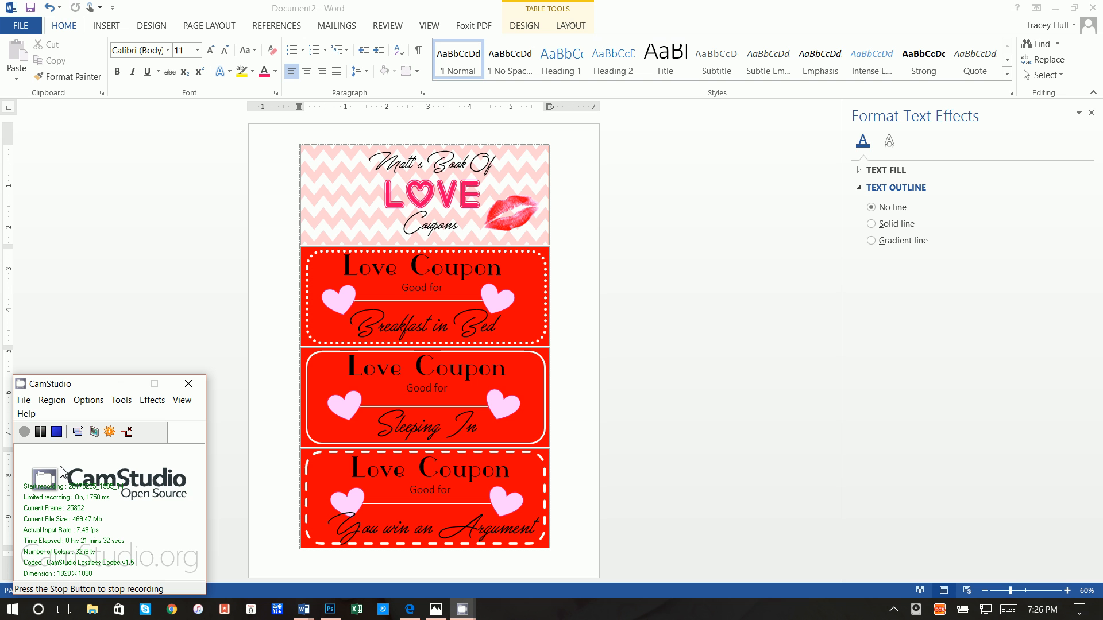